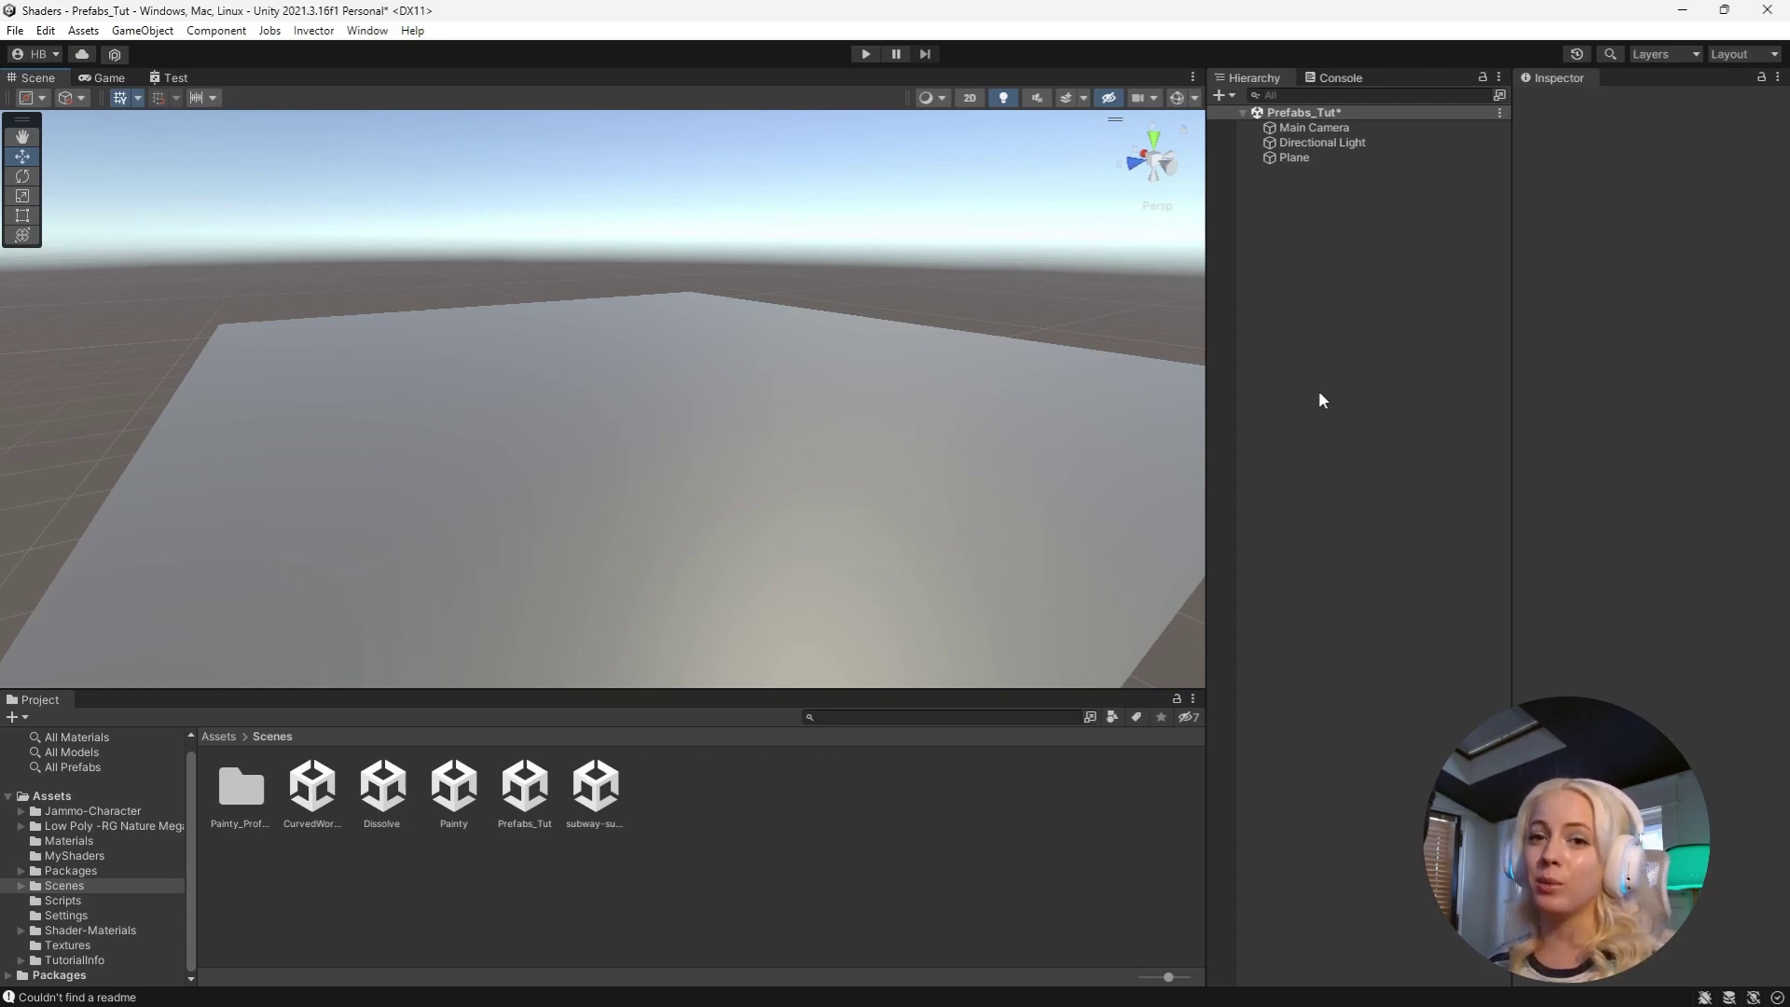
- Add a cylinder above the plane and make it an upright disc: Scale Y 0.05, Rotation Z 90
right_click(1290, 224)
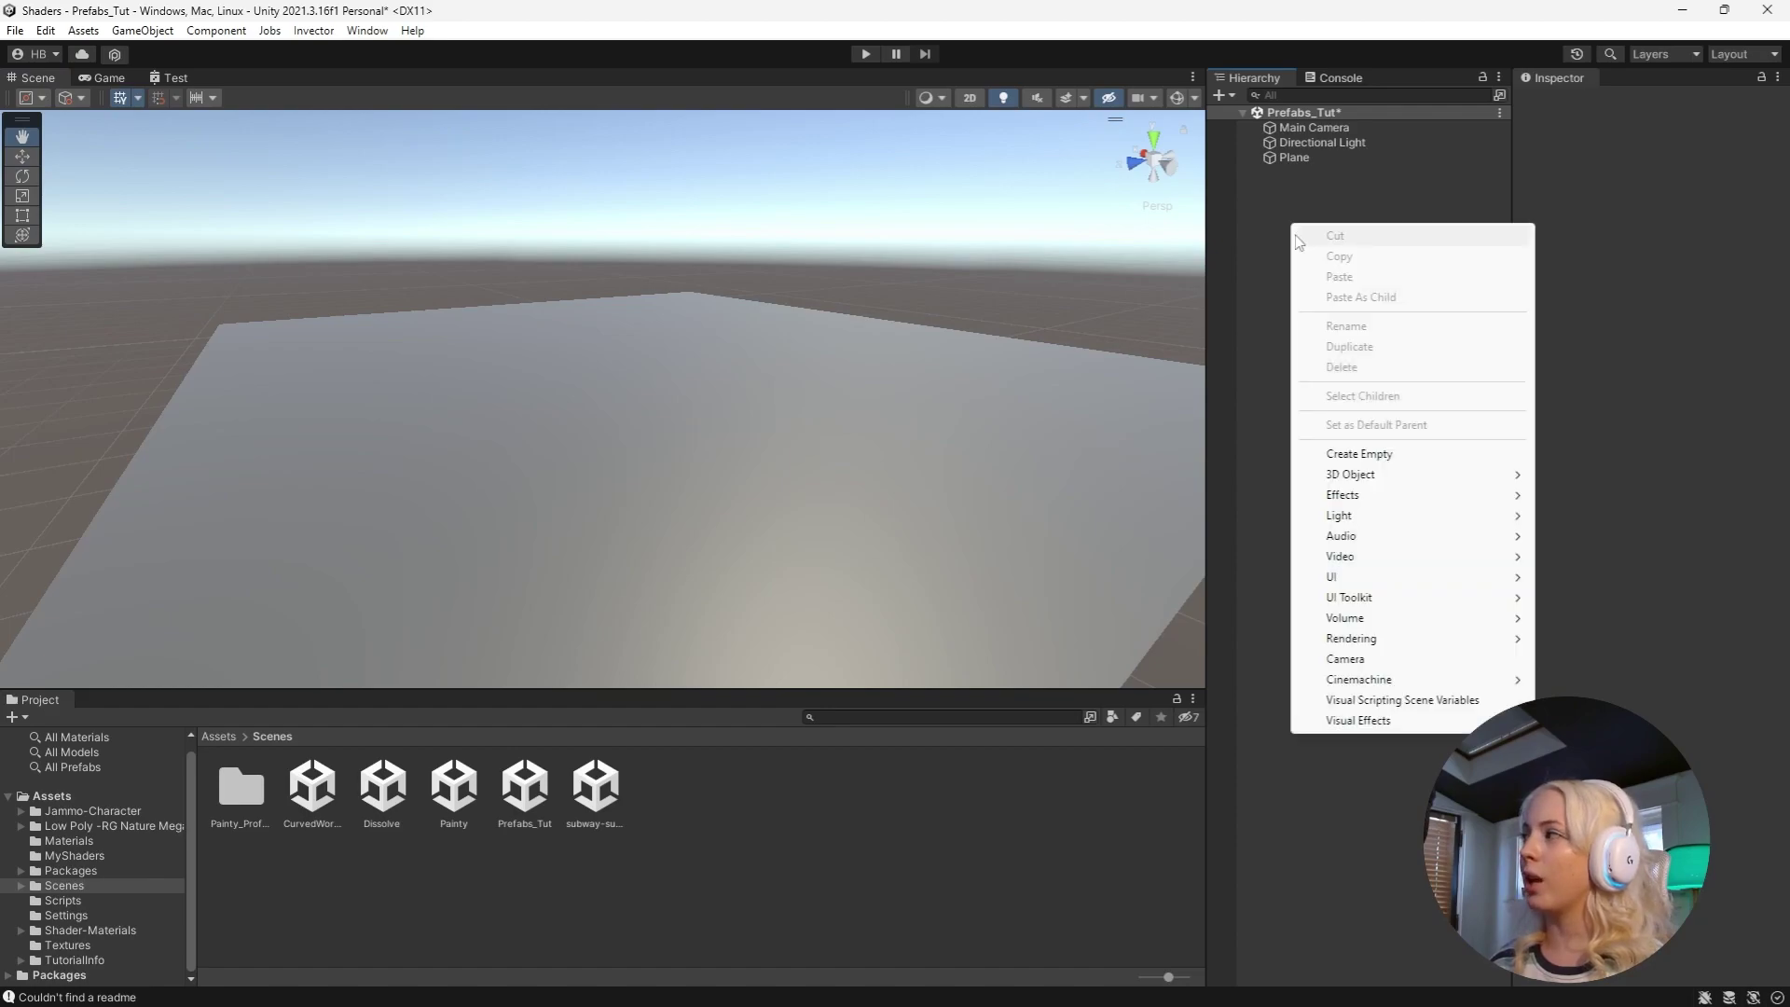
mouse_move(1420, 475)
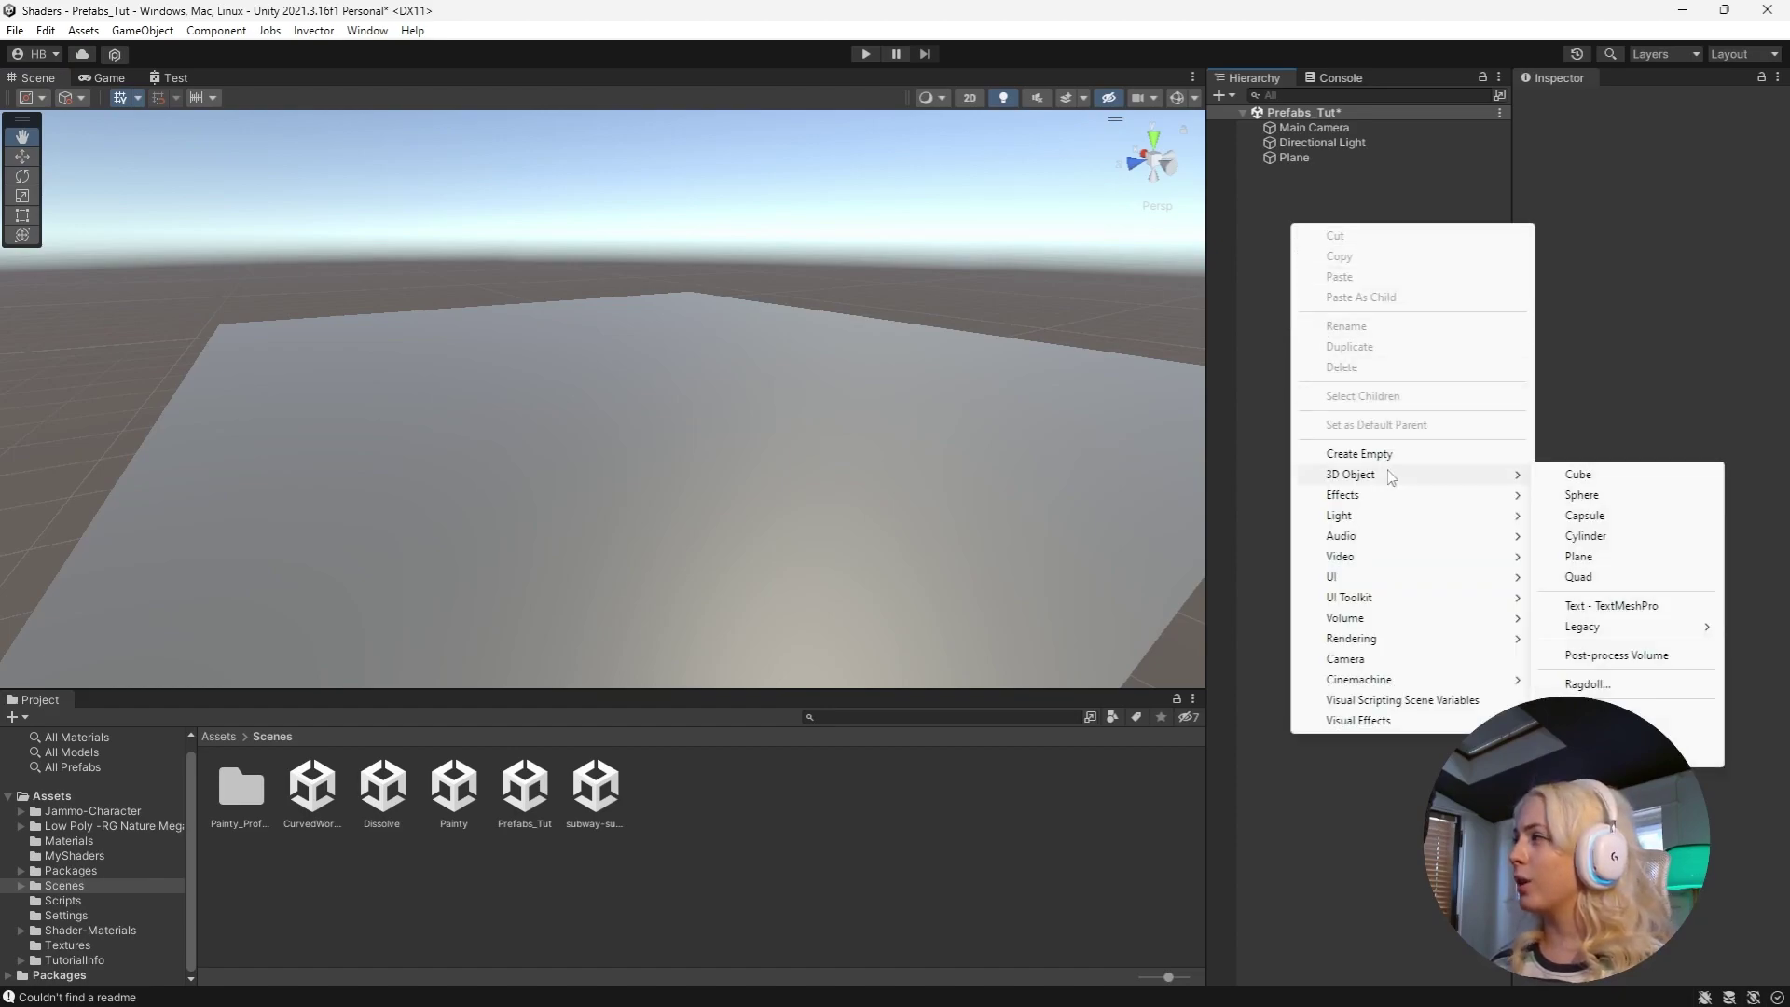
click(1587, 536)
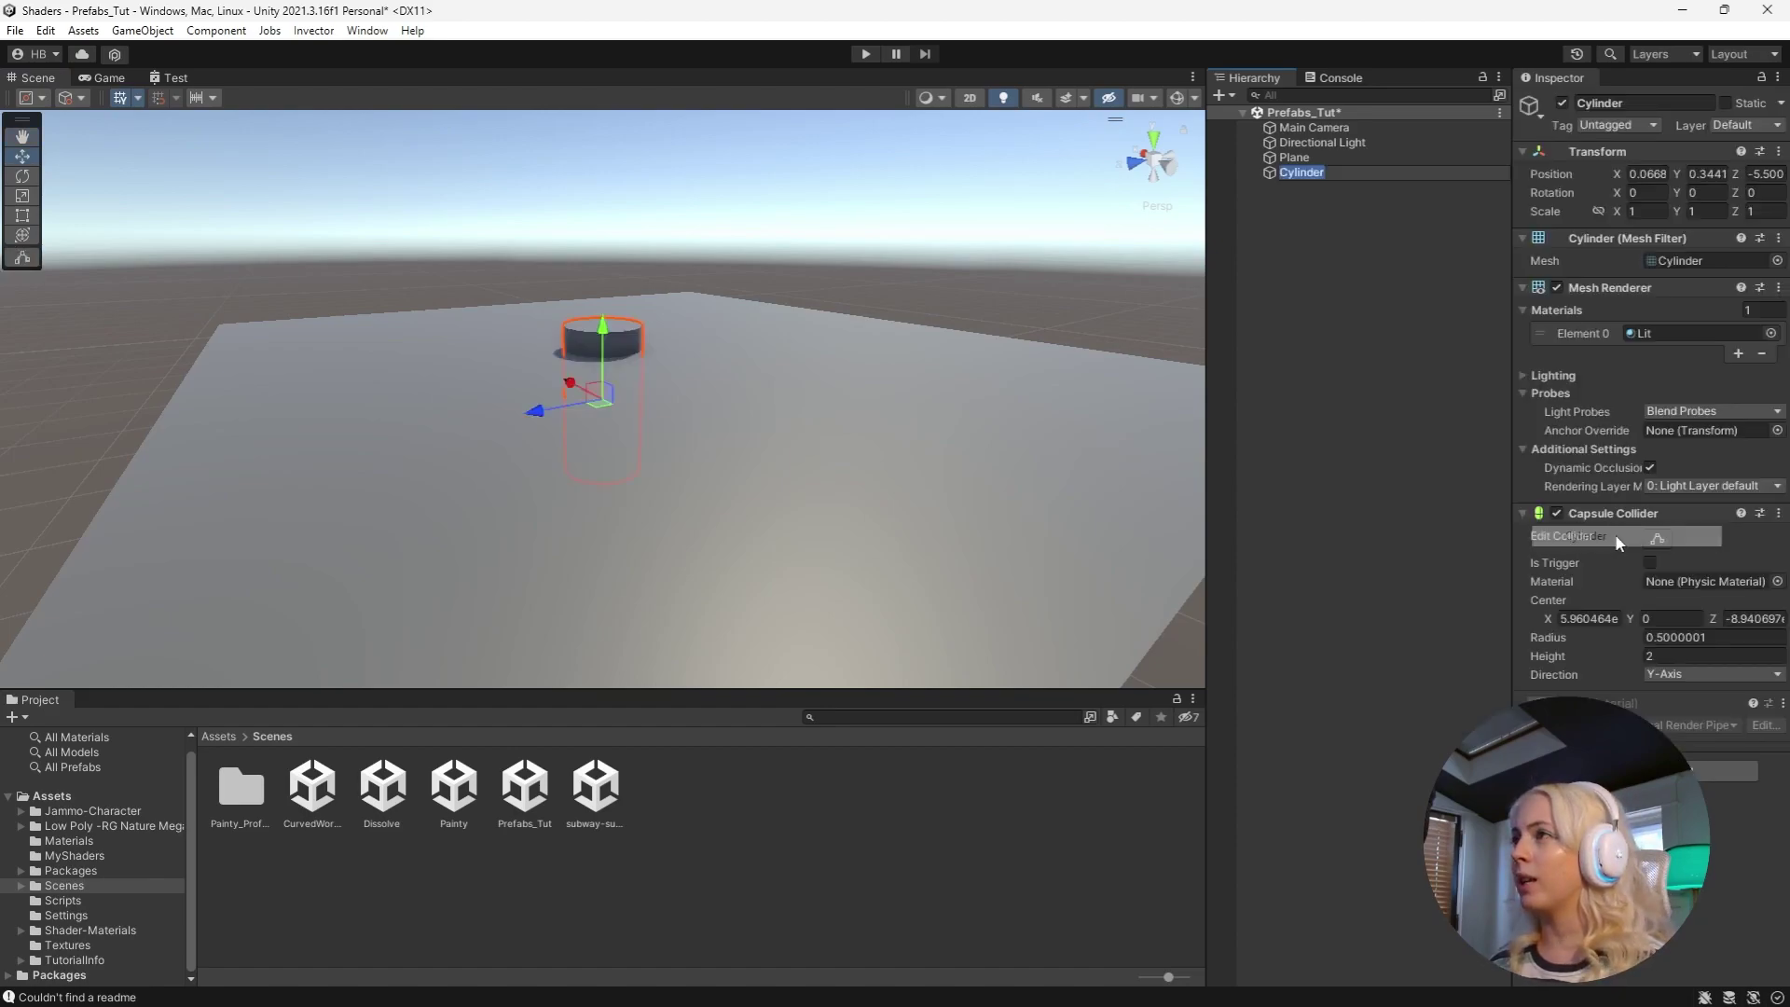
drag(605, 333, 606, 161)
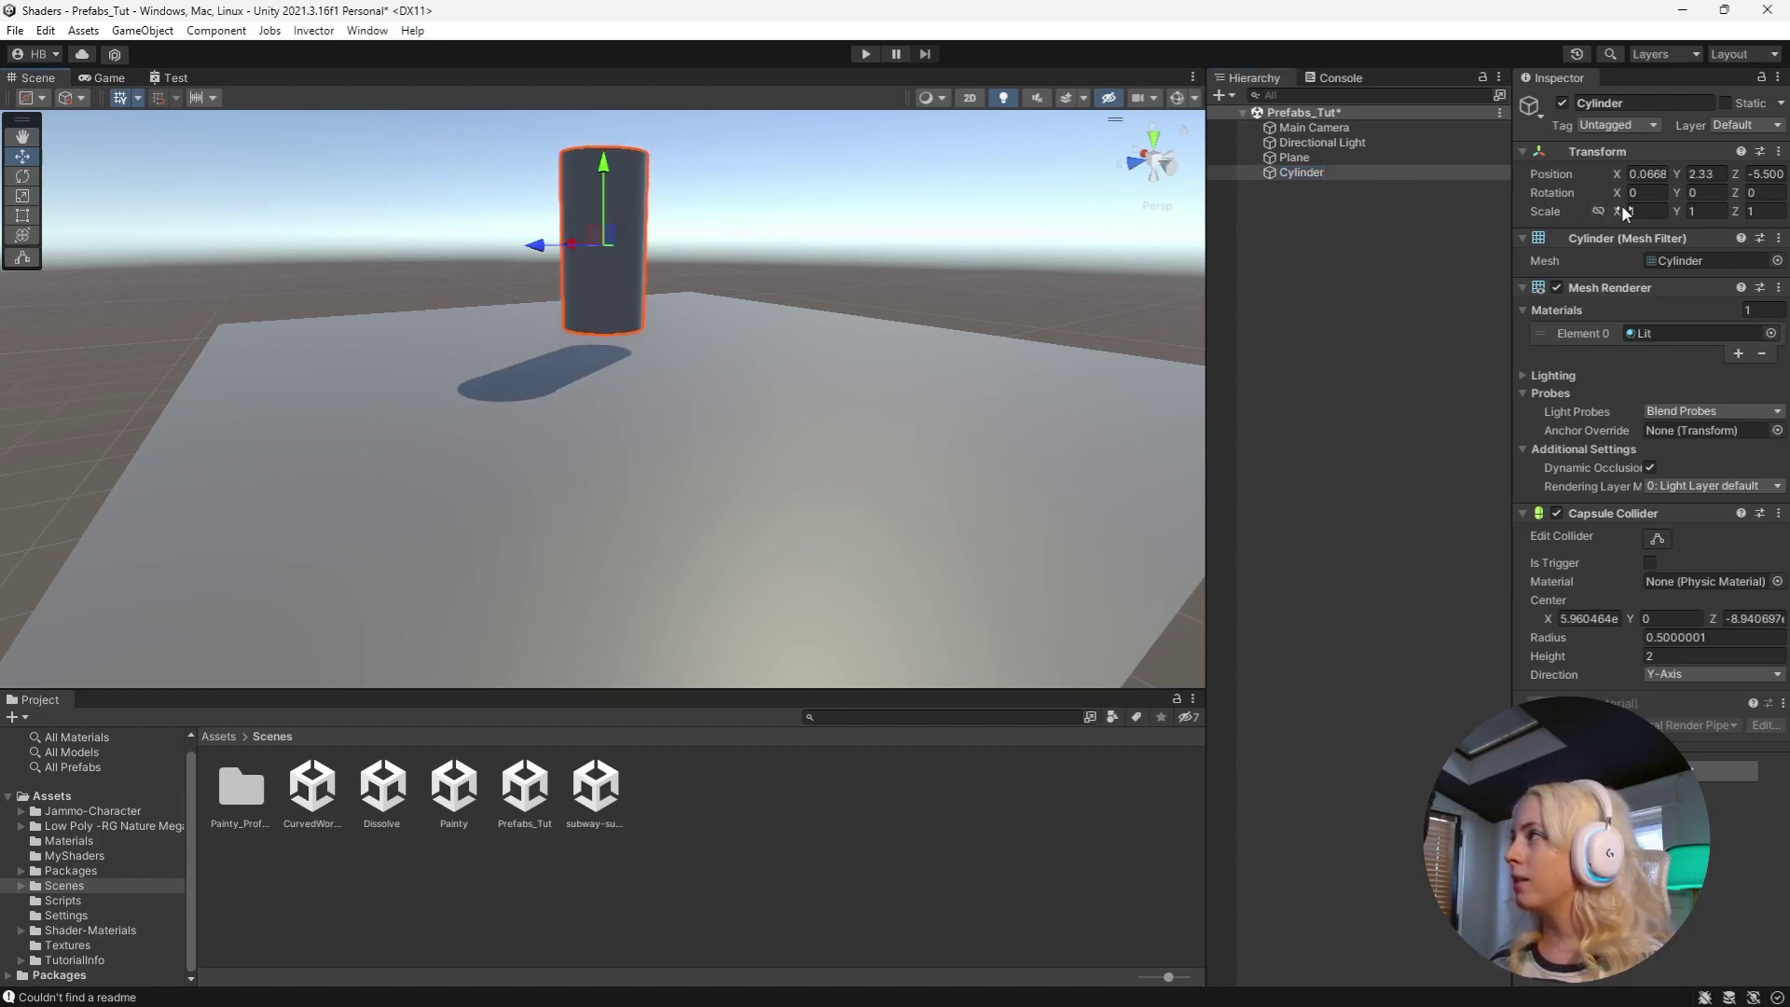
mouse_move(1619, 211)
mouse_down()
mouse_move(1667, 199)
mouse_move(1646, 198)
mouse_up()
text(1)
key(Return)
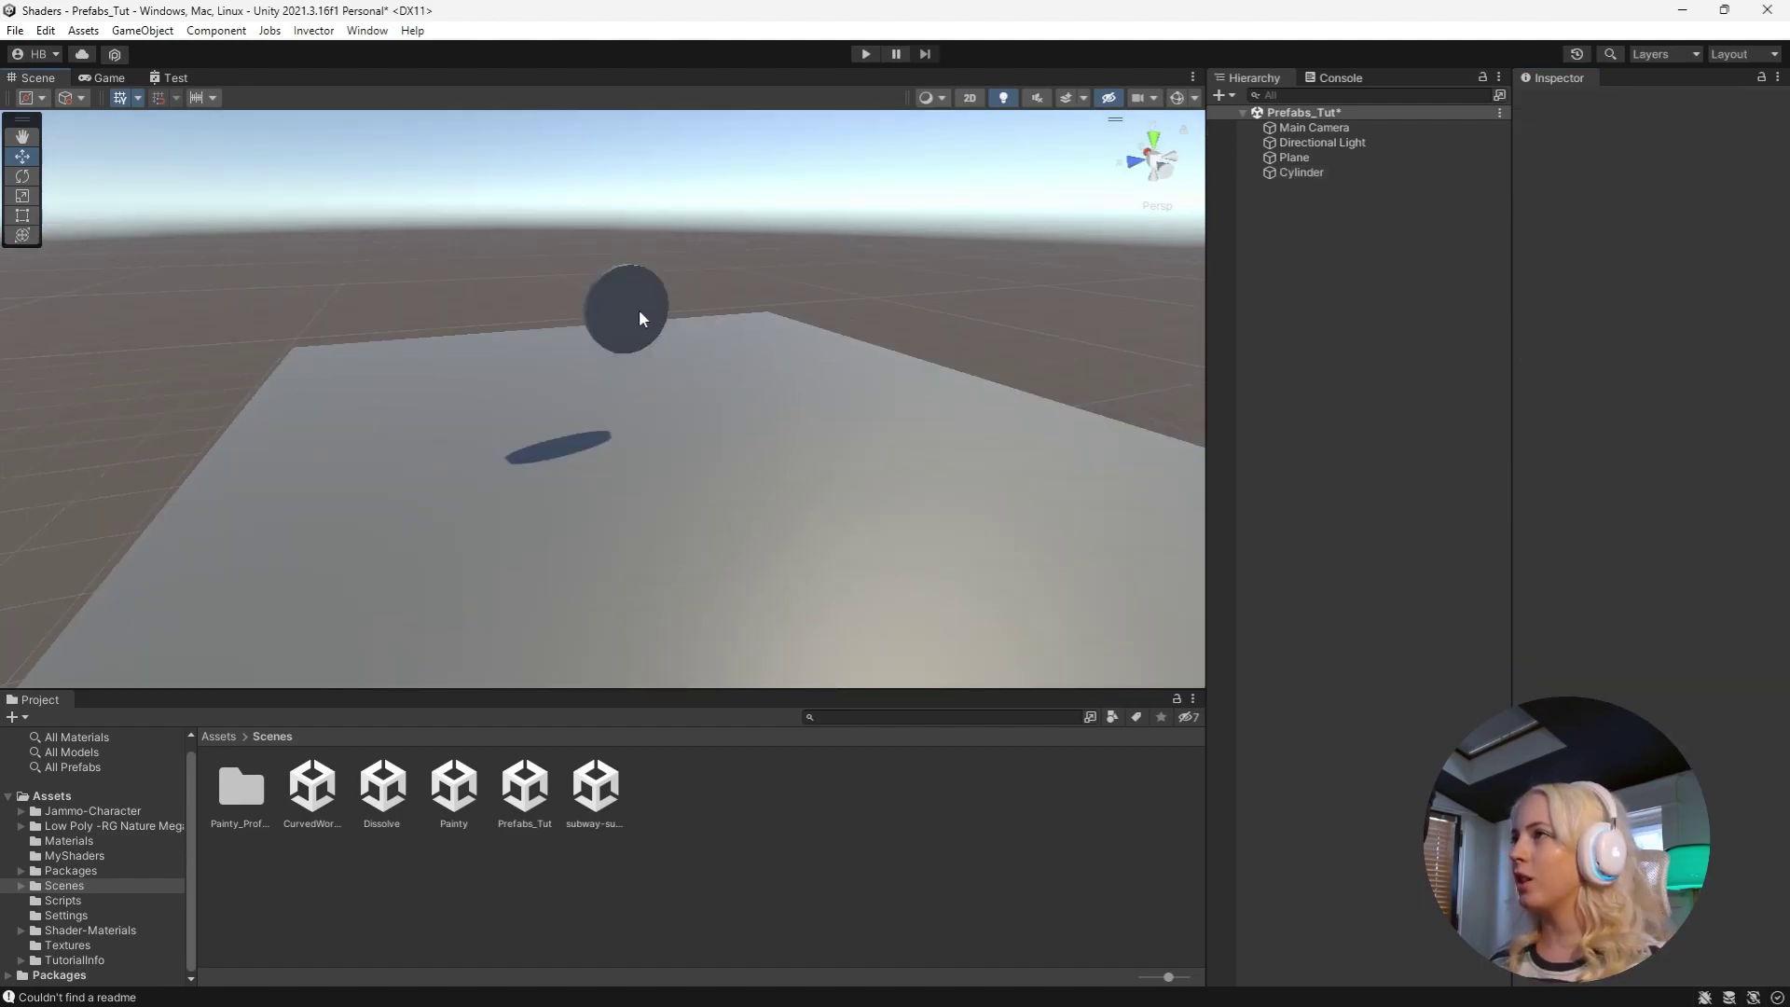
click(640, 310)
drag(626, 225, 640, 263)
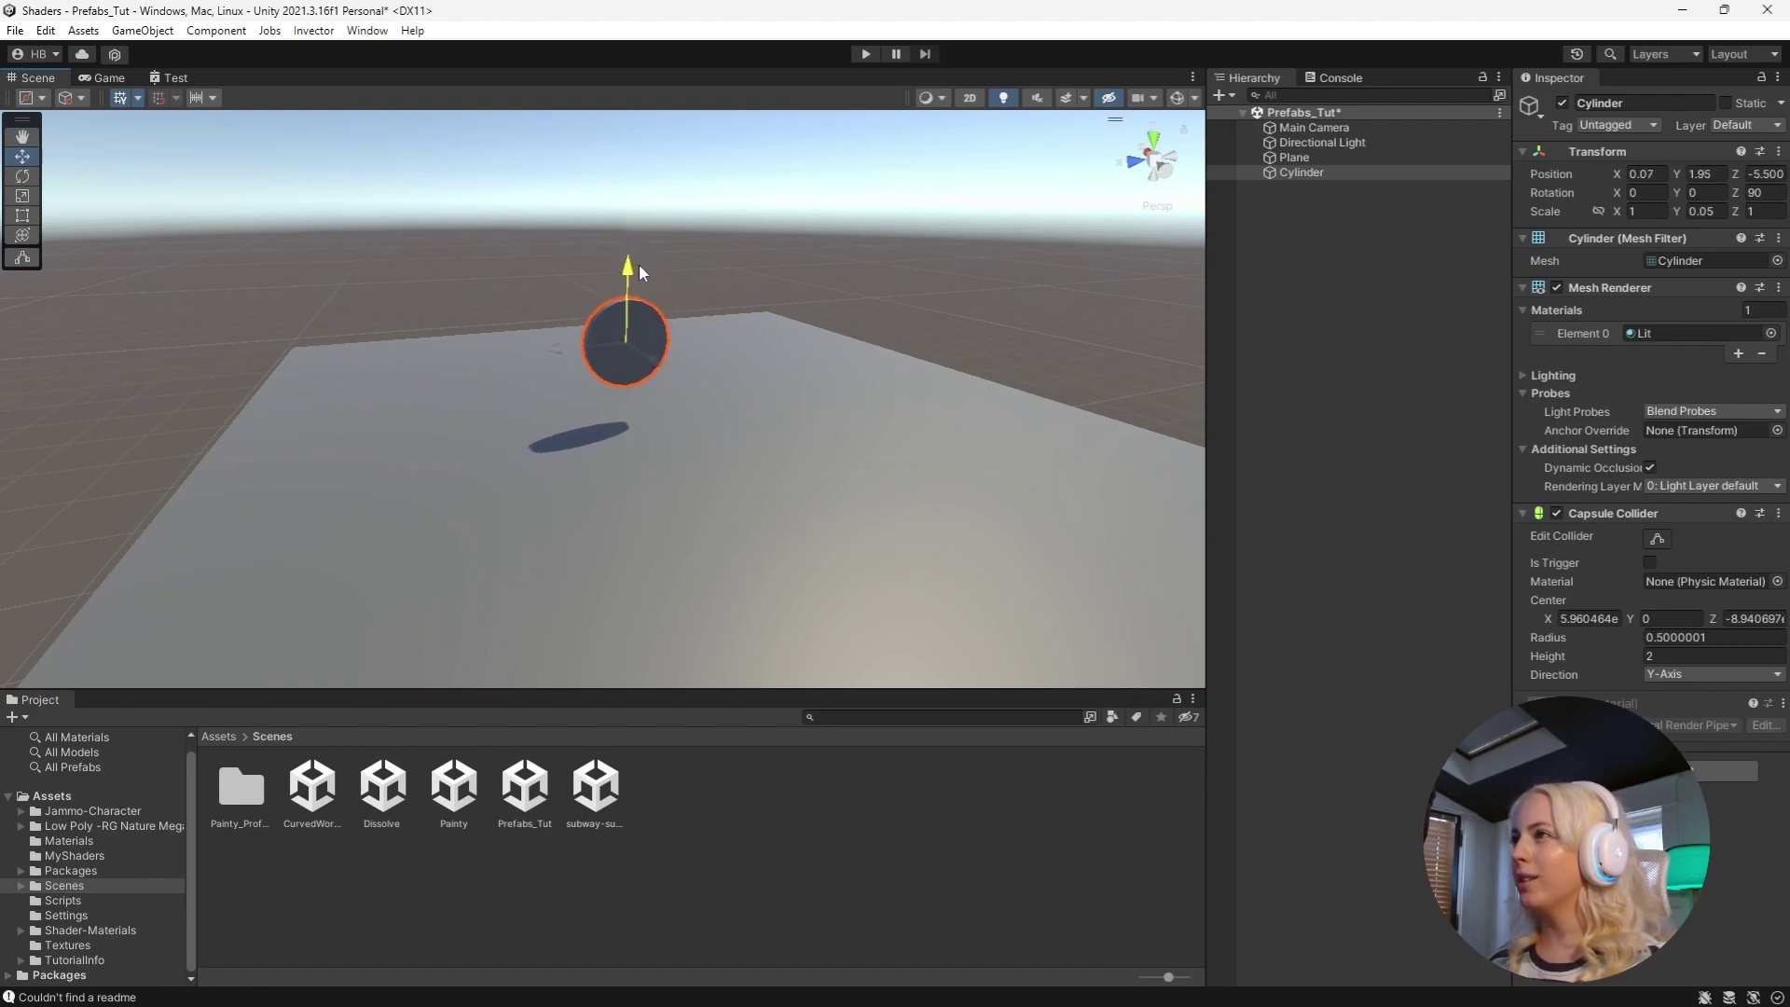
click(639, 263)
- Create a material named Coin with a brown base colour and Metallic 0.54
right_click(687, 802)
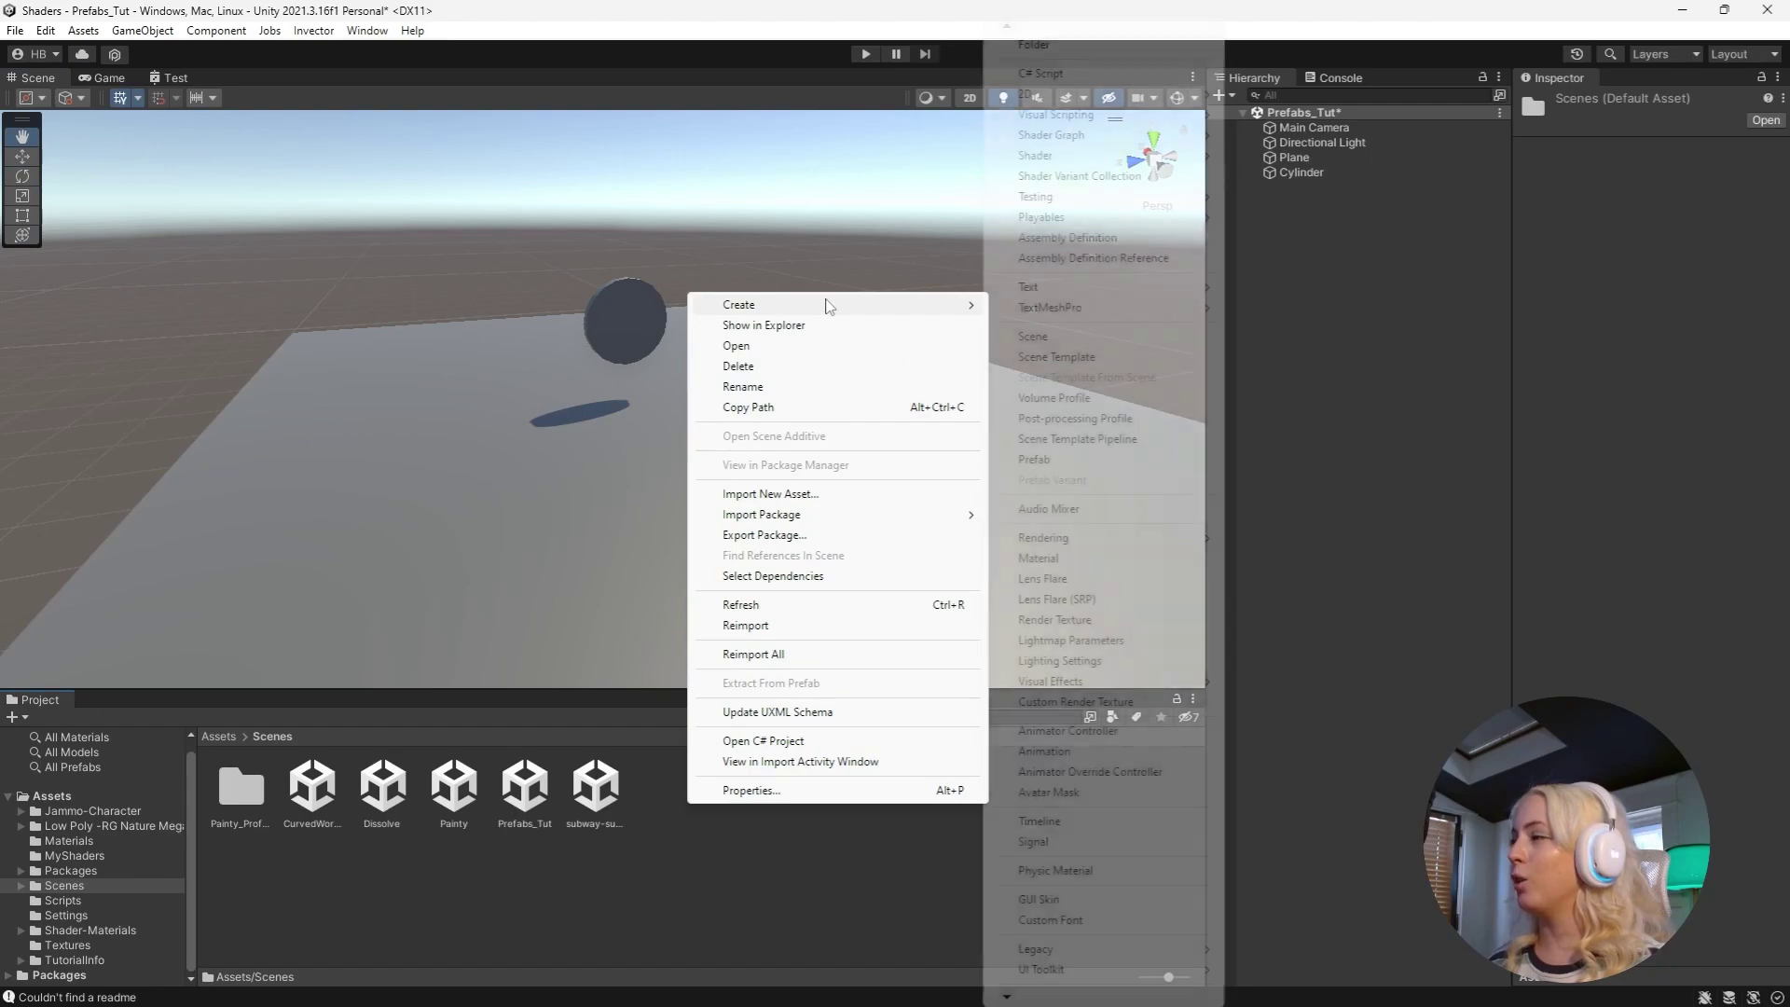
click(1077, 563)
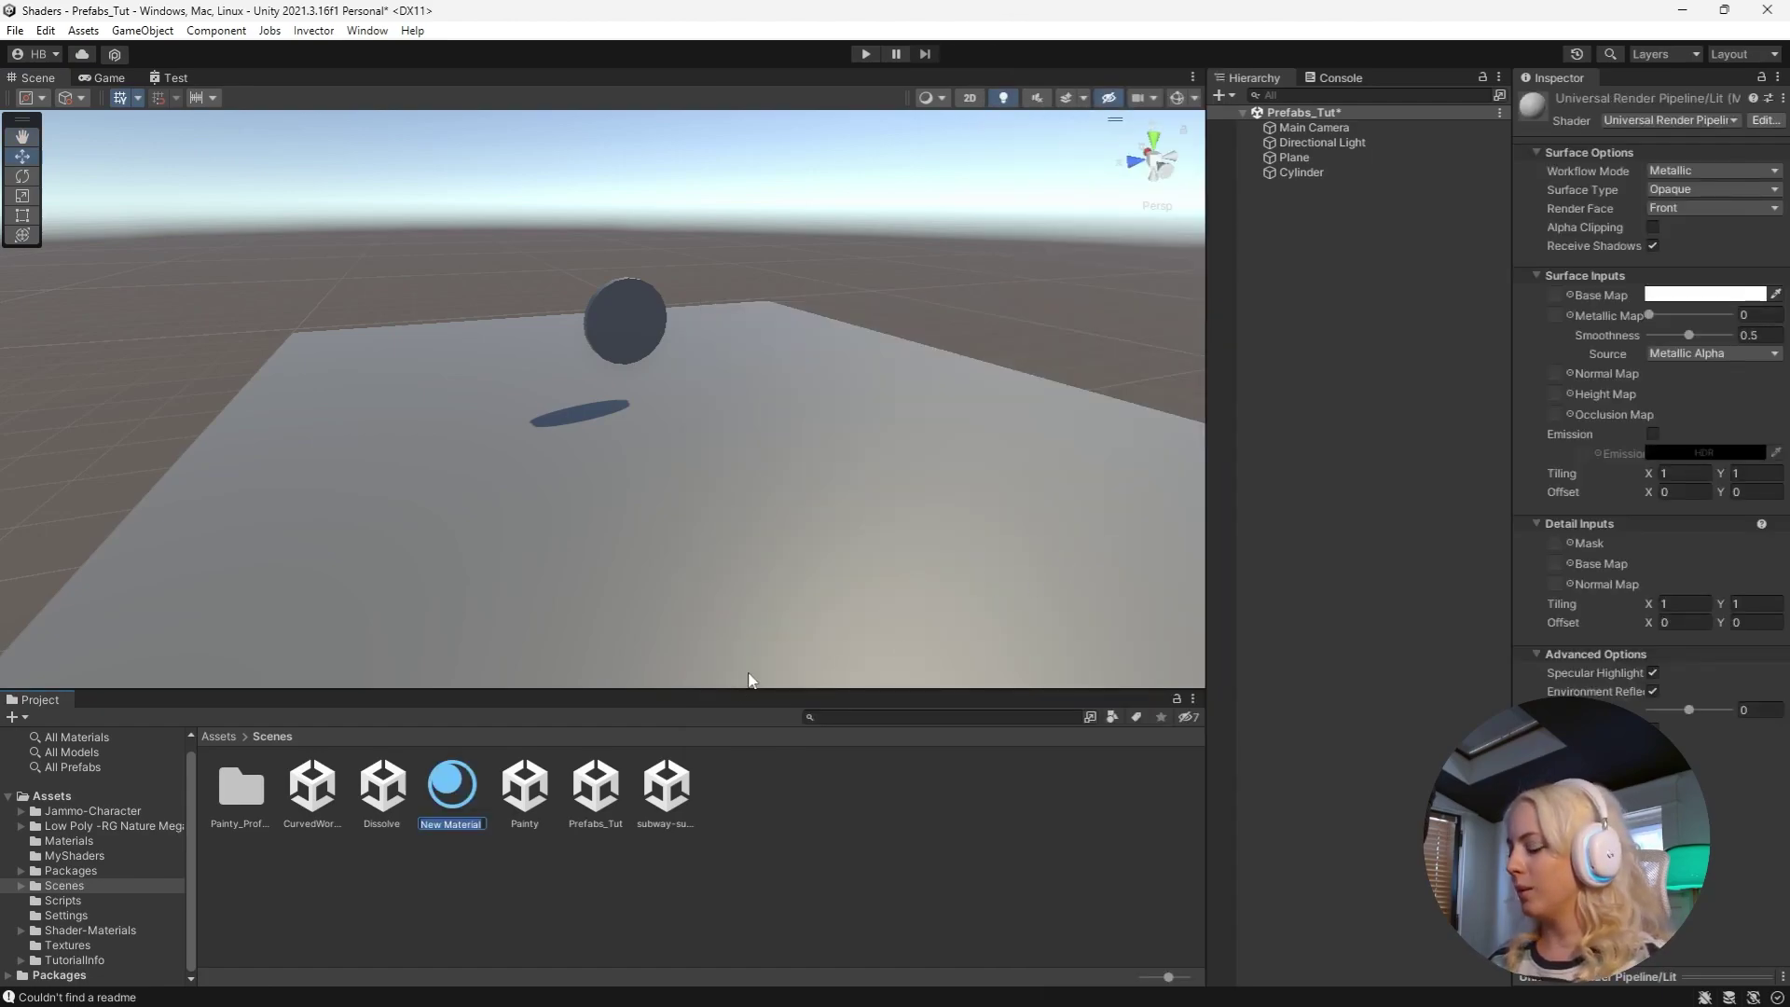
text(Coin)
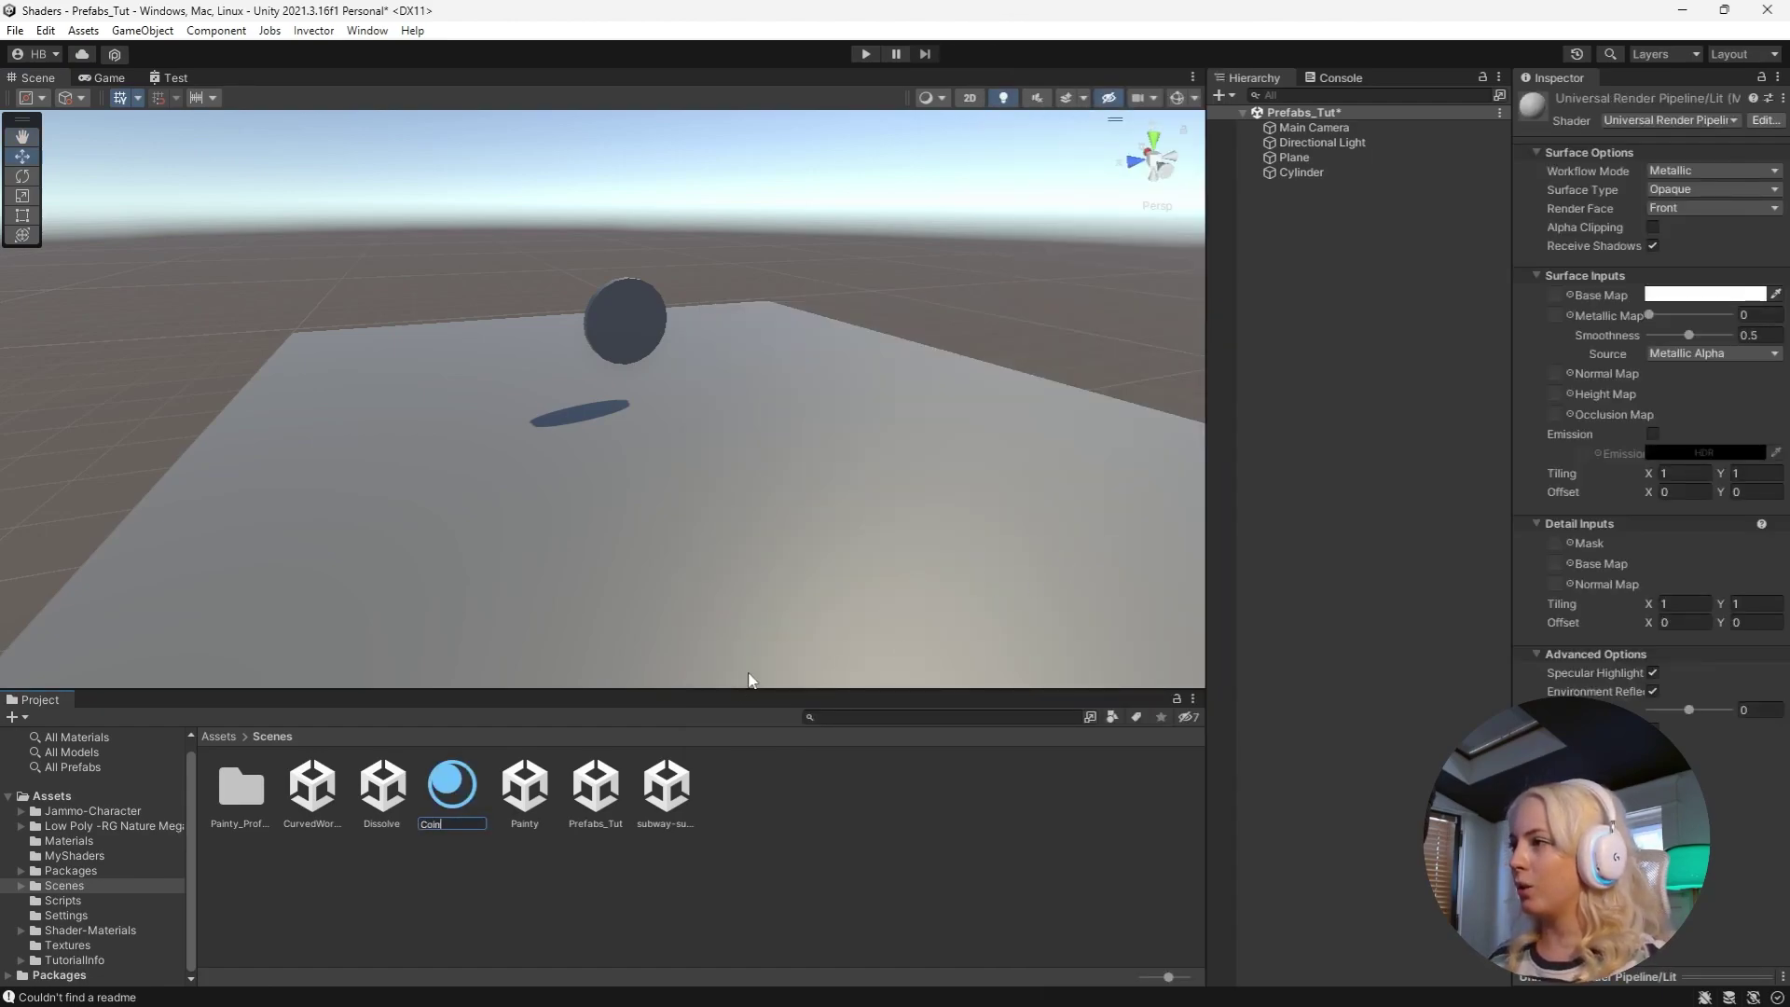
key(Return)
click(1708, 290)
mouse_move(1733, 366)
mouse_down()
mouse_move(1745, 381)
mouse_move(1715, 421)
mouse_up()
click(1526, 245)
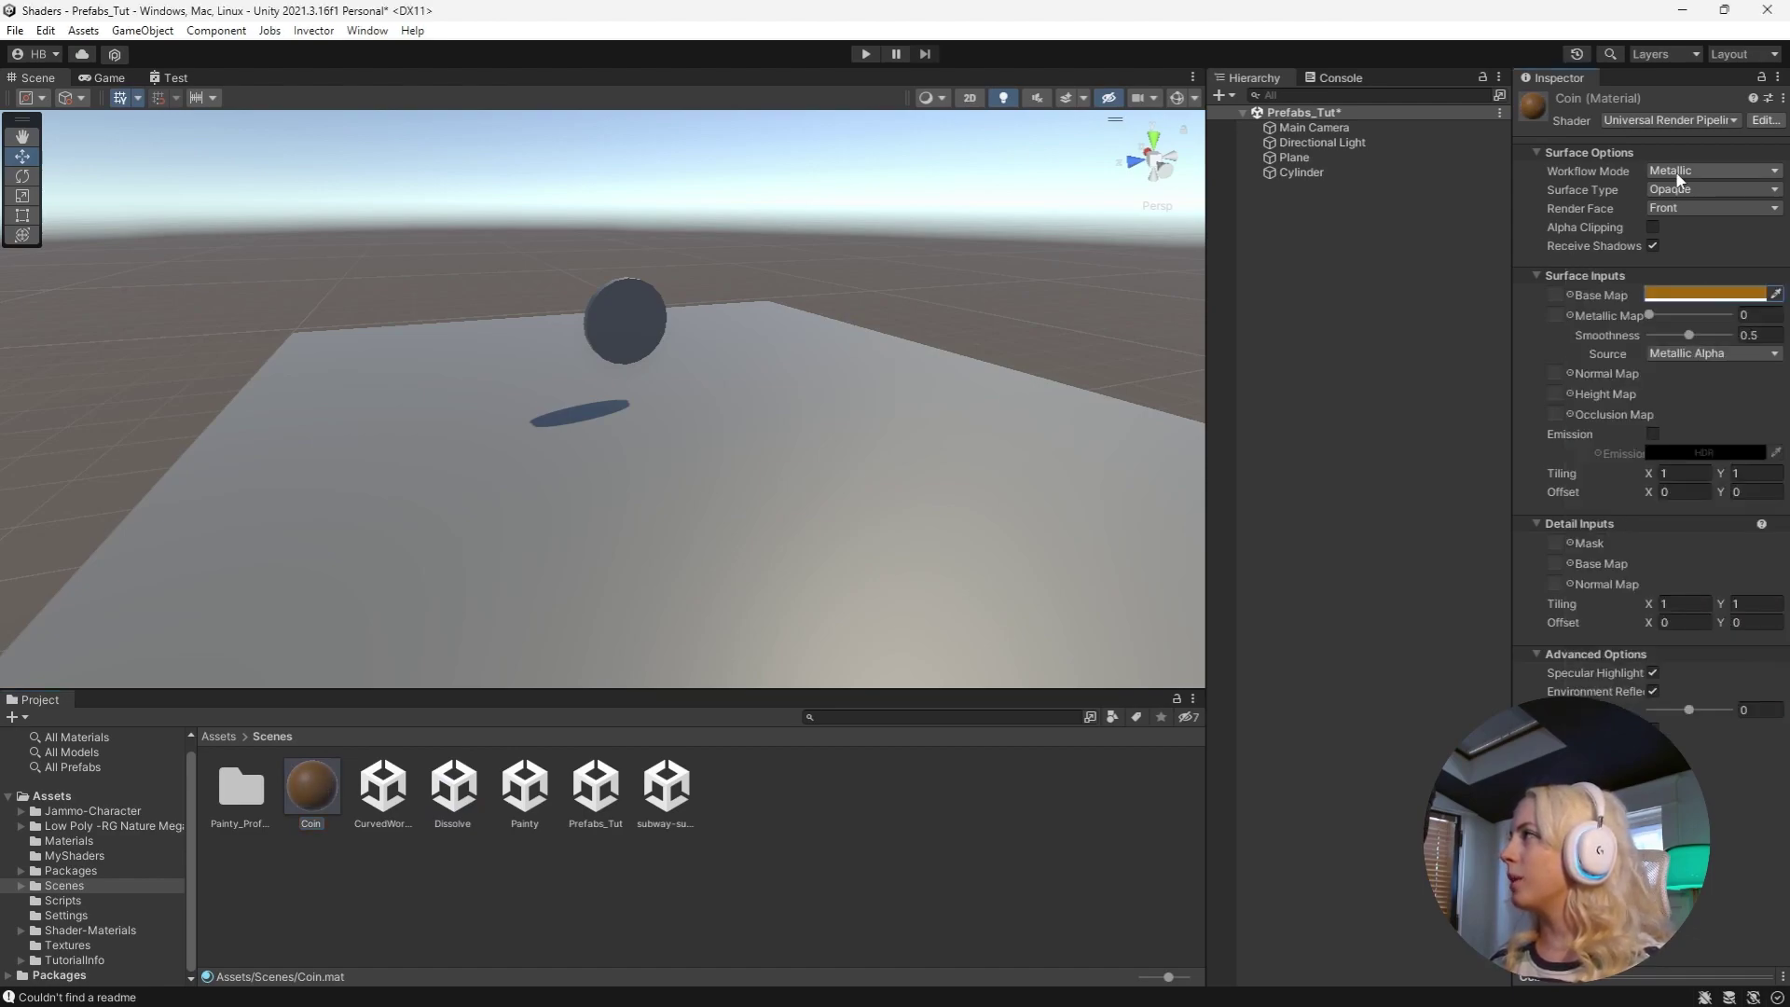
drag(1651, 314, 1692, 315)
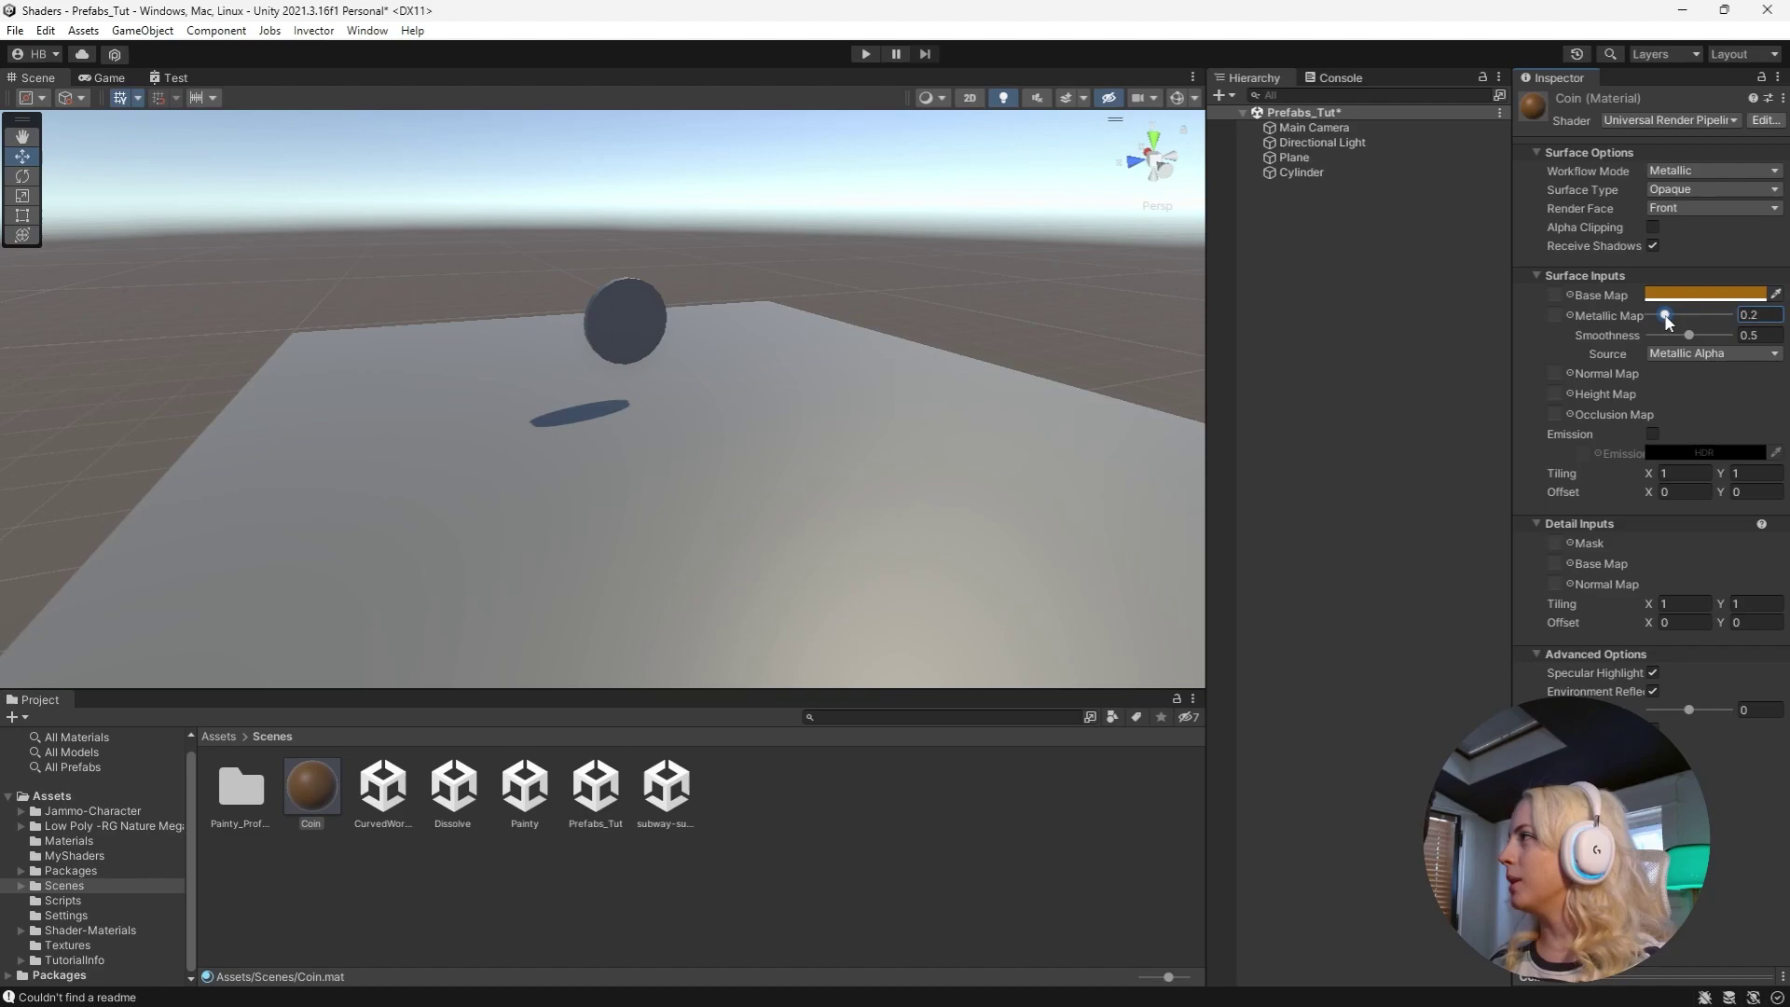
- Apply the Coin material to the disc and frame the coin in view
click(311, 800)
drag(312, 800, 616, 324)
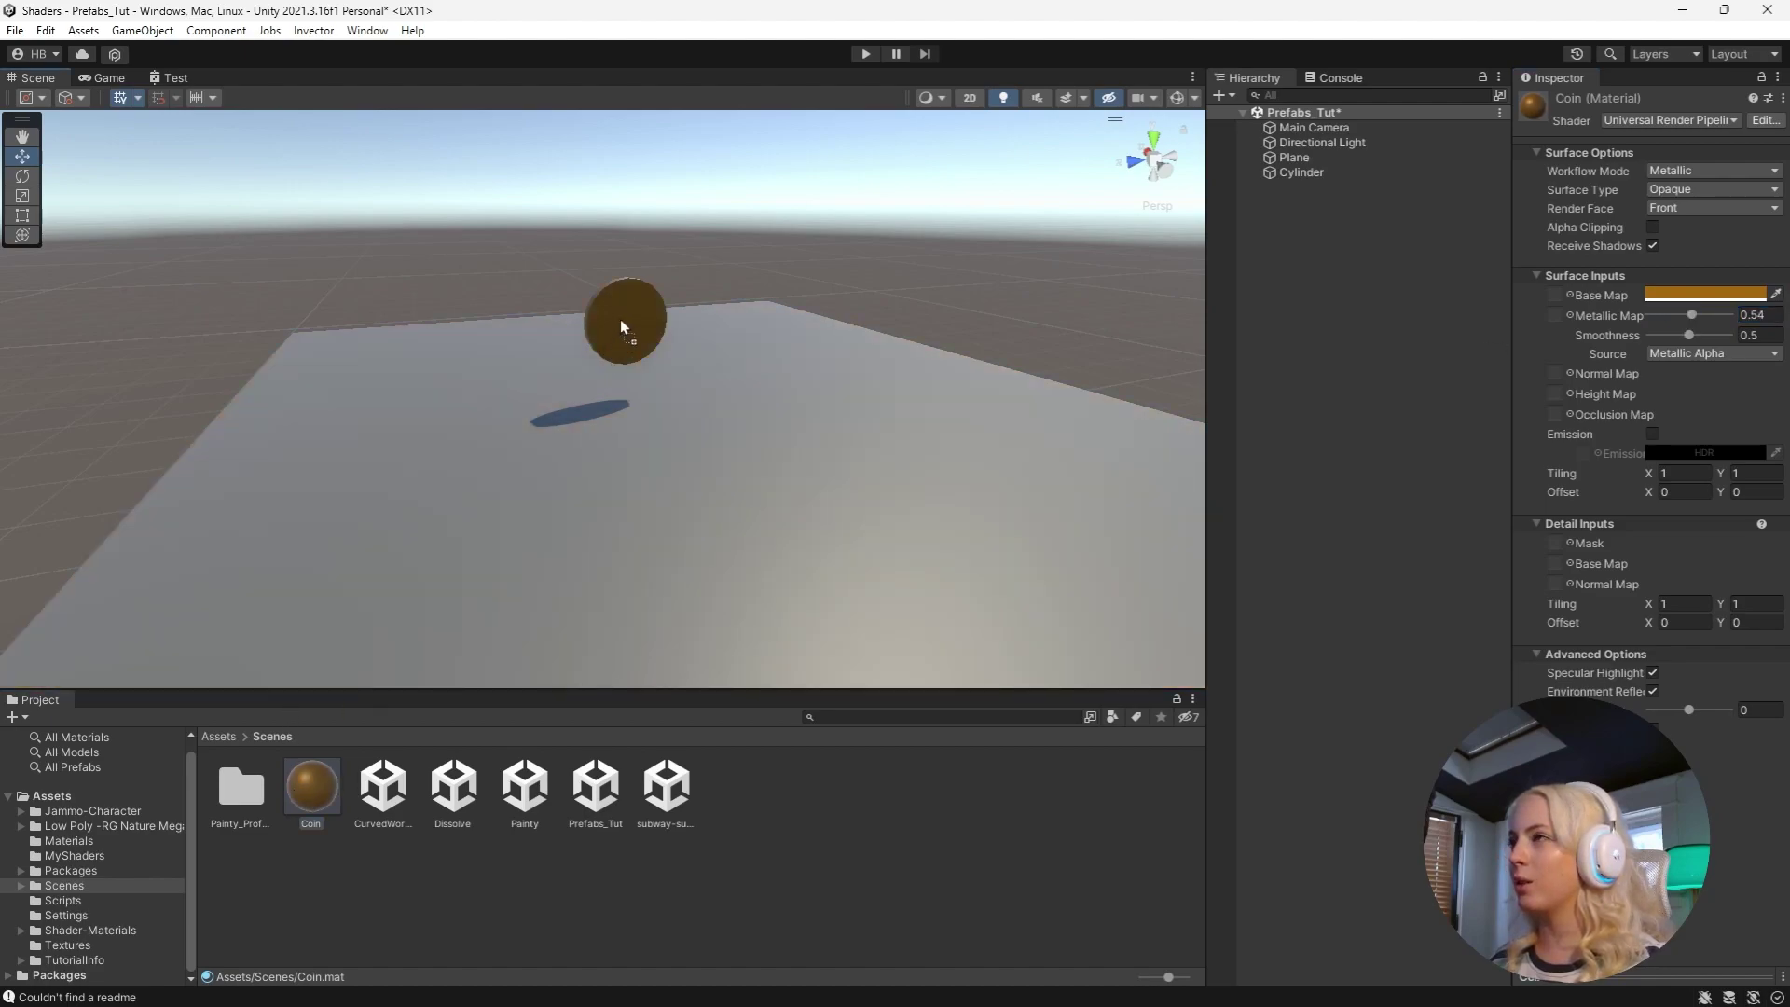
middle_drag(586, 255, 599, 283)
mouse_move(600, 283)
alt+mouse_down()
mouse_move(860, 344)
mouse_move(1111, 308)
alt+mouse_up()
- Duplicate the coin into seven coins and spread the copies across the plane
click(1369, 173)
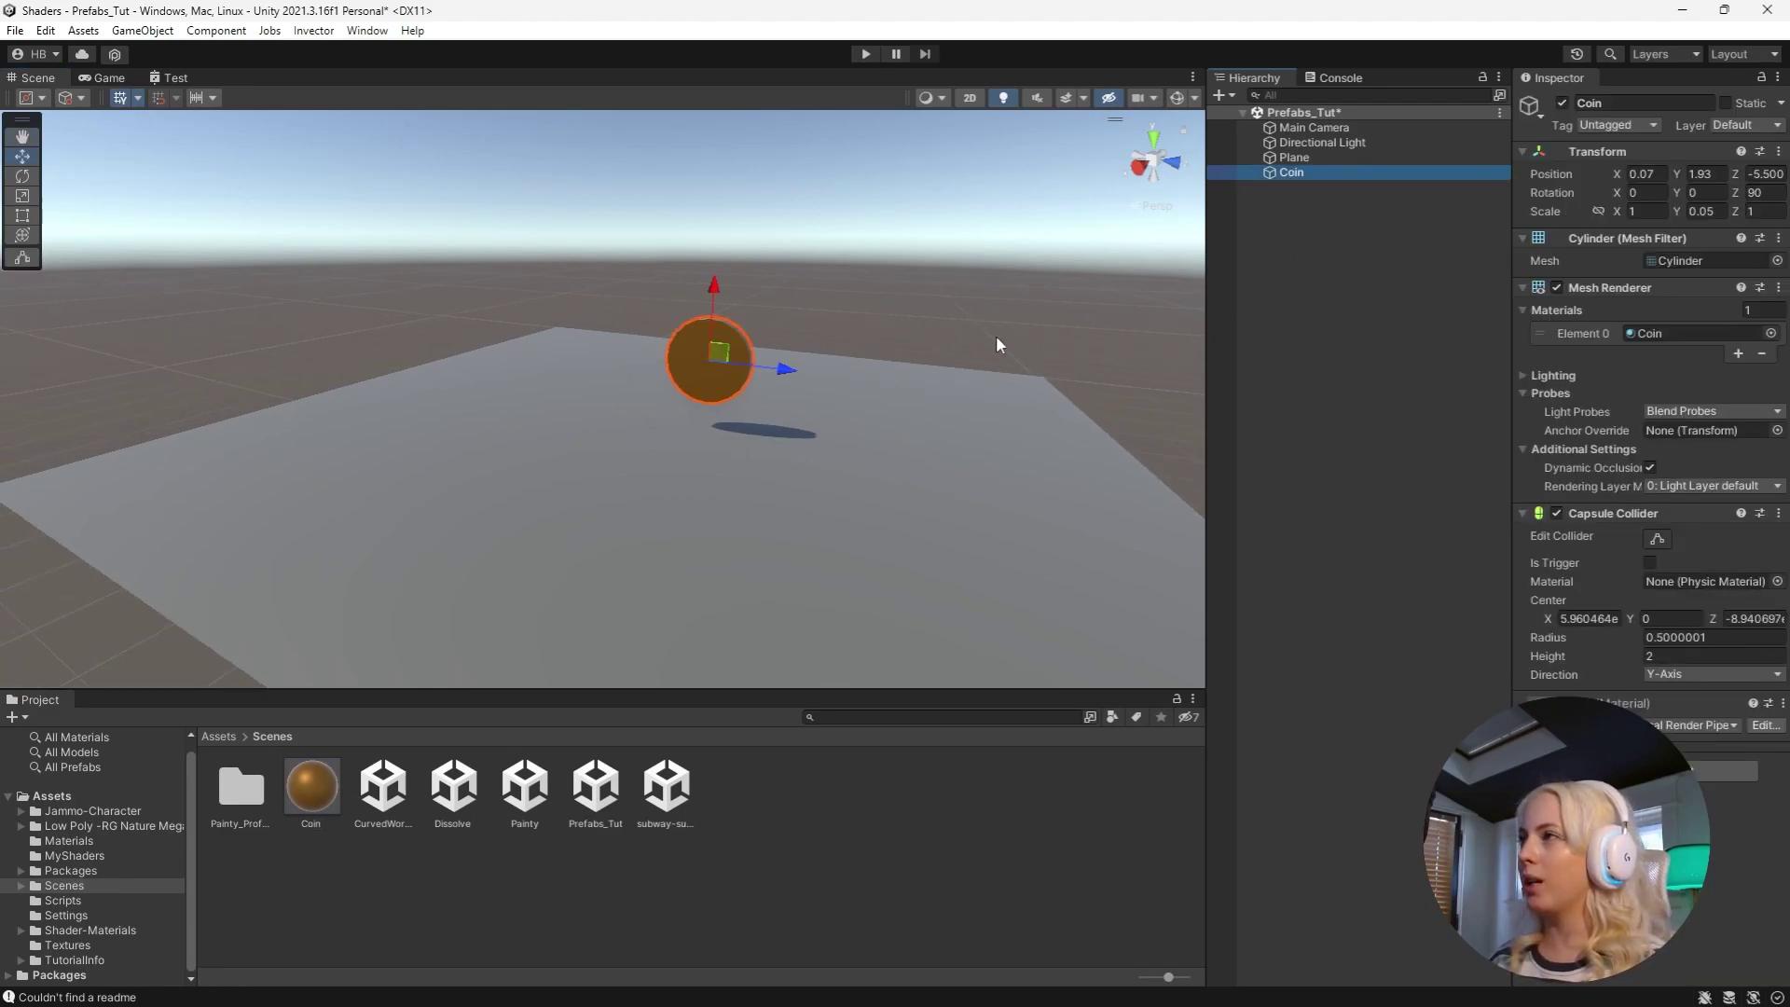
click(1336, 300)
click(1347, 172)
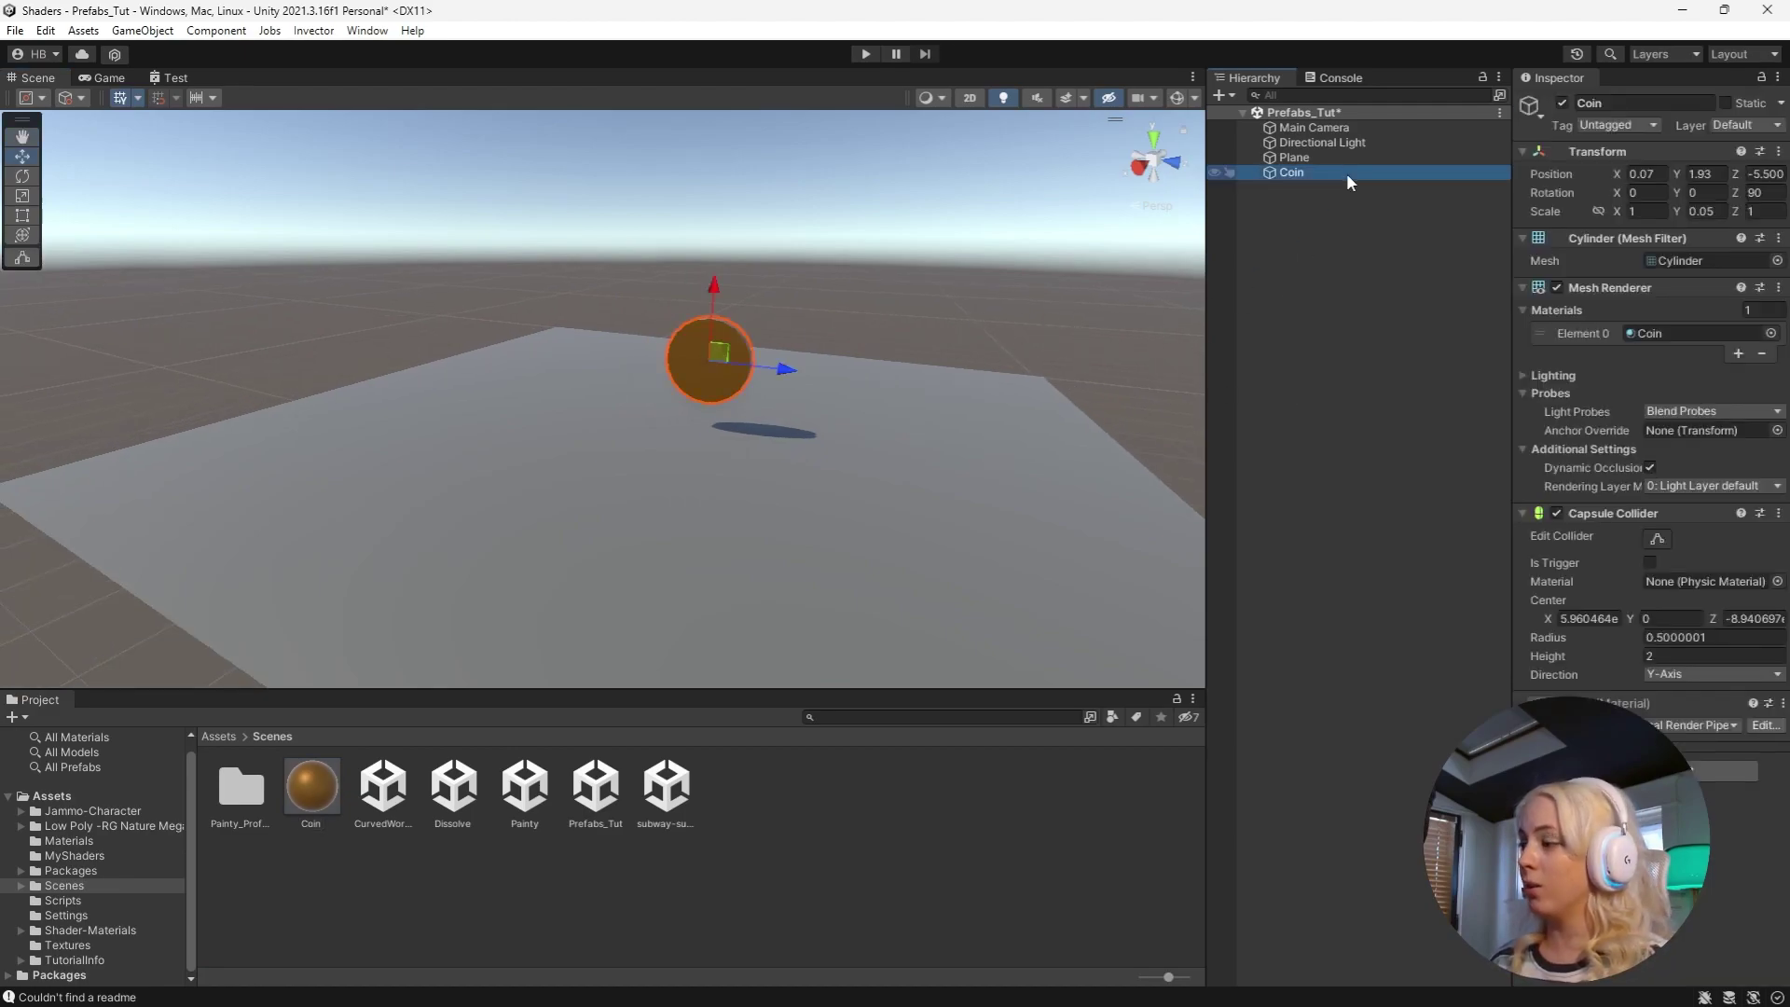
key(ctrl+d)
mouse_move(784, 374)
alt+mouse_down()
mouse_move(734, 364)
mouse_move(648, 394)
mouse_move(832, 379)
alt+mouse_up()
key(ctrl+d)
key(ctrl+d)
key(ctrl+d)
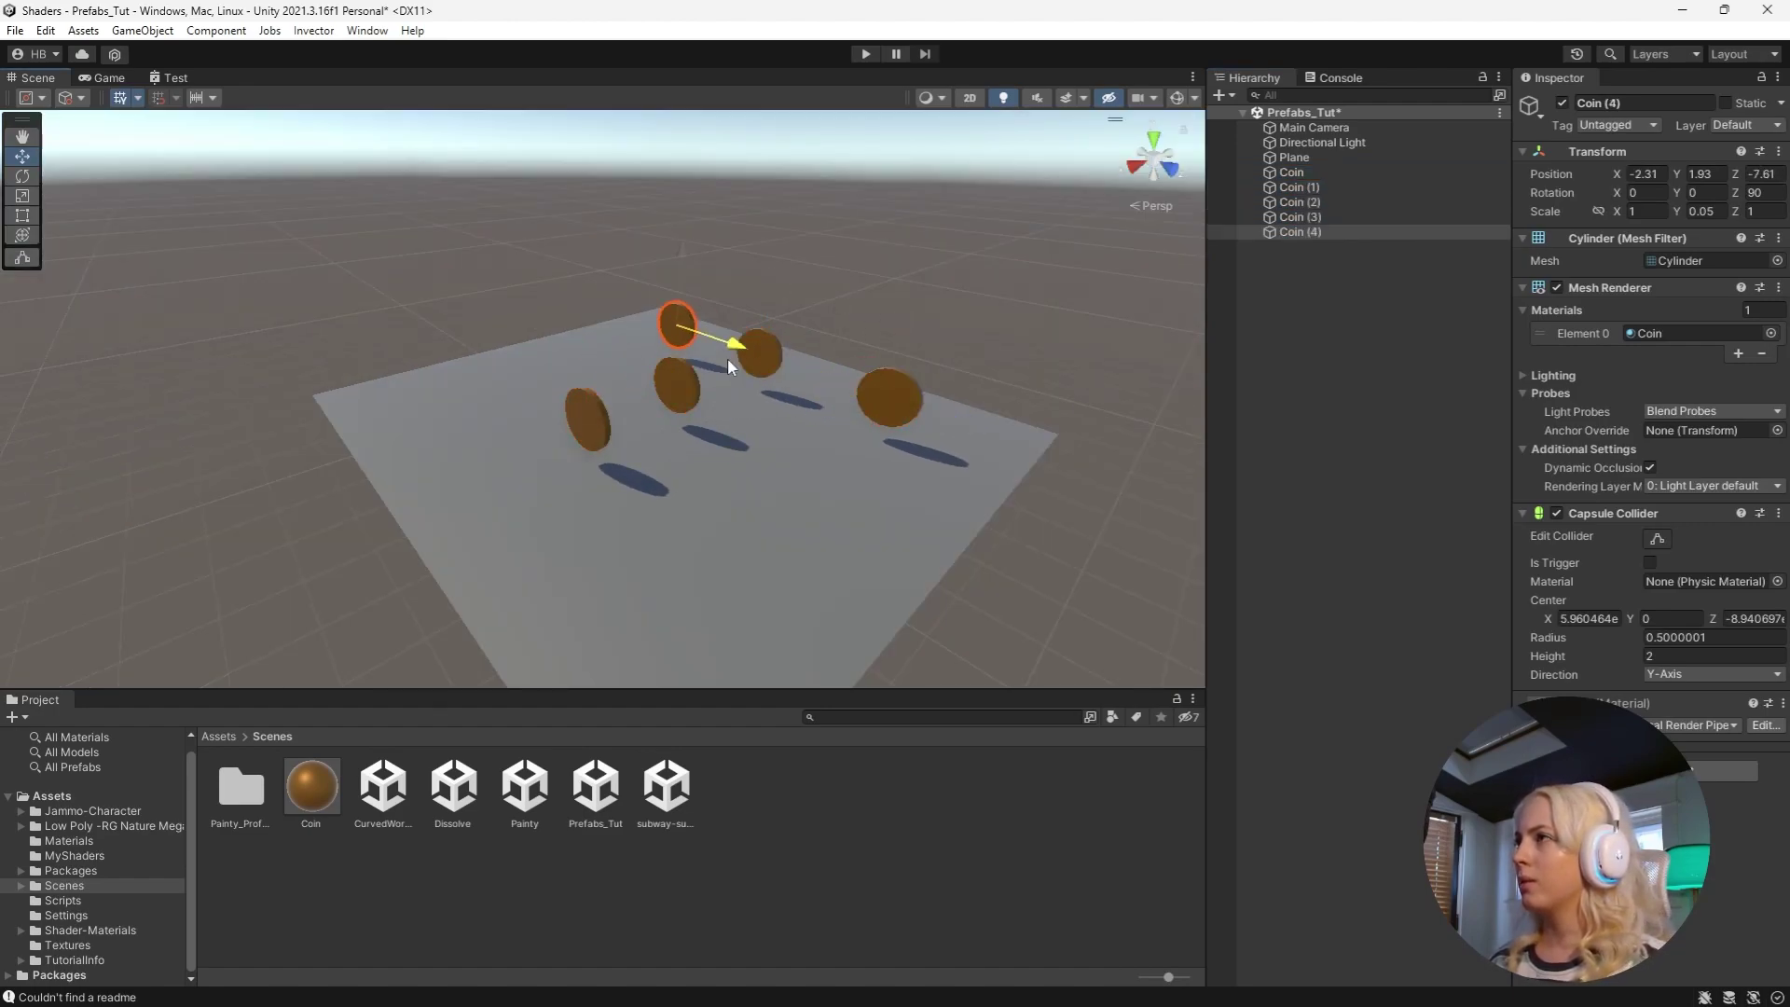
key(ctrl+d)
key(ctrl+d)
drag(967, 431, 860, 527)
click(1359, 455)
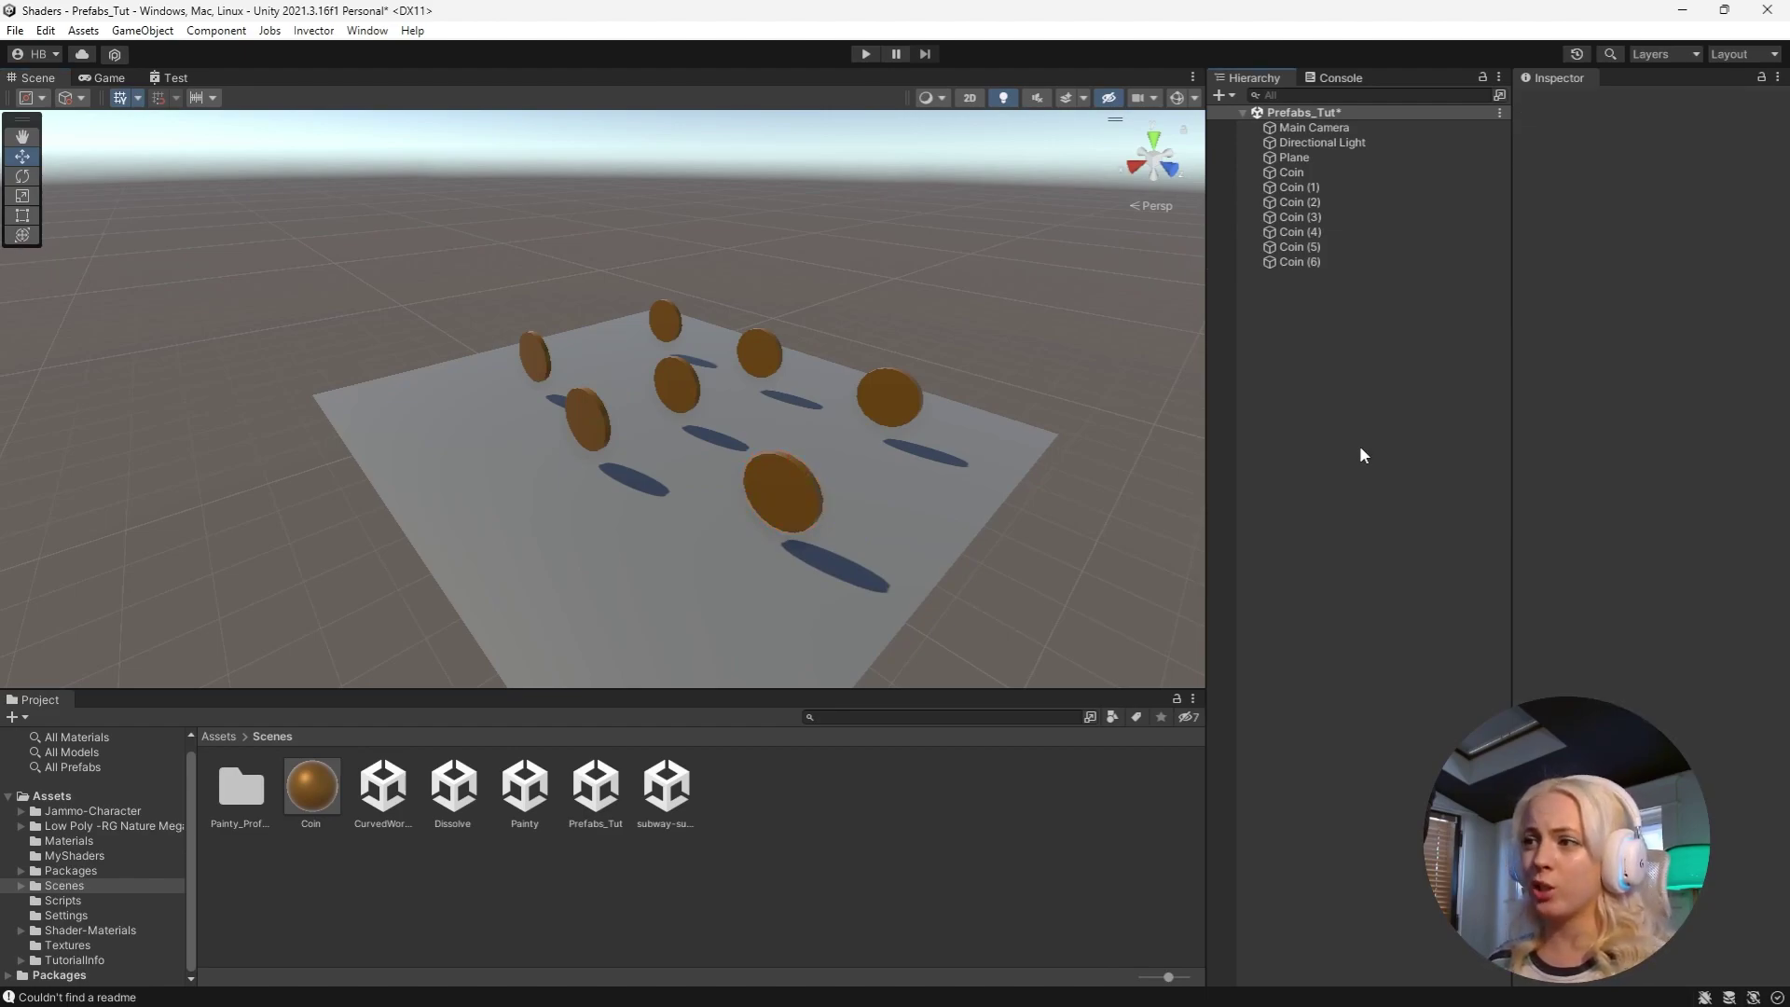
- Create a material named Blue with a bright blue base colour and Metallic 1
right_click(766, 801)
mouse_move(817, 305)
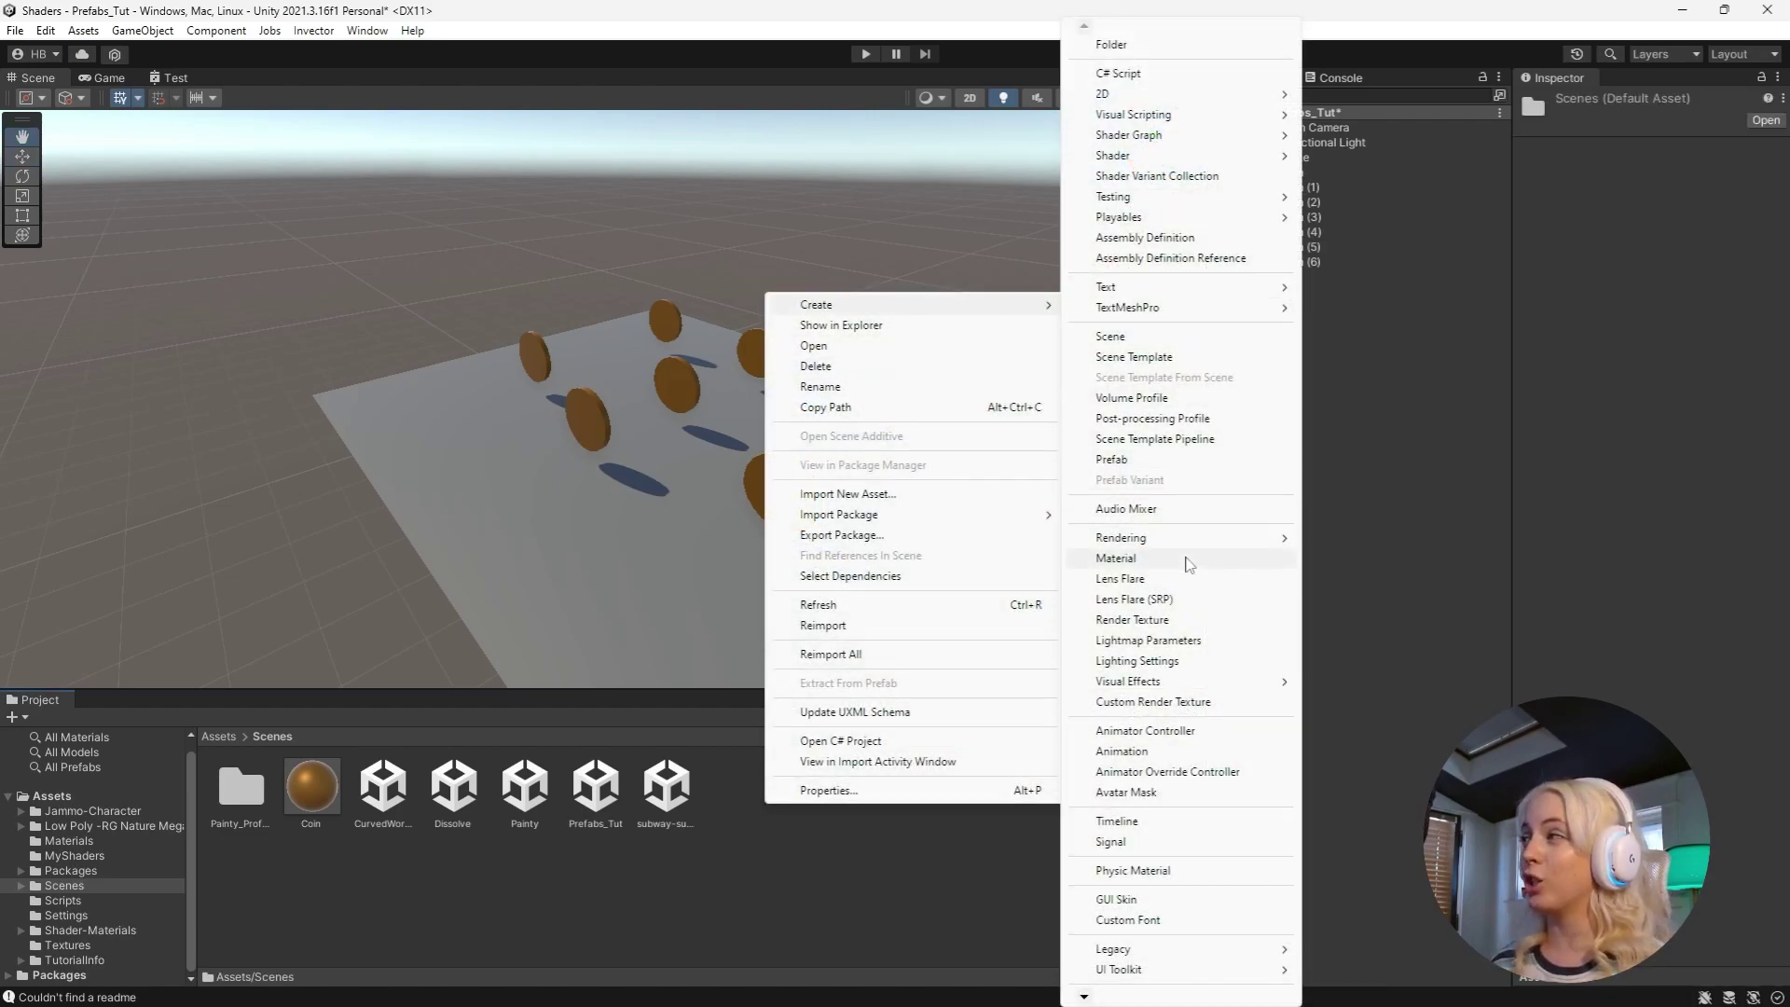
click(1187, 559)
text(B)
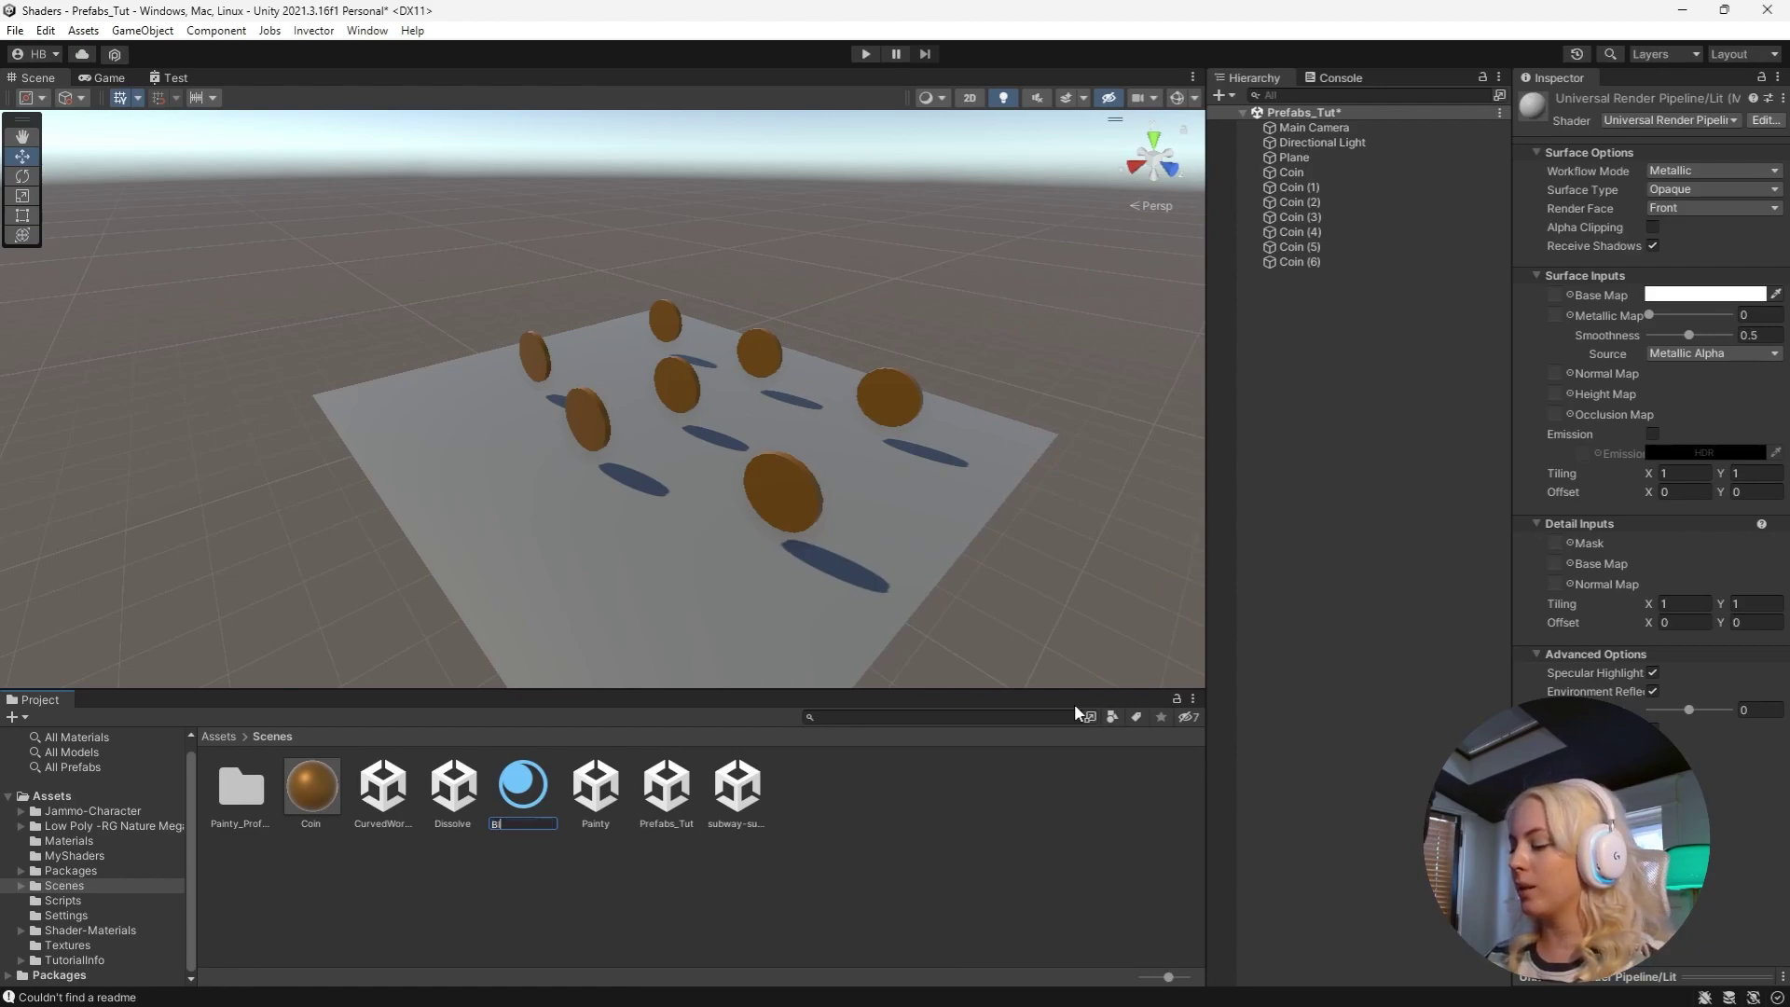
text(lue)
key(Return)
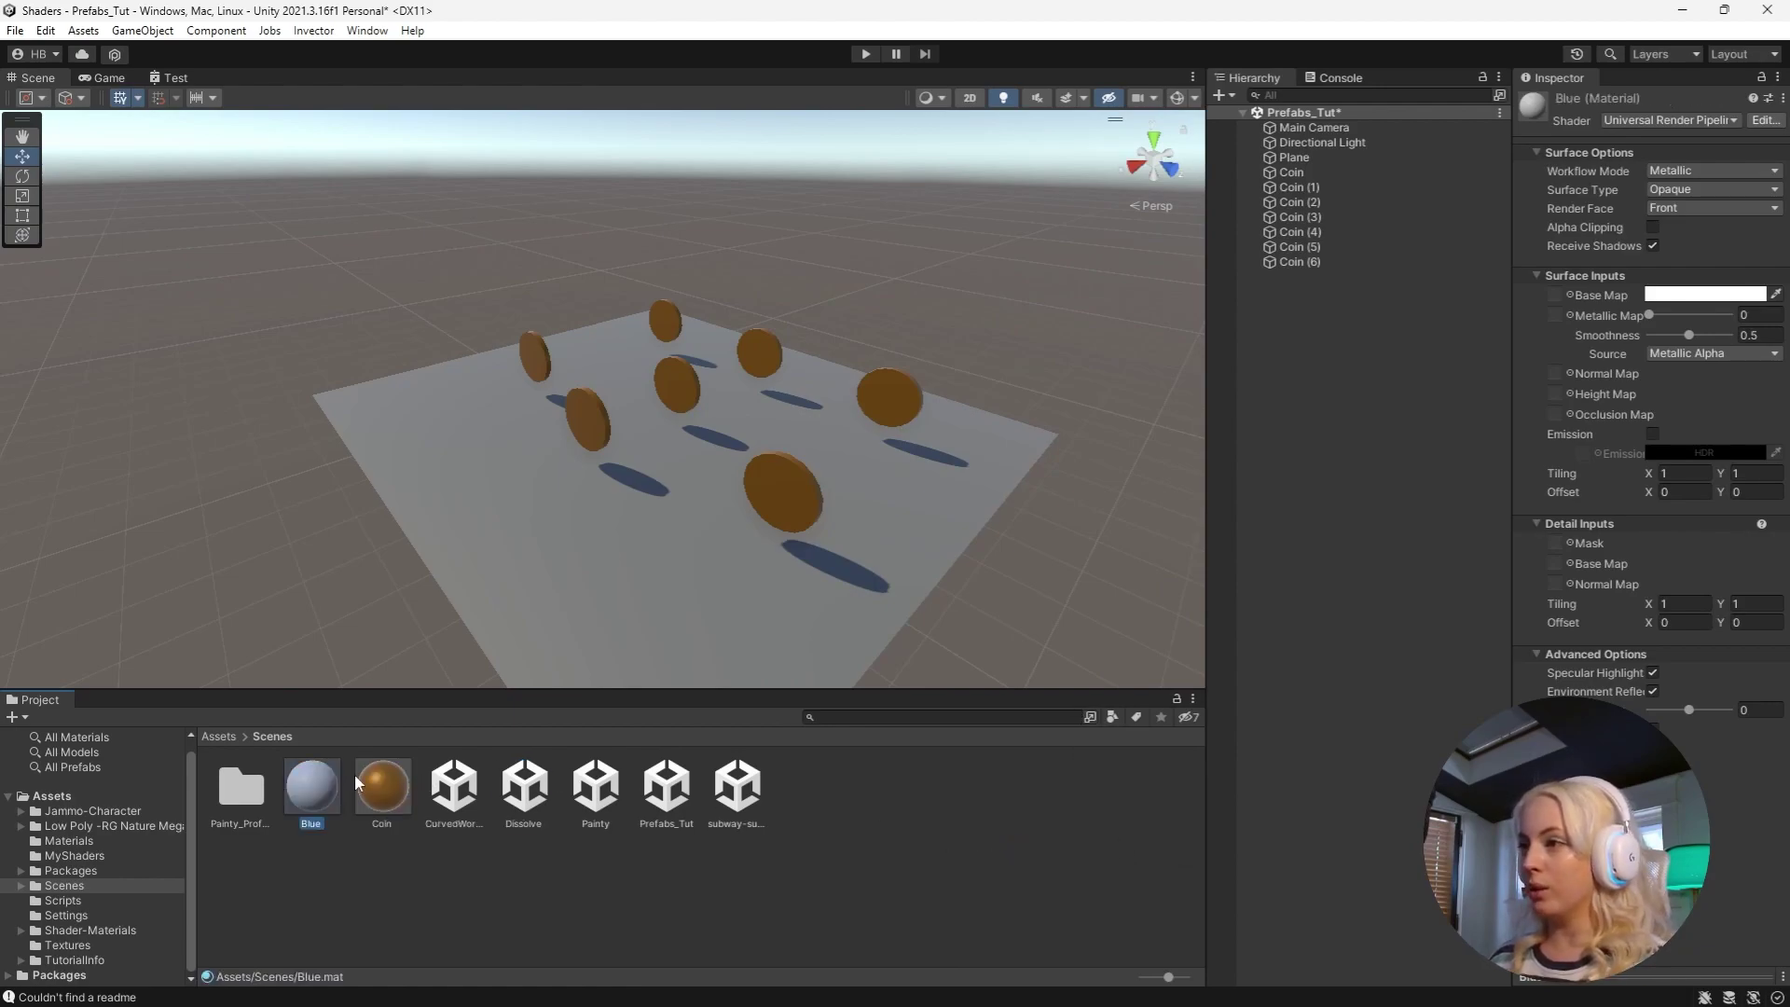
click(1734, 295)
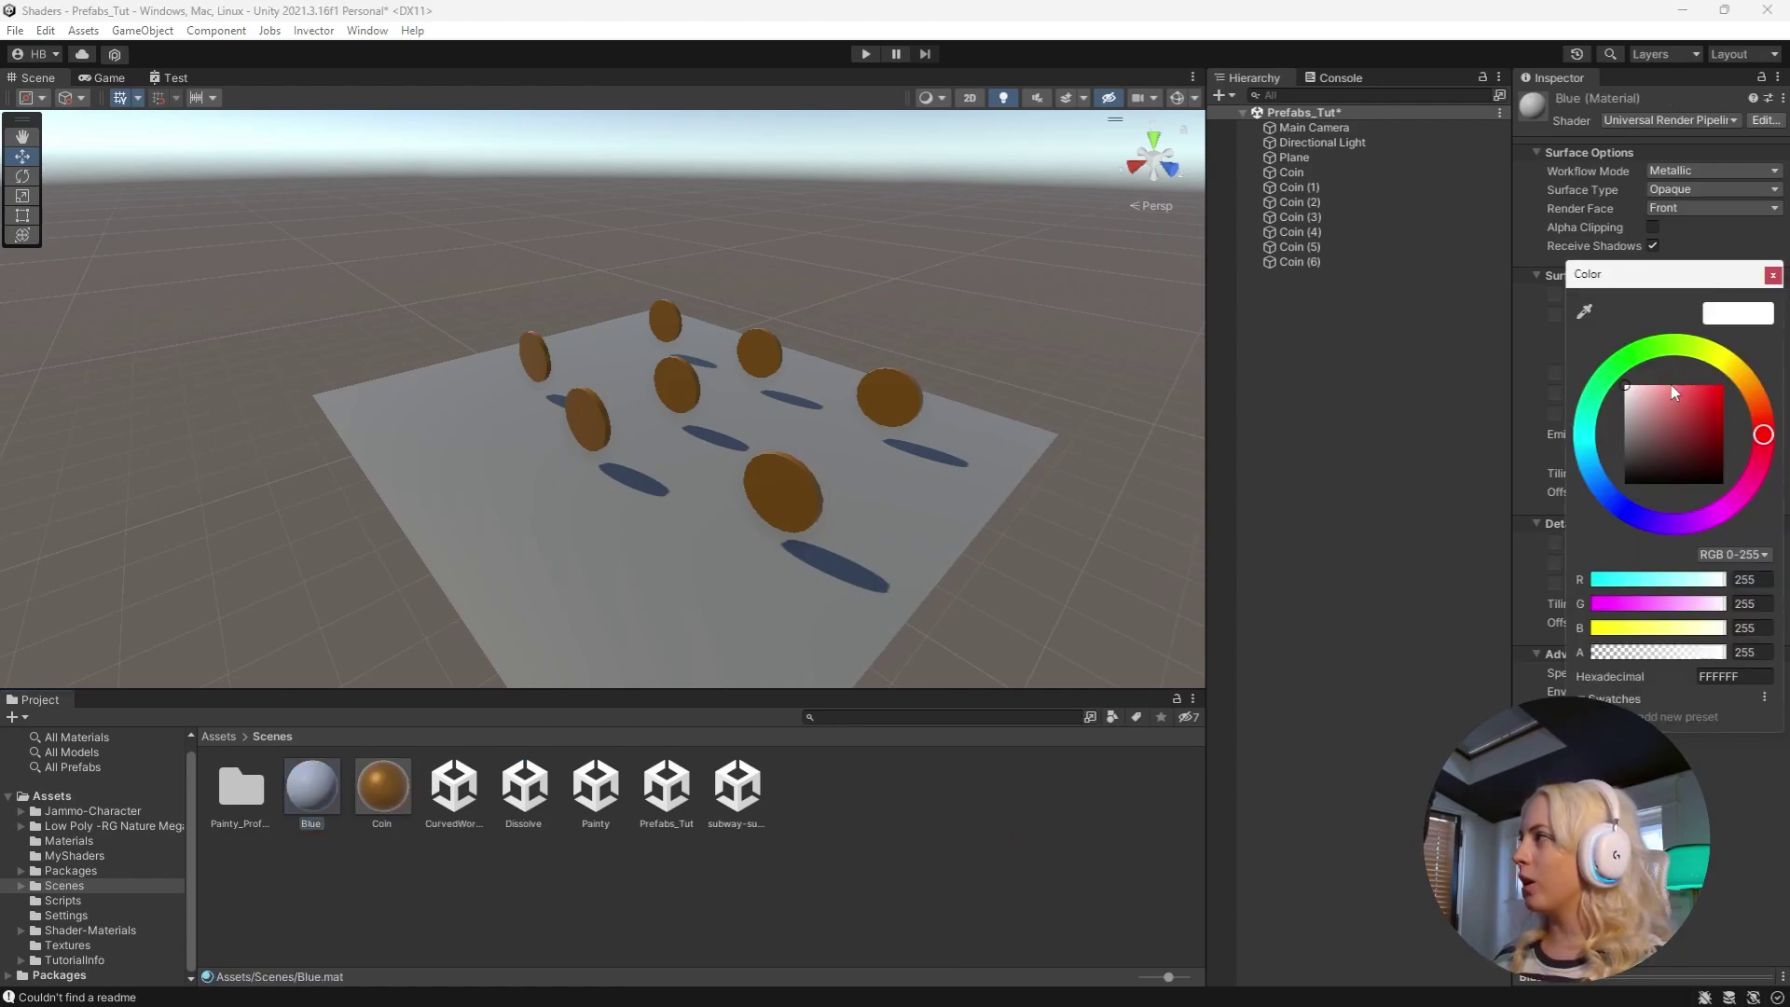
click(1676, 421)
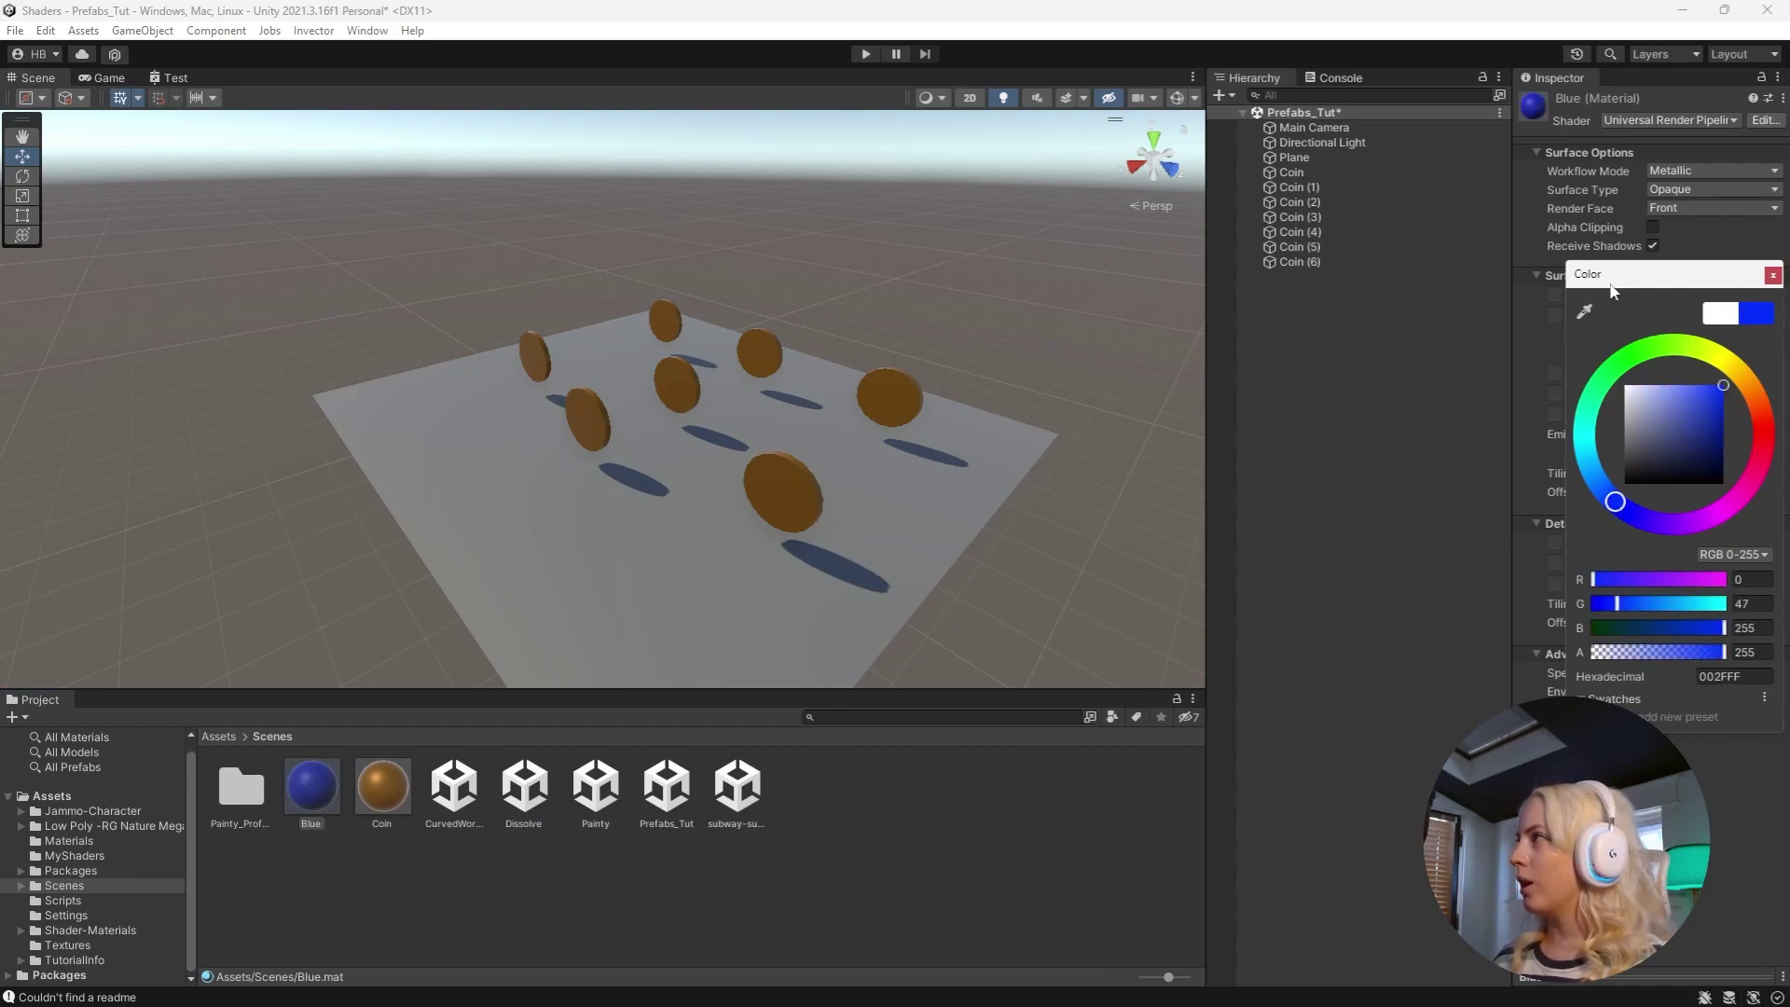
click(1534, 277)
click(1542, 279)
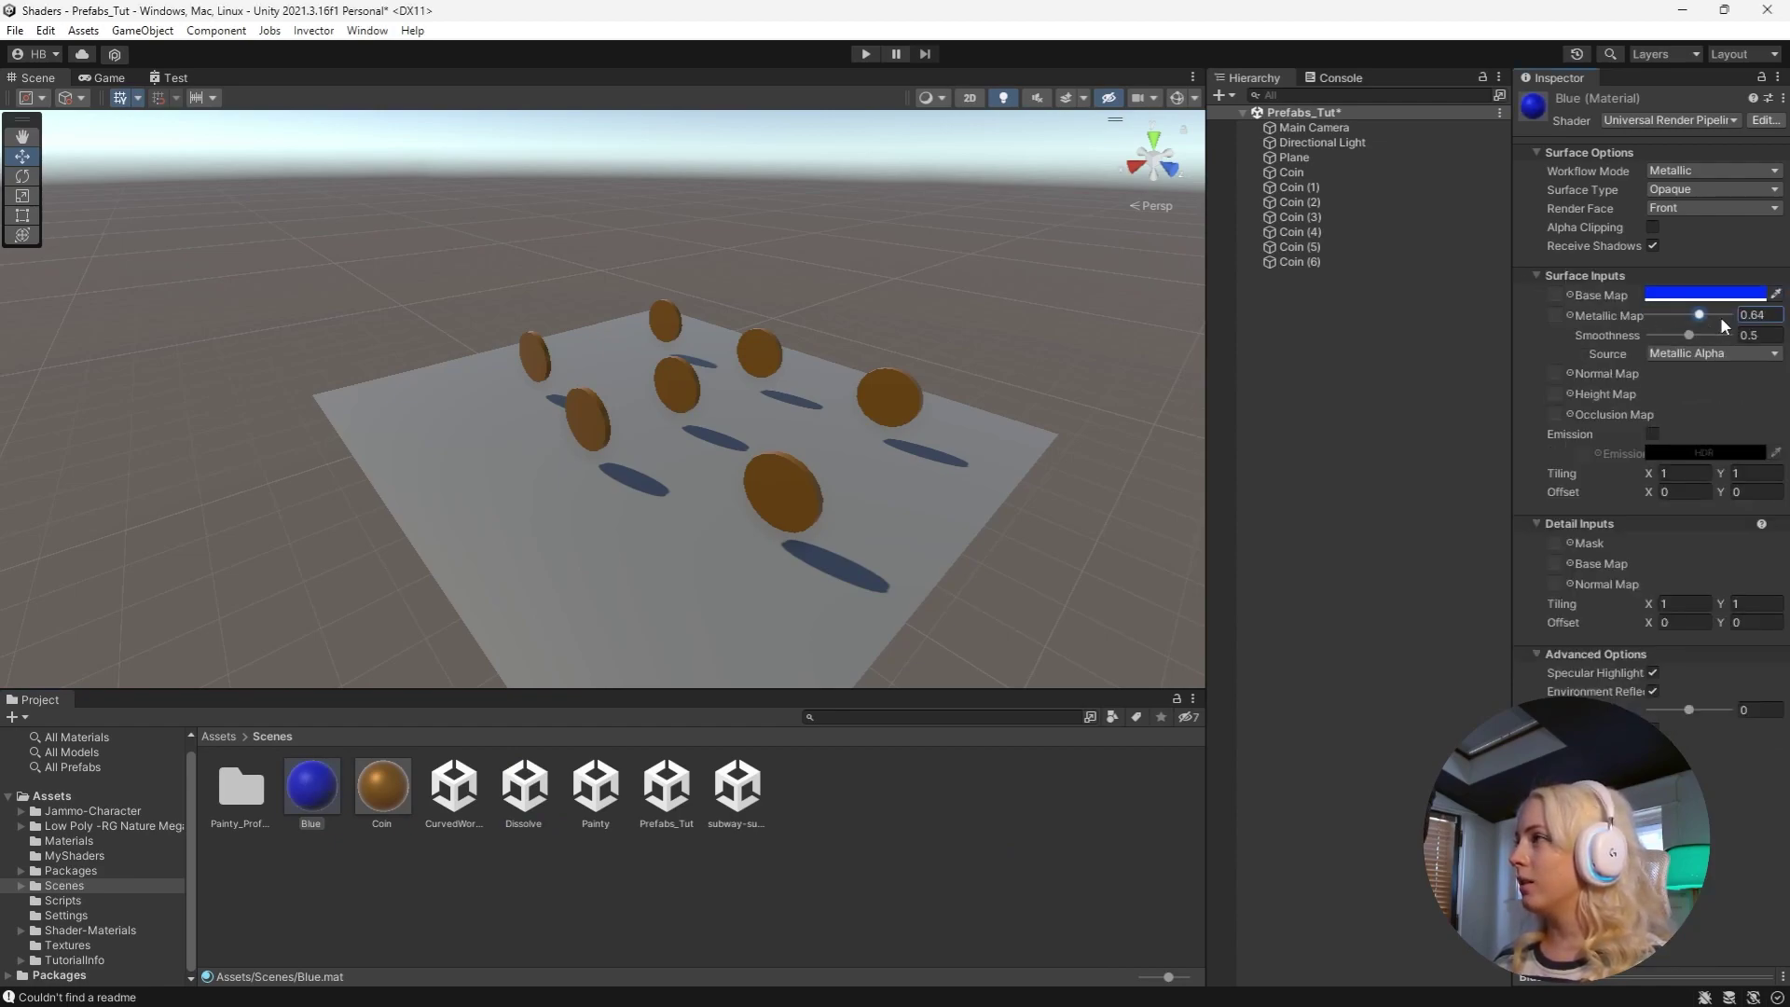
- Apply the Blue material to the front, left and middle coins
drag(326, 802, 768, 497)
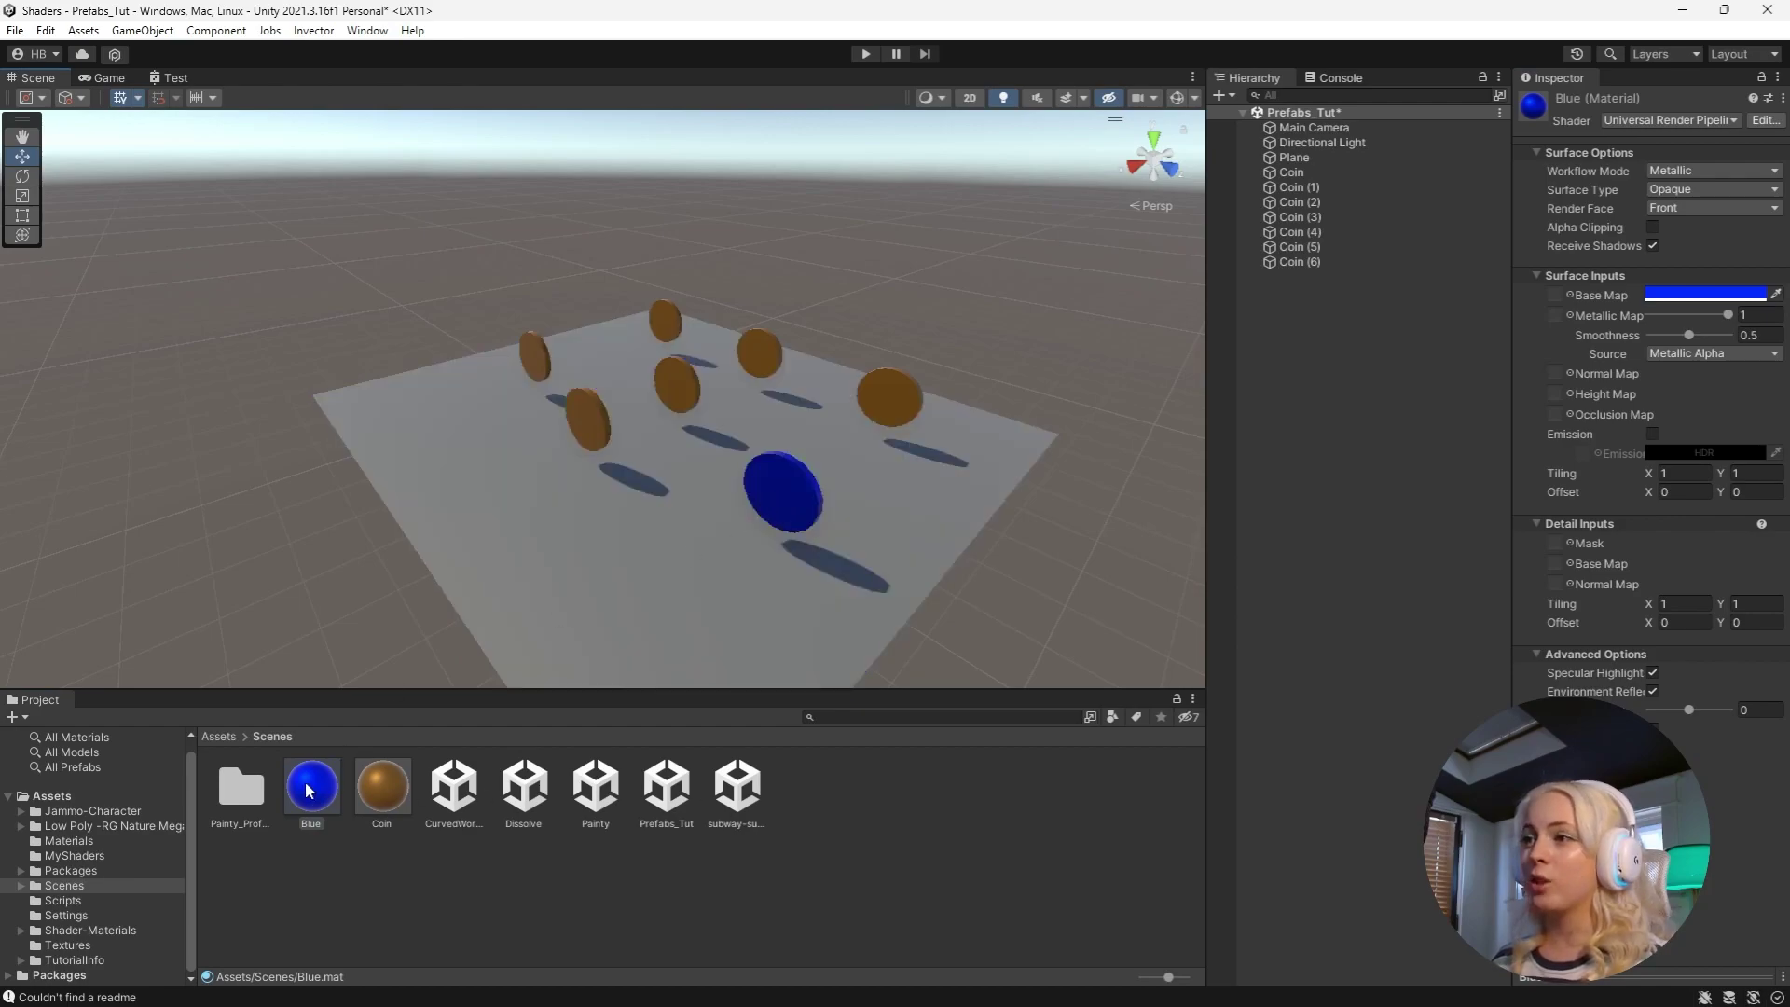
drag(312, 788, 583, 408)
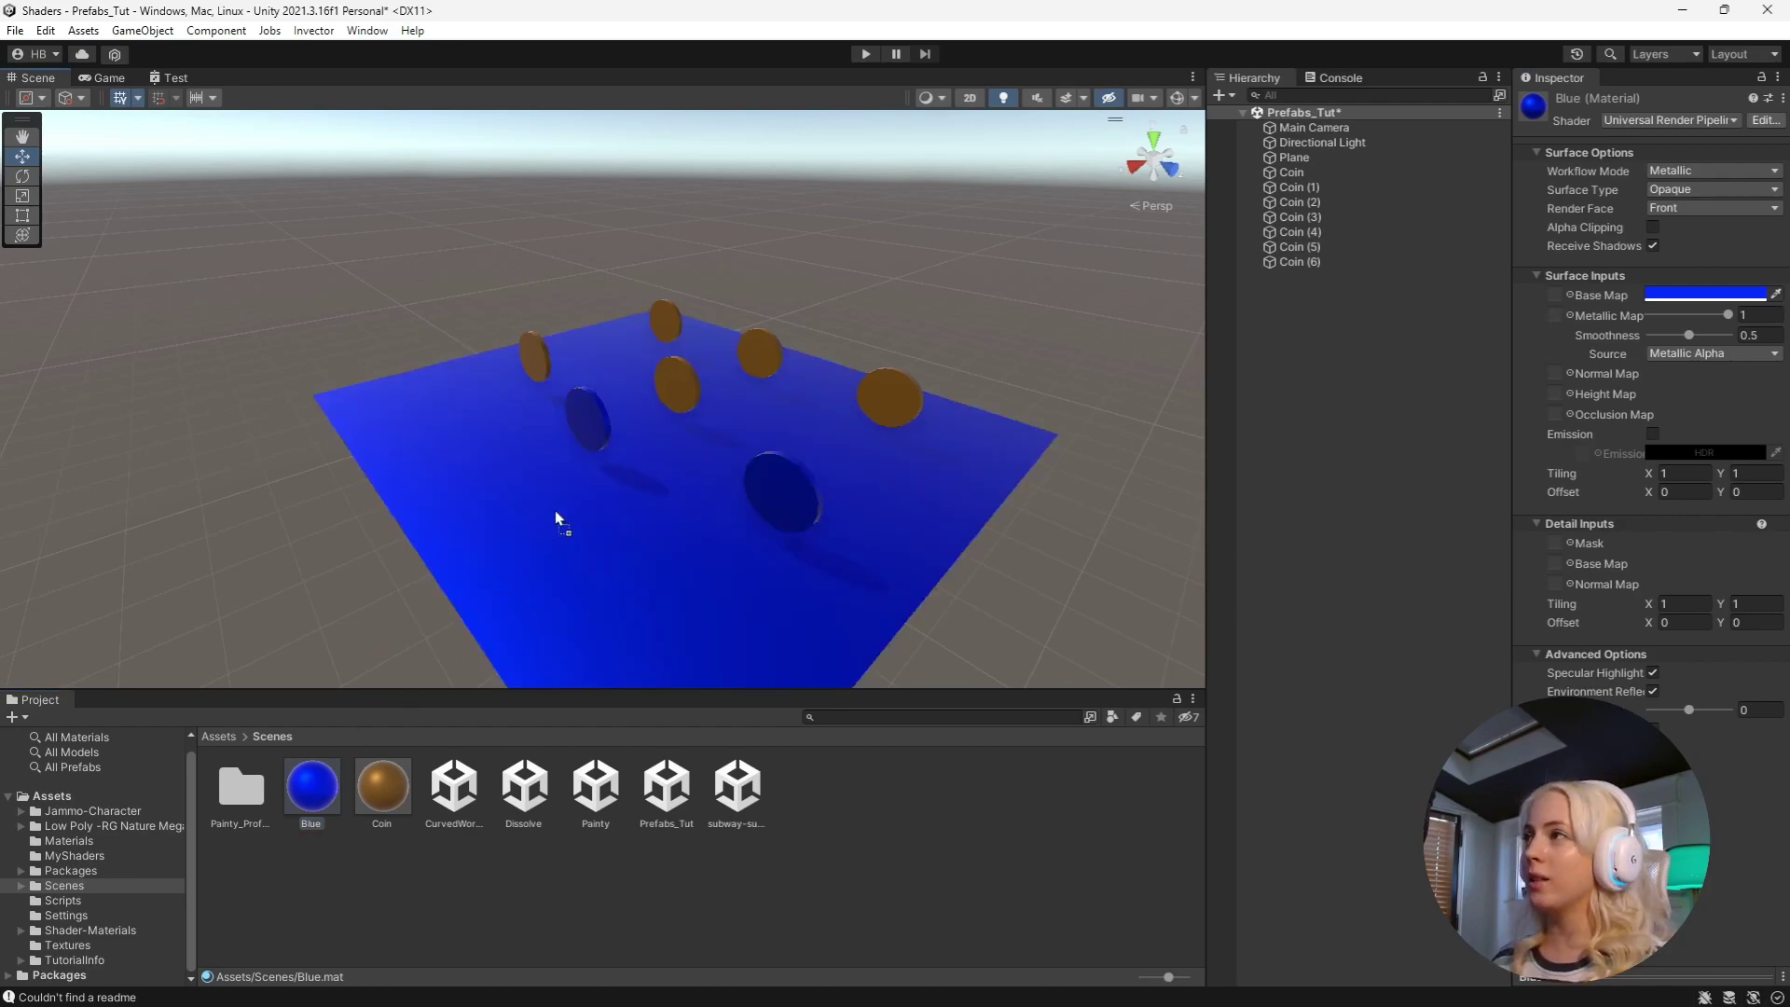
drag(312, 787, 672, 382)
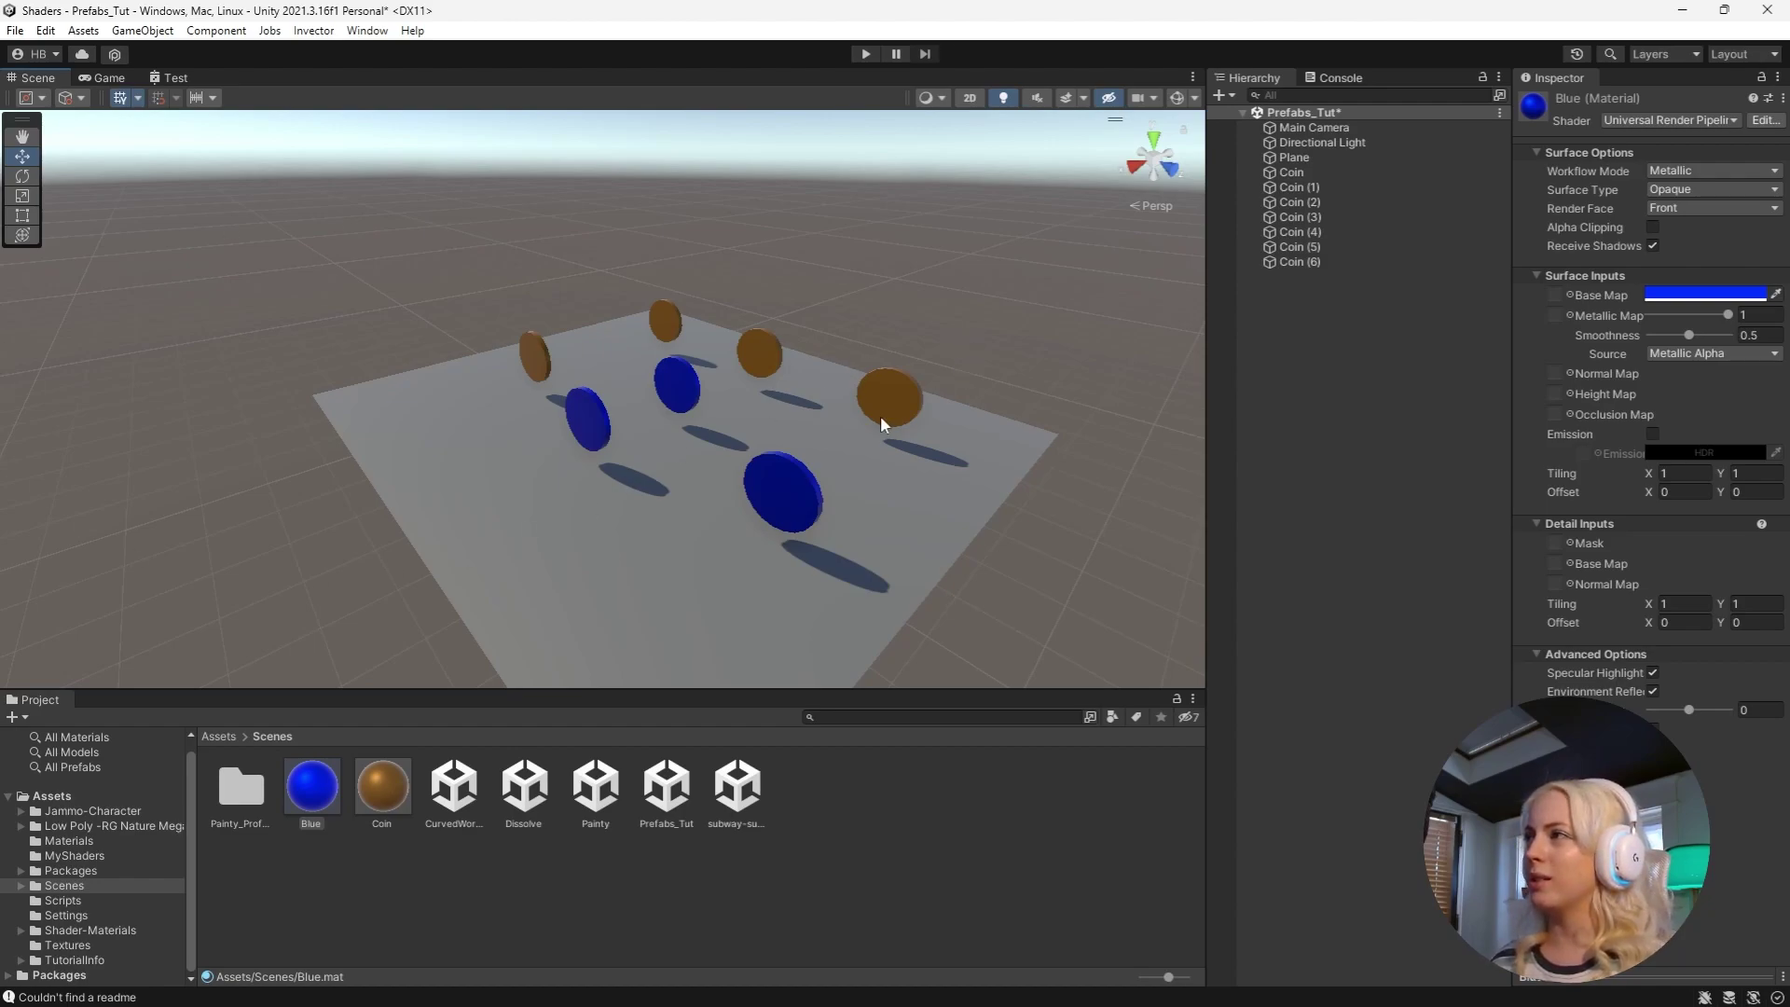
- Delete the duplicate coins Coin (1) through Coin (6)
click(1325, 185)
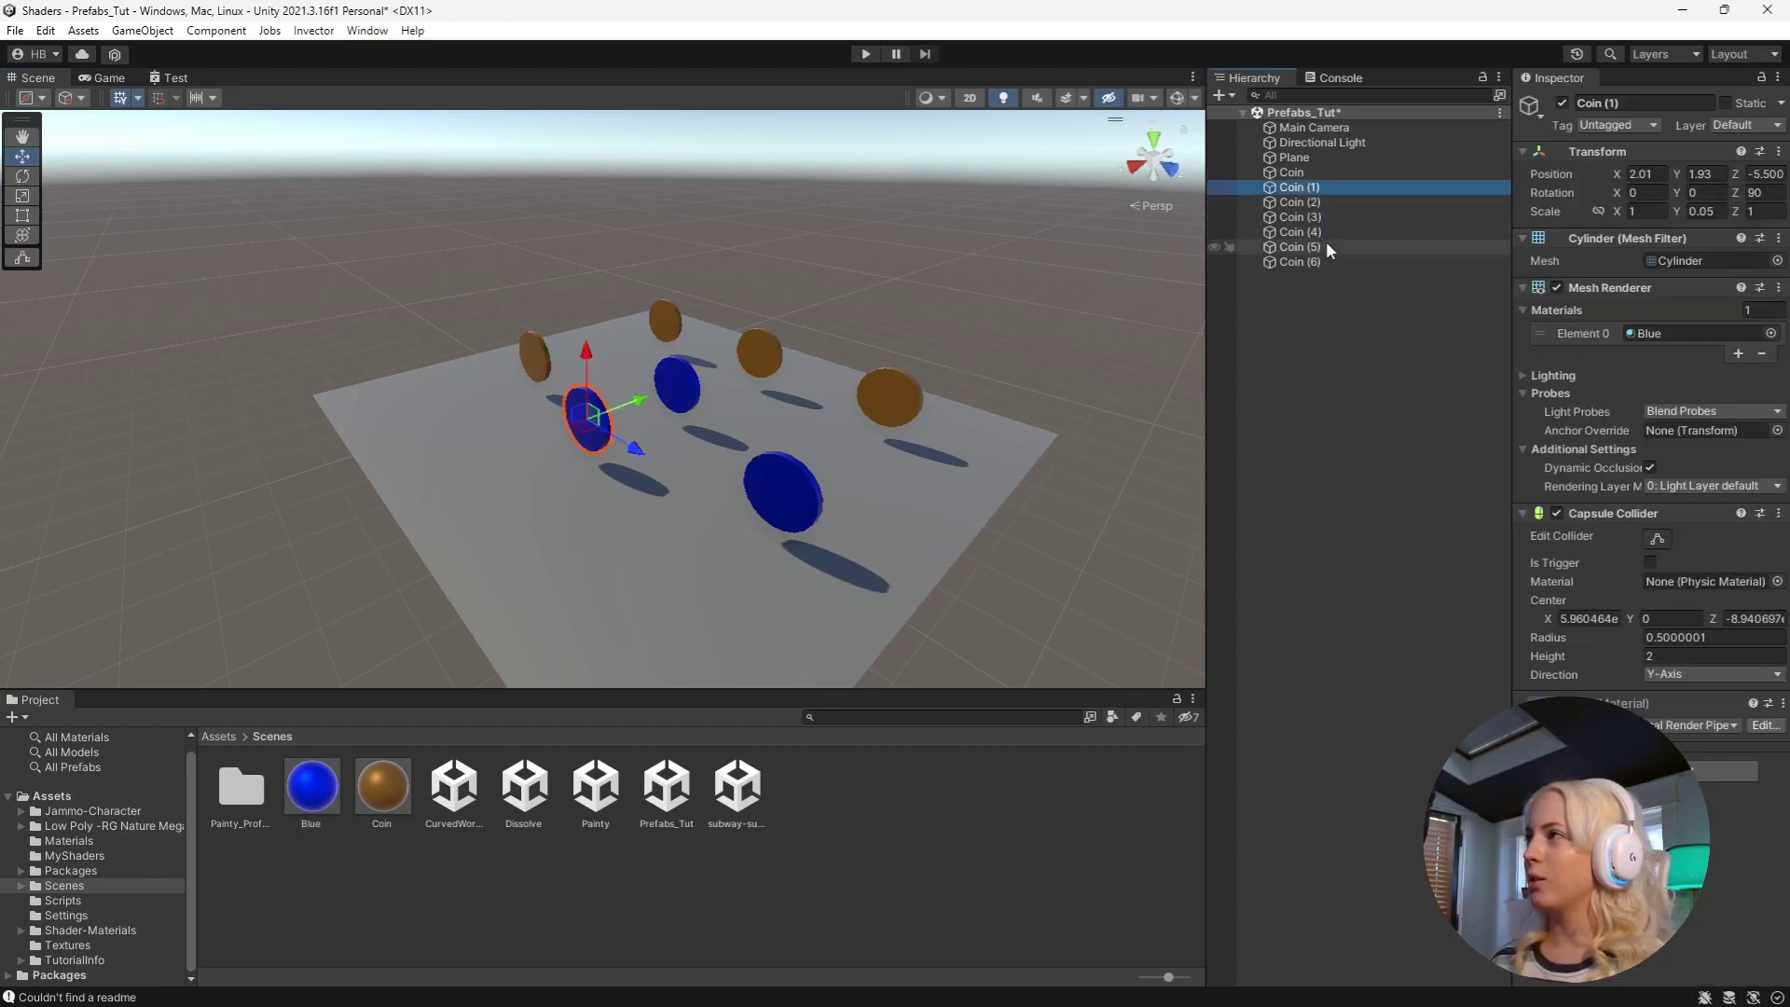
shift+click(1327, 261)
click(1321, 280)
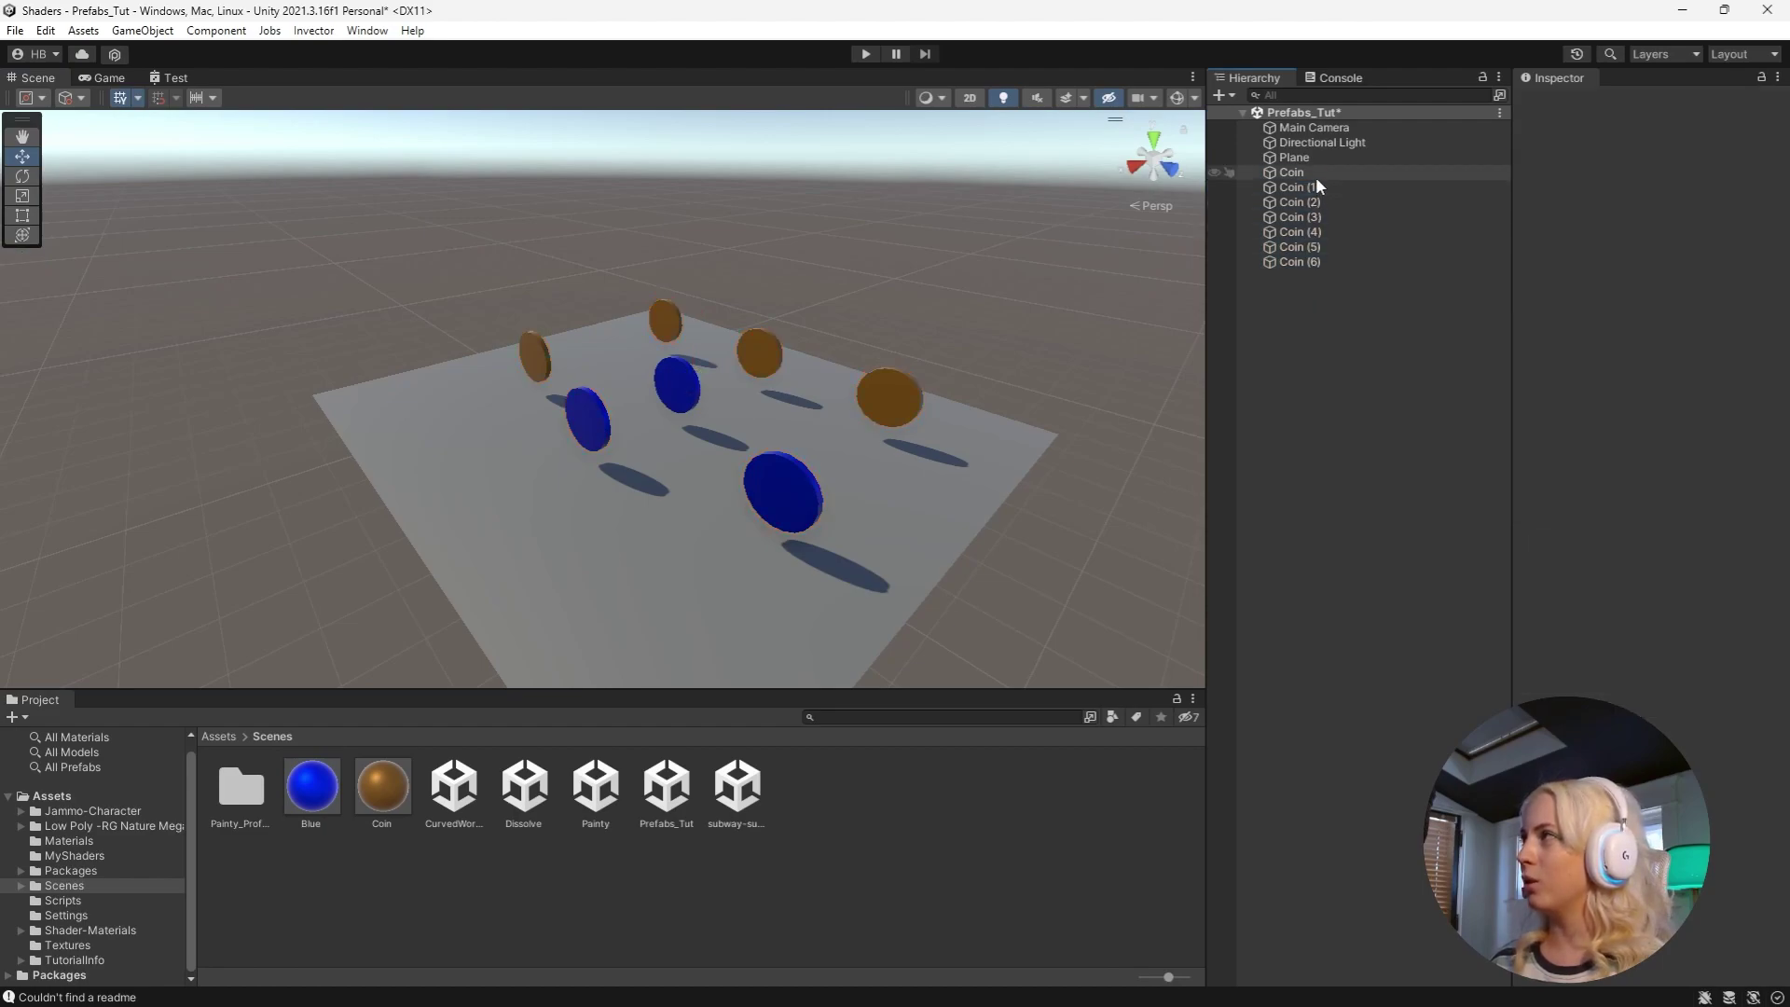
click(1317, 186)
shift+click(1328, 258)
key(Delete)
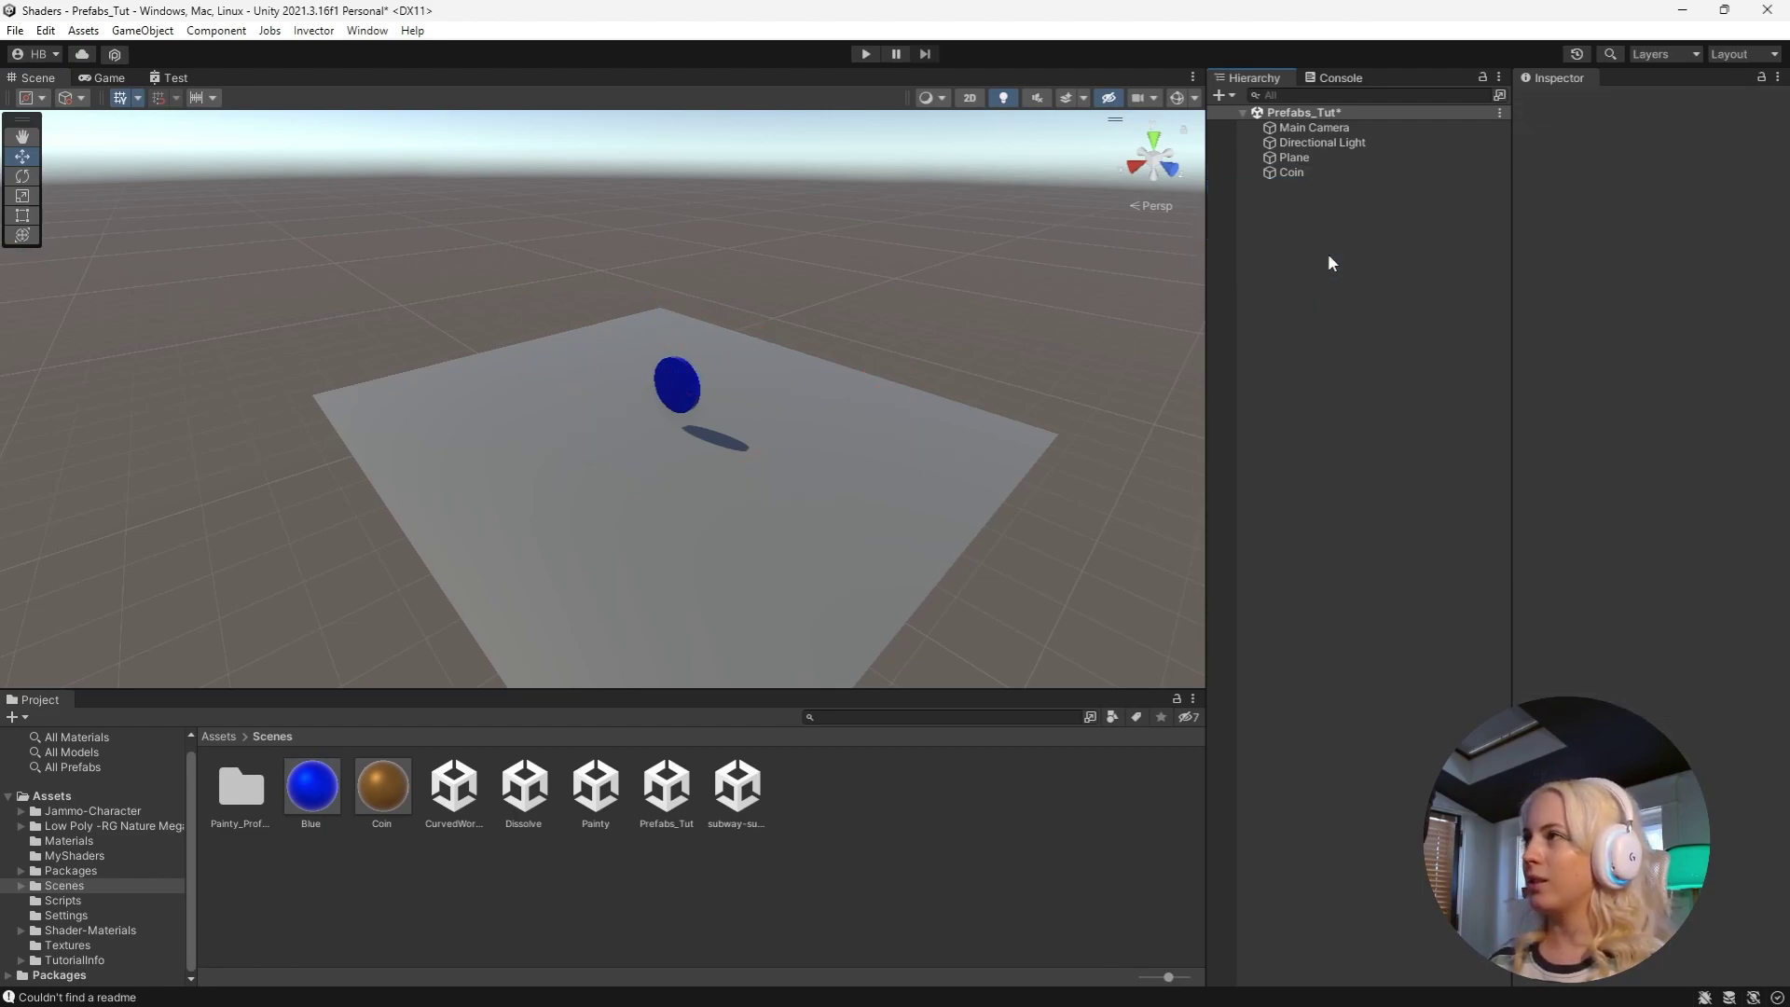
- Put the brown Coin material back on the remaining coin
drag(420, 810, 679, 382)
scroll(694, 368, up, 3)
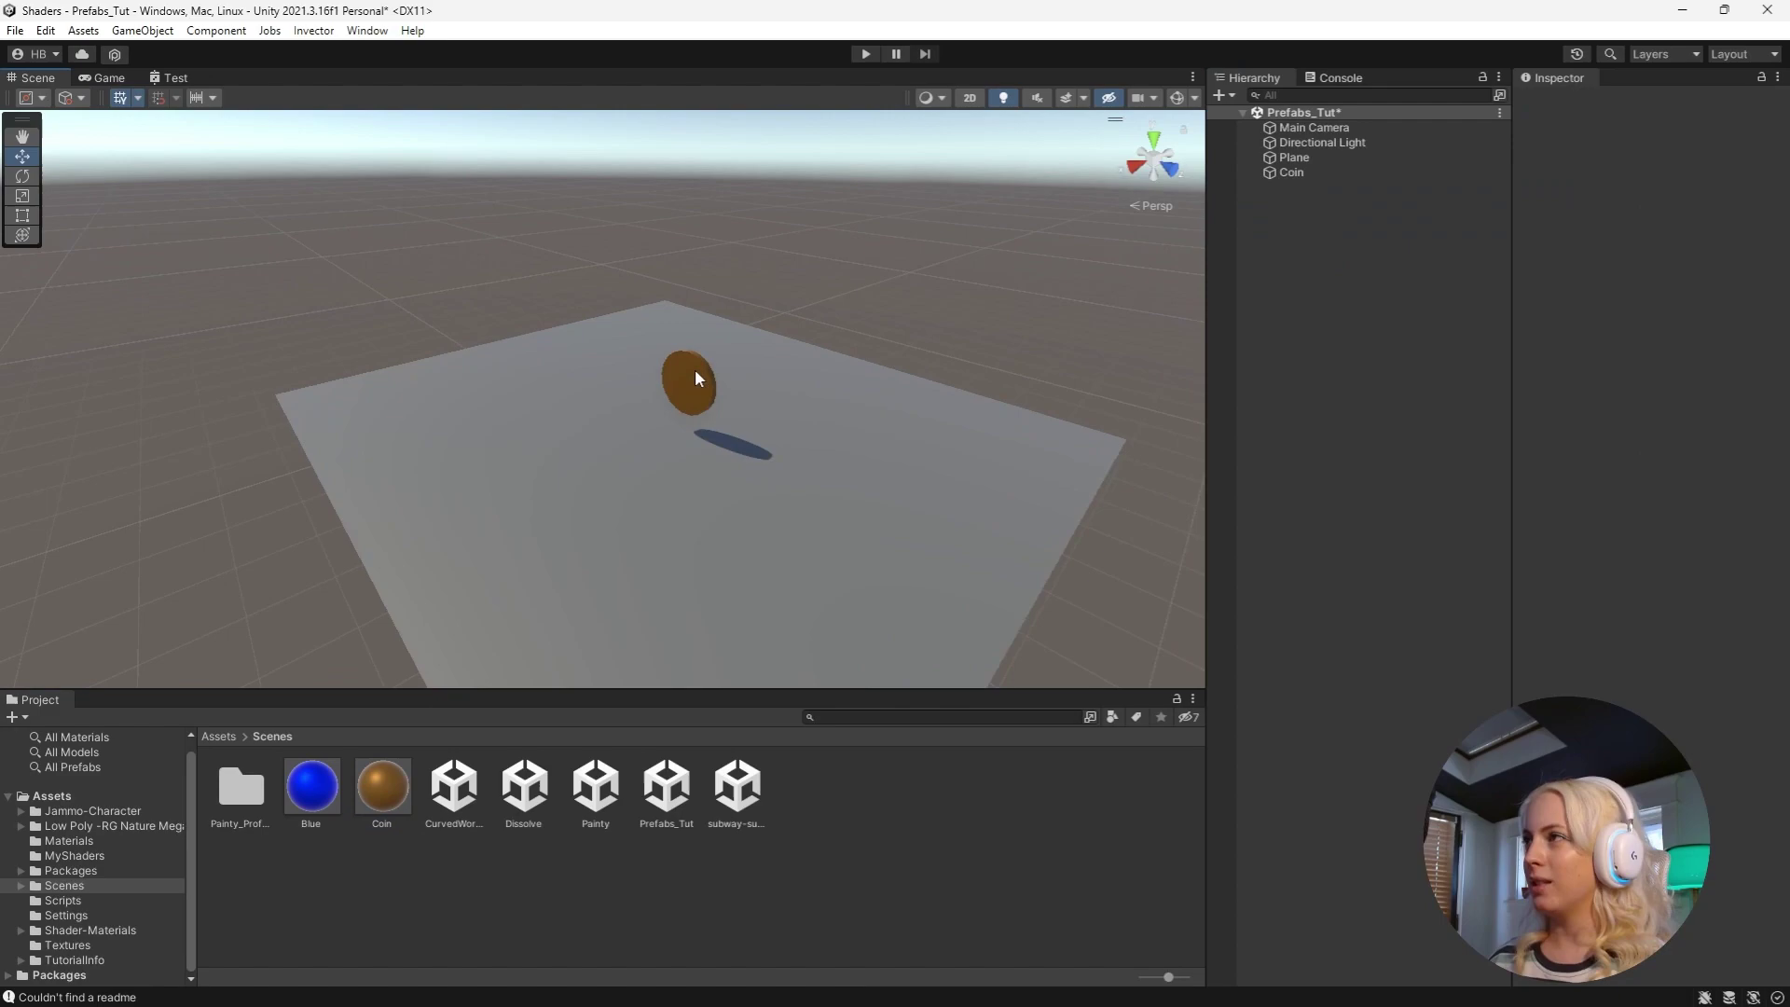
key(w)
click(652, 382)
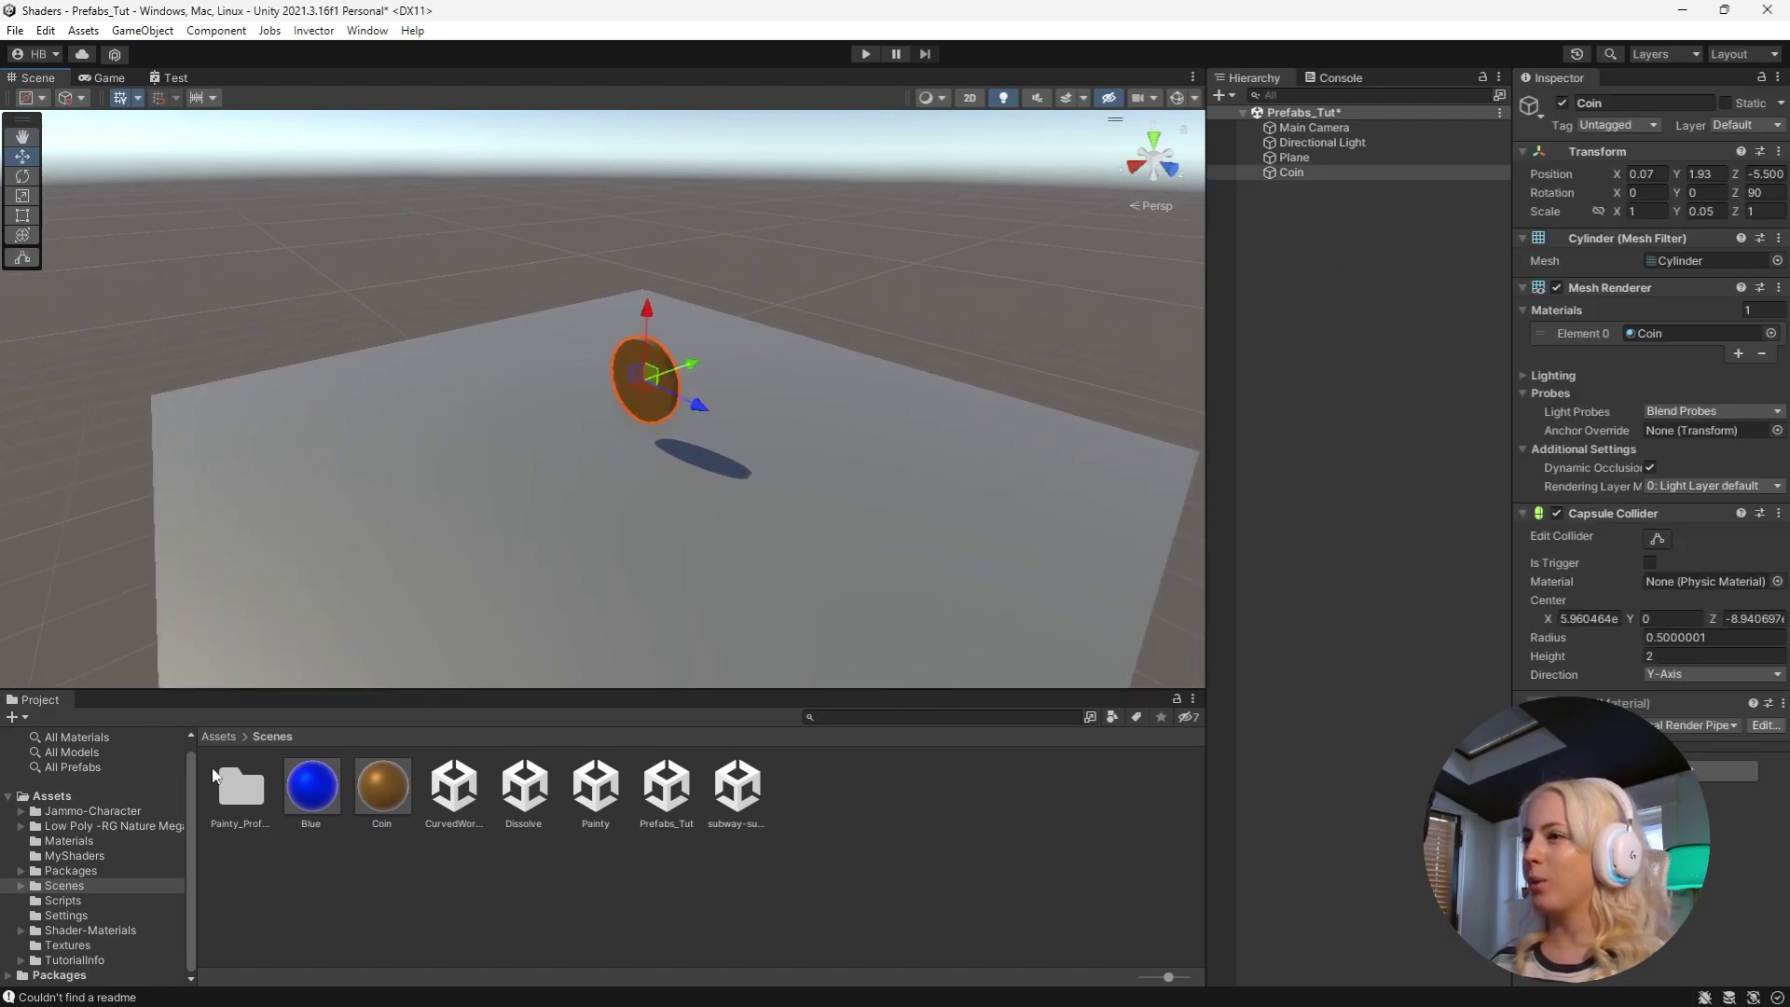
click(914, 782)
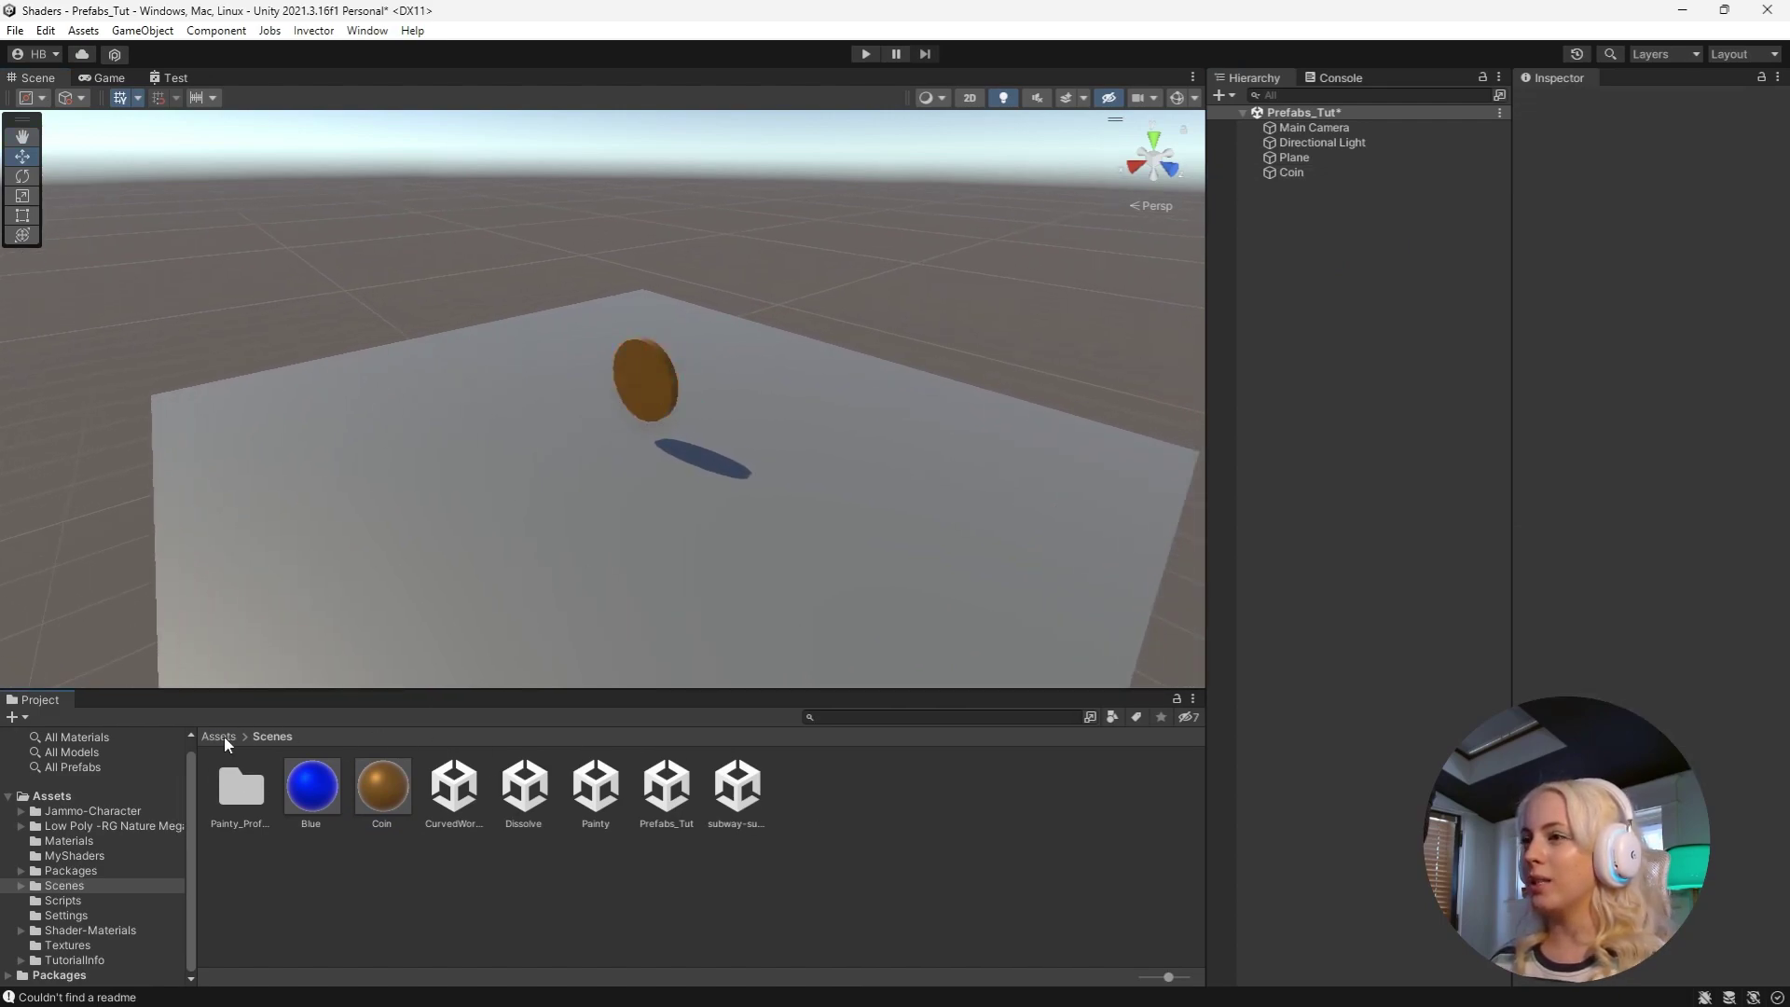
- Drag the Coin object into the root Assets folder to make a Coin prefab
click(220, 737)
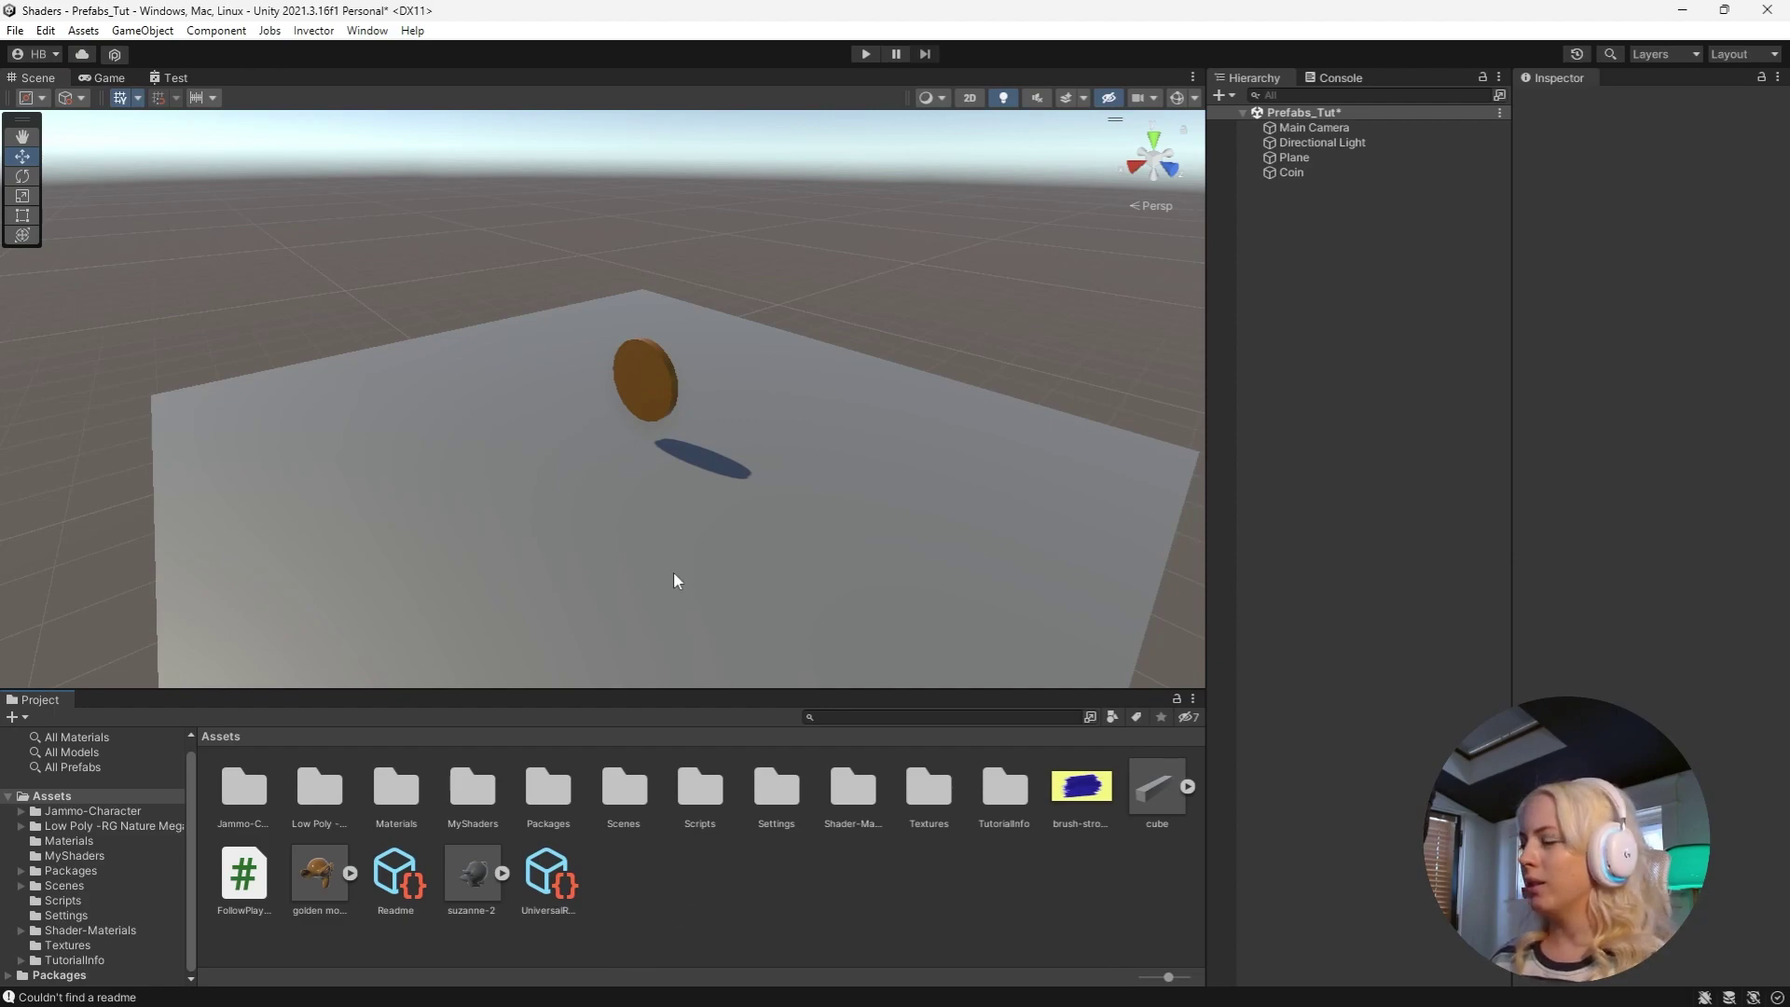
click(1301, 174)
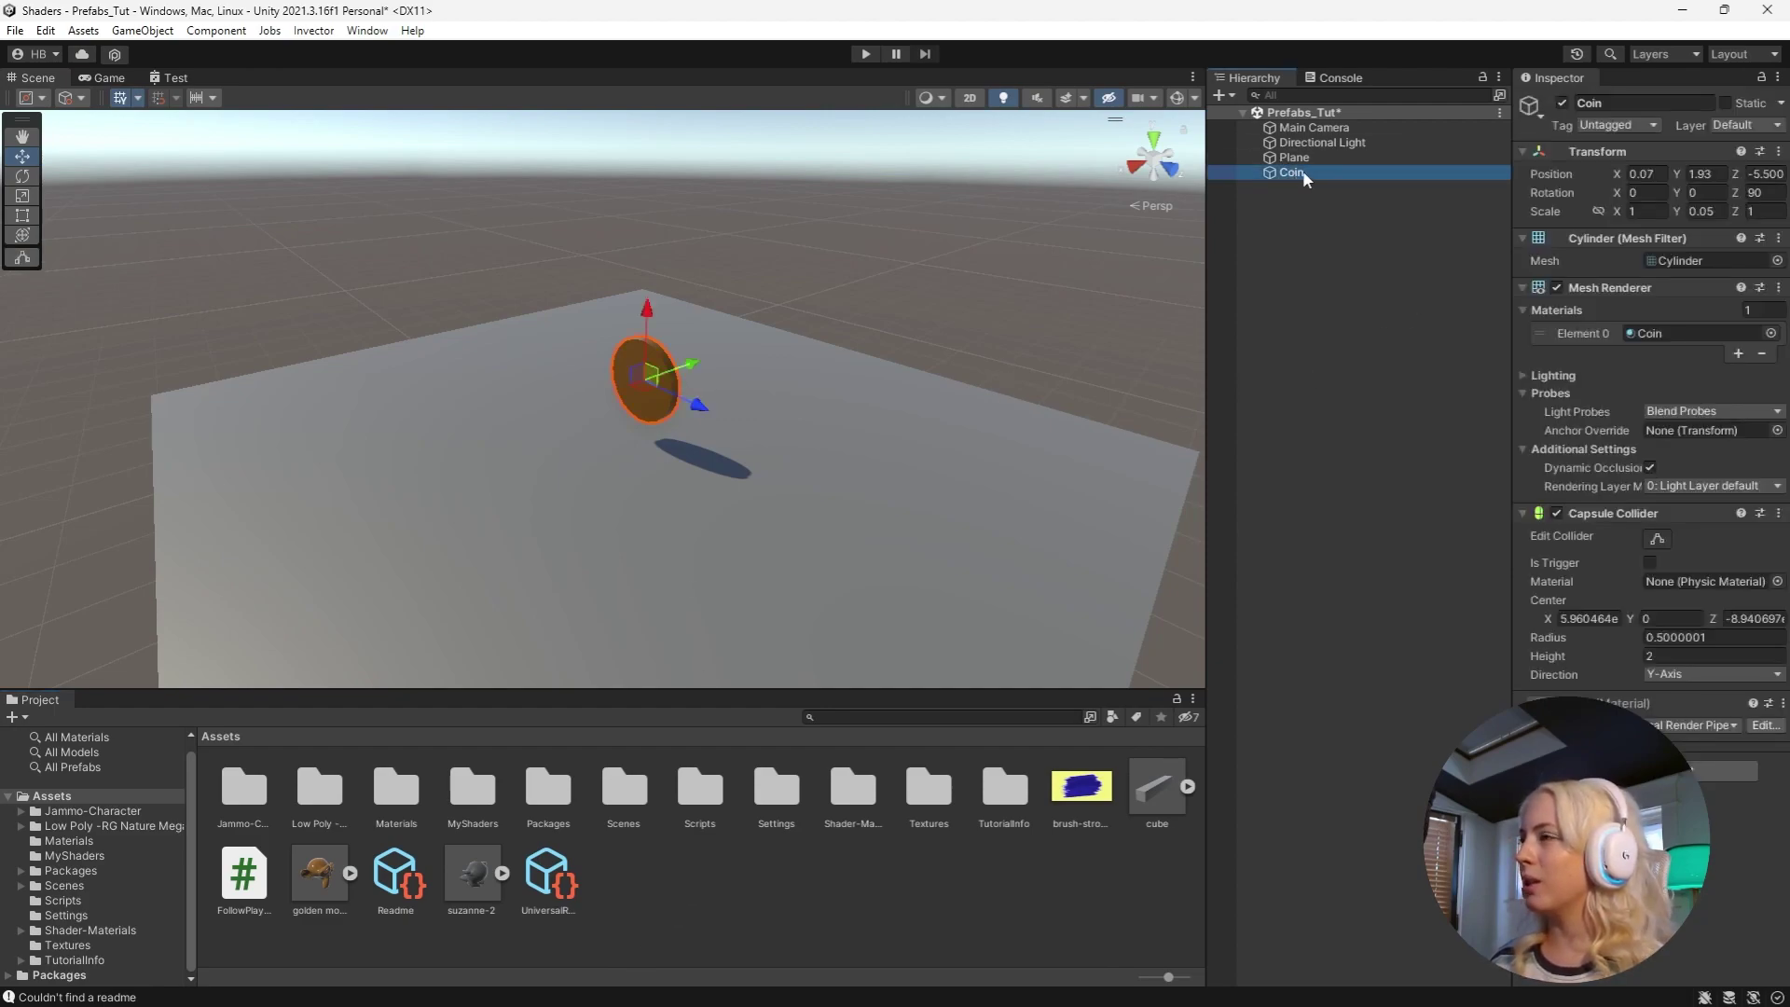
drag(610, 855, 609, 853)
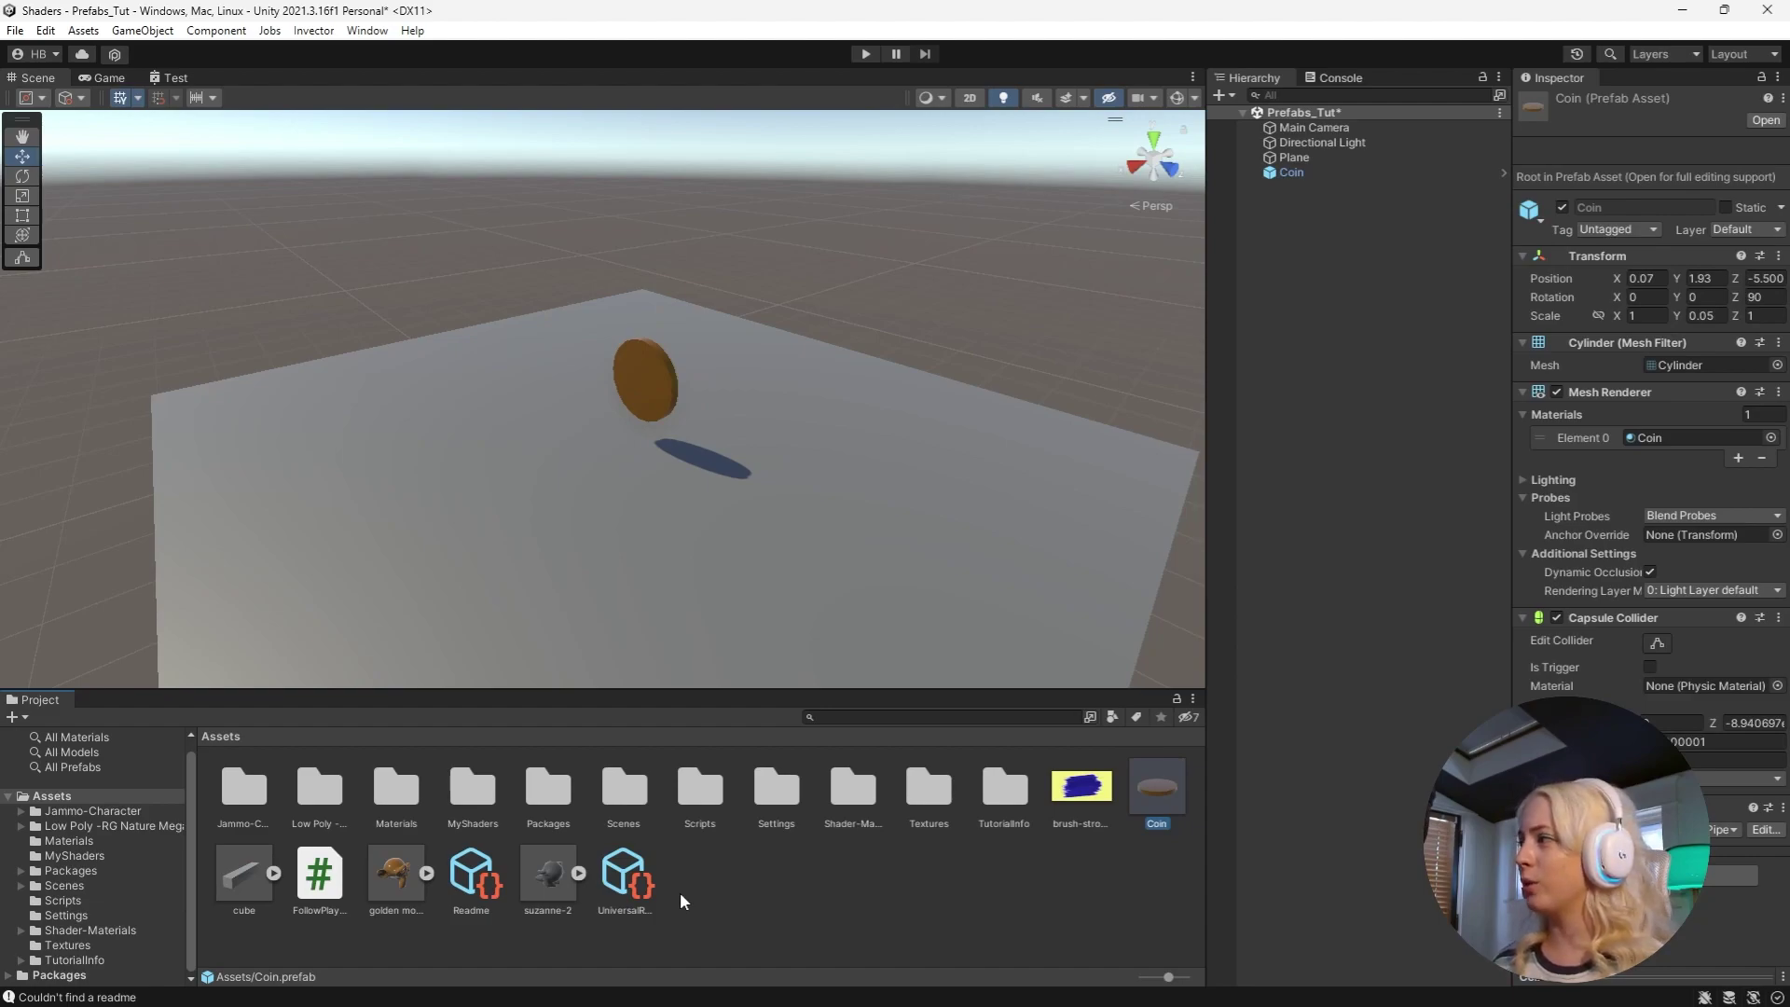
scroll(983, 586, down, 2)
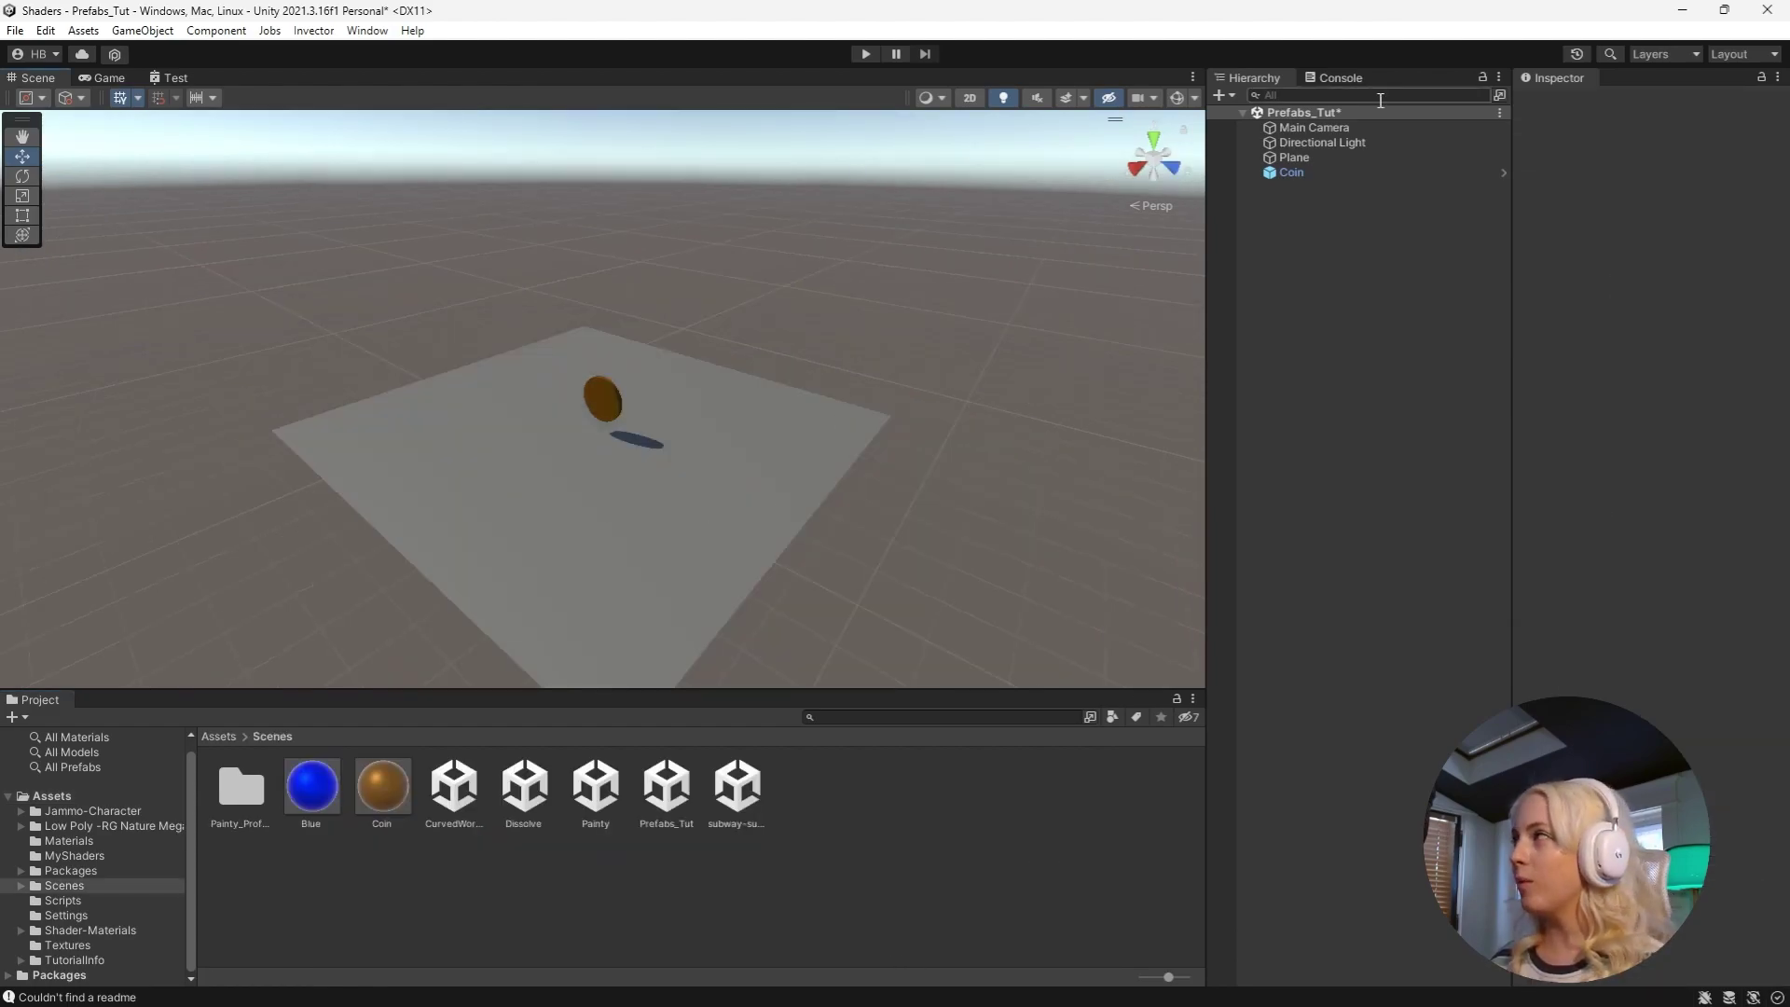
- Duplicate the Coin prefab instance several times and scatter the copies across the plane
click(1334, 172)
key(ctrl+d)
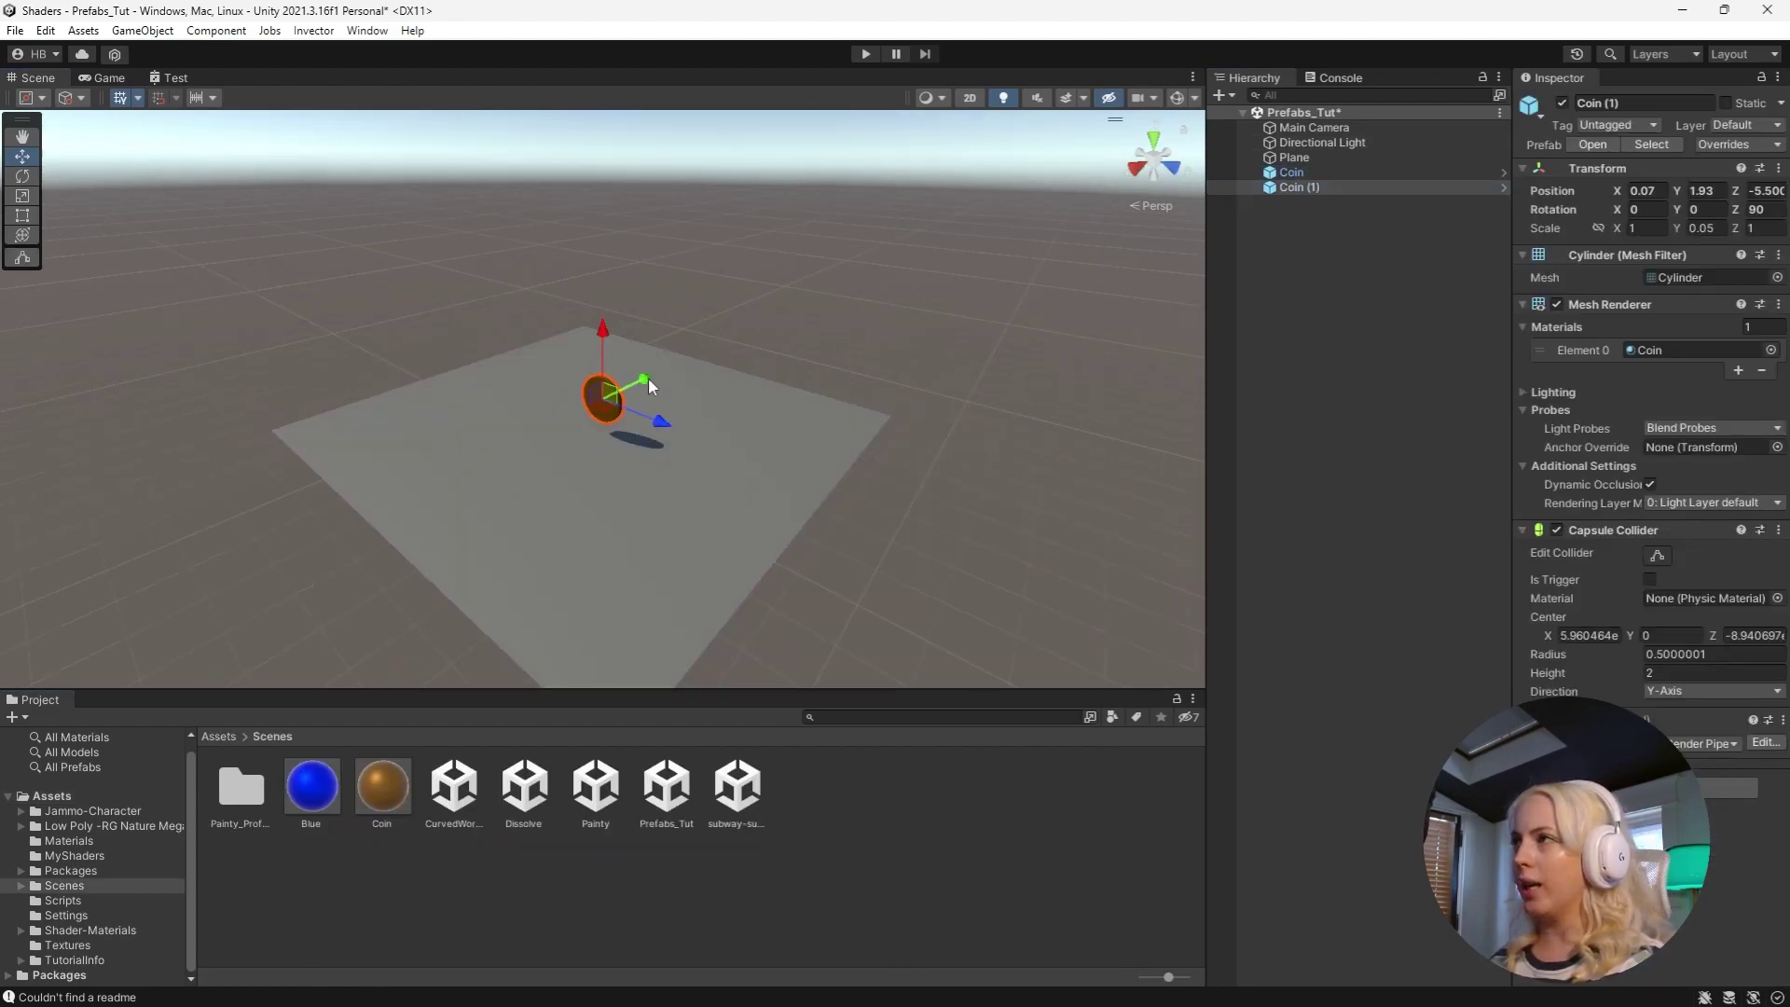
mouse_move(648, 378)
mouse_down()
mouse_move(578, 416)
mouse_move(727, 378)
mouse_move(808, 380)
mouse_move(644, 476)
mouse_up()
key(ctrl+d)
key(ctrl+d)
key(ctrl+d)
key(ctrl+d)
key(ctrl+d)
drag(666, 548, 454, 459)
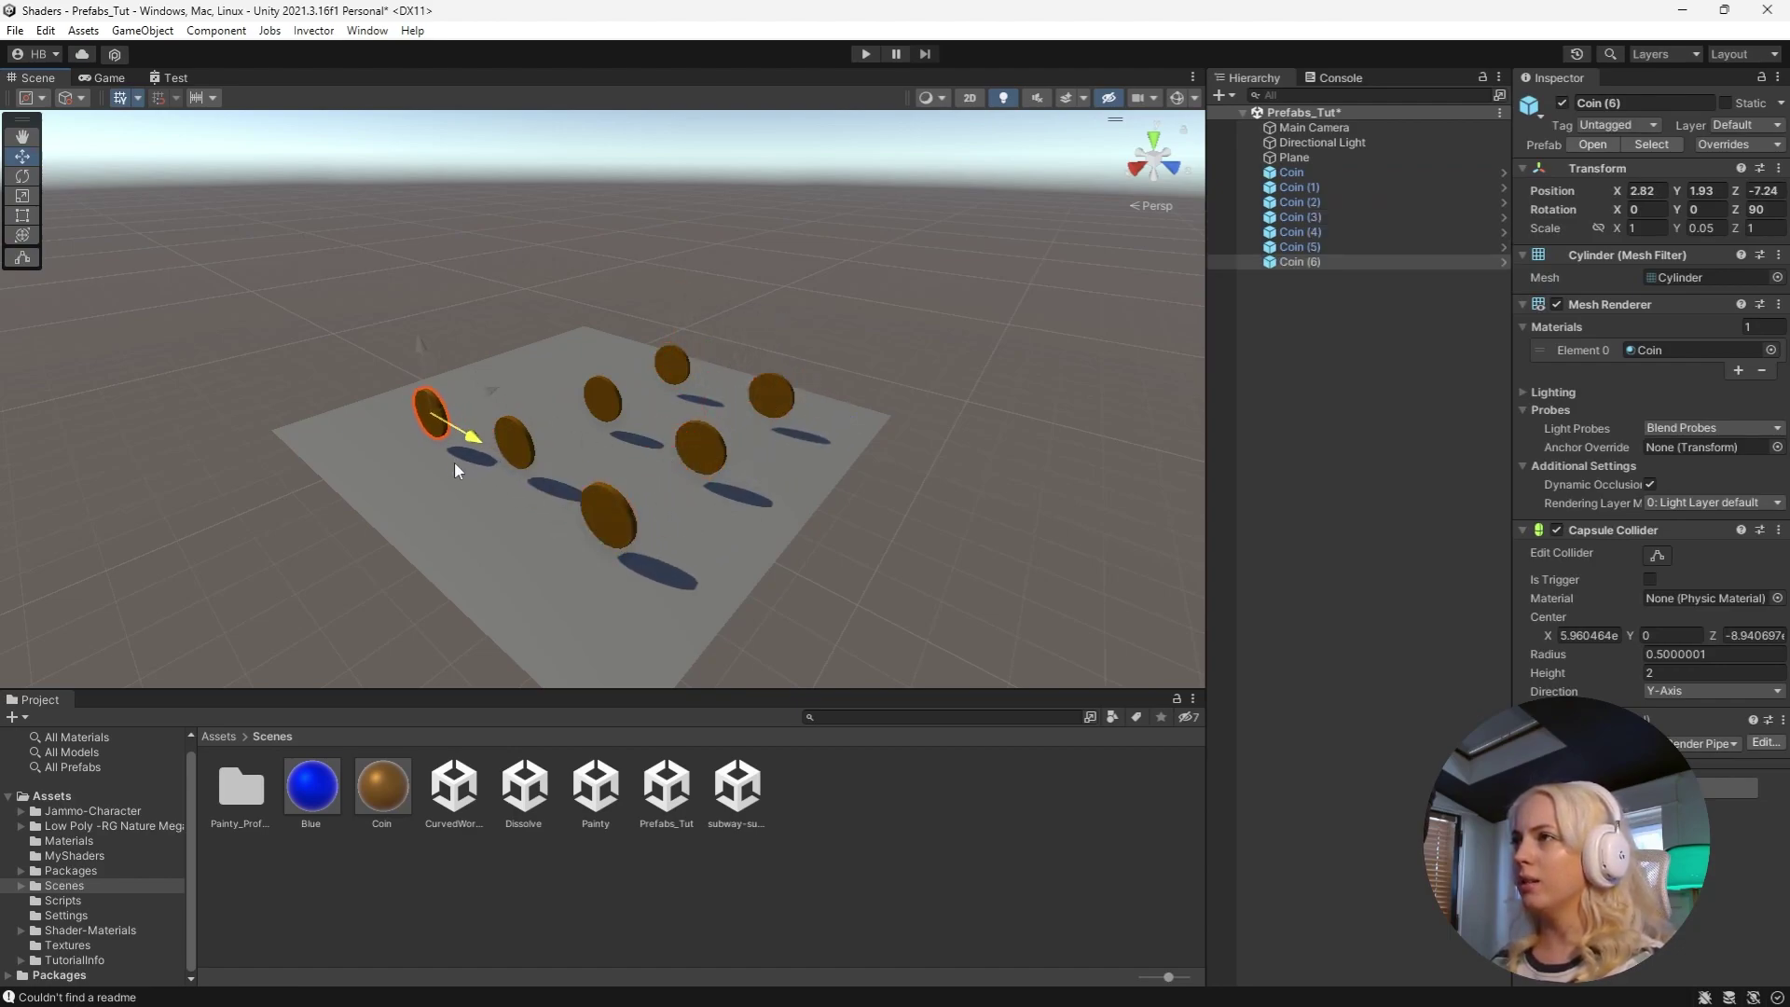
key(ctrl+d)
drag(489, 382, 642, 325)
key(ctrl+d)
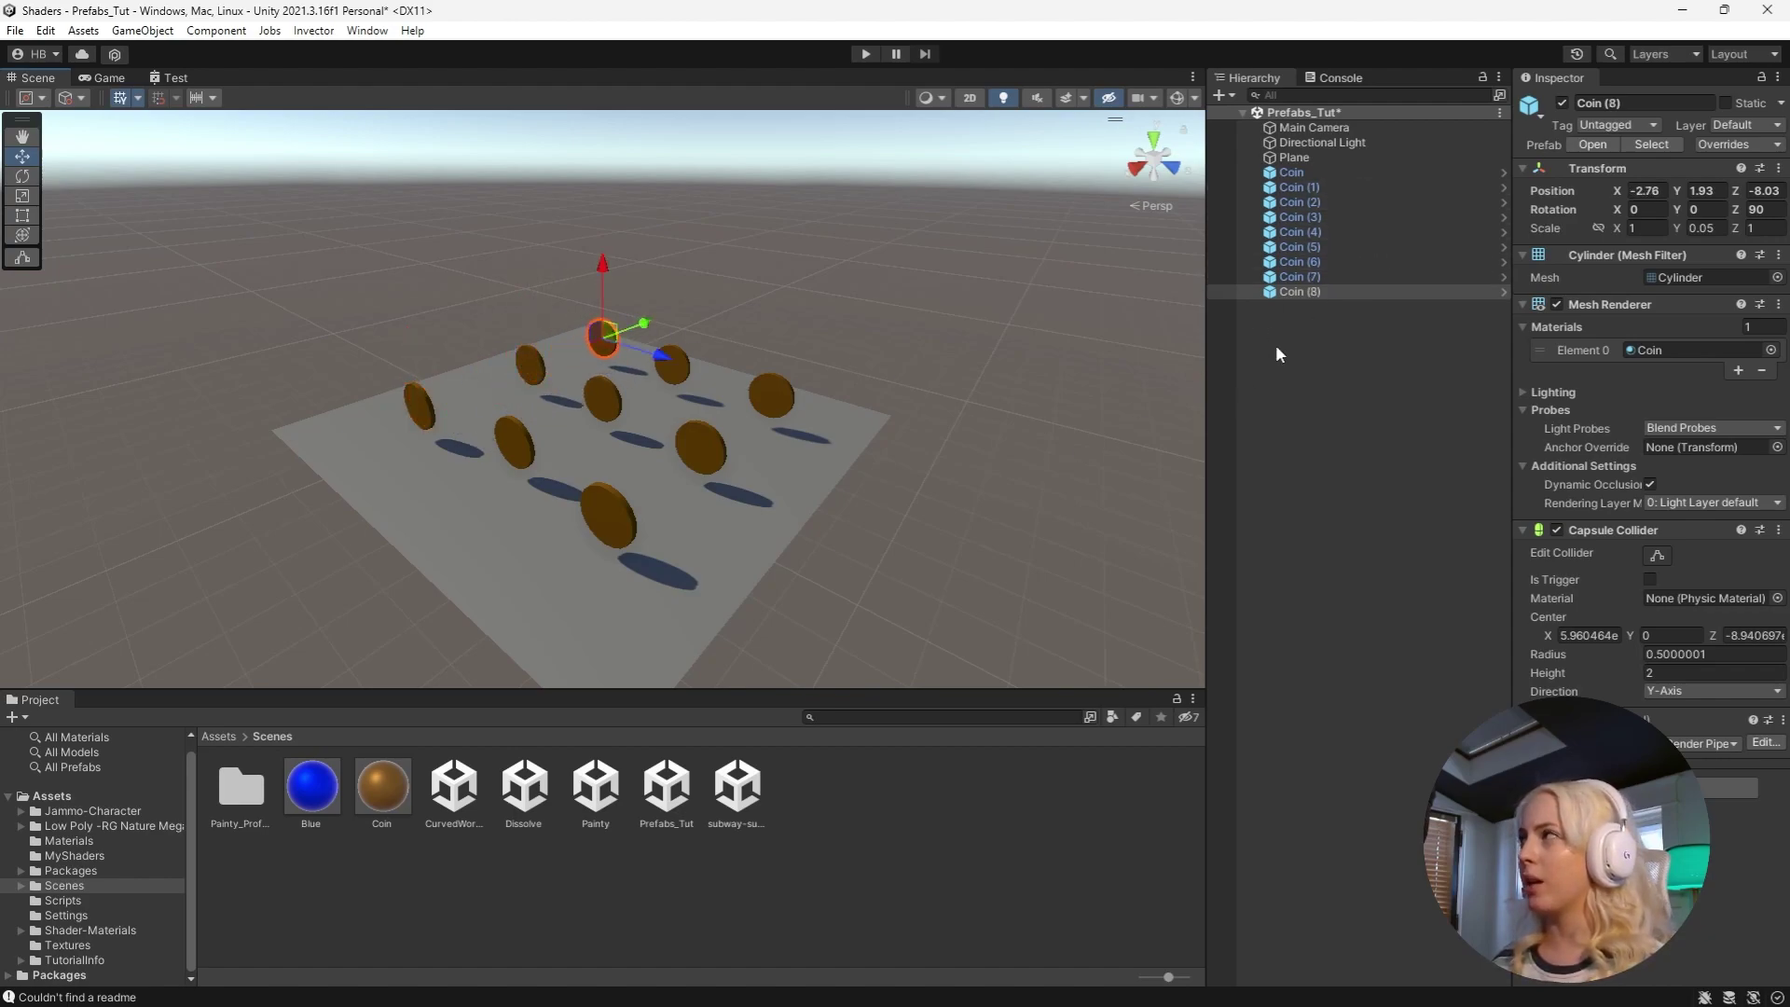
- Give the Coin prefab the Blue material in Prefab Mode, then return to the scene
click(1364, 165)
click(1364, 173)
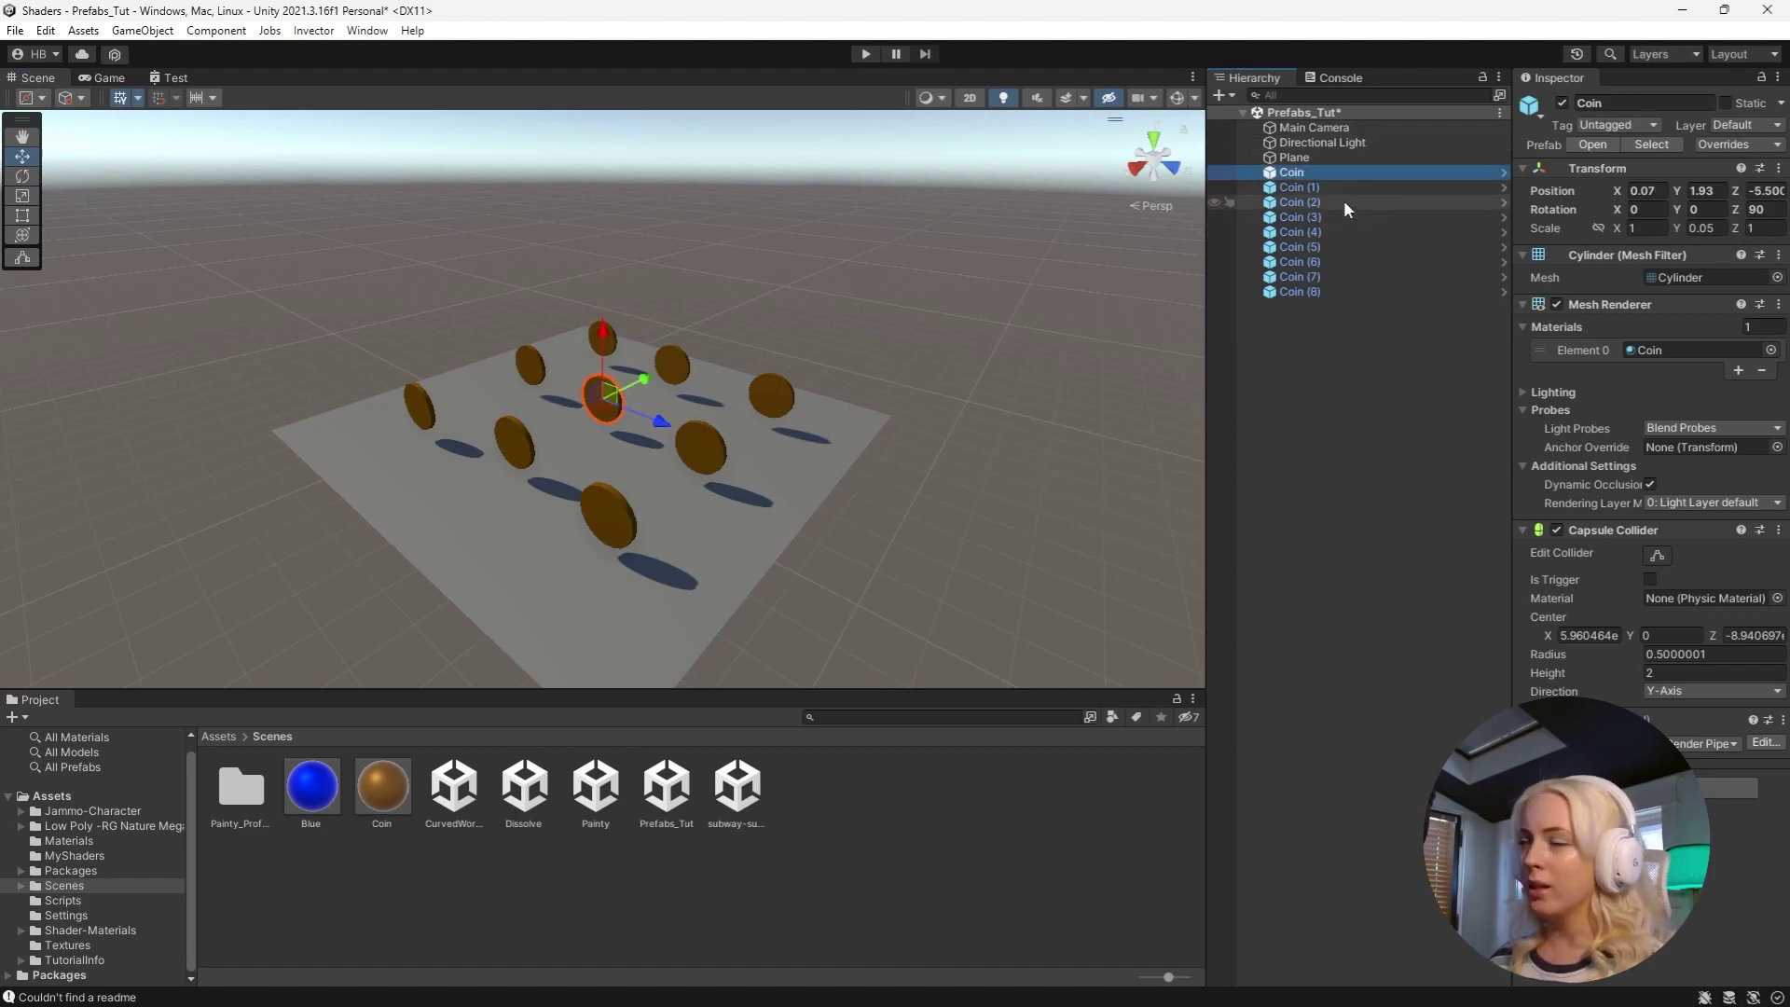
click(1598, 145)
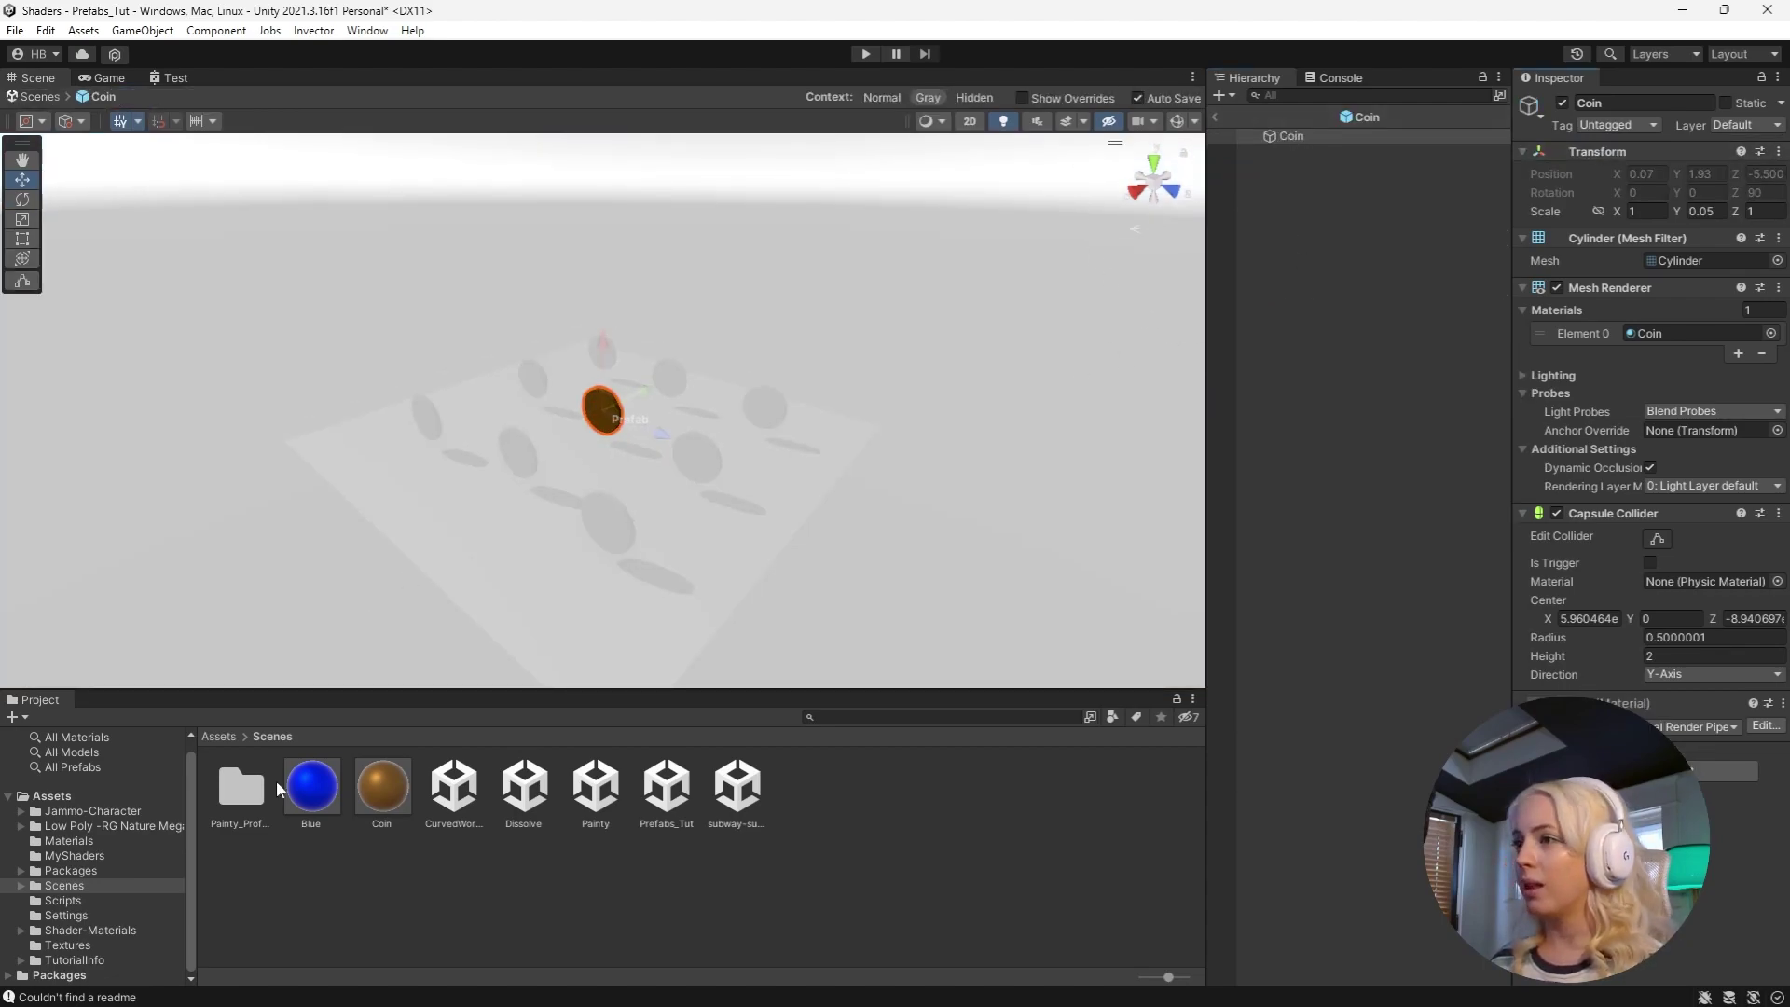
drag(316, 798, 598, 416)
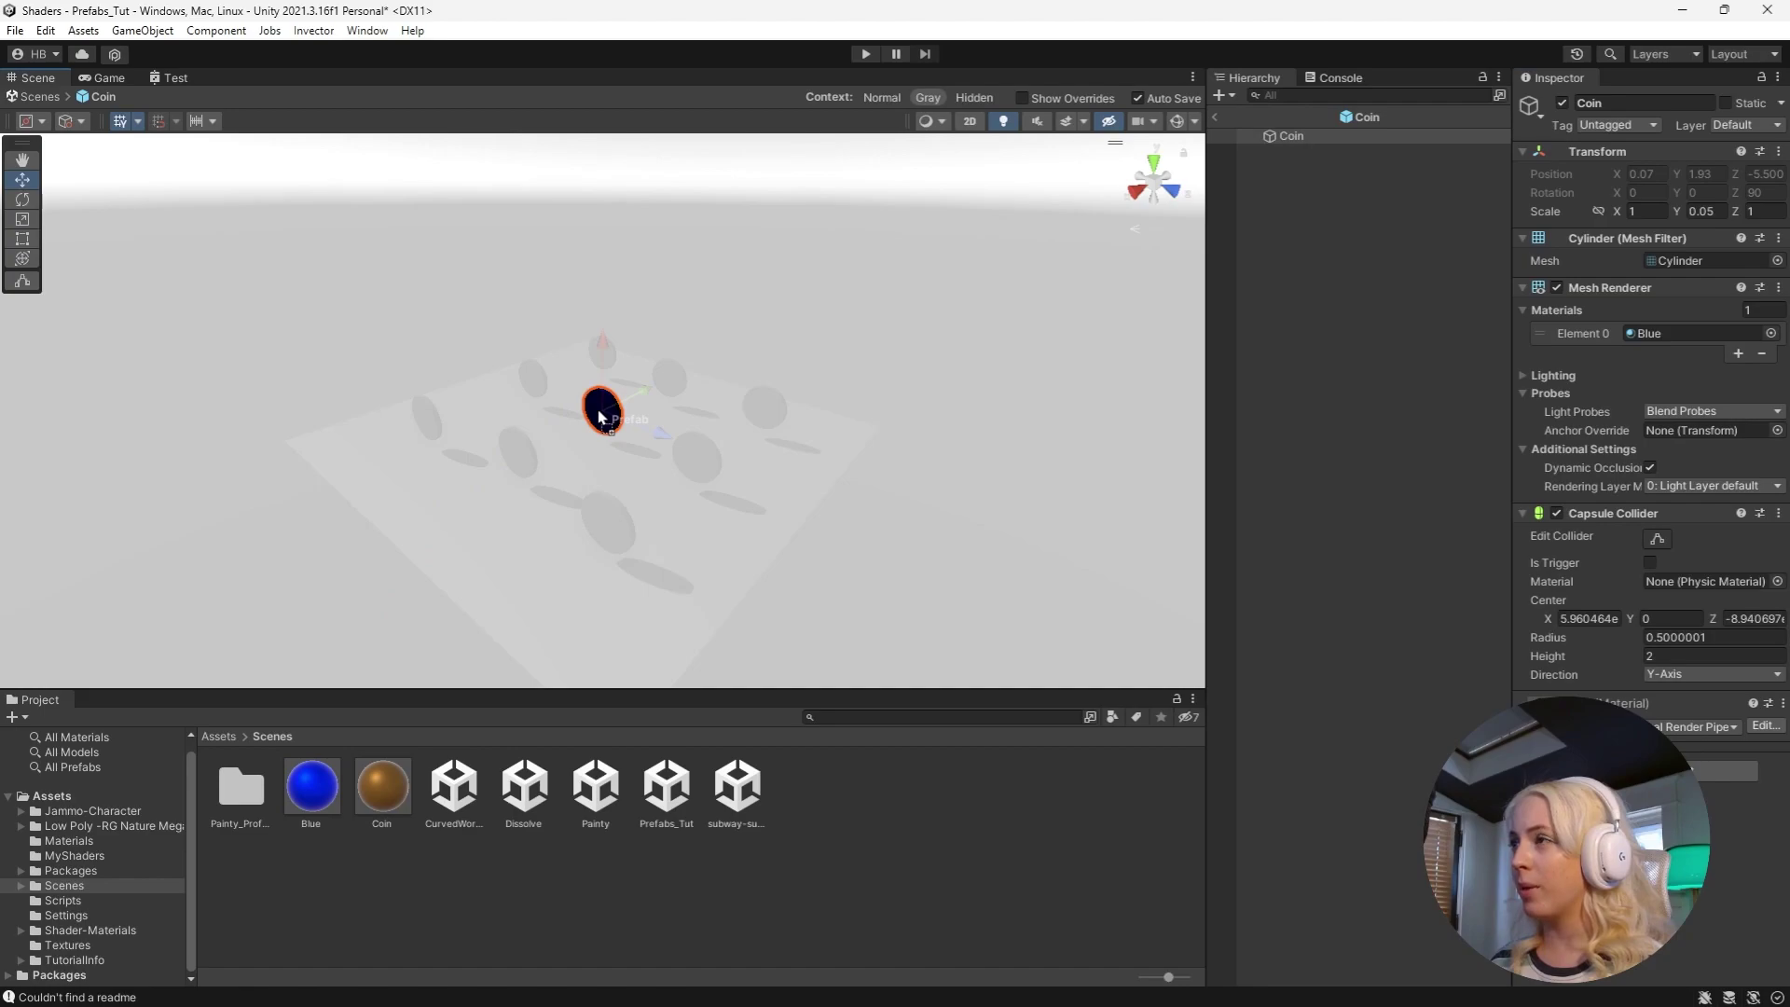
scroll(671, 367, up, 2)
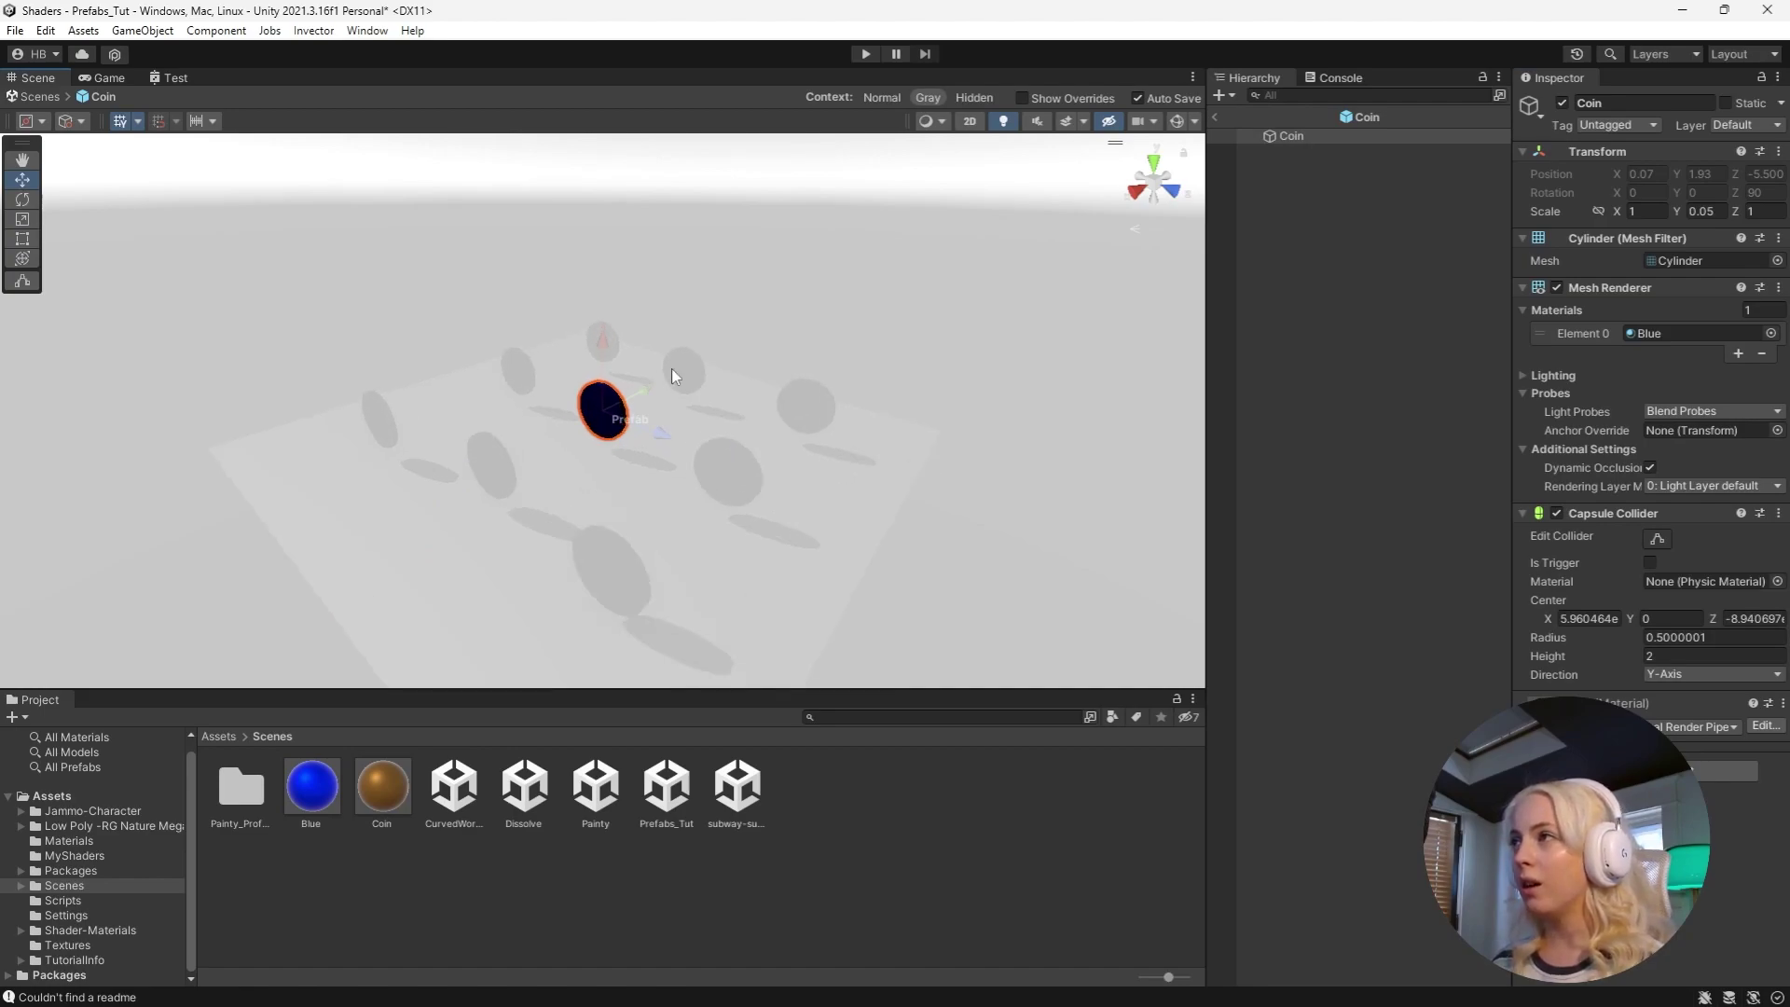
scroll(672, 375, up, 3)
scroll(672, 376, up, 2)
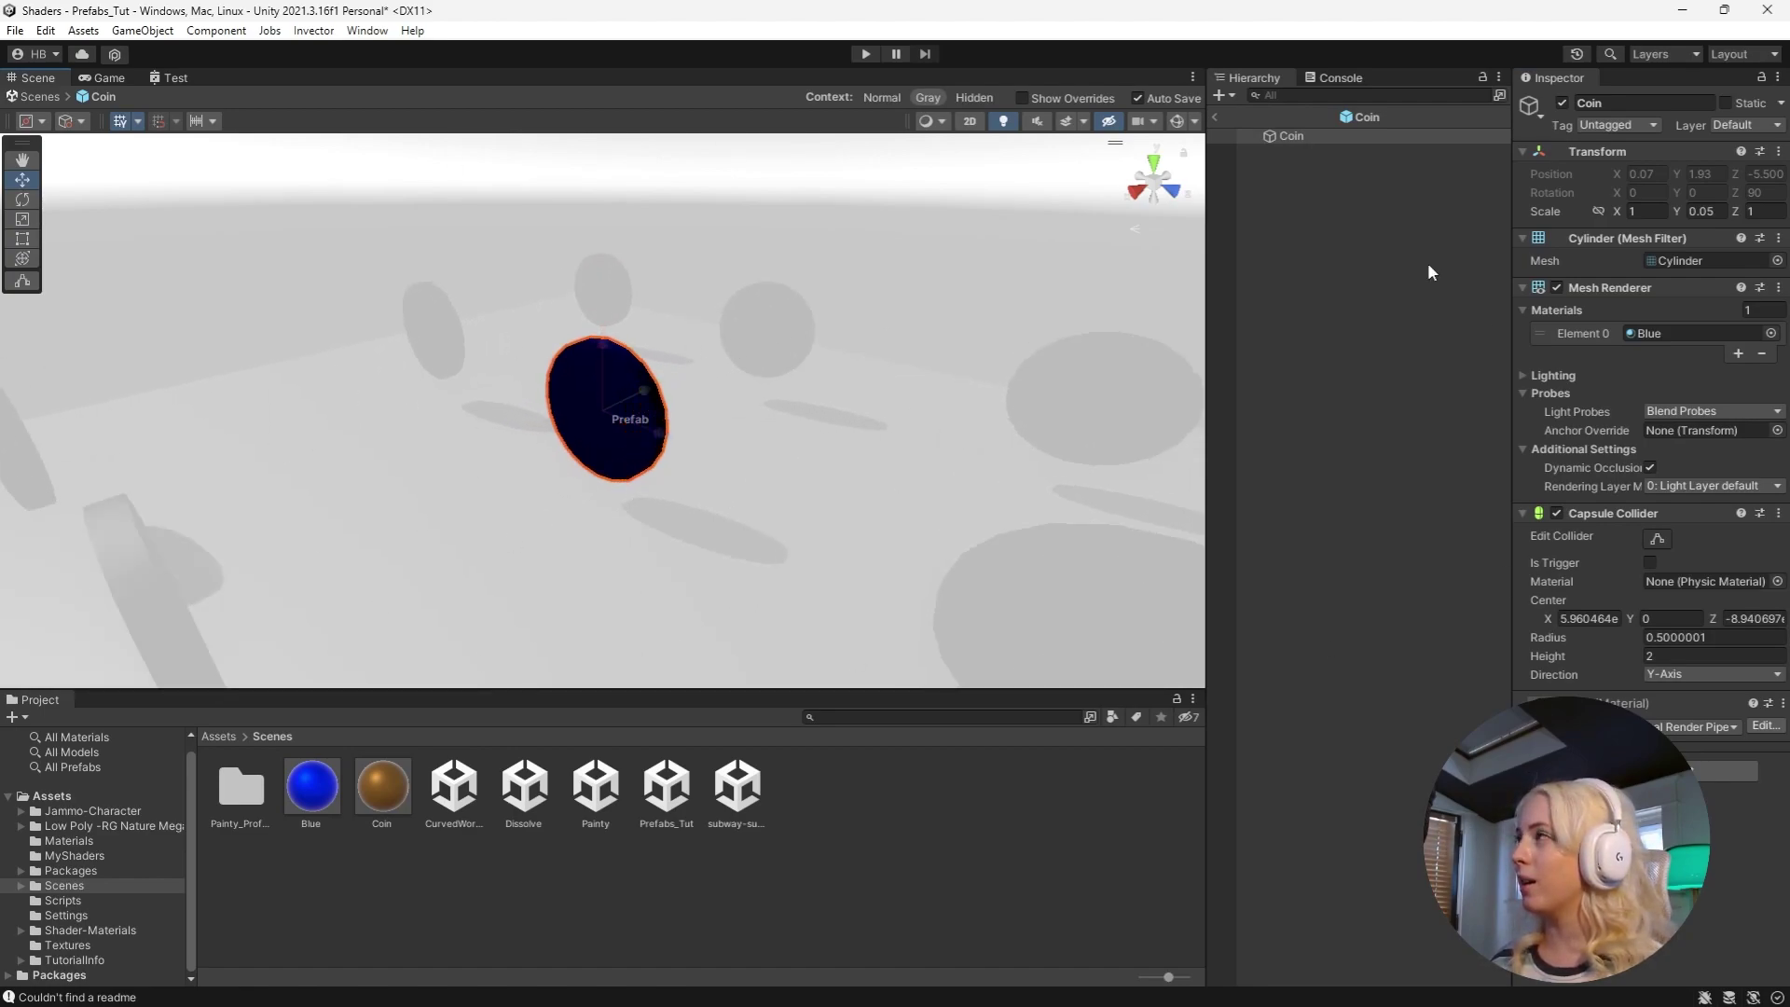
click(1217, 116)
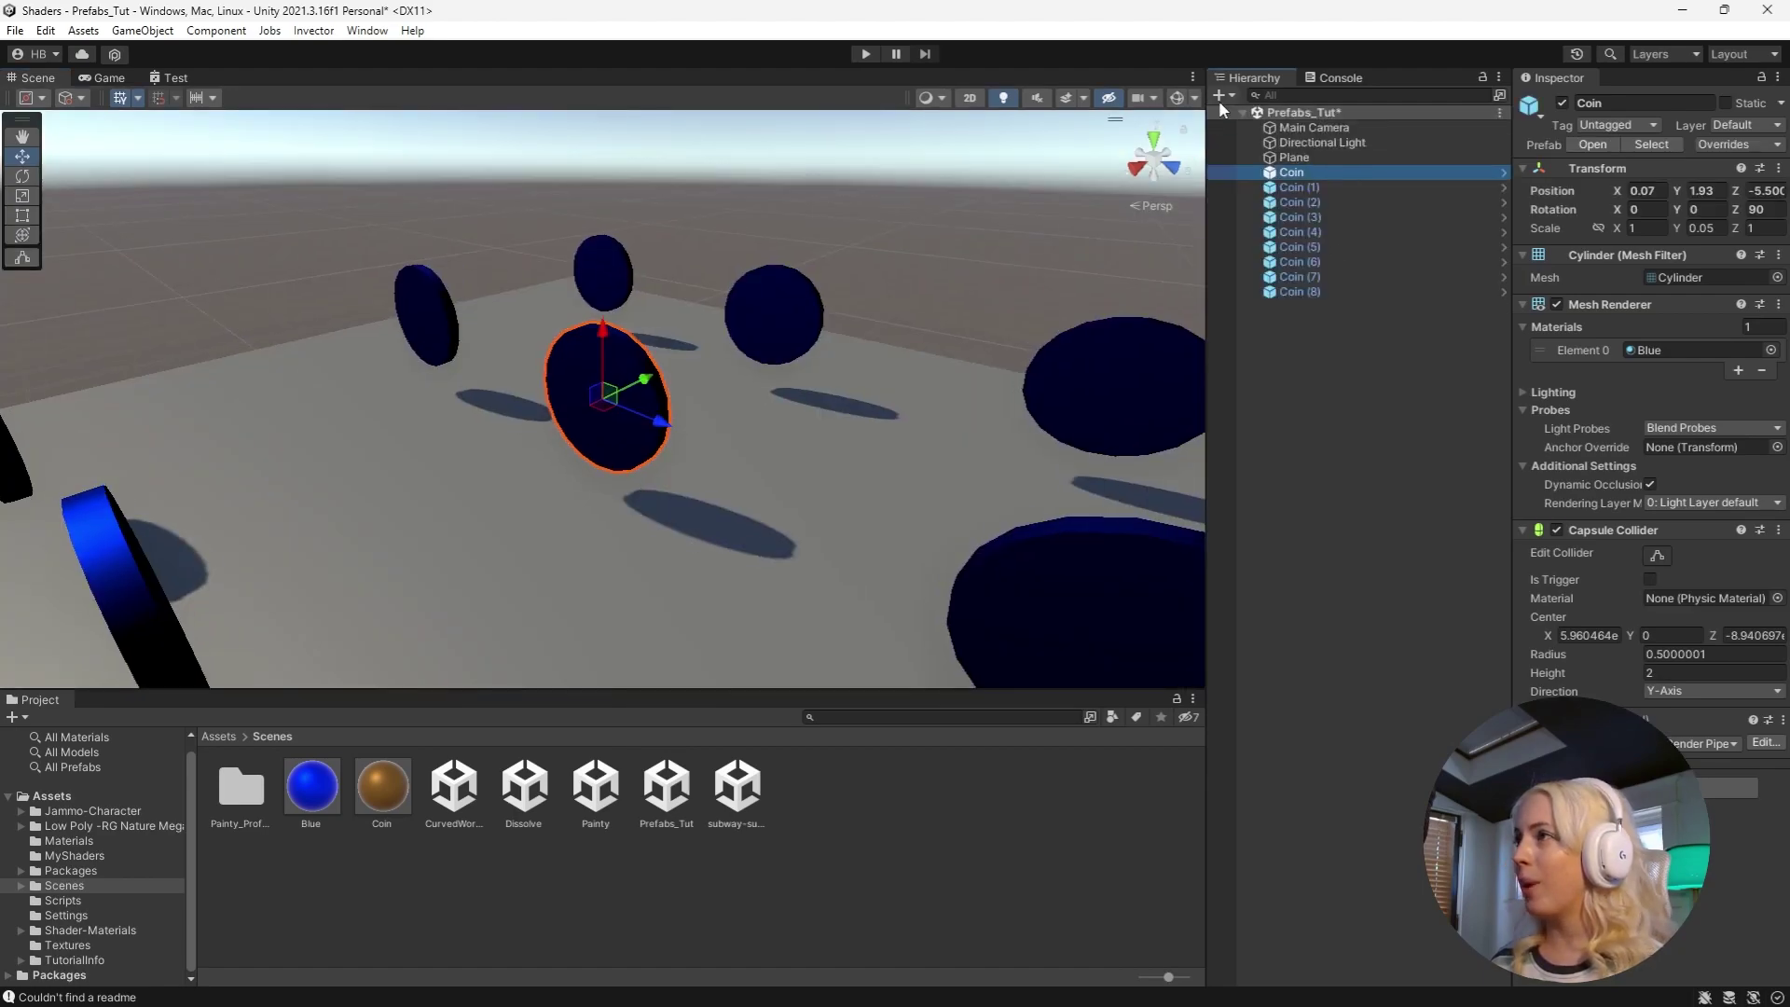
scroll(716, 432, down, 2)
scroll(759, 387, down, 2)
scroll(758, 387, down, 2)
mouse_move(951, 343)
alt+mouse_down()
mouse_move(550, 288)
mouse_move(728, 363)
alt+mouse_up()
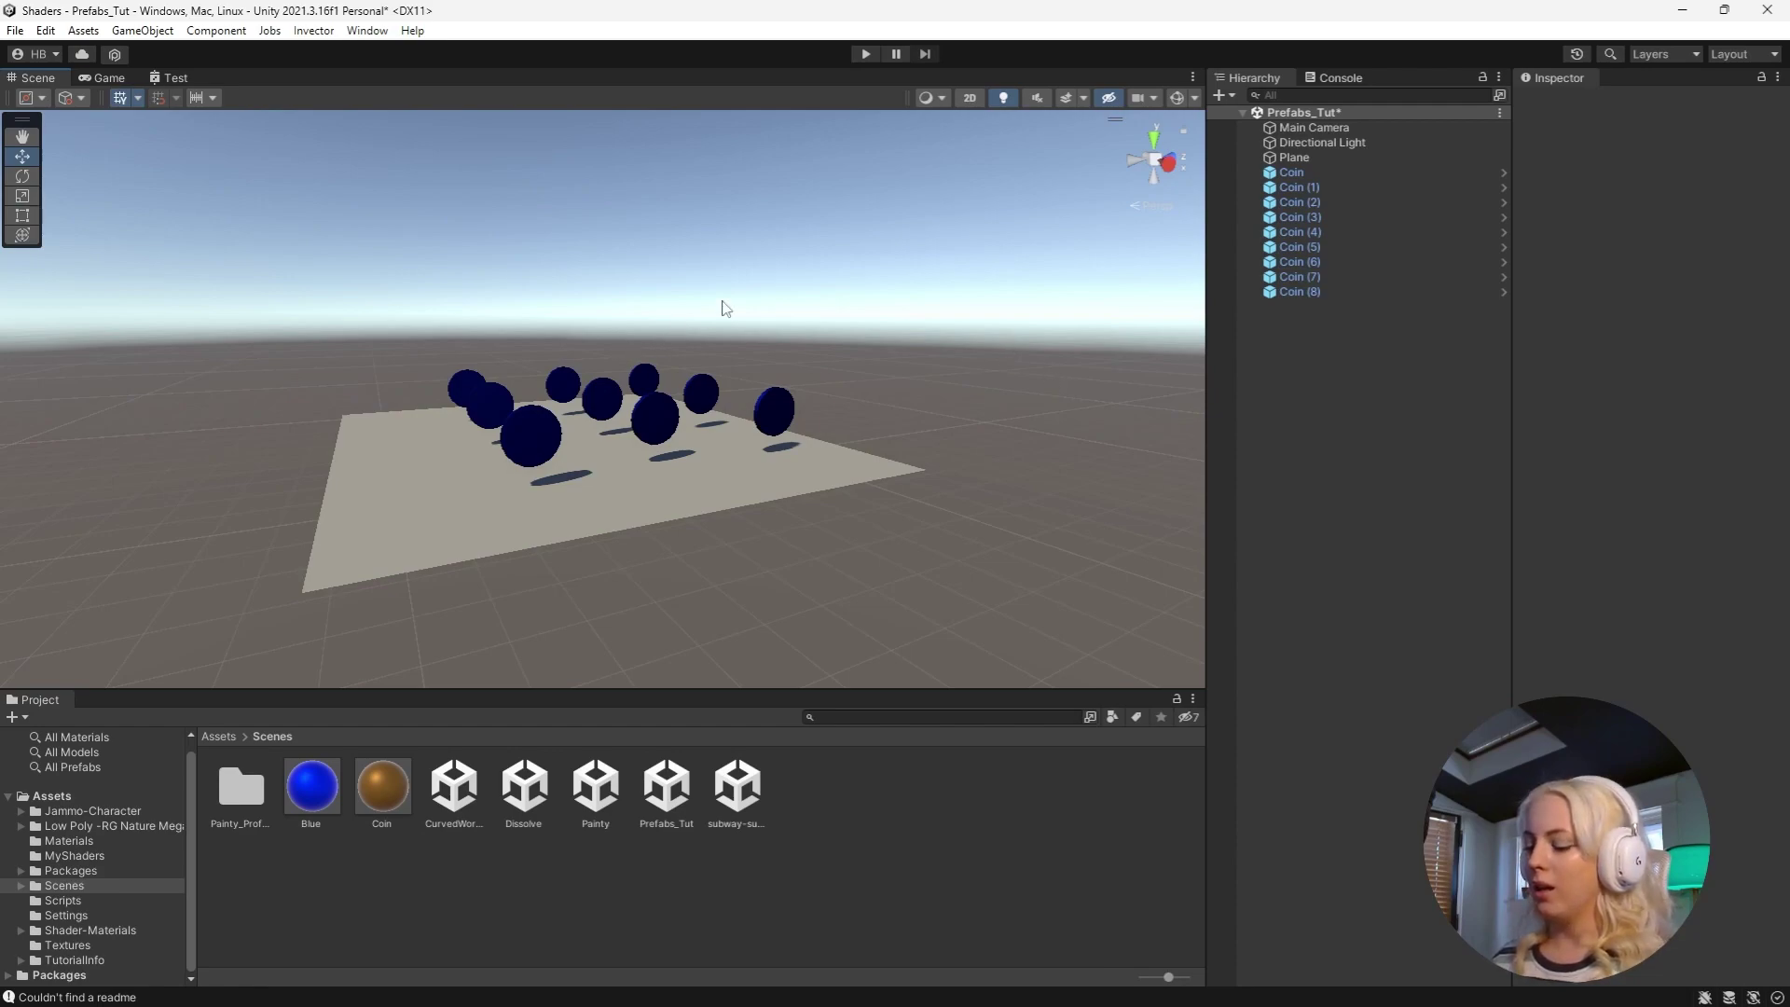
- Delete the extra coins Coin (1) through Coin (8) from the Hierarchy
alt+drag(724, 309, 1280, 315)
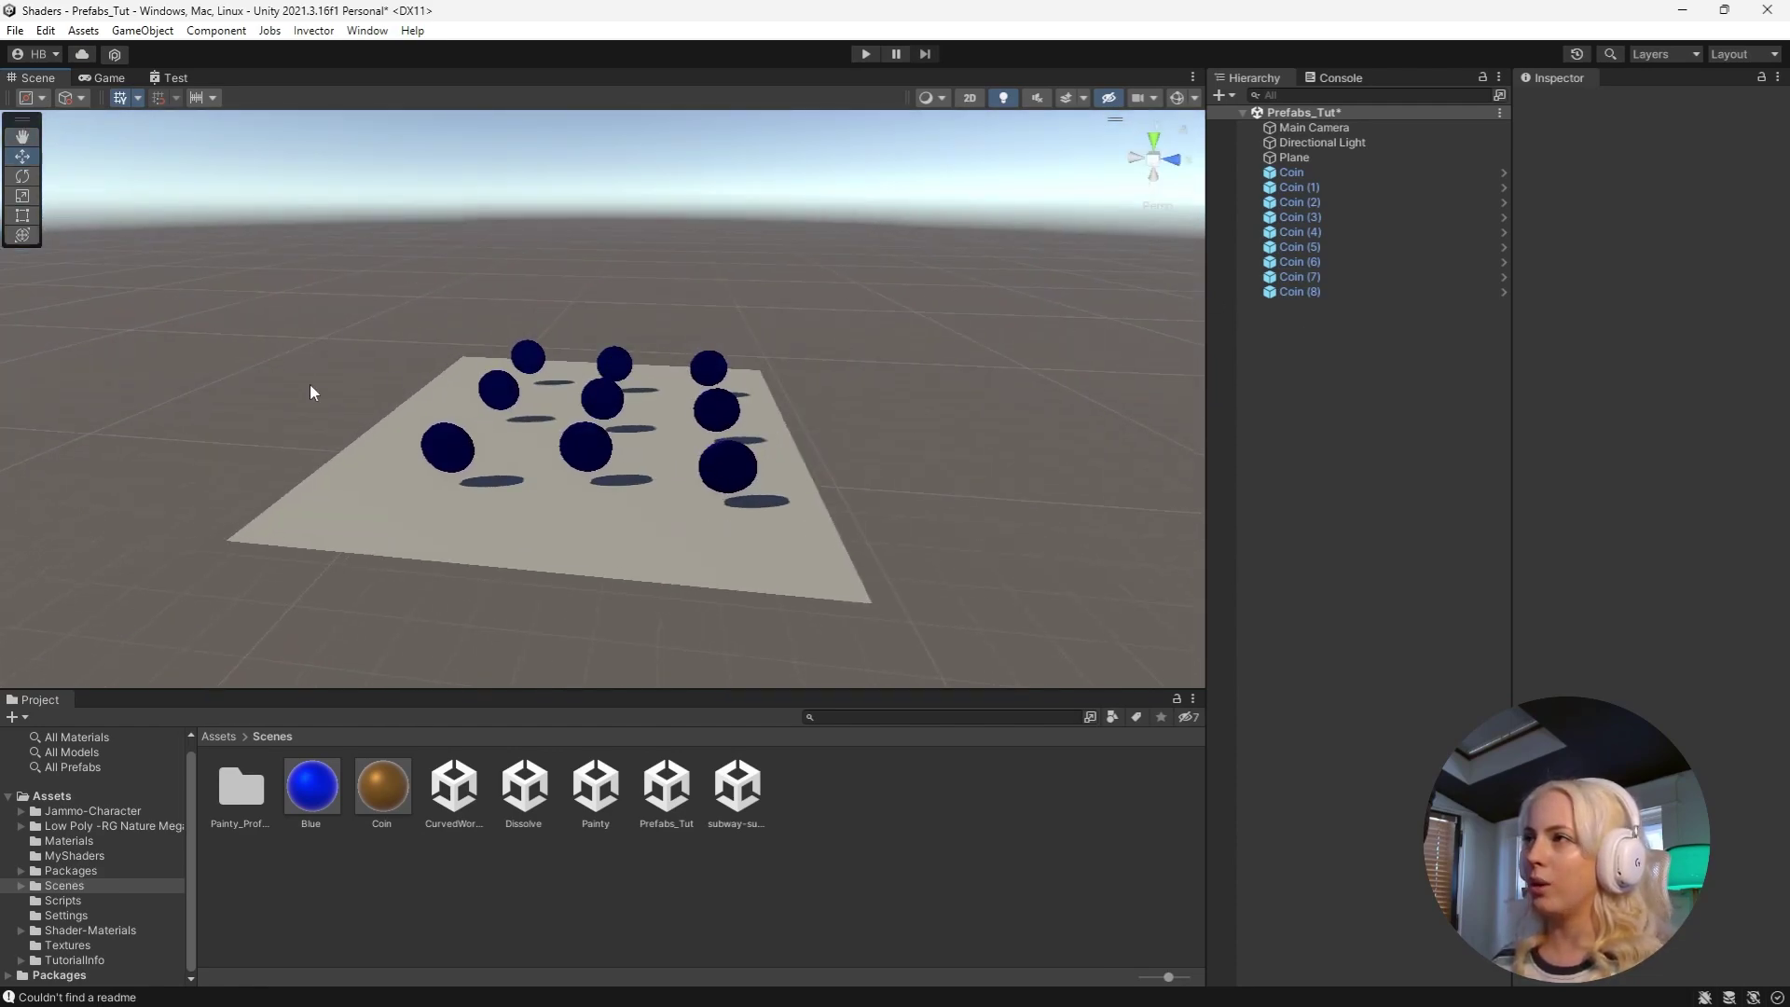
mouse_move(840, 538)
alt+mouse_down()
mouse_move(779, 471)
mouse_move(782, 554)
alt+mouse_up()
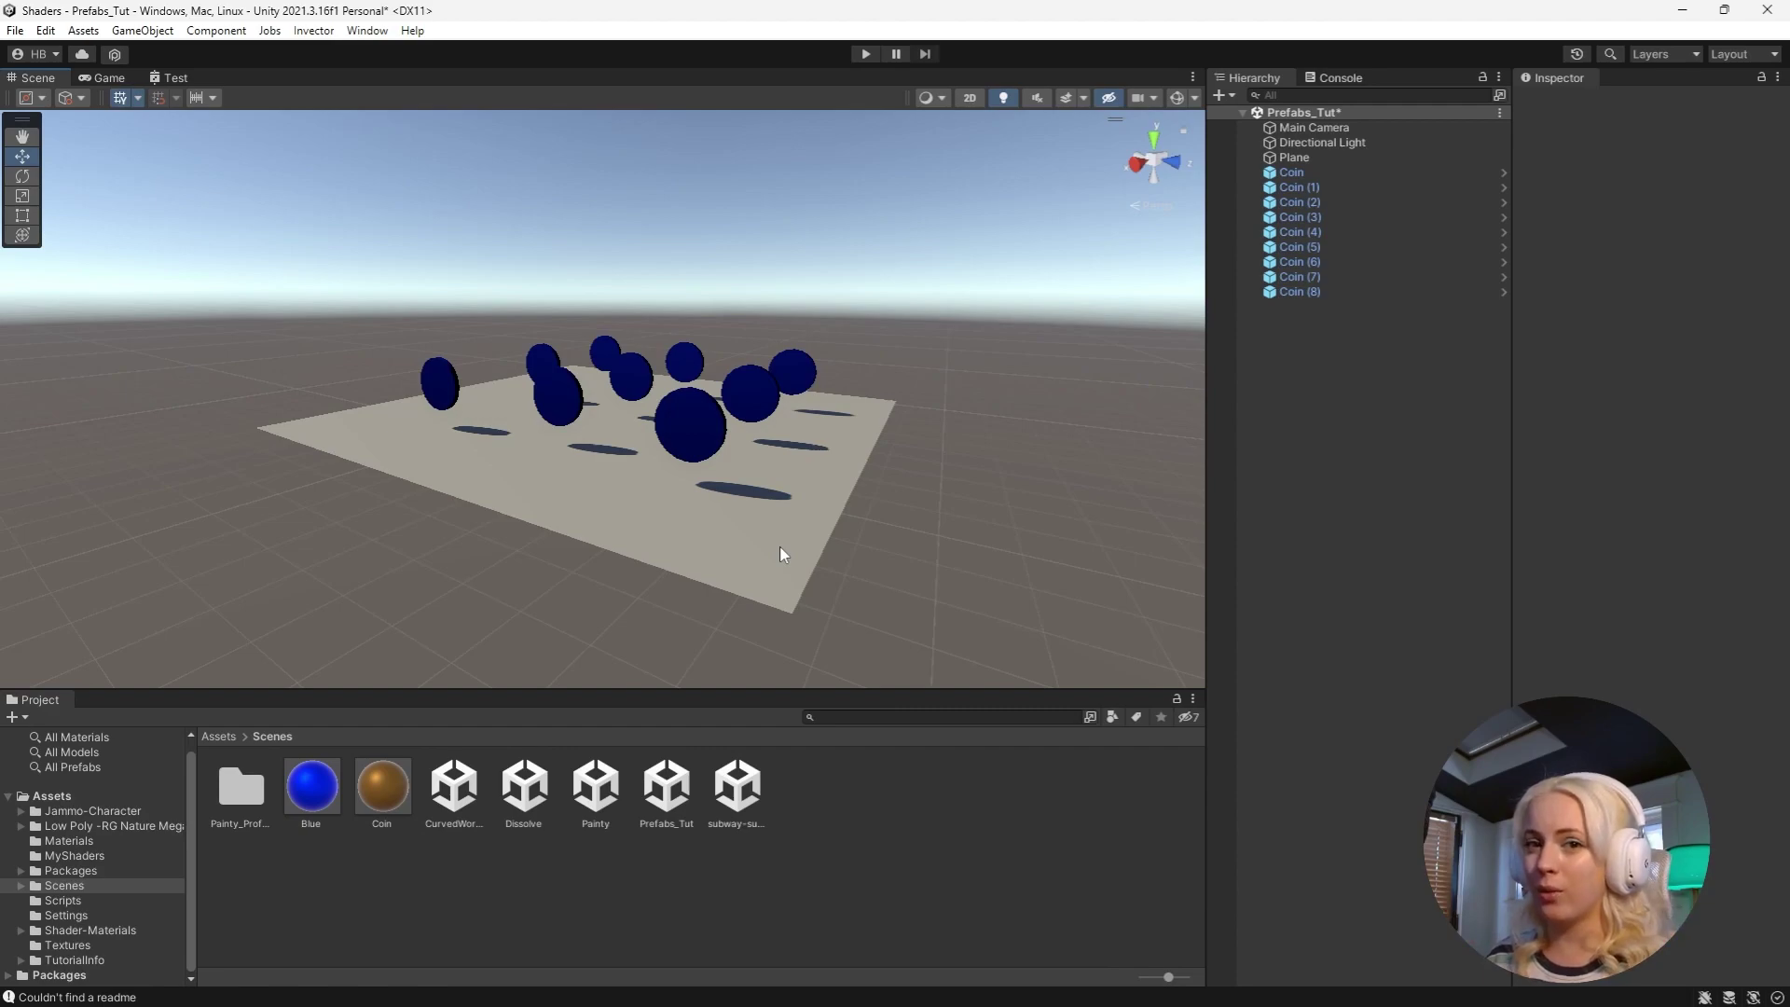
right_click(1336, 330)
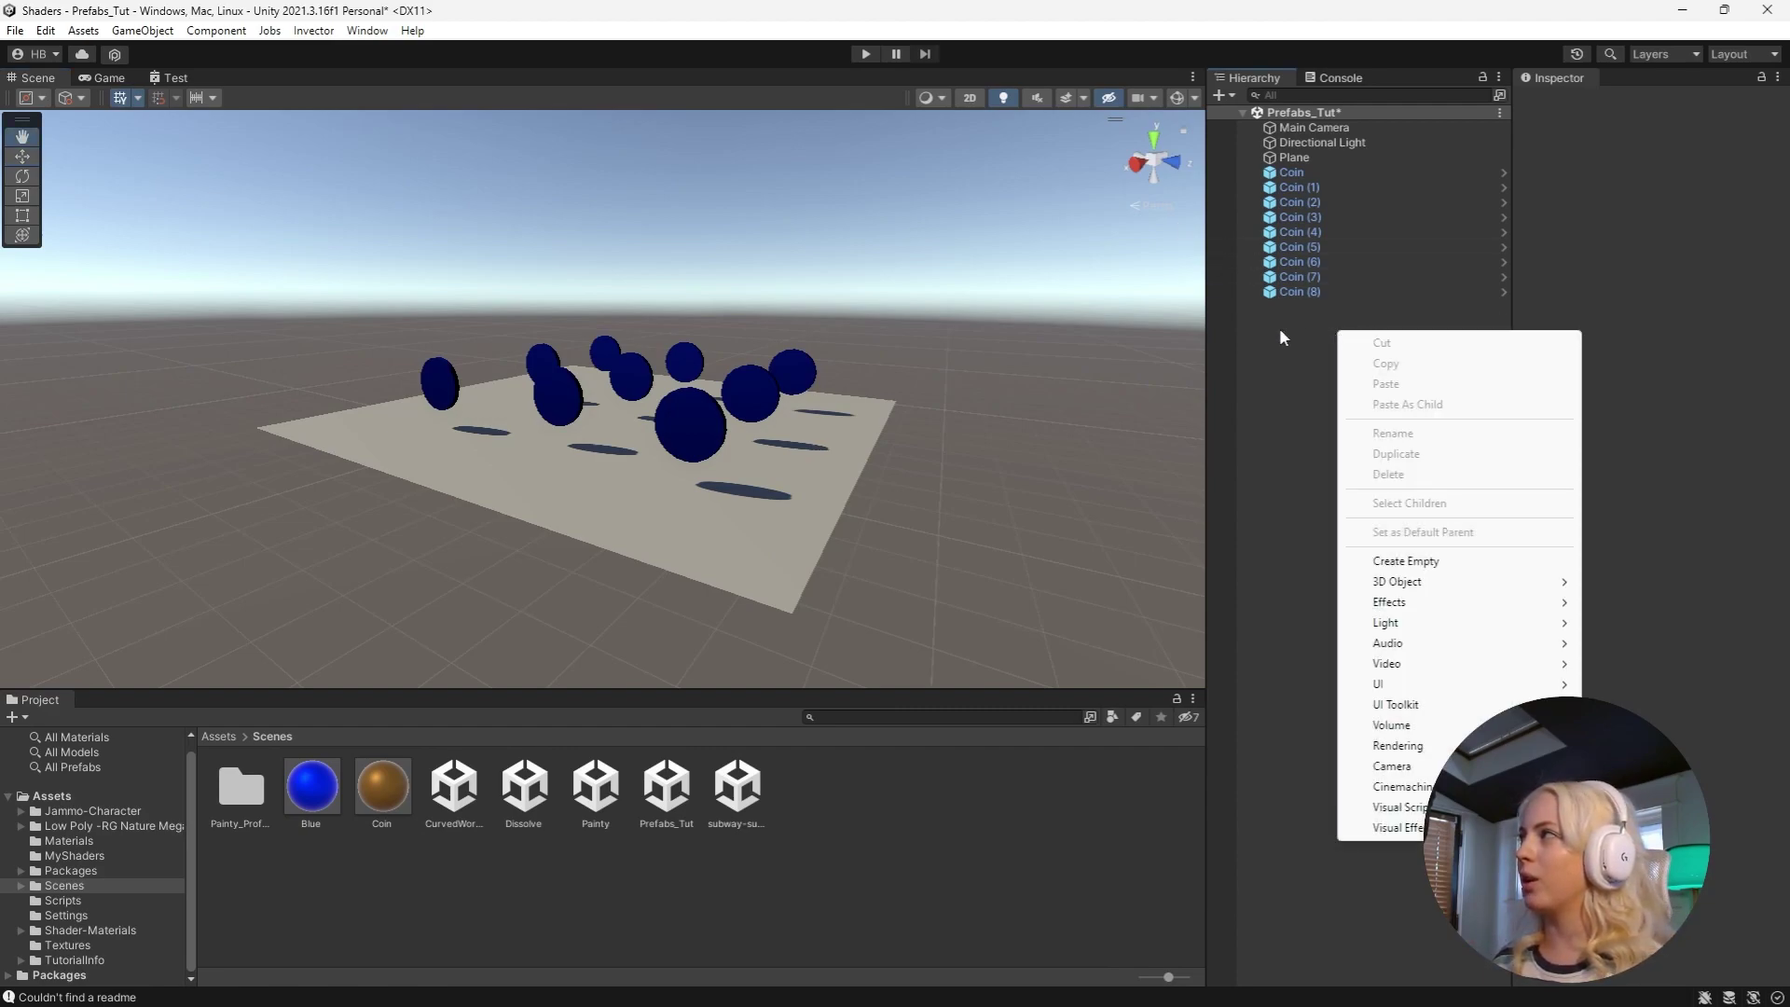
click(1230, 326)
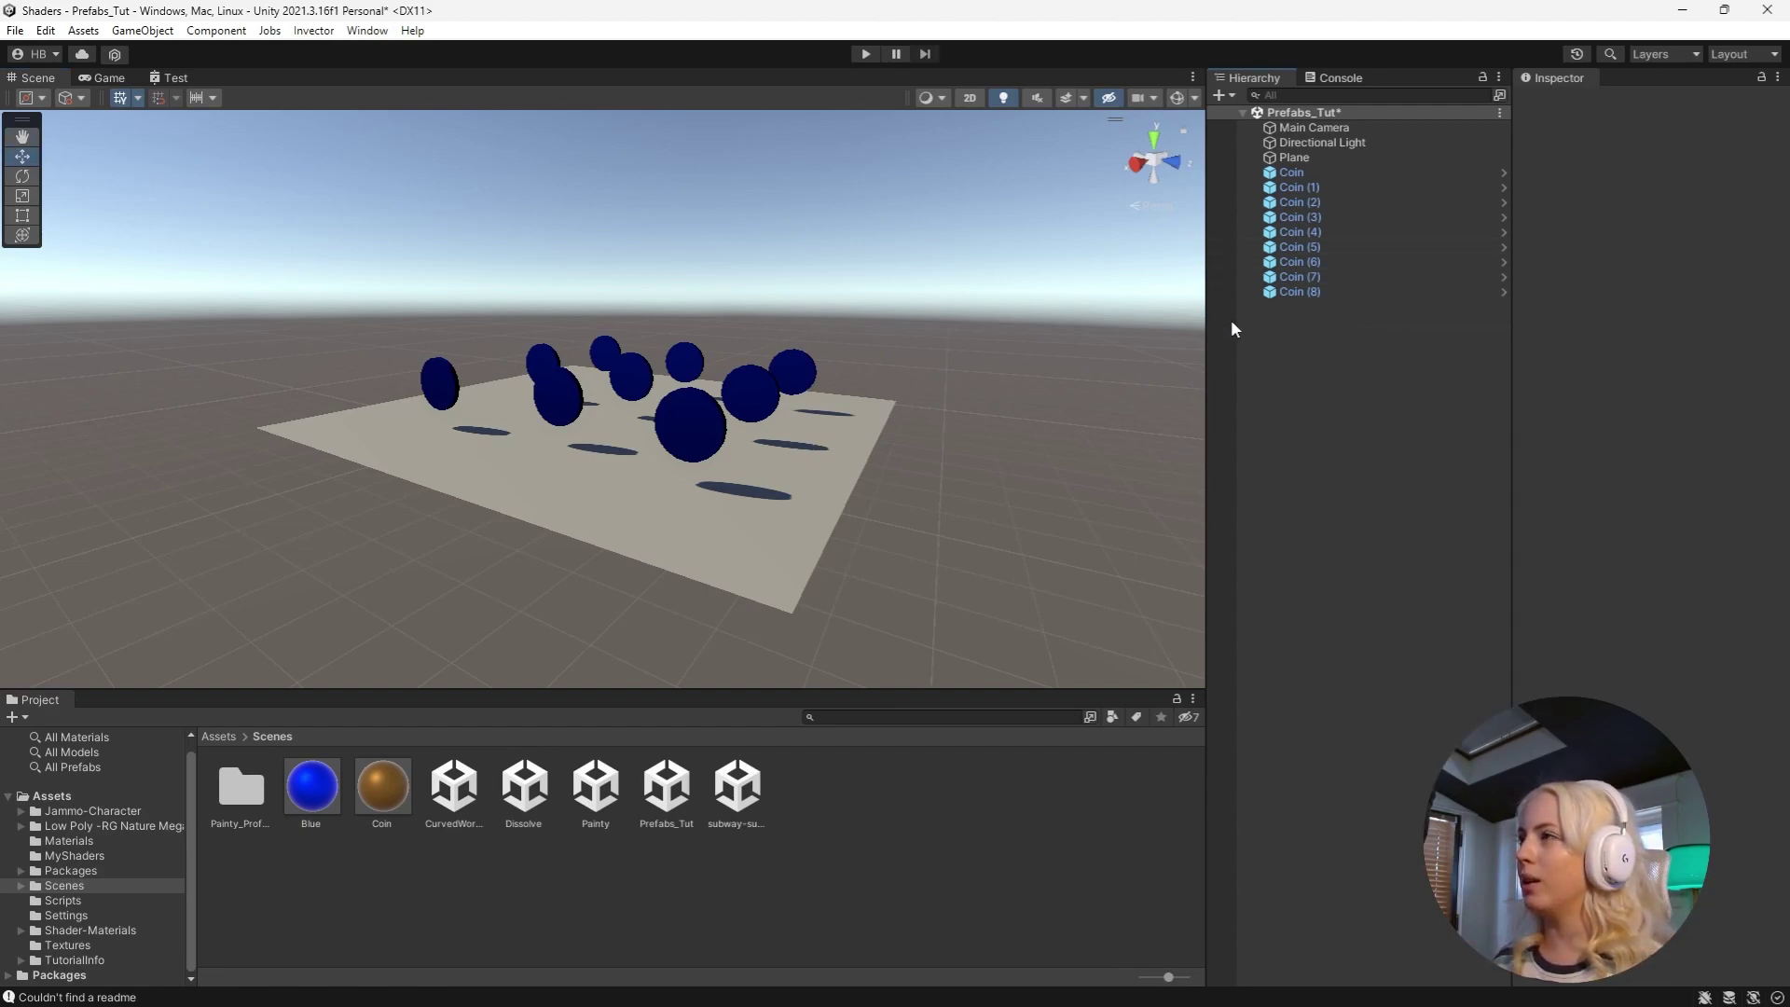
click(1338, 186)
shift+click(1351, 285)
key(Delete)
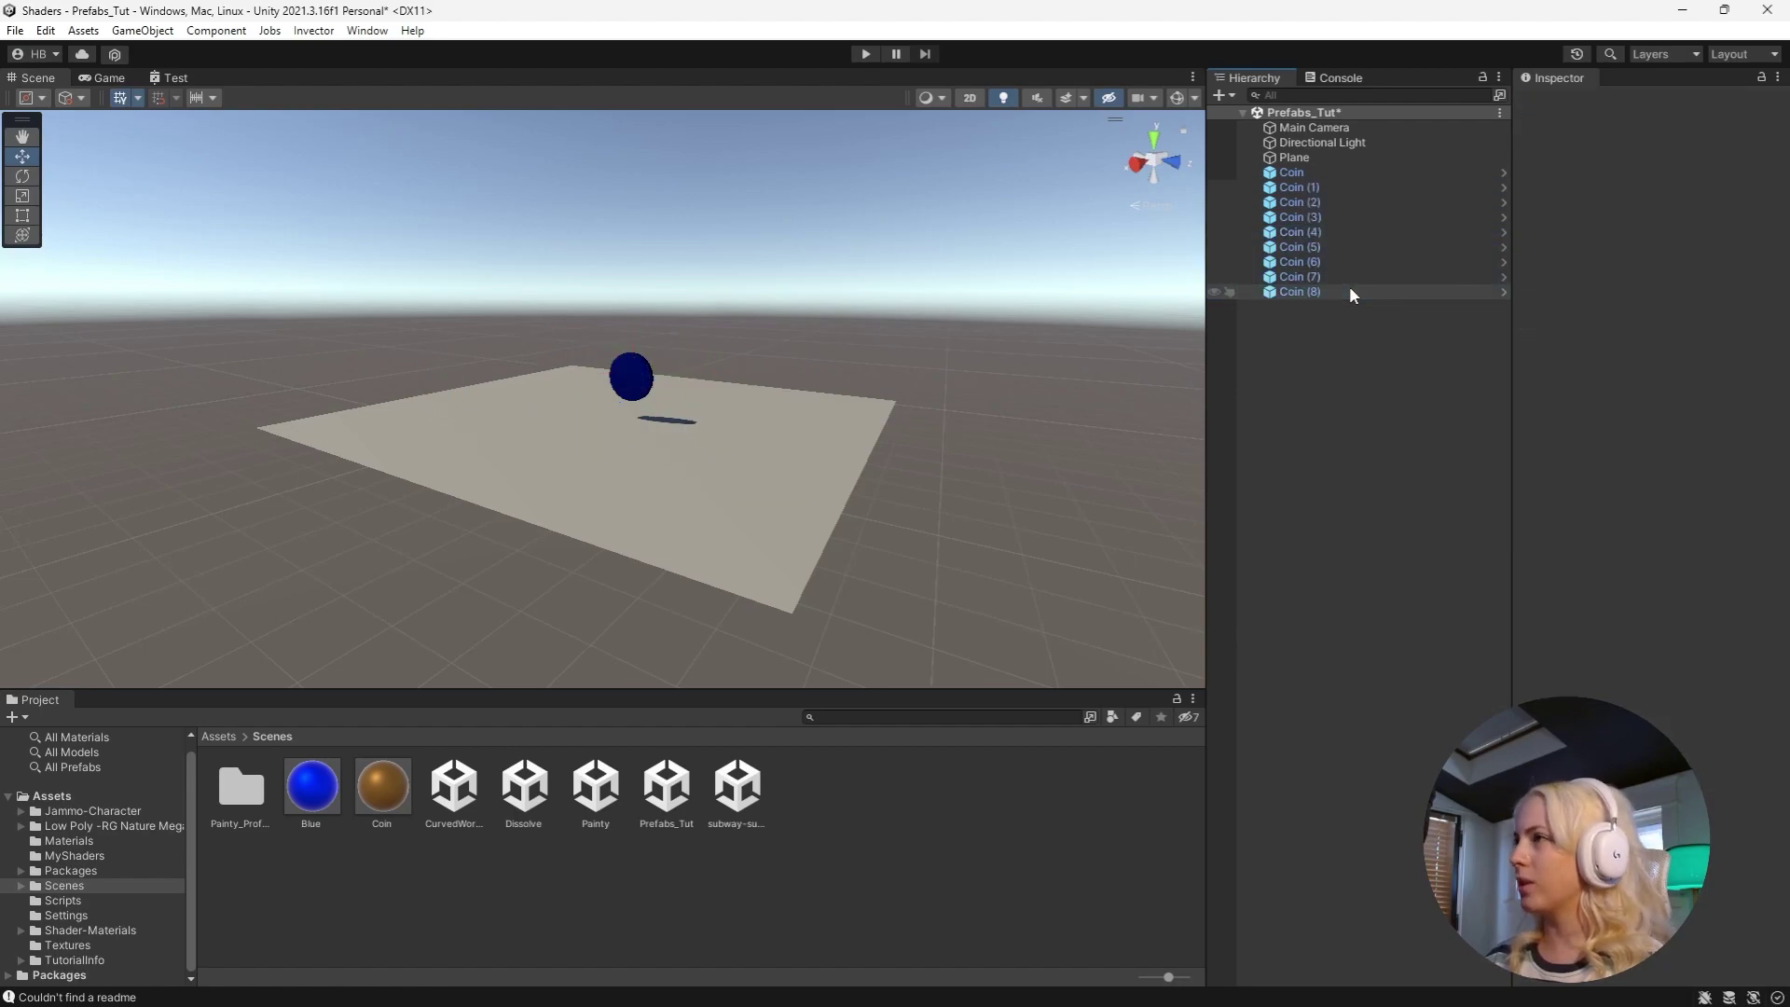
- Duplicate Coin to create a fresh Coin (1)
click(1361, 174)
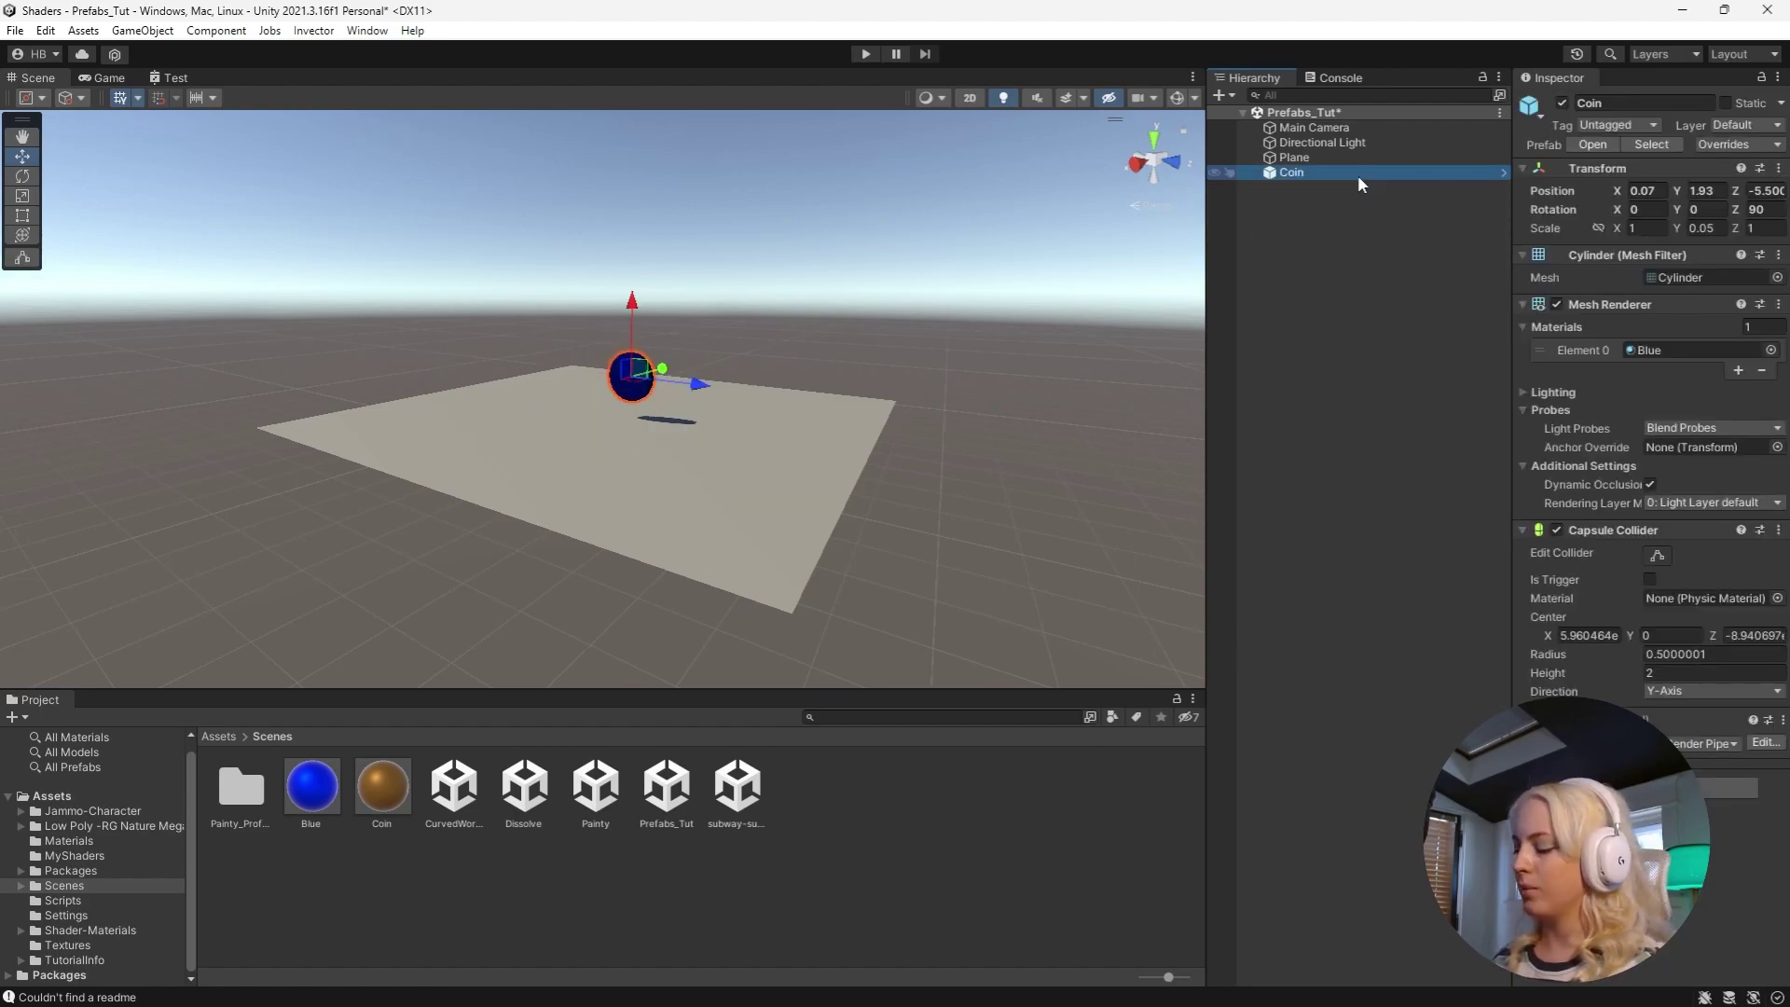
key(ctrl+d)
click(1347, 232)
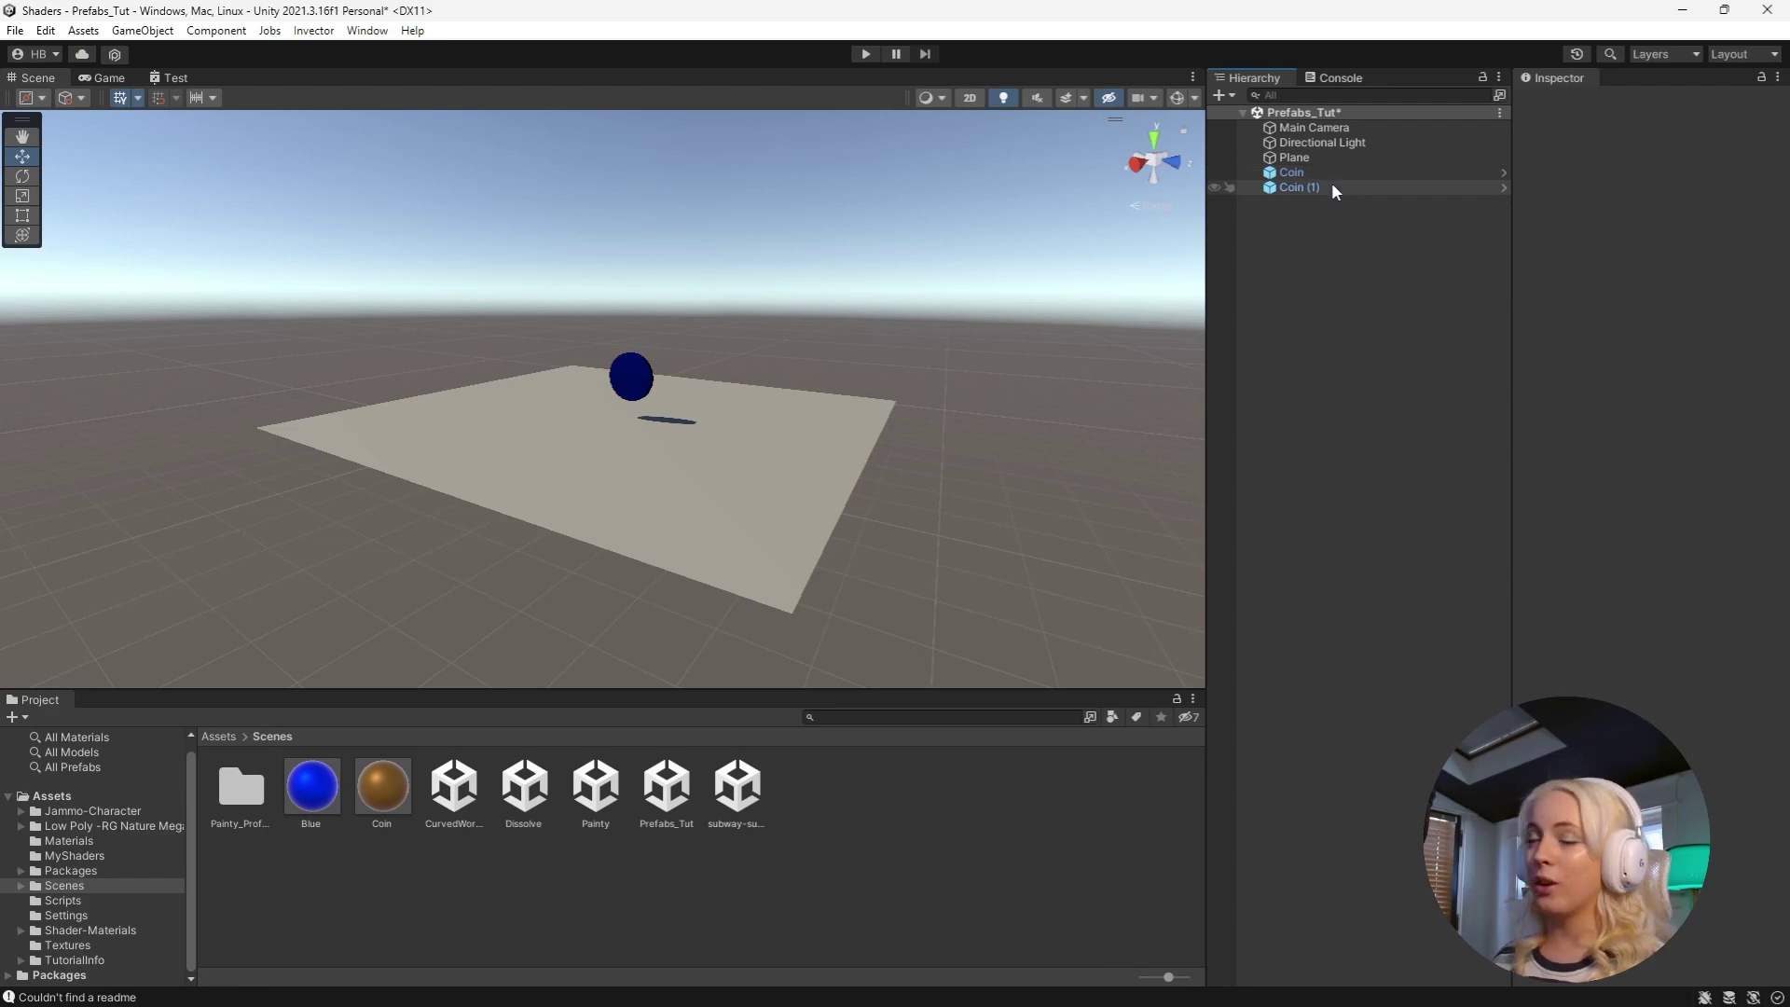
click(1332, 191)
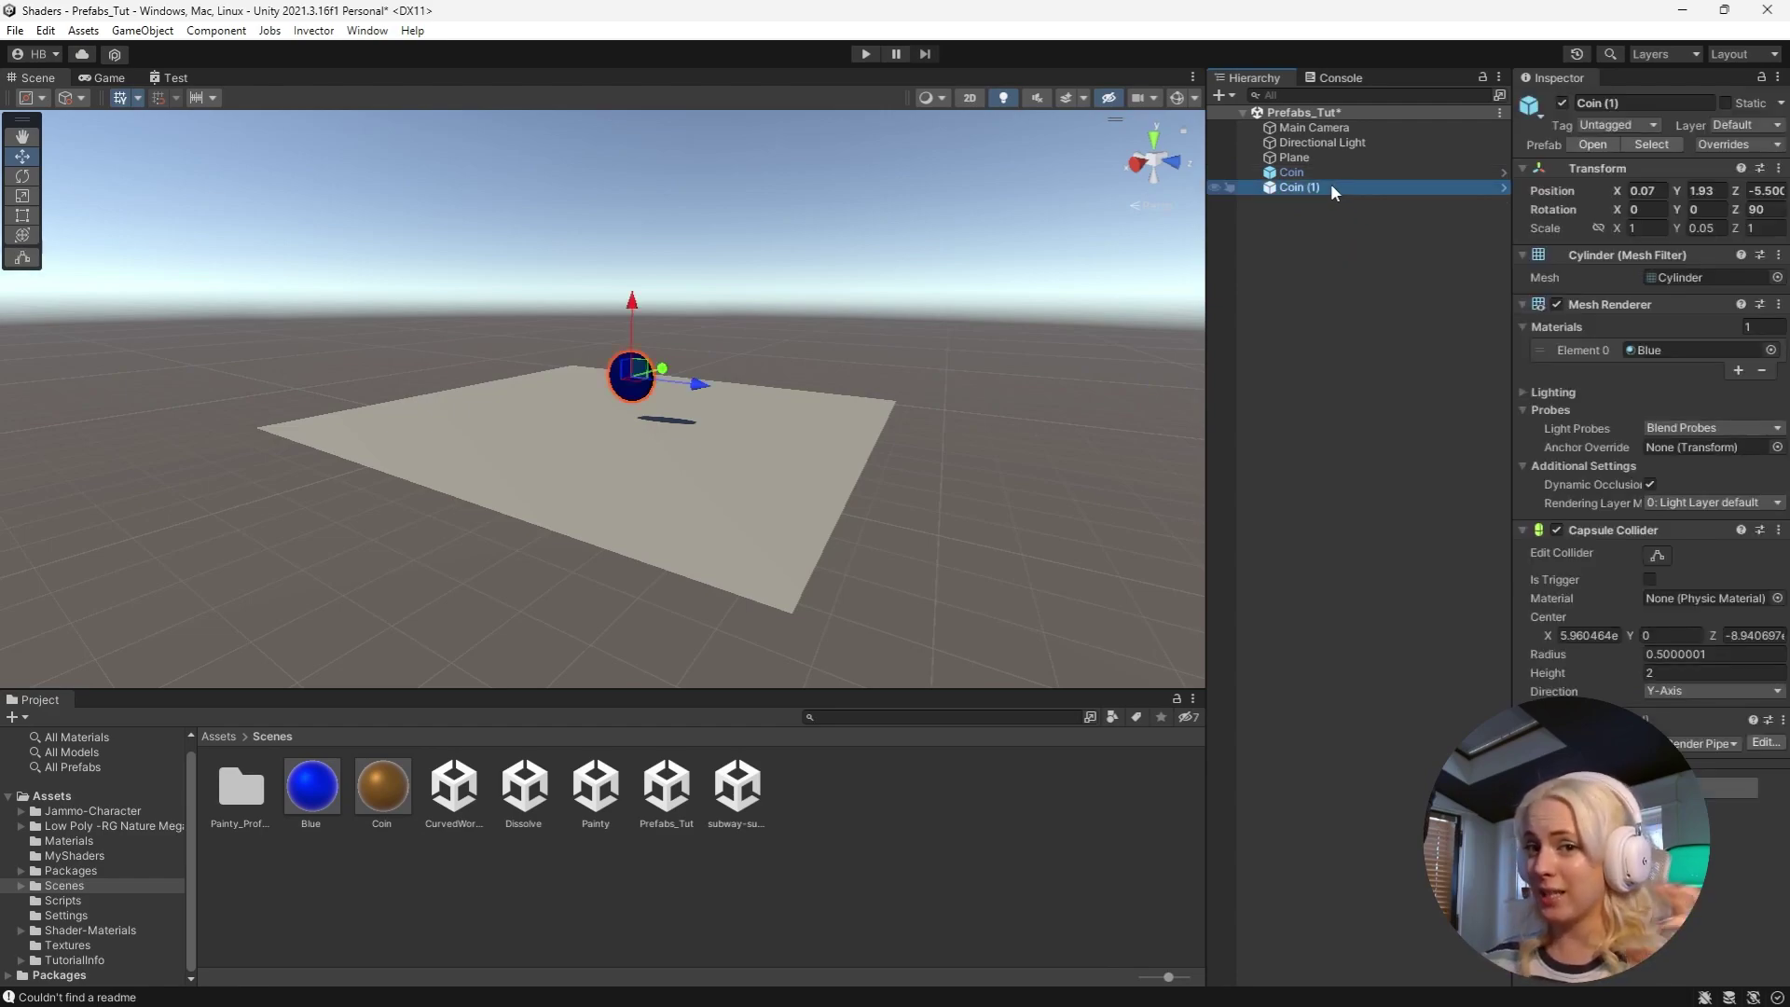
- Unpack Coin (1) from the prefab and slide it to the right of Coin
right_click(1330, 183)
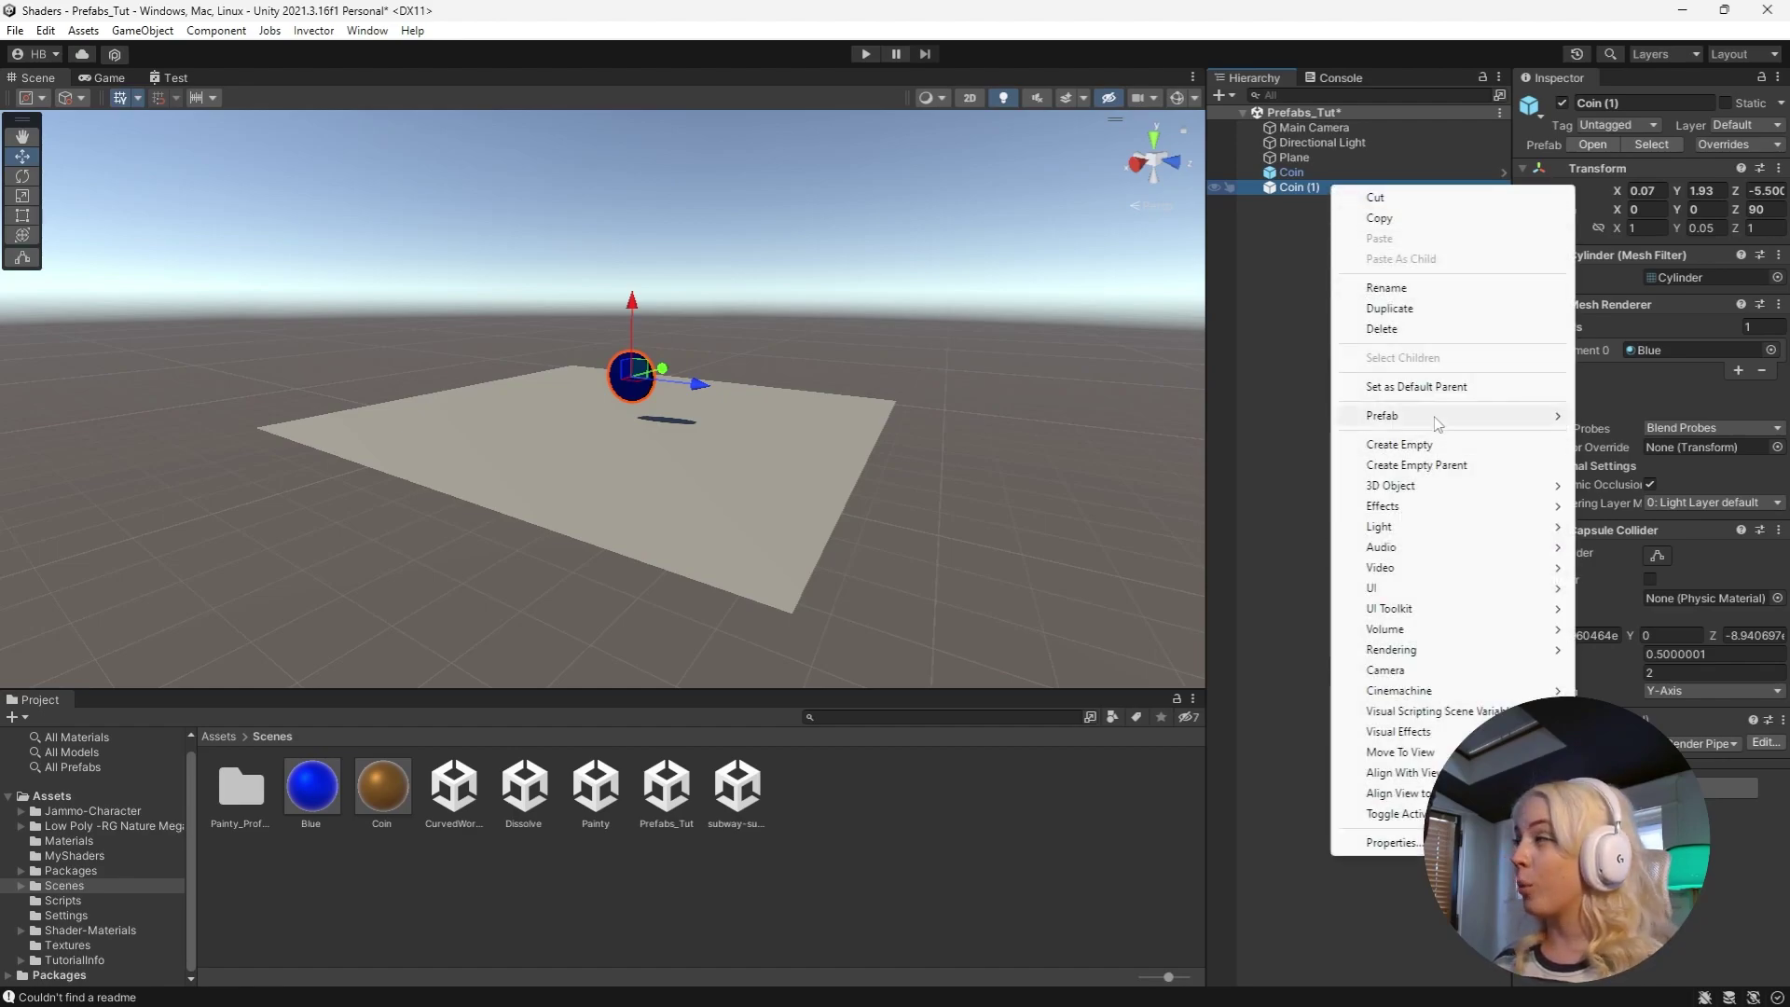
mouse_move(1454, 415)
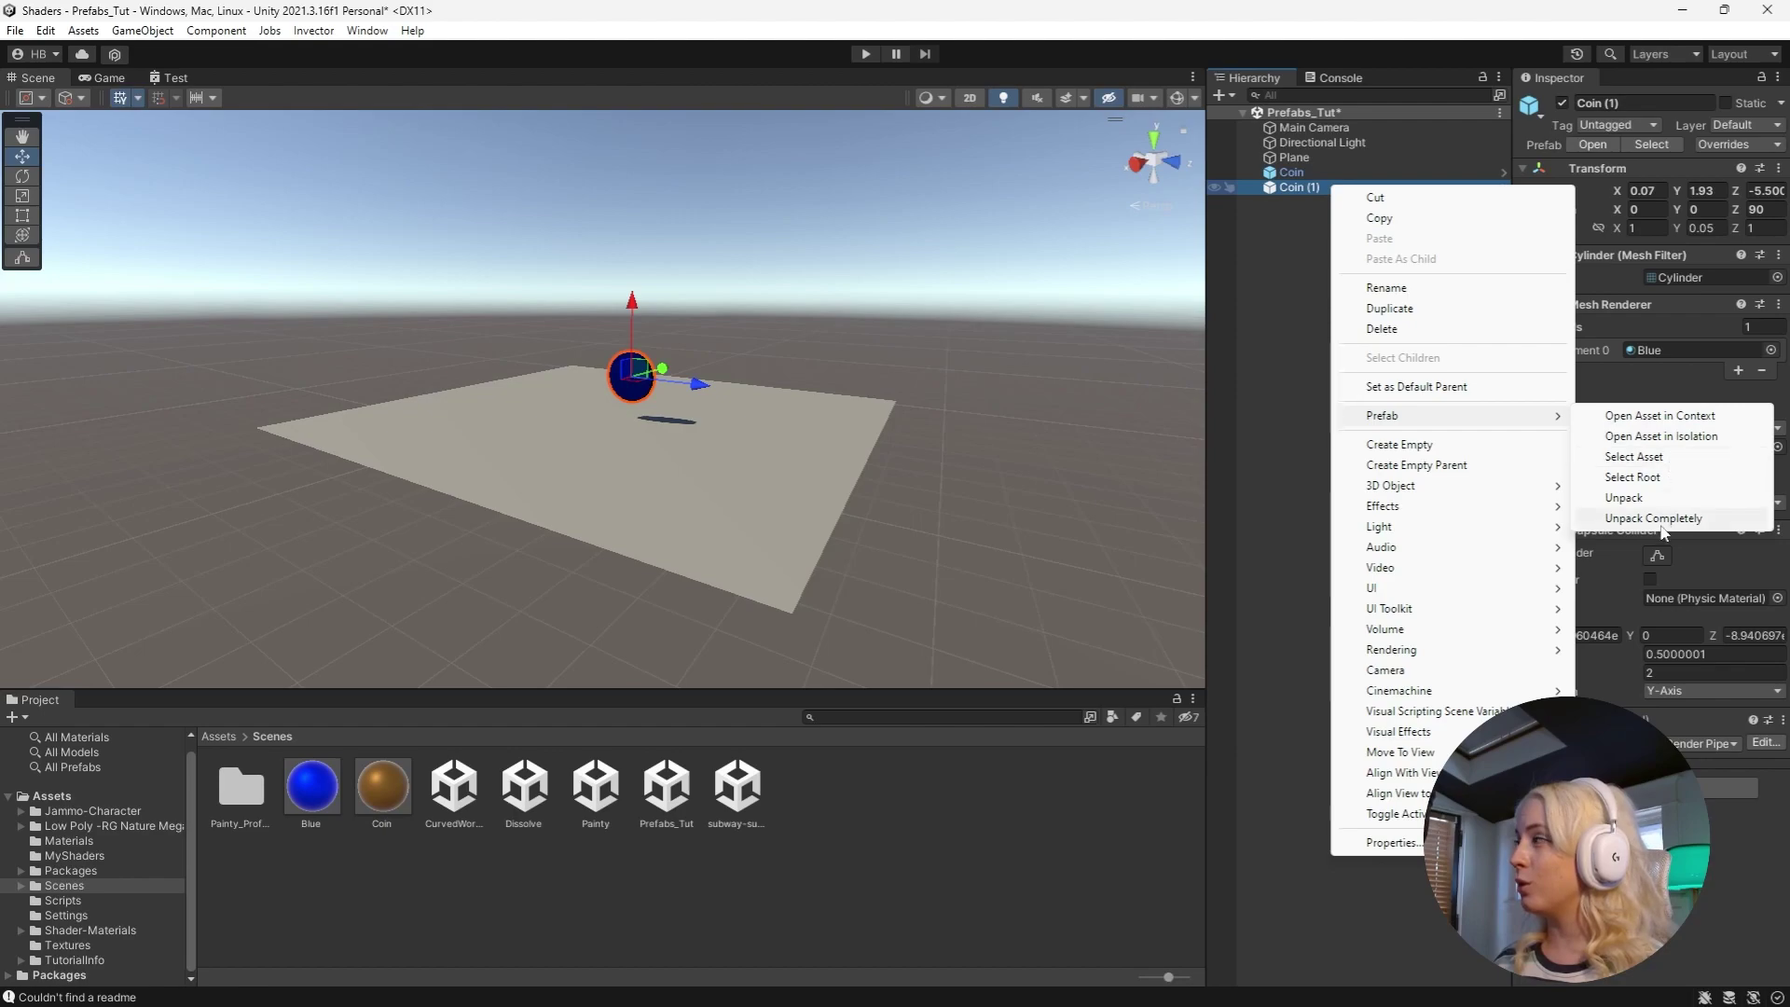
click(1659, 500)
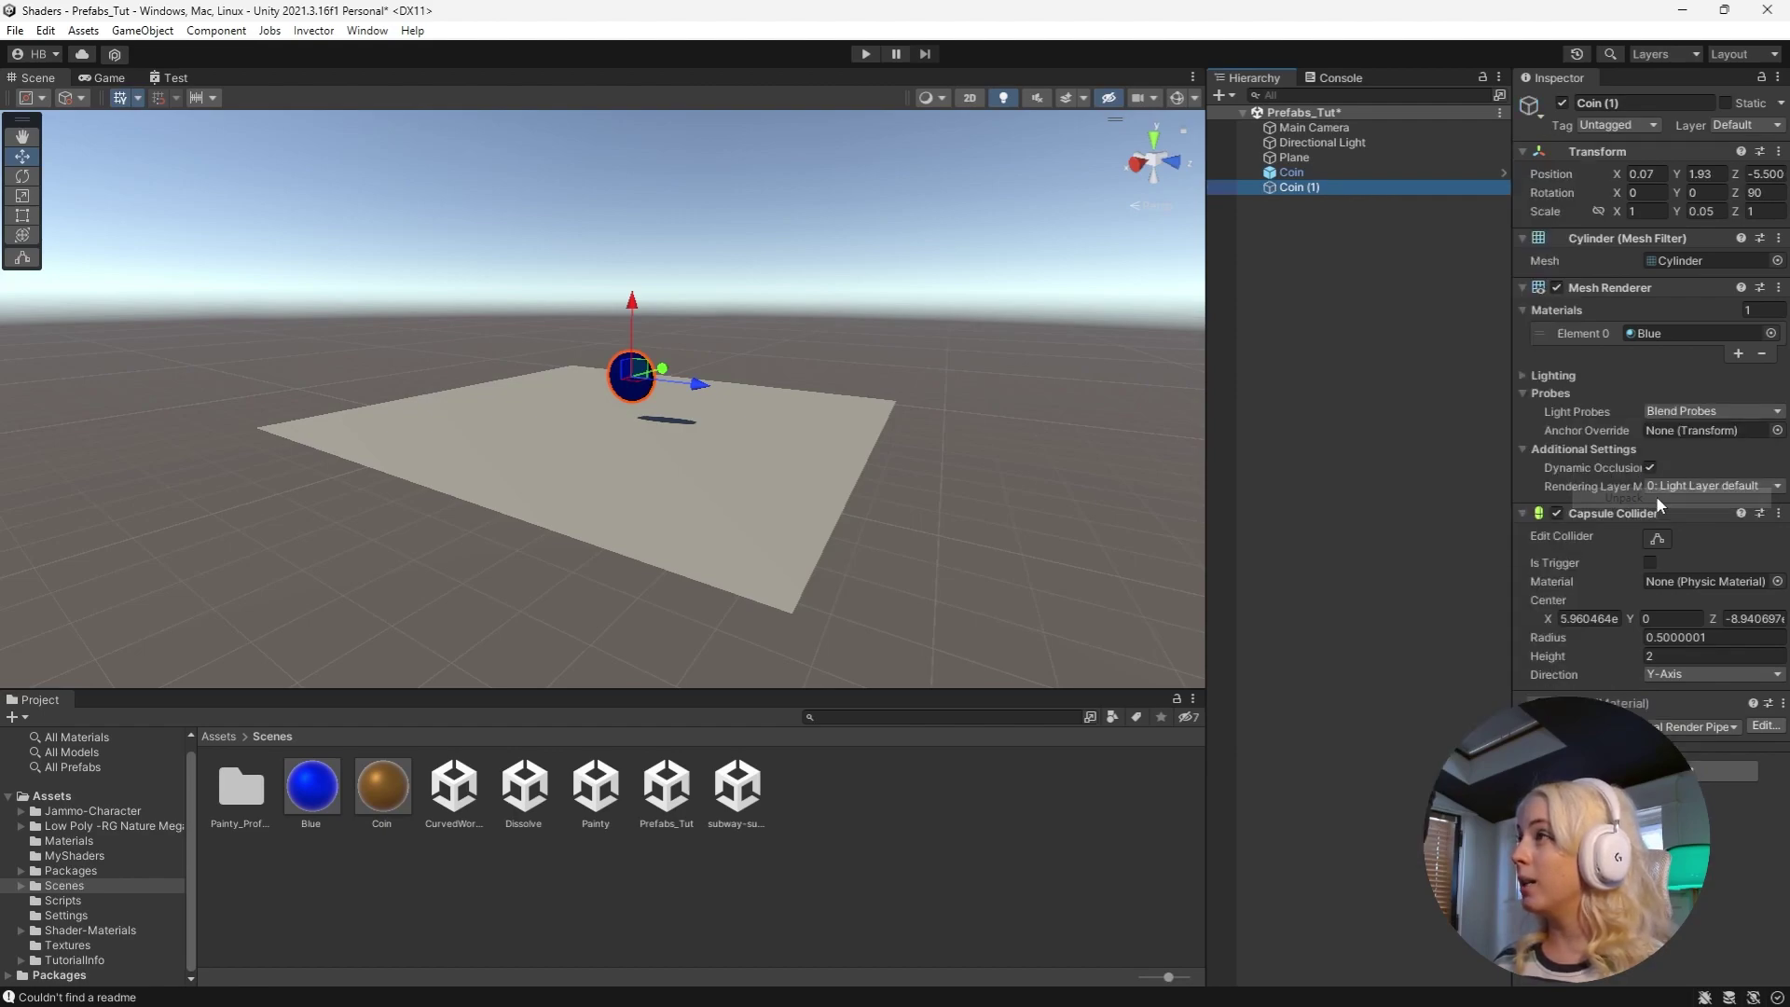
click(1355, 239)
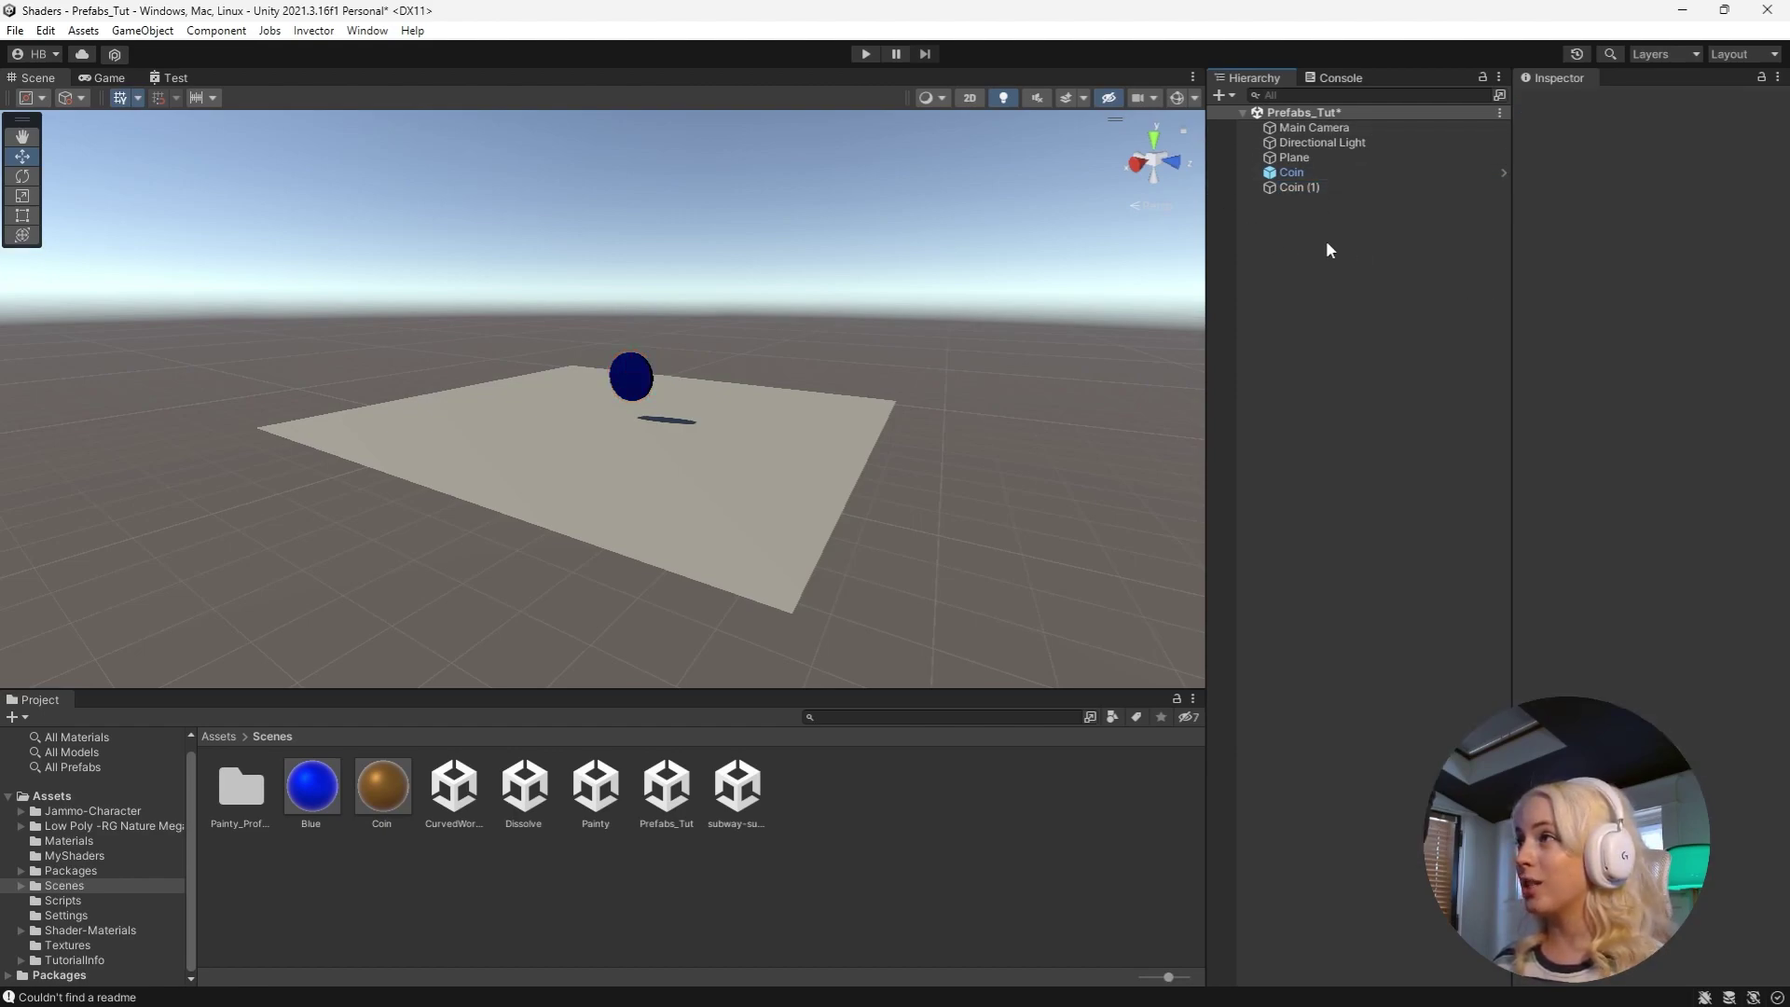
click(1298, 187)
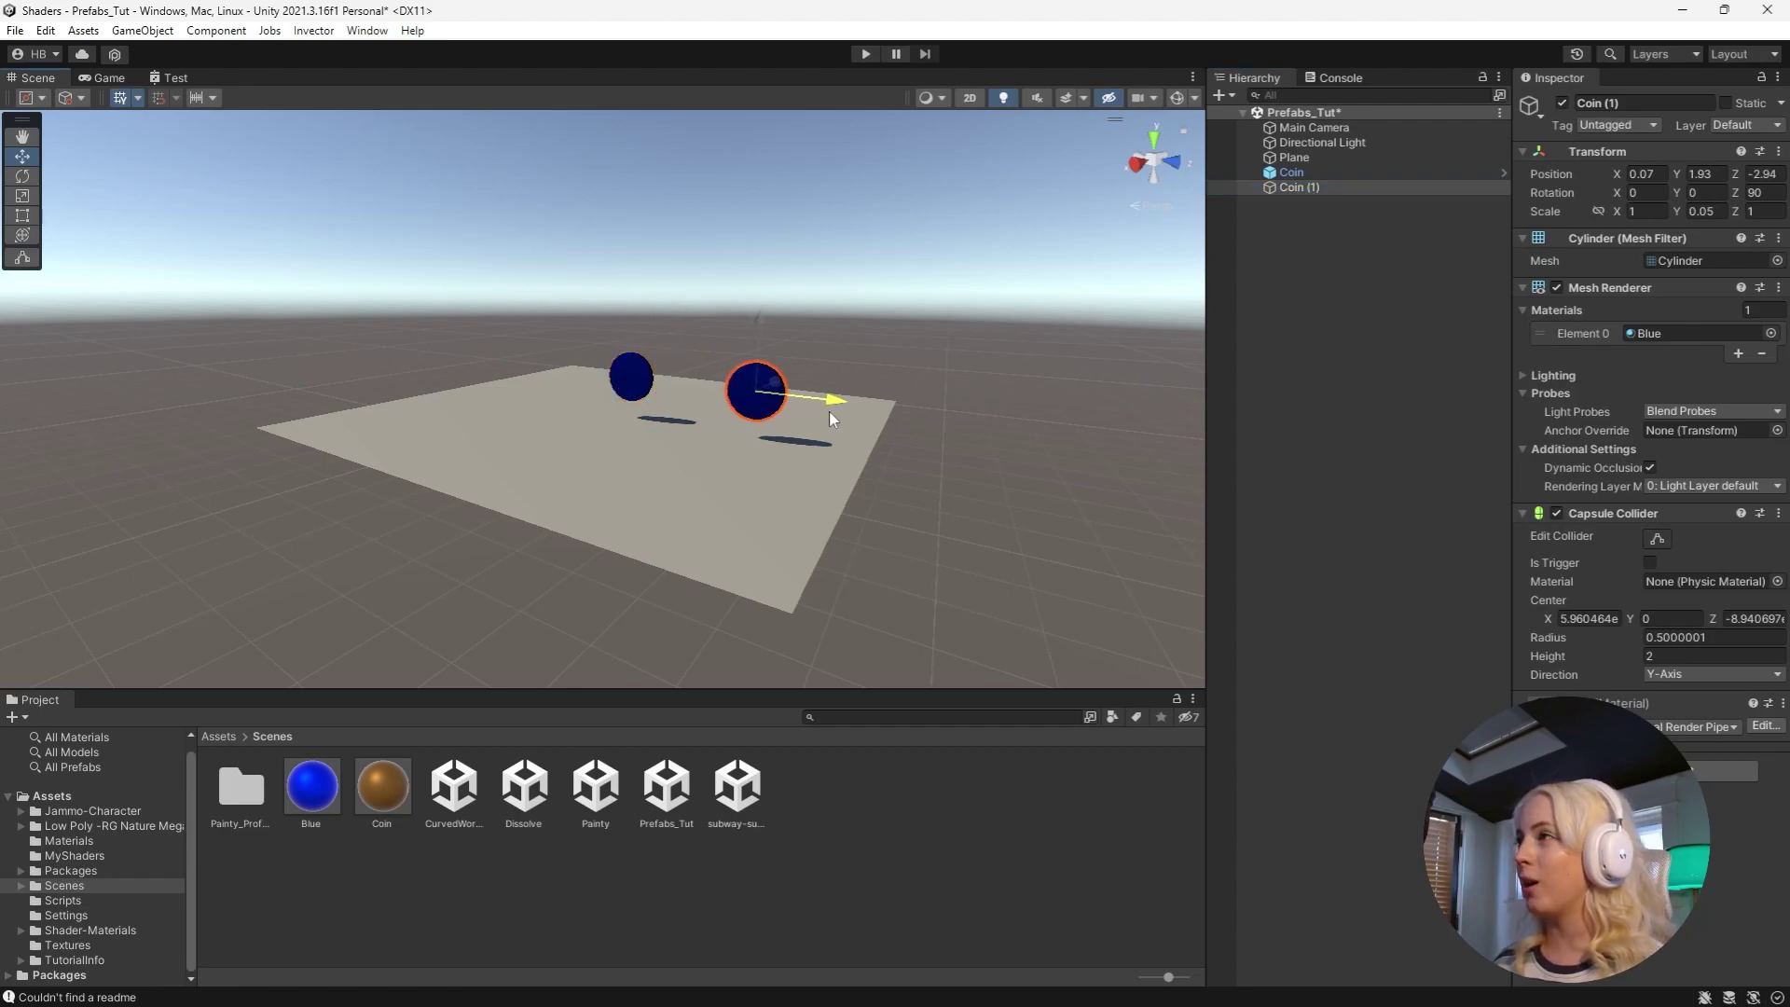
drag(698, 389, 898, 385)
- Apply the brown Coin material to Coin (1)
click(1294, 173)
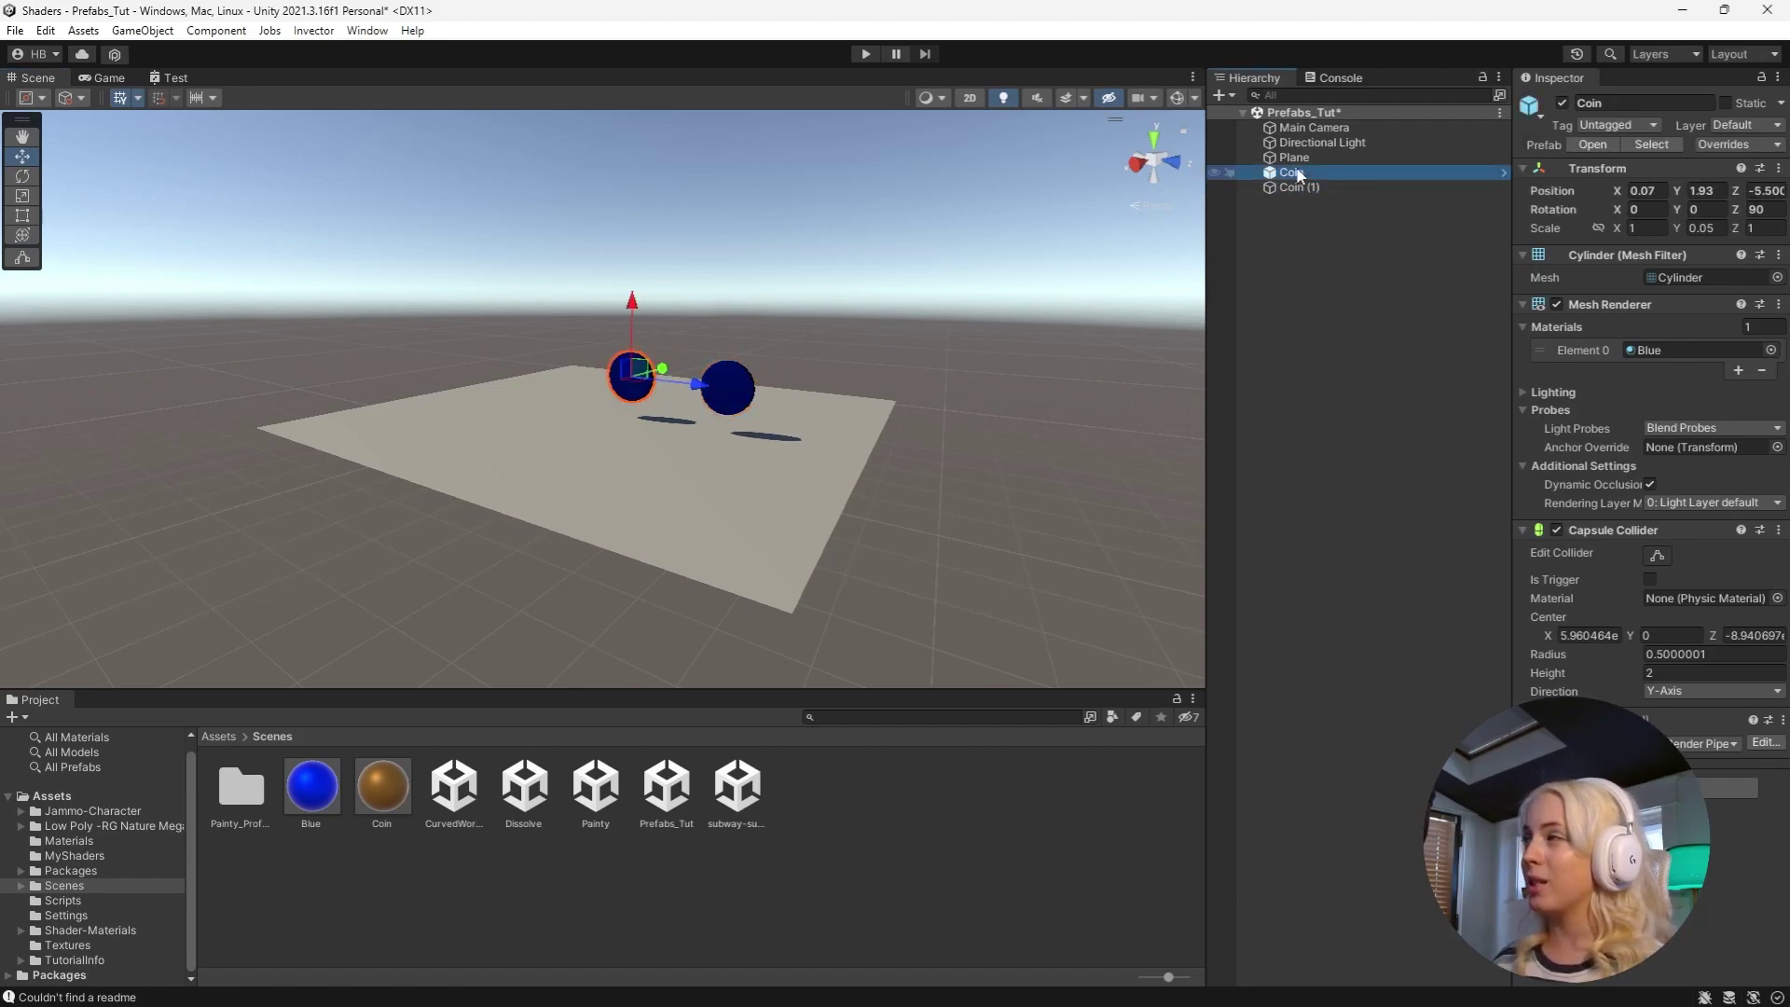
click(1300, 186)
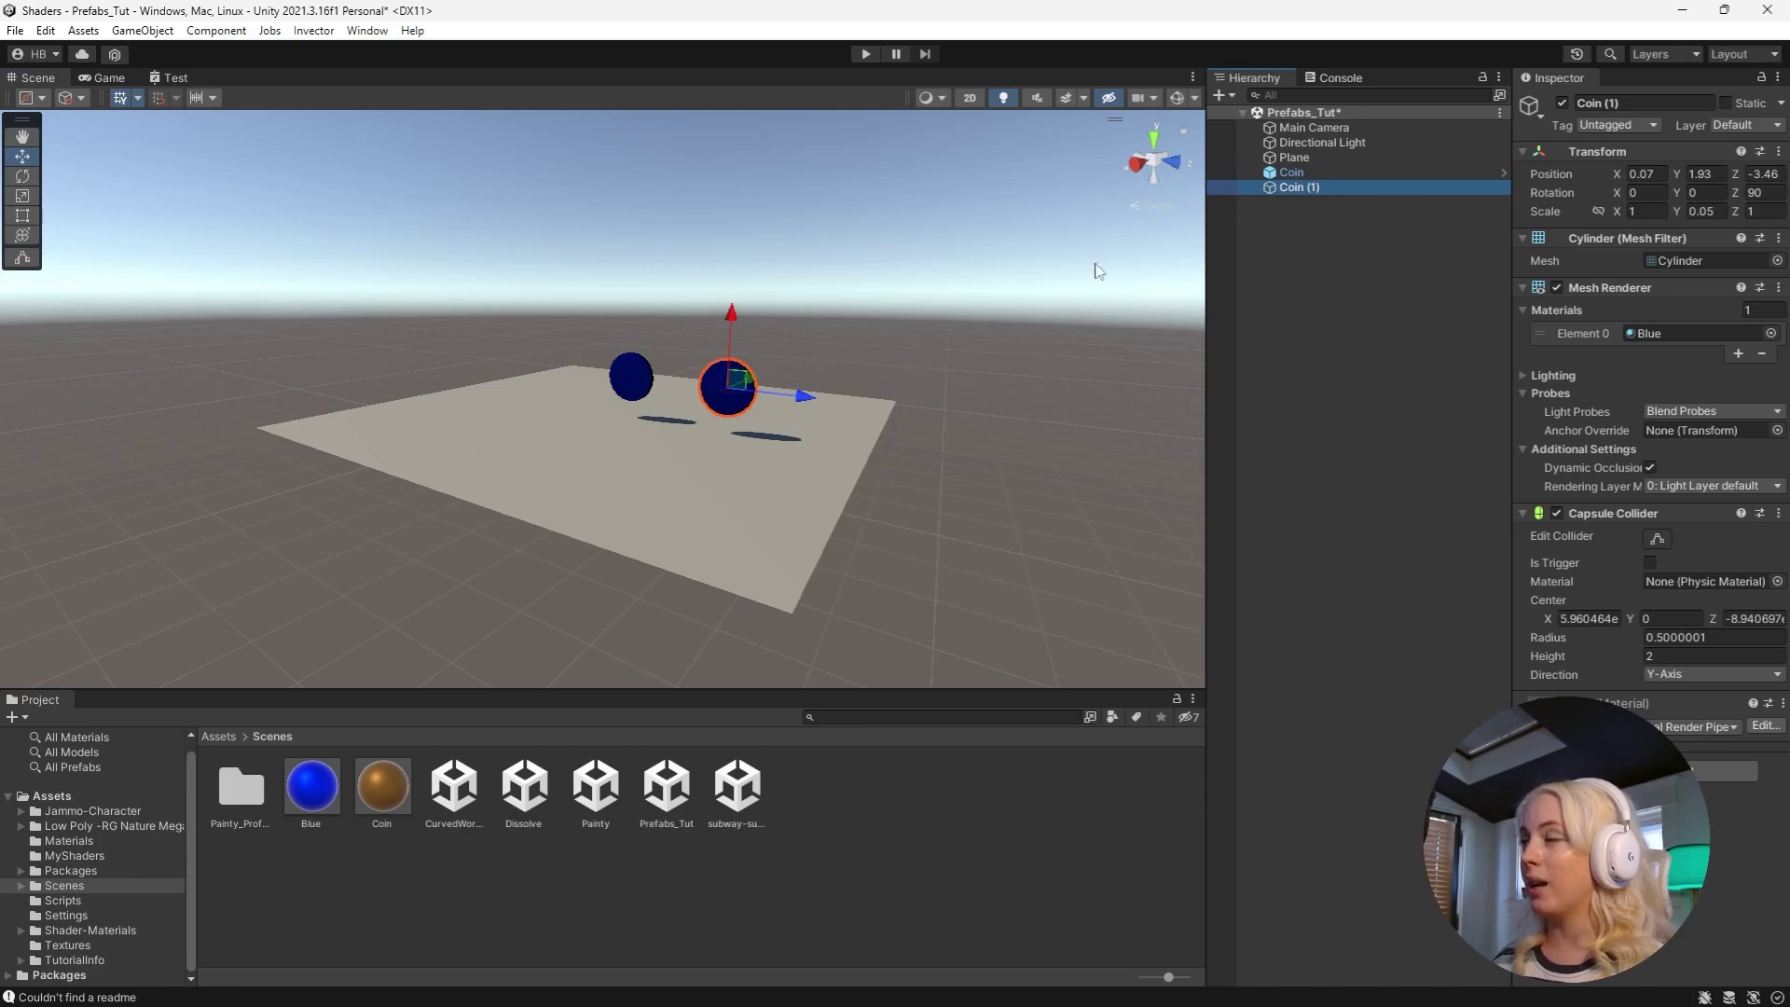
alt+drag(778, 441, 823, 372)
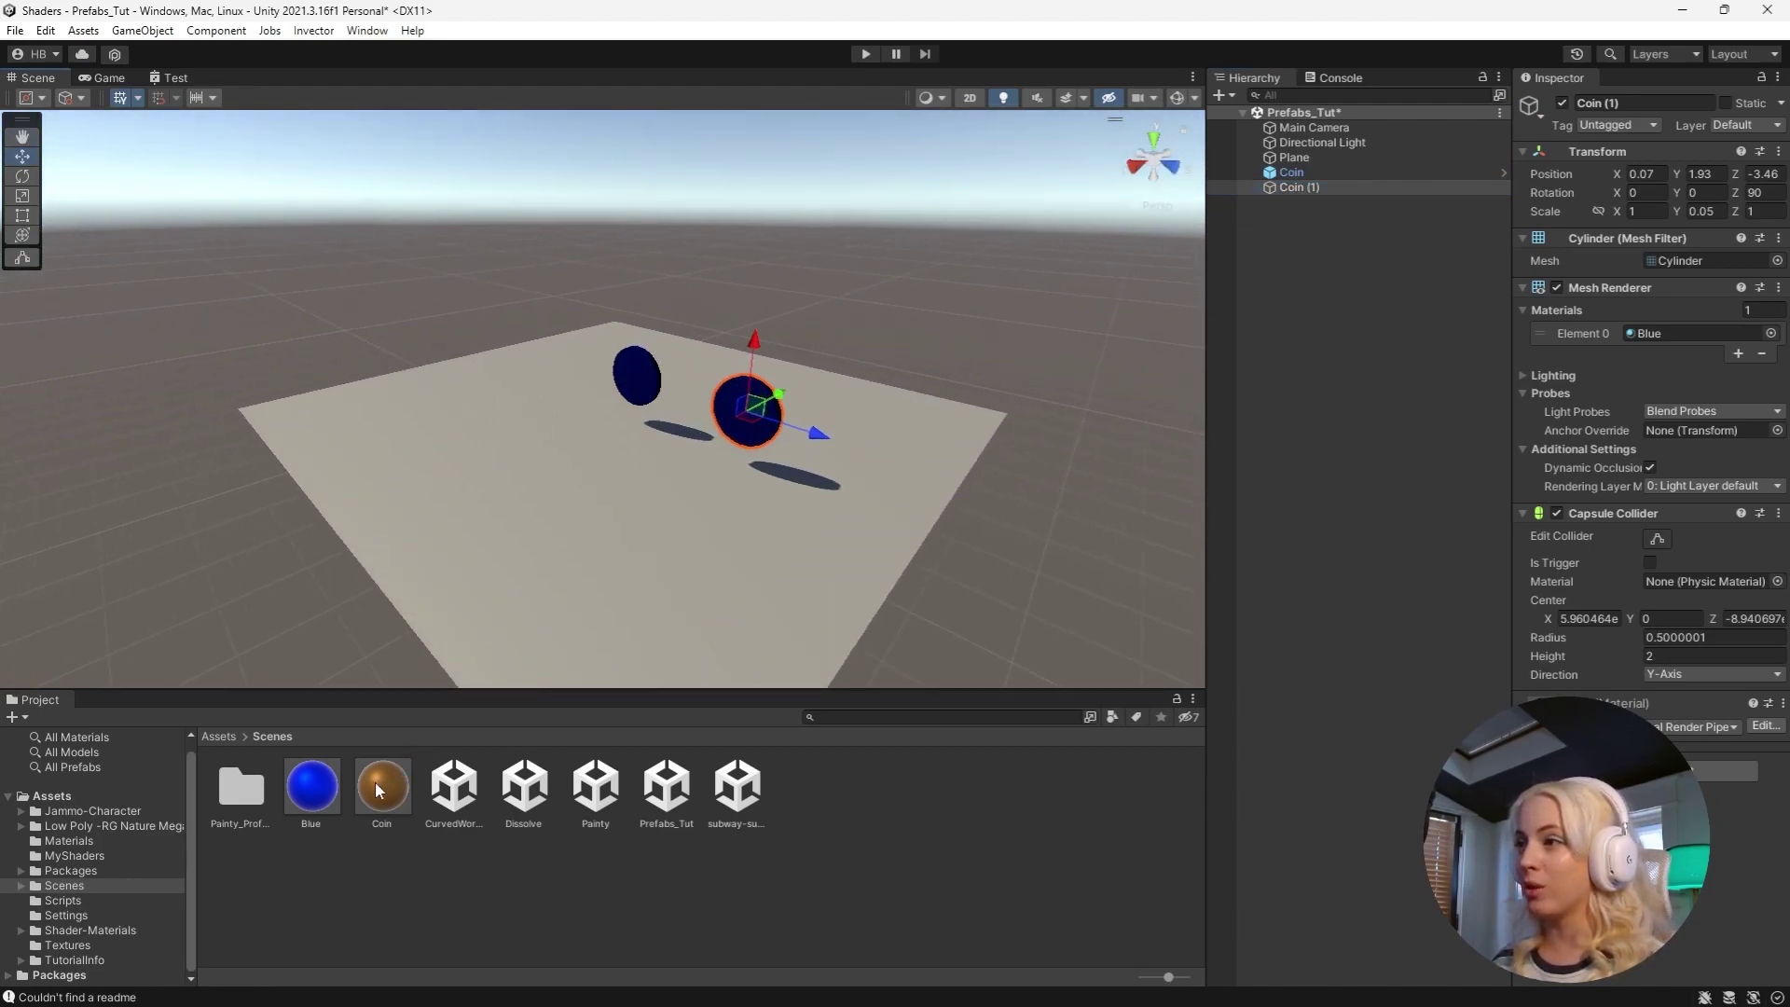
drag(375, 782, 733, 409)
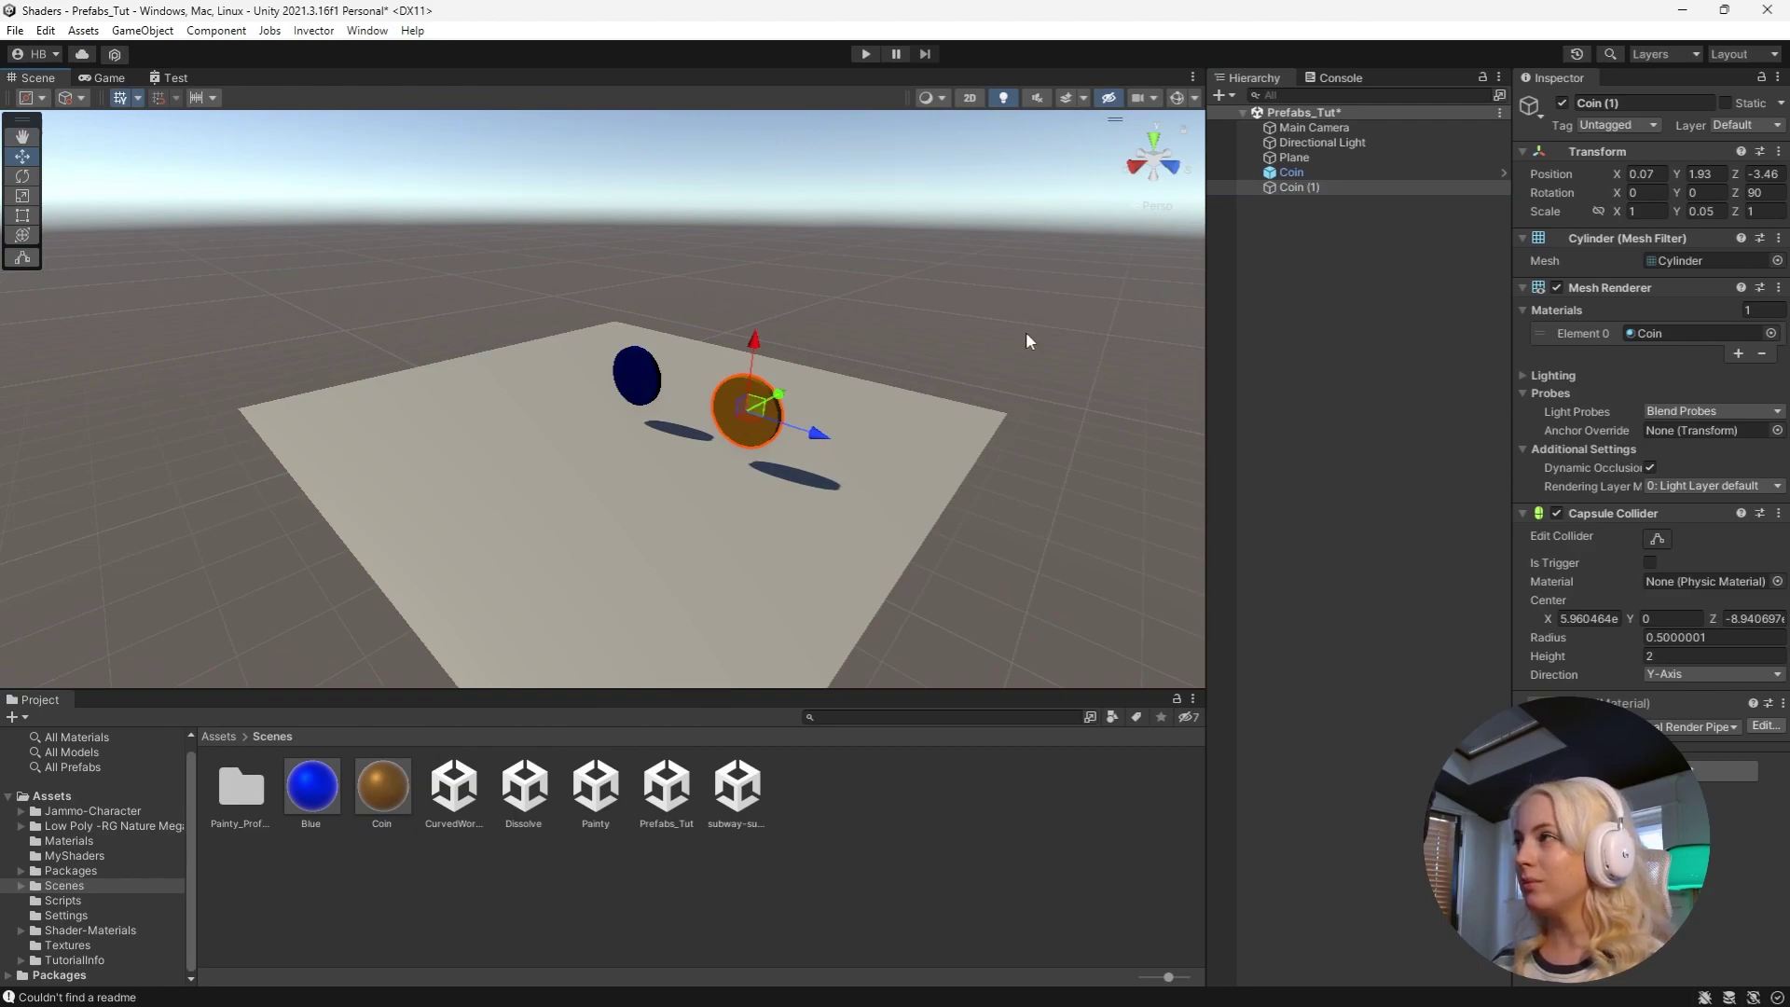
click(1312, 173)
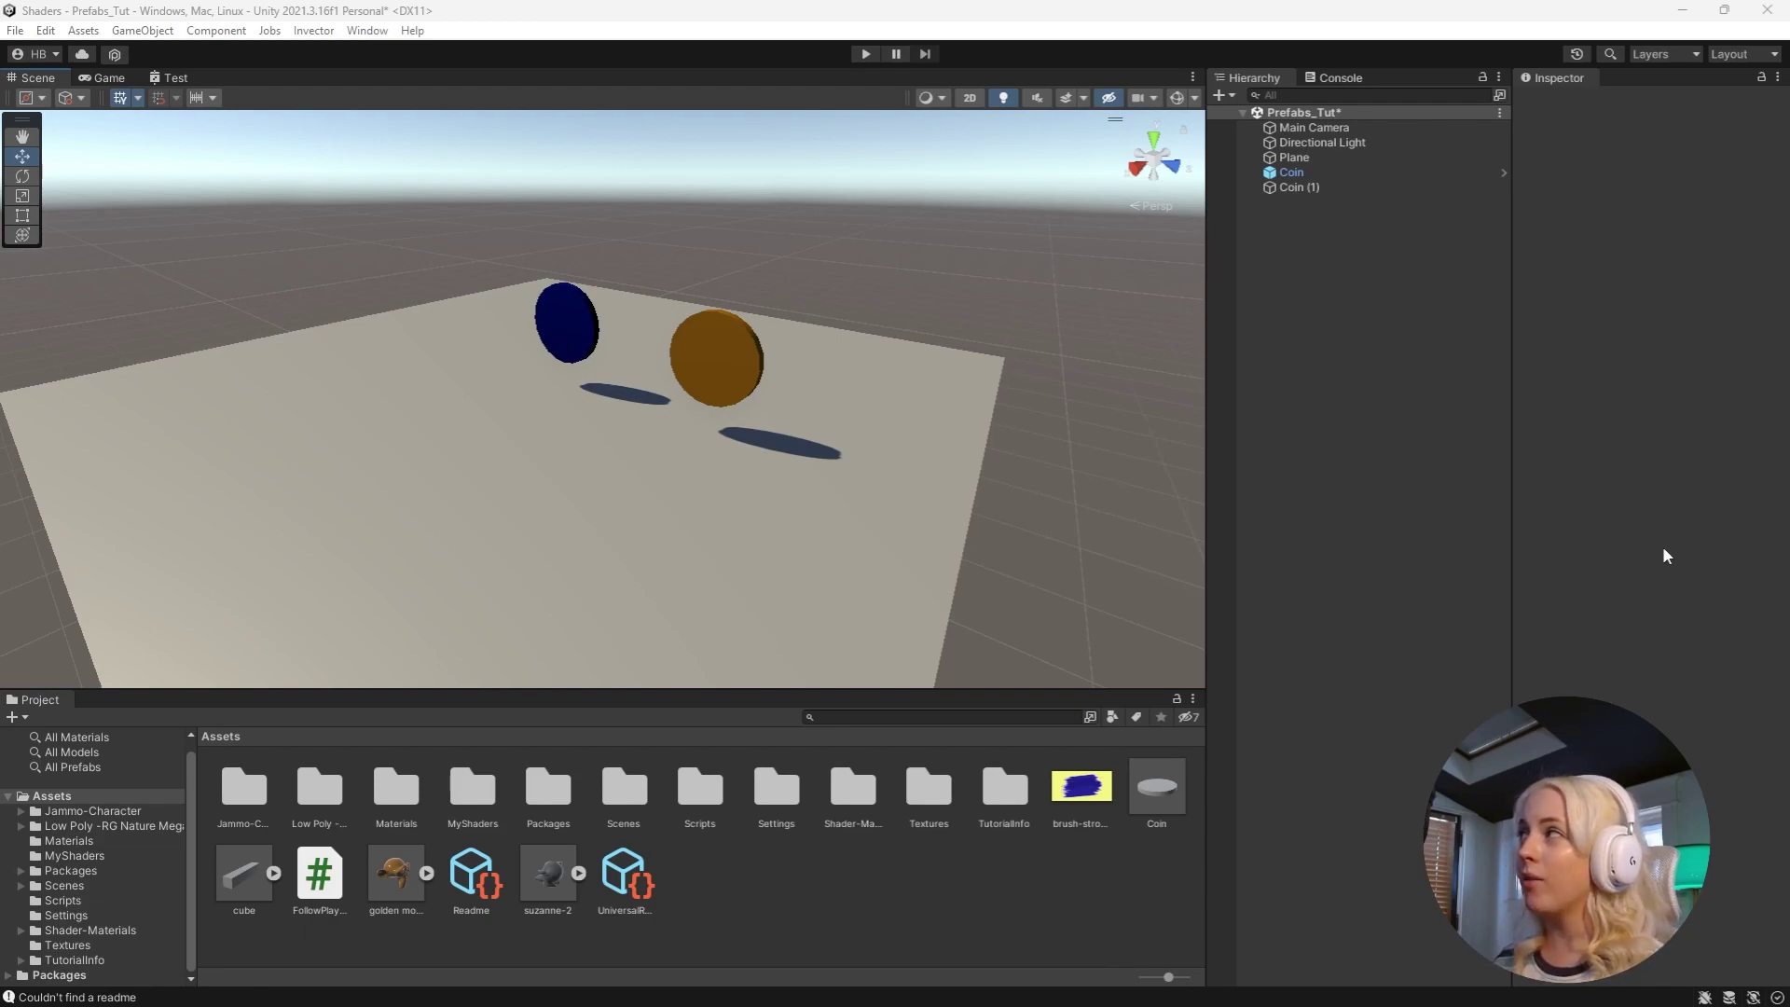
- Select the blue Coin, then the orange Coin (1), to compare them in the Inspector
click(1367, 168)
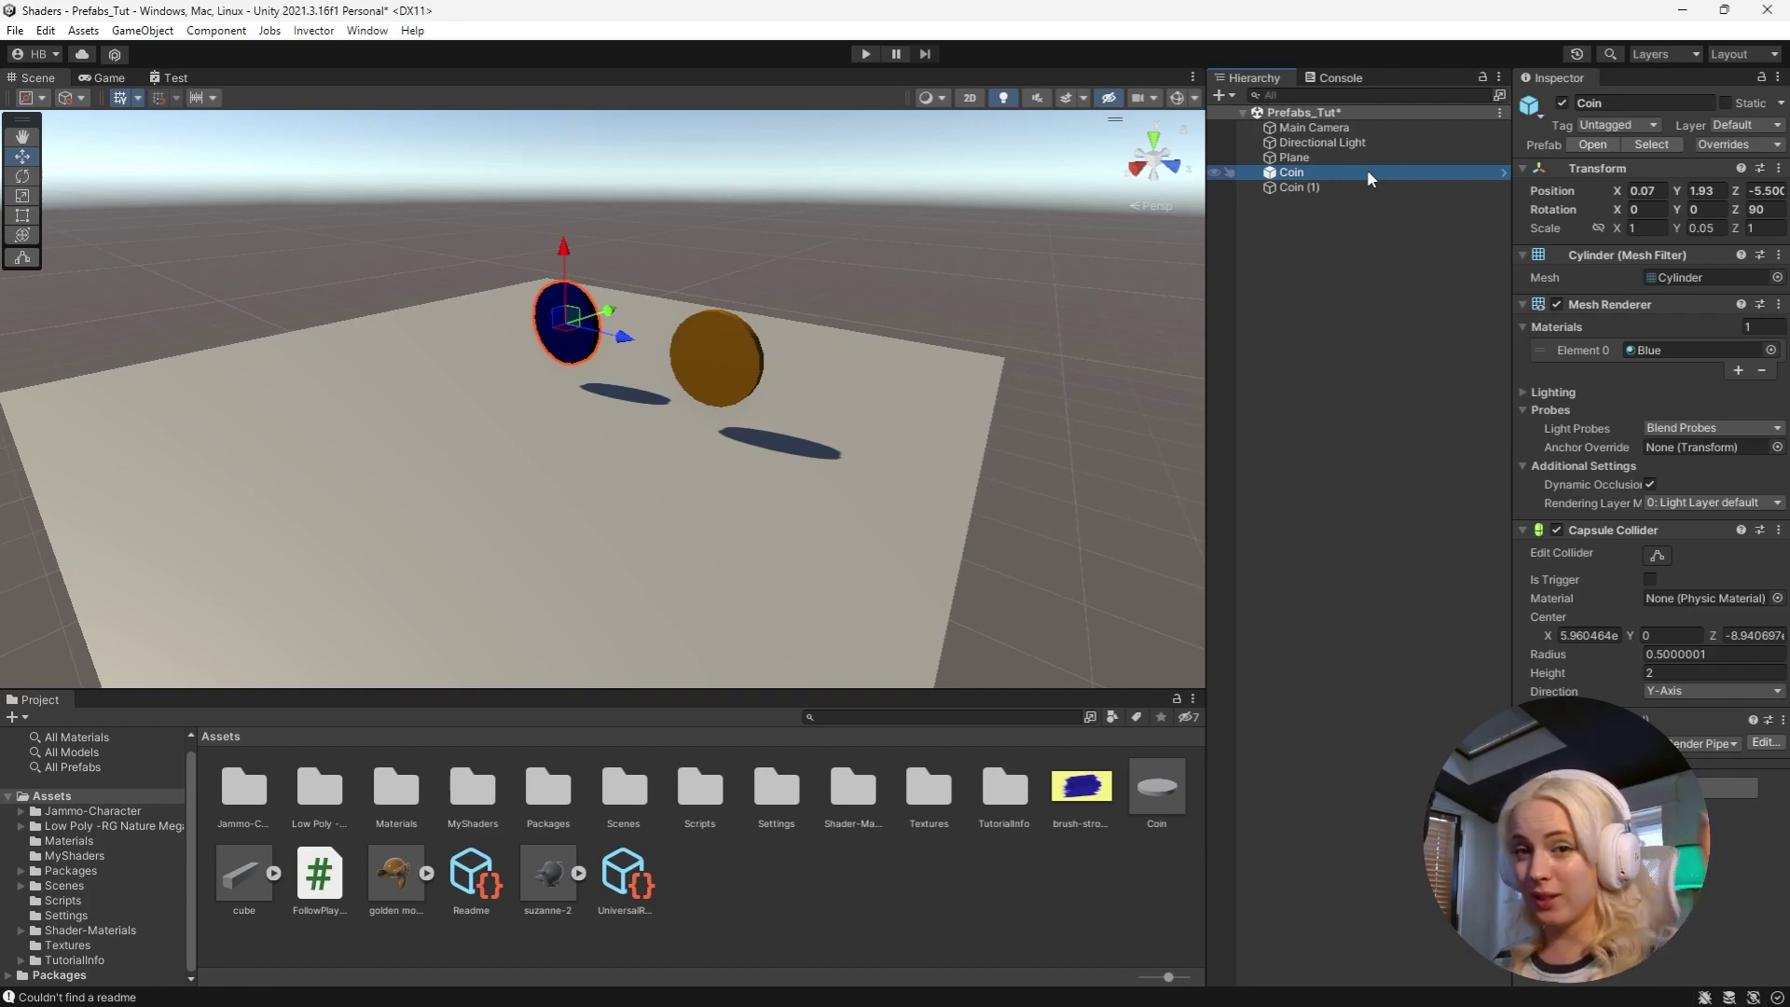
click(1378, 184)
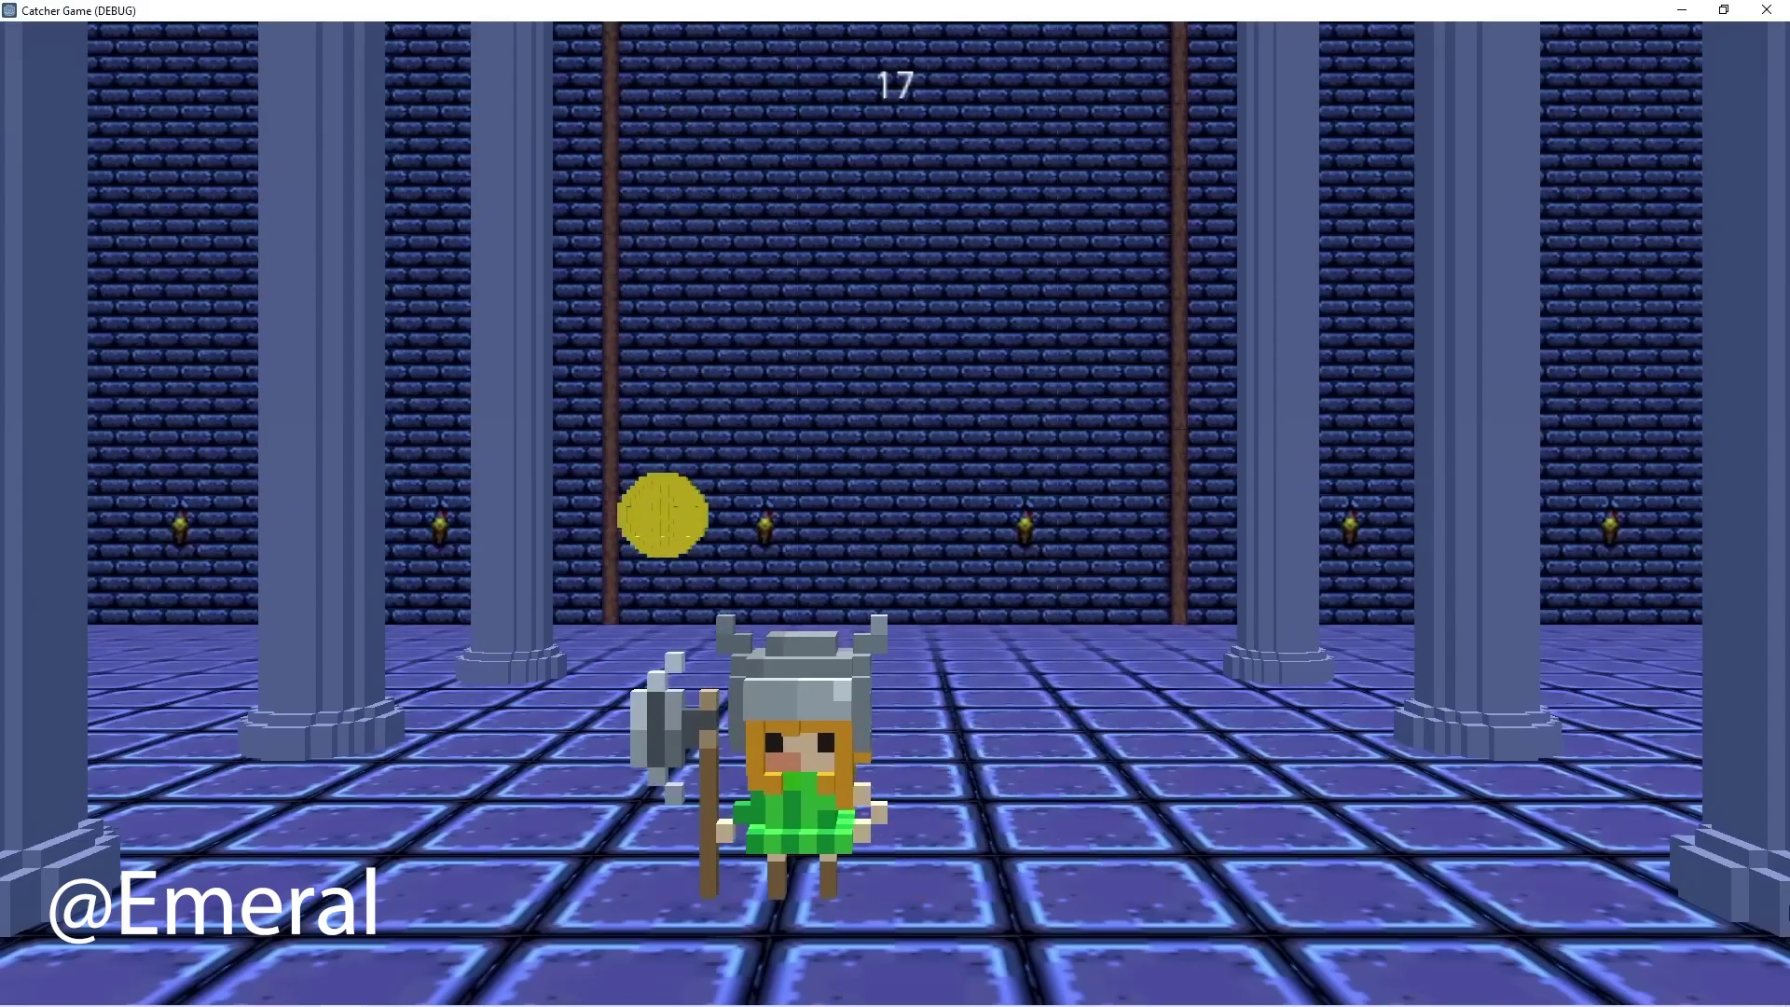
- Steer the catcher left and right with the arrow keys to catch the falling coins
key(Left)
key(Right)
key(Left)
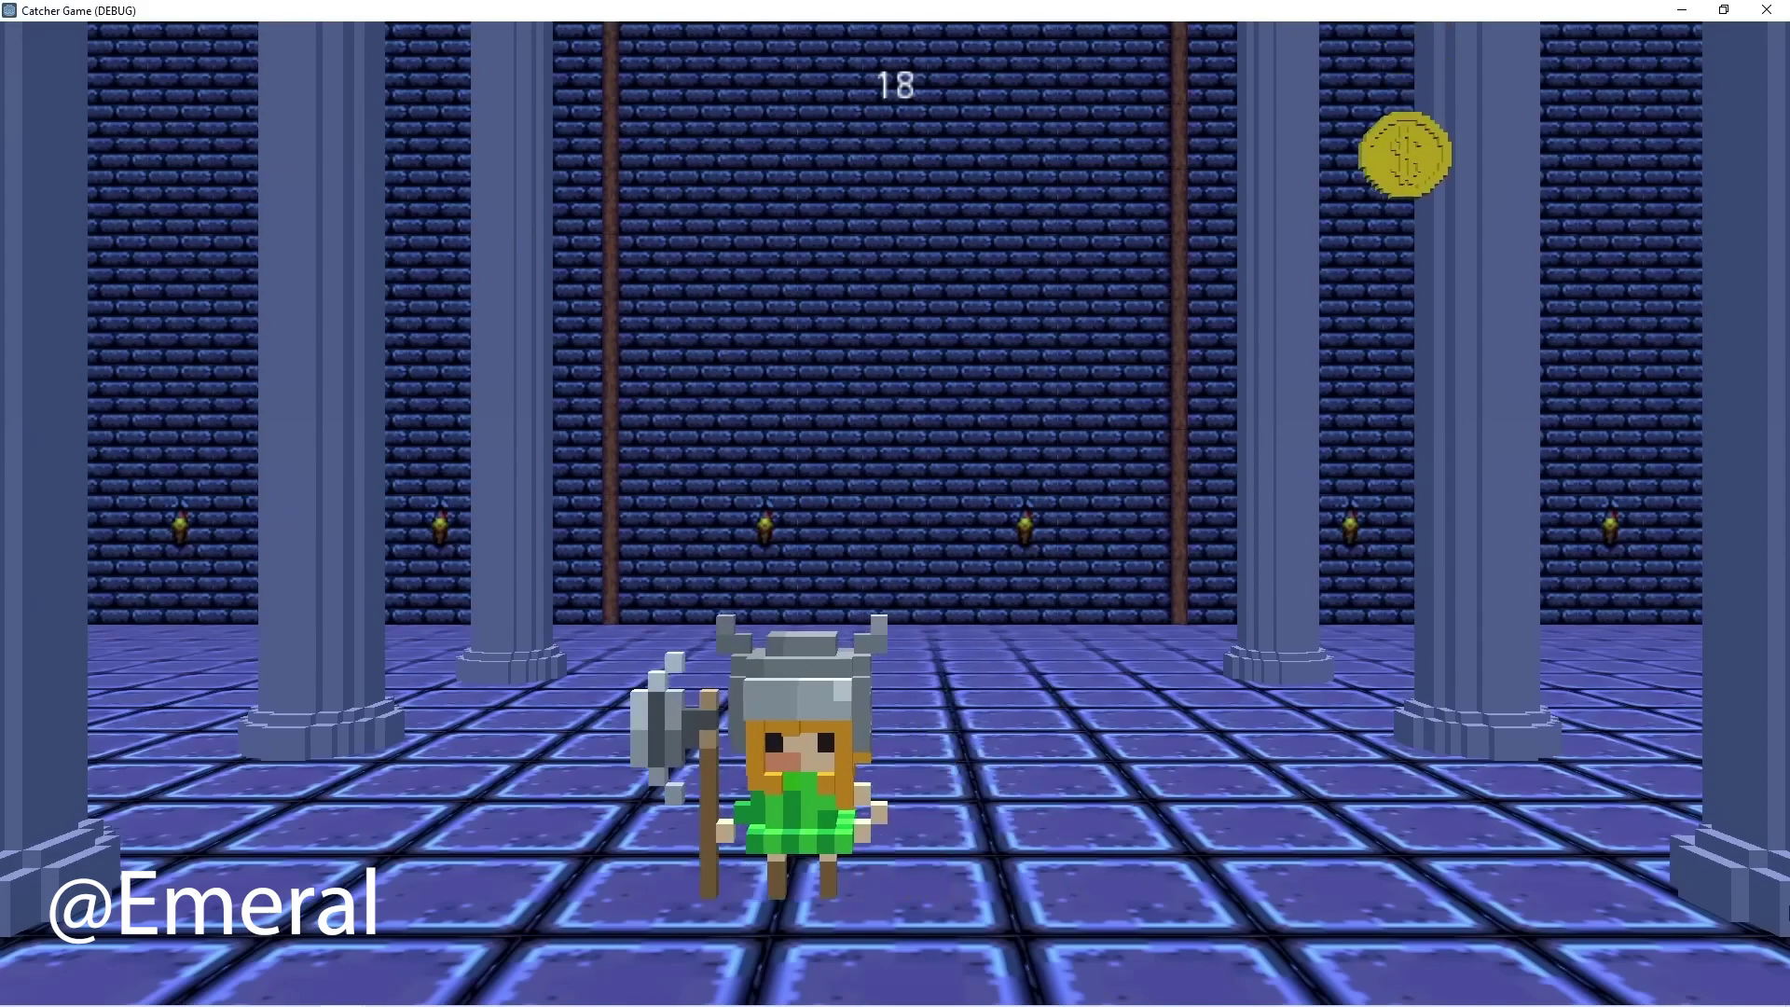
key(Right)
key(Left)
key(Right)
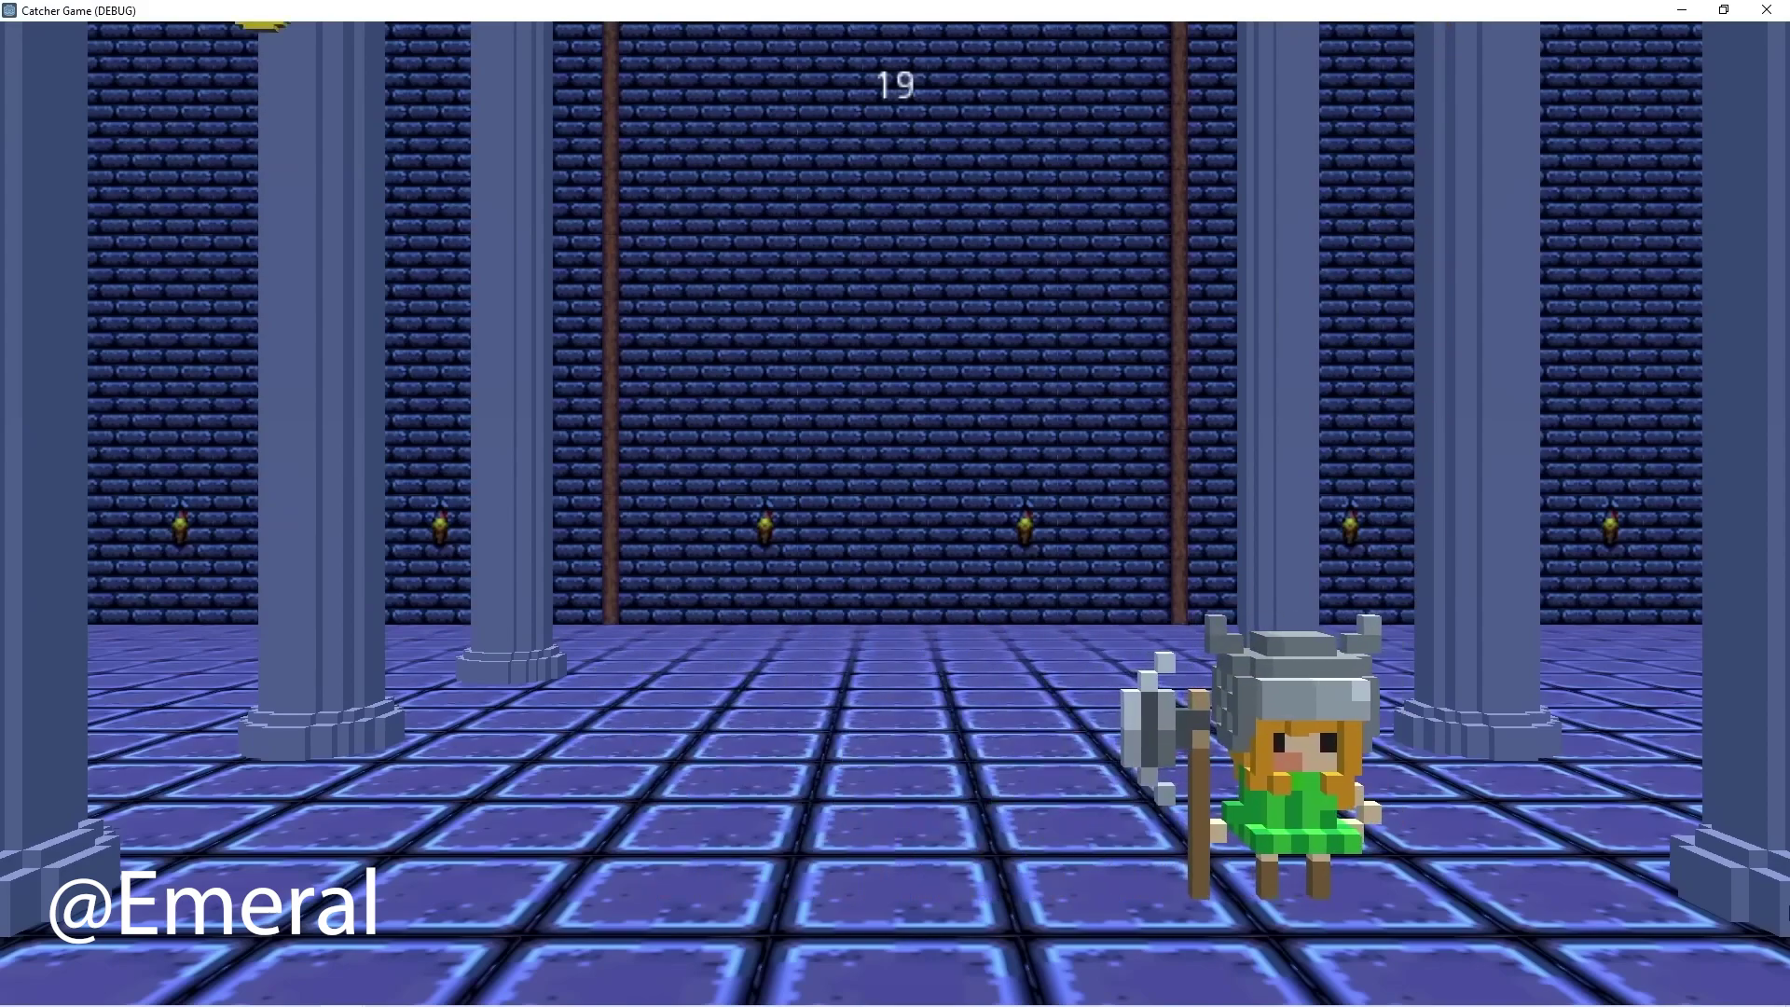
key(Left)
key(Right)
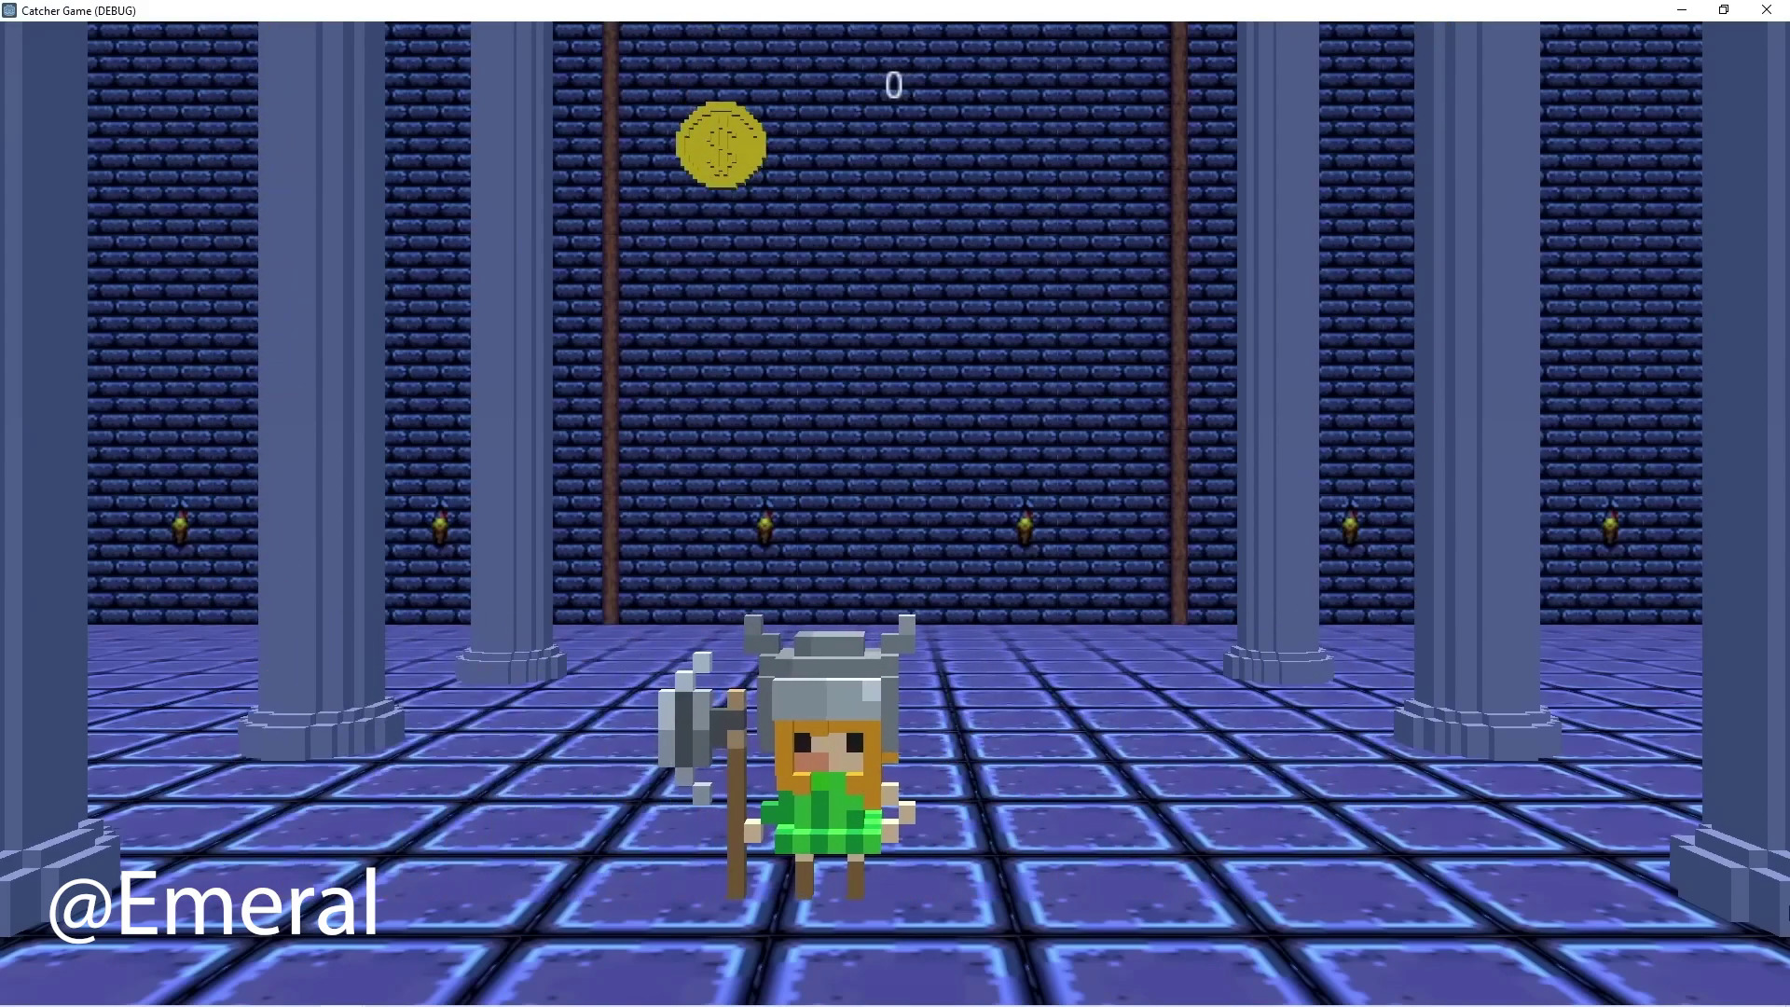
key(Left)
key(Right)
key(Left)
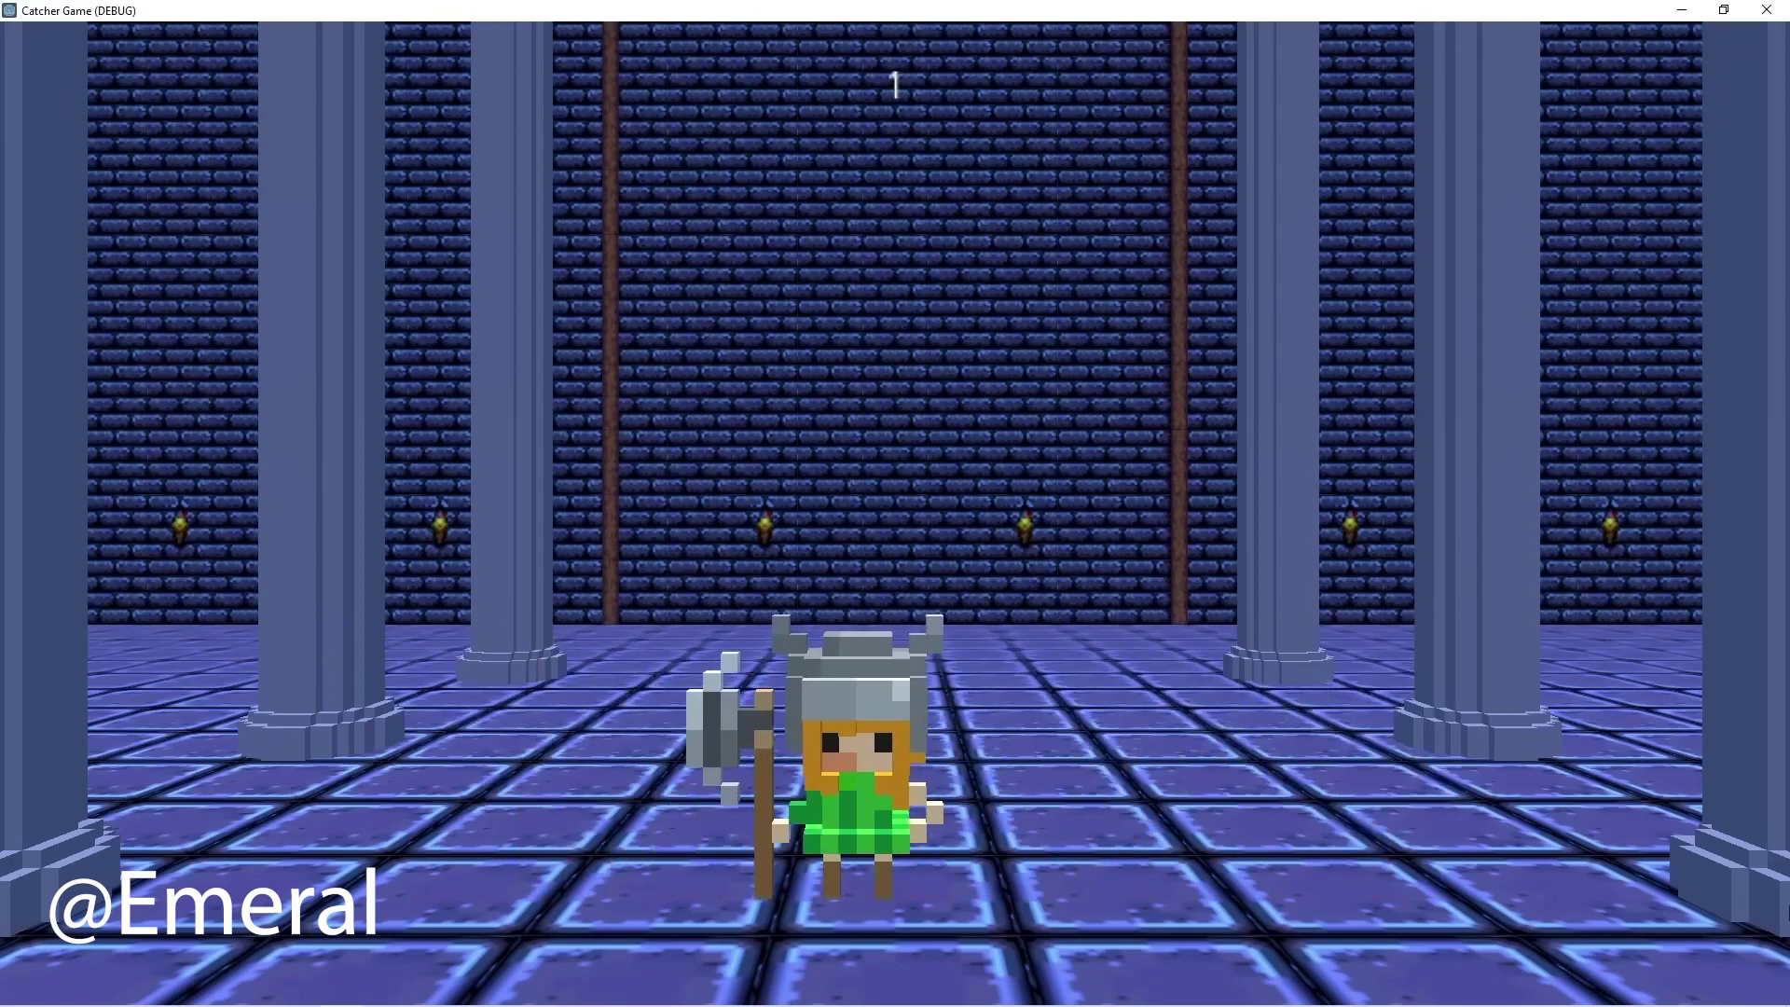
key(Right)
key(Left)
key(Right)
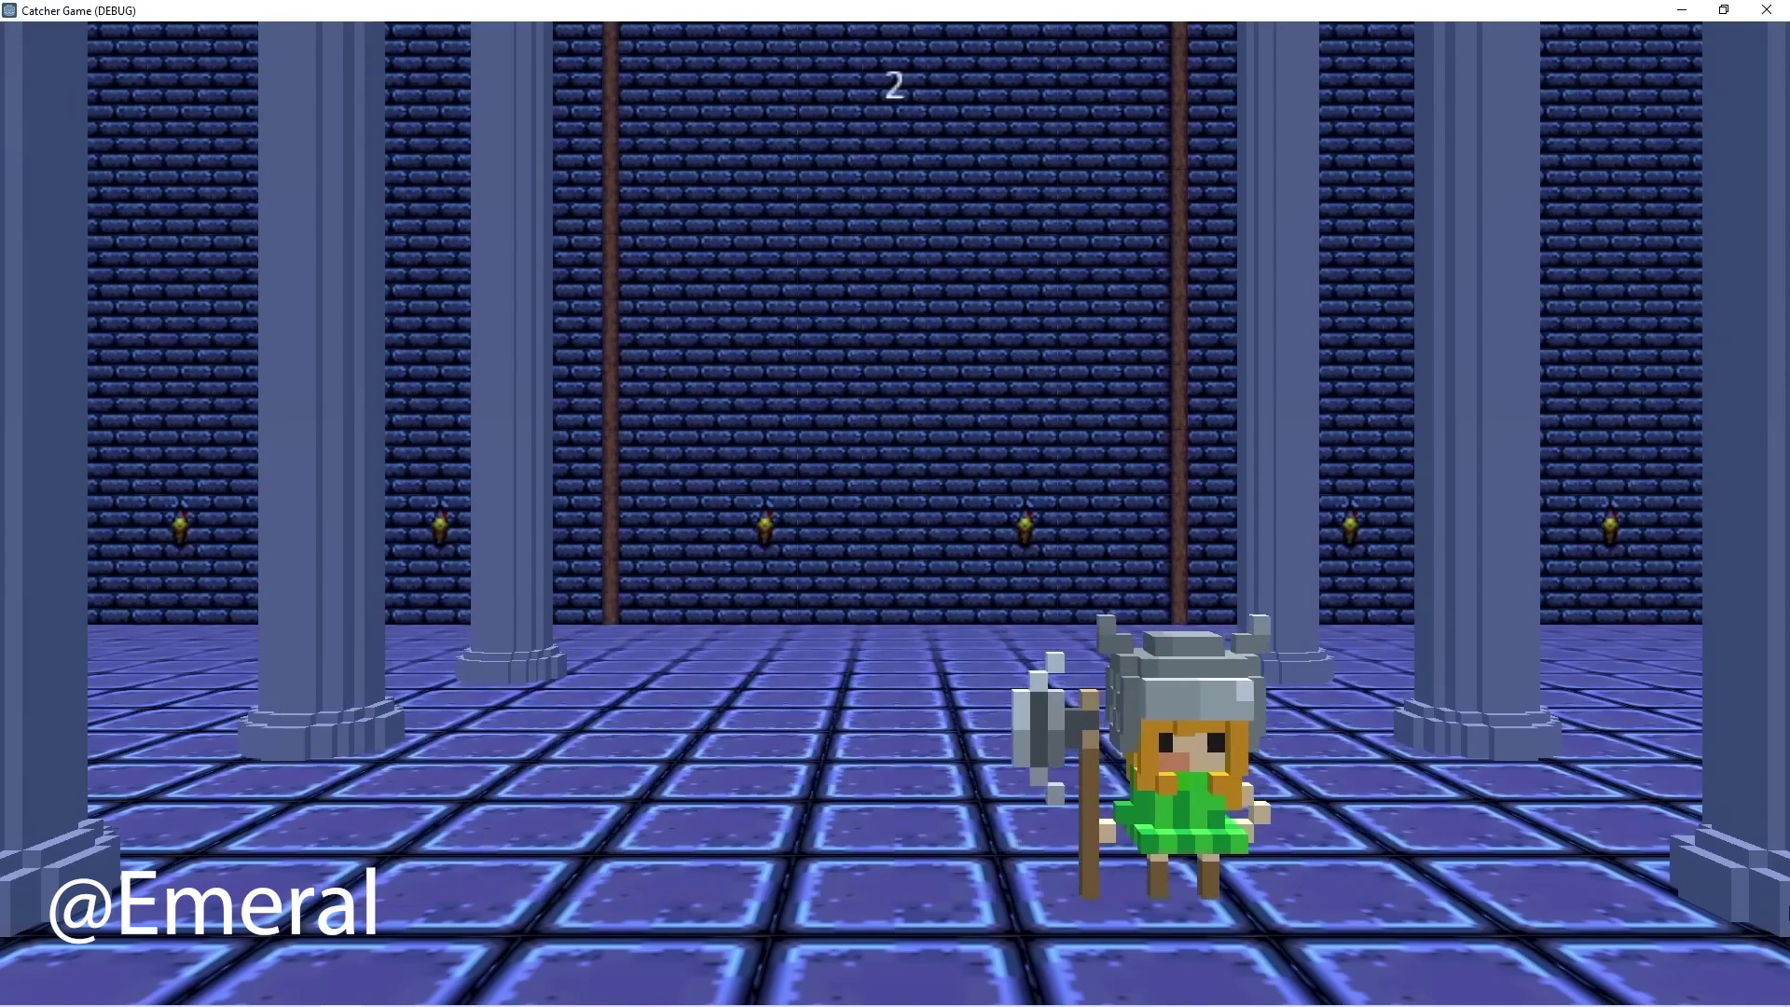
key(Right)
key(Left)
key(Right)
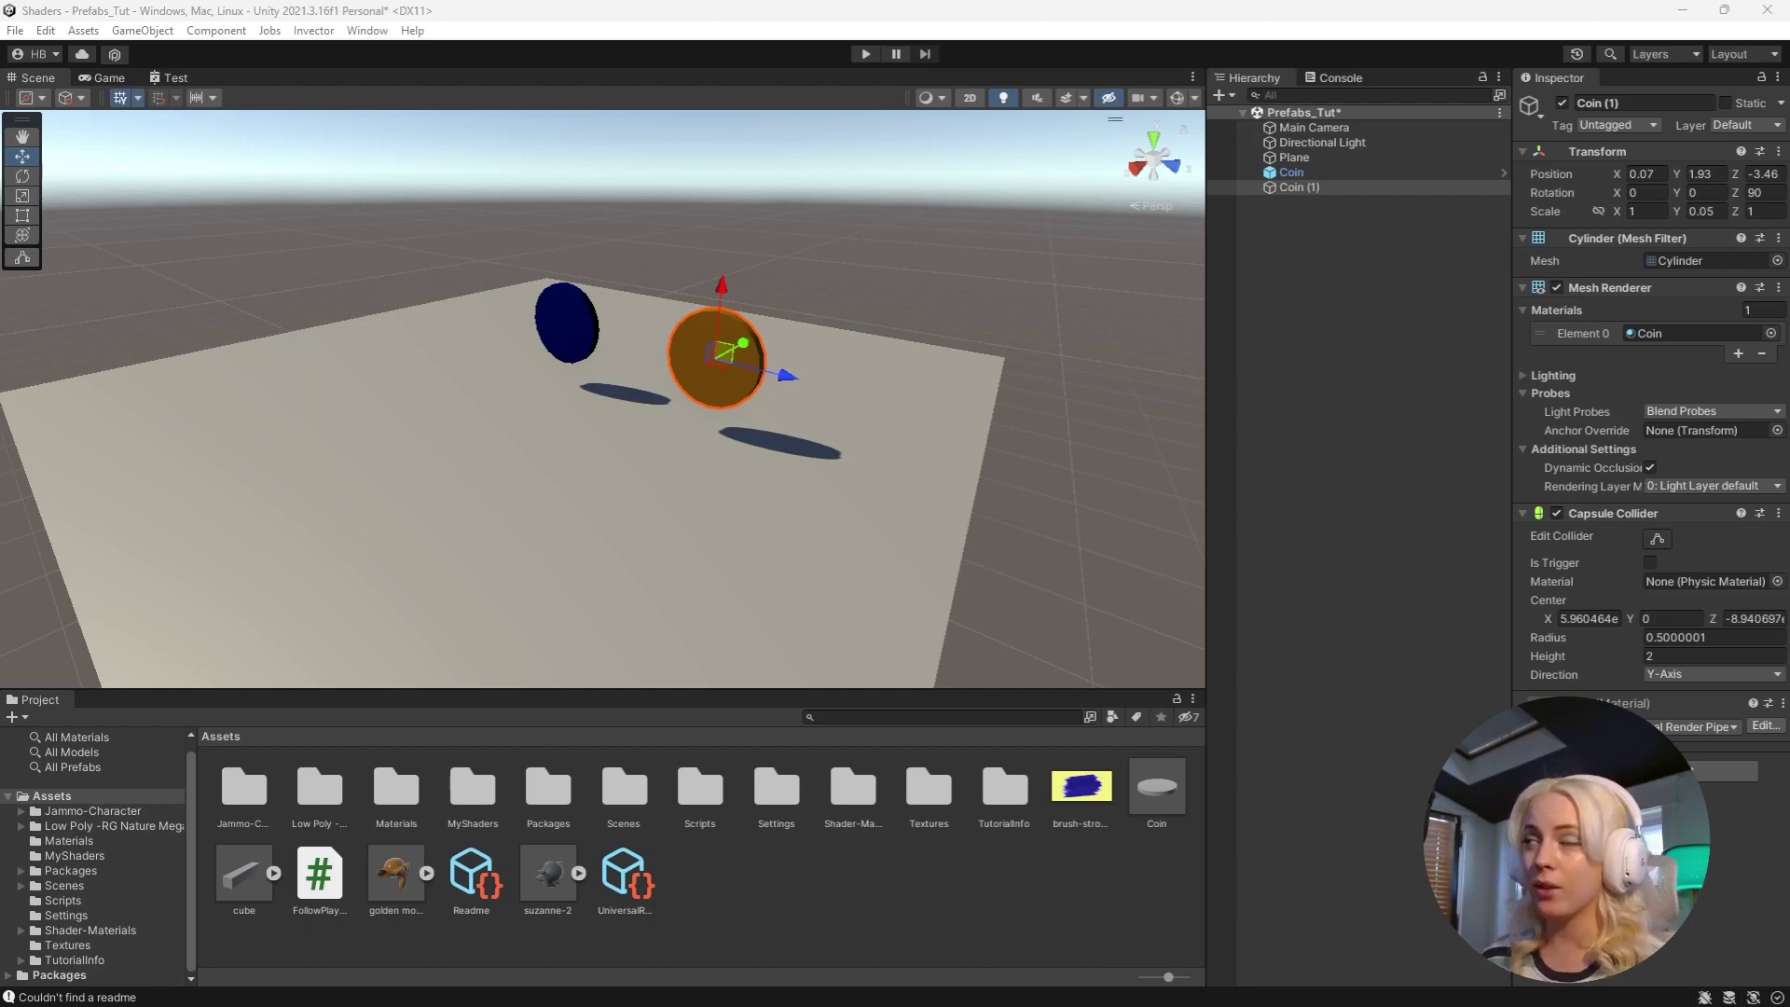
- Delete the blue Coin, then duplicate the orange coin twice and move the copies
click(1384, 171)
key(Delete)
click(1384, 173)
key(ctrl+d)
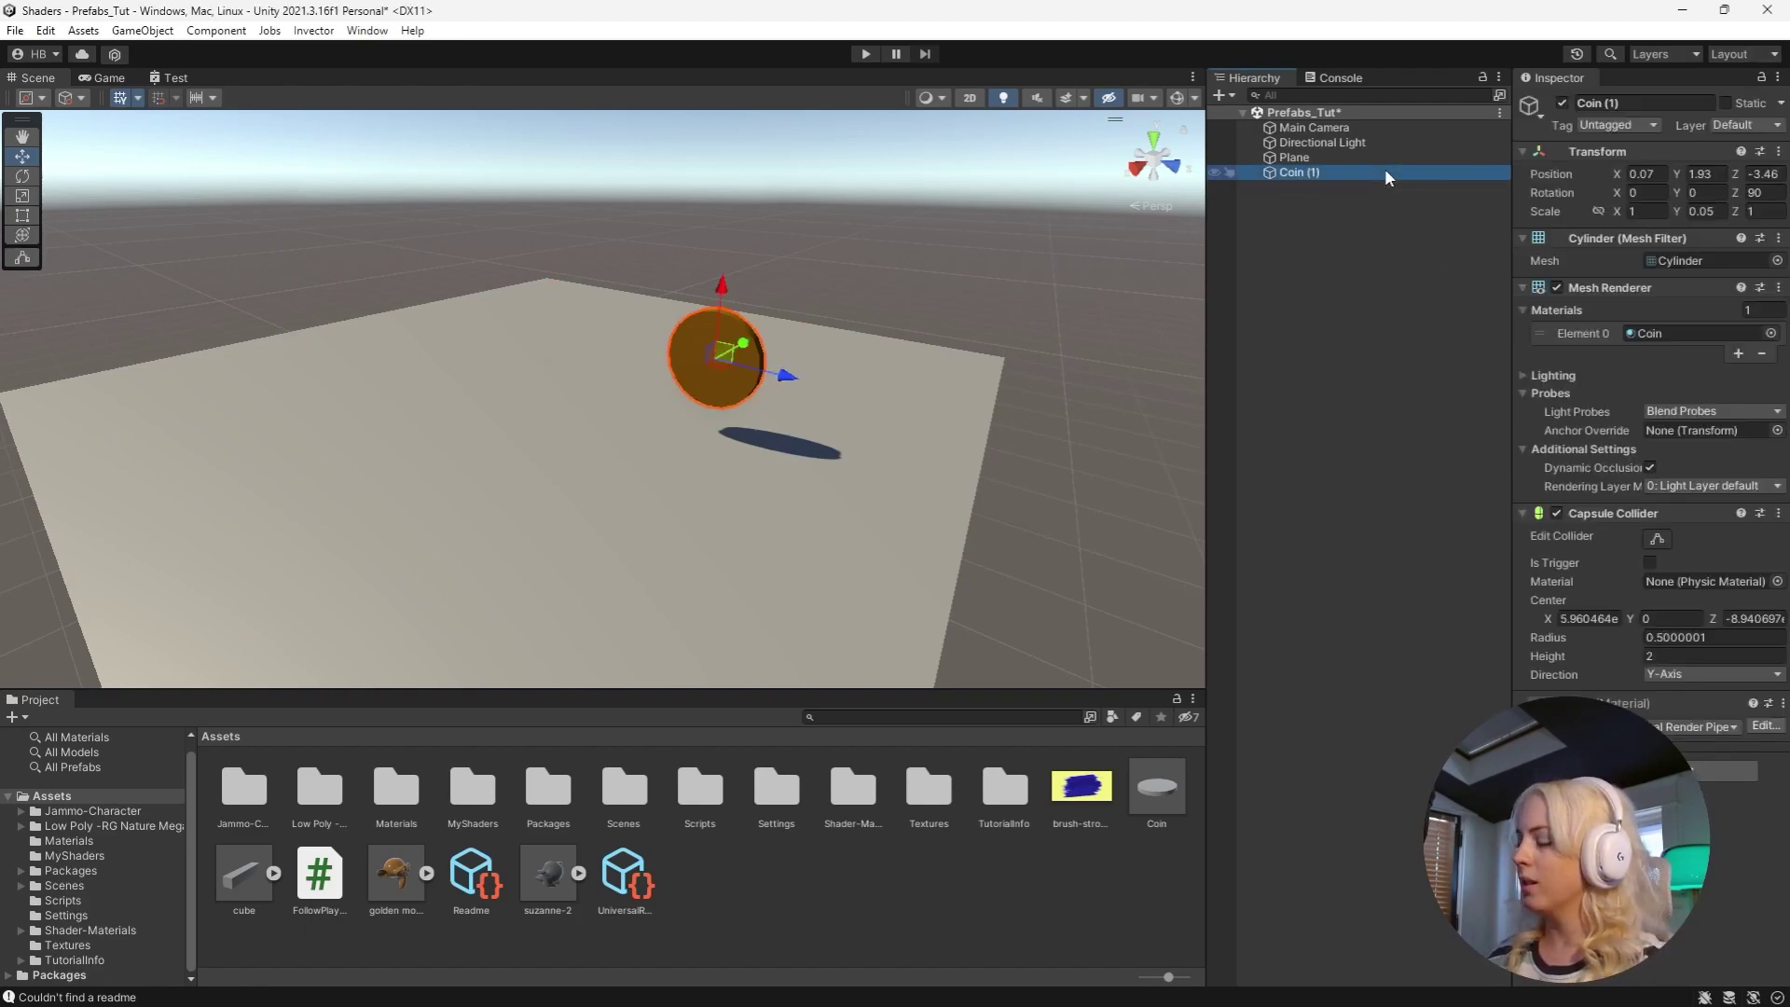
mouse_move(751, 345)
mouse_down()
mouse_move(660, 388)
mouse_move(512, 372)
mouse_move(617, 405)
mouse_up()
key(ctrl+d)
key(ctrl+d)
mouse_move(615, 407)
alt+mouse_down()
mouse_move(779, 359)
mouse_move(771, 408)
alt+mouse_up()
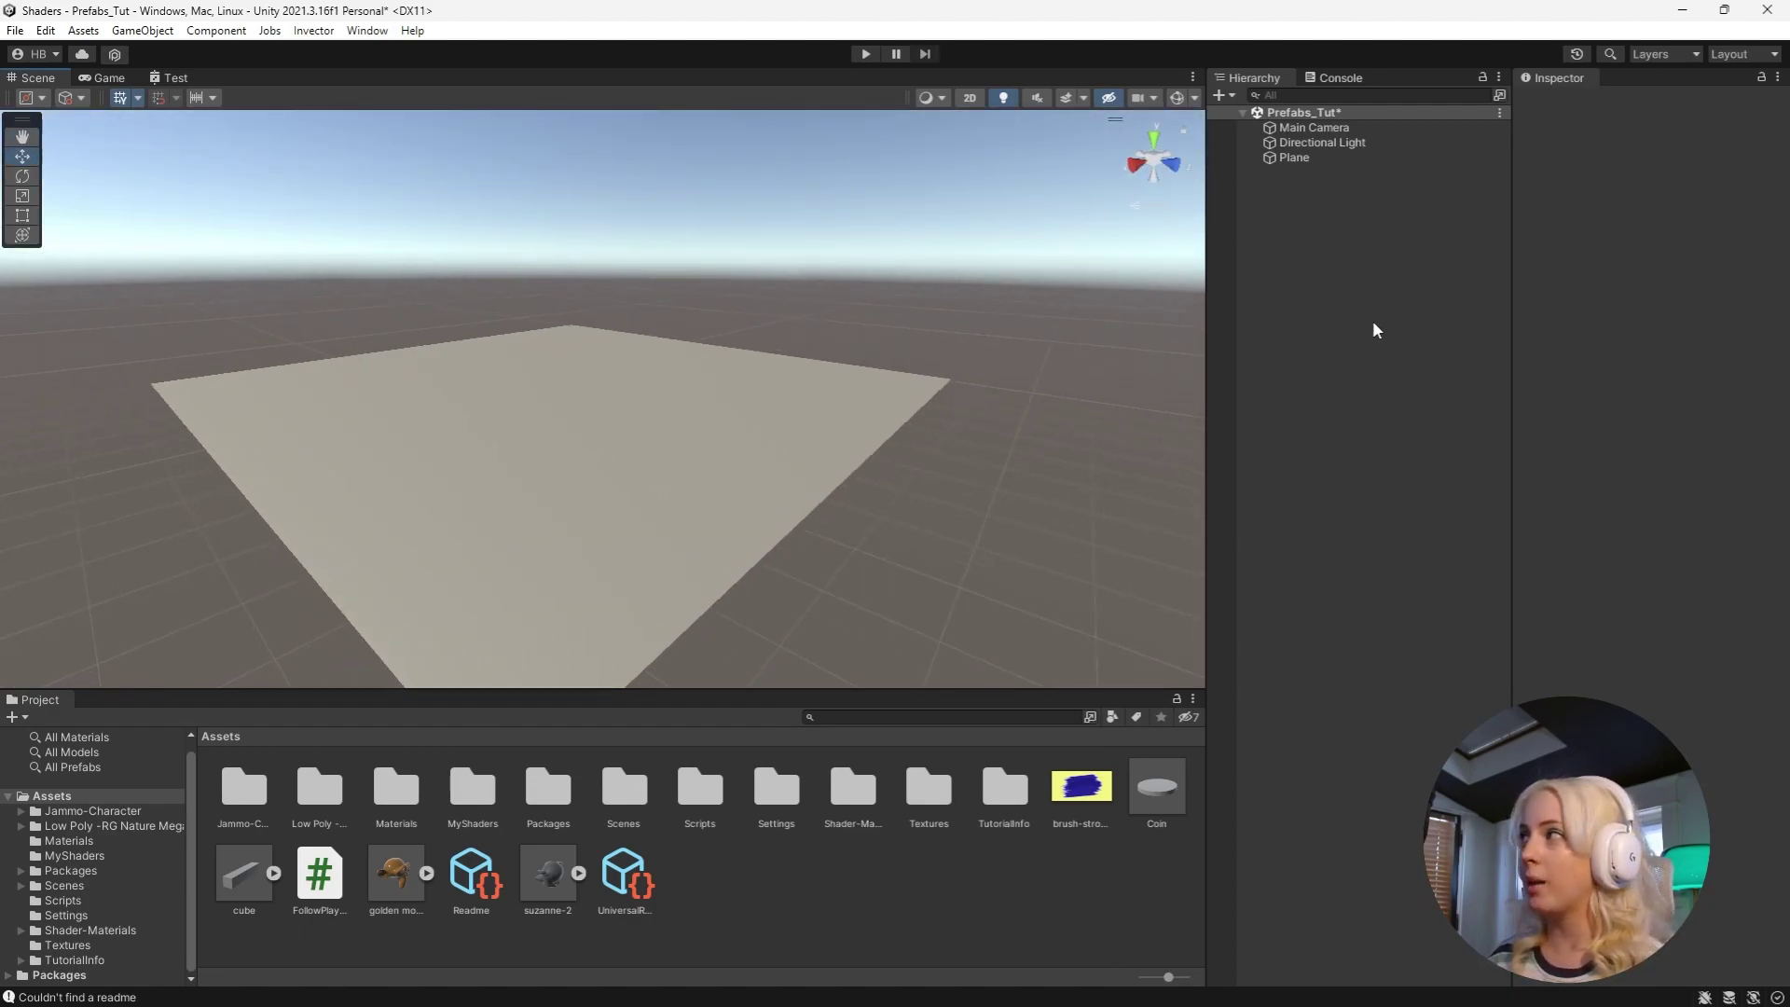
- Create an empty object named CoinSpawner and begin adding a new SpawnCoins script
right_click(1267, 198)
click(1358, 427)
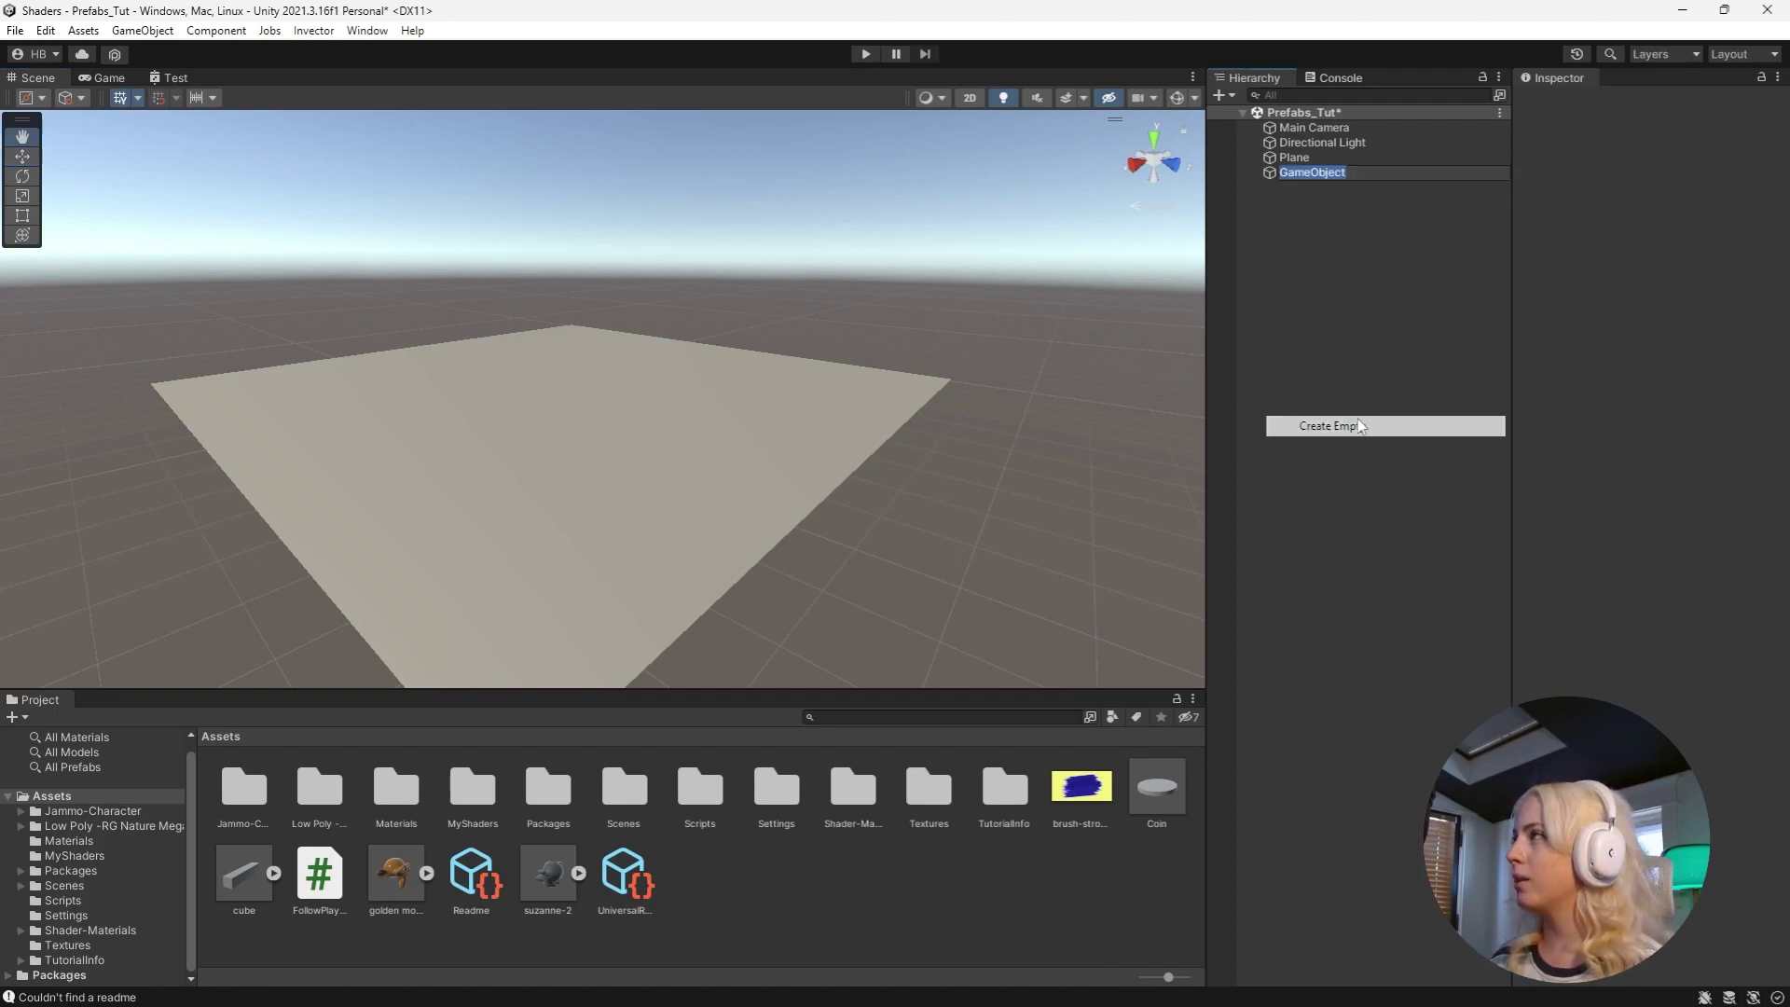
text(CoinSpaw)
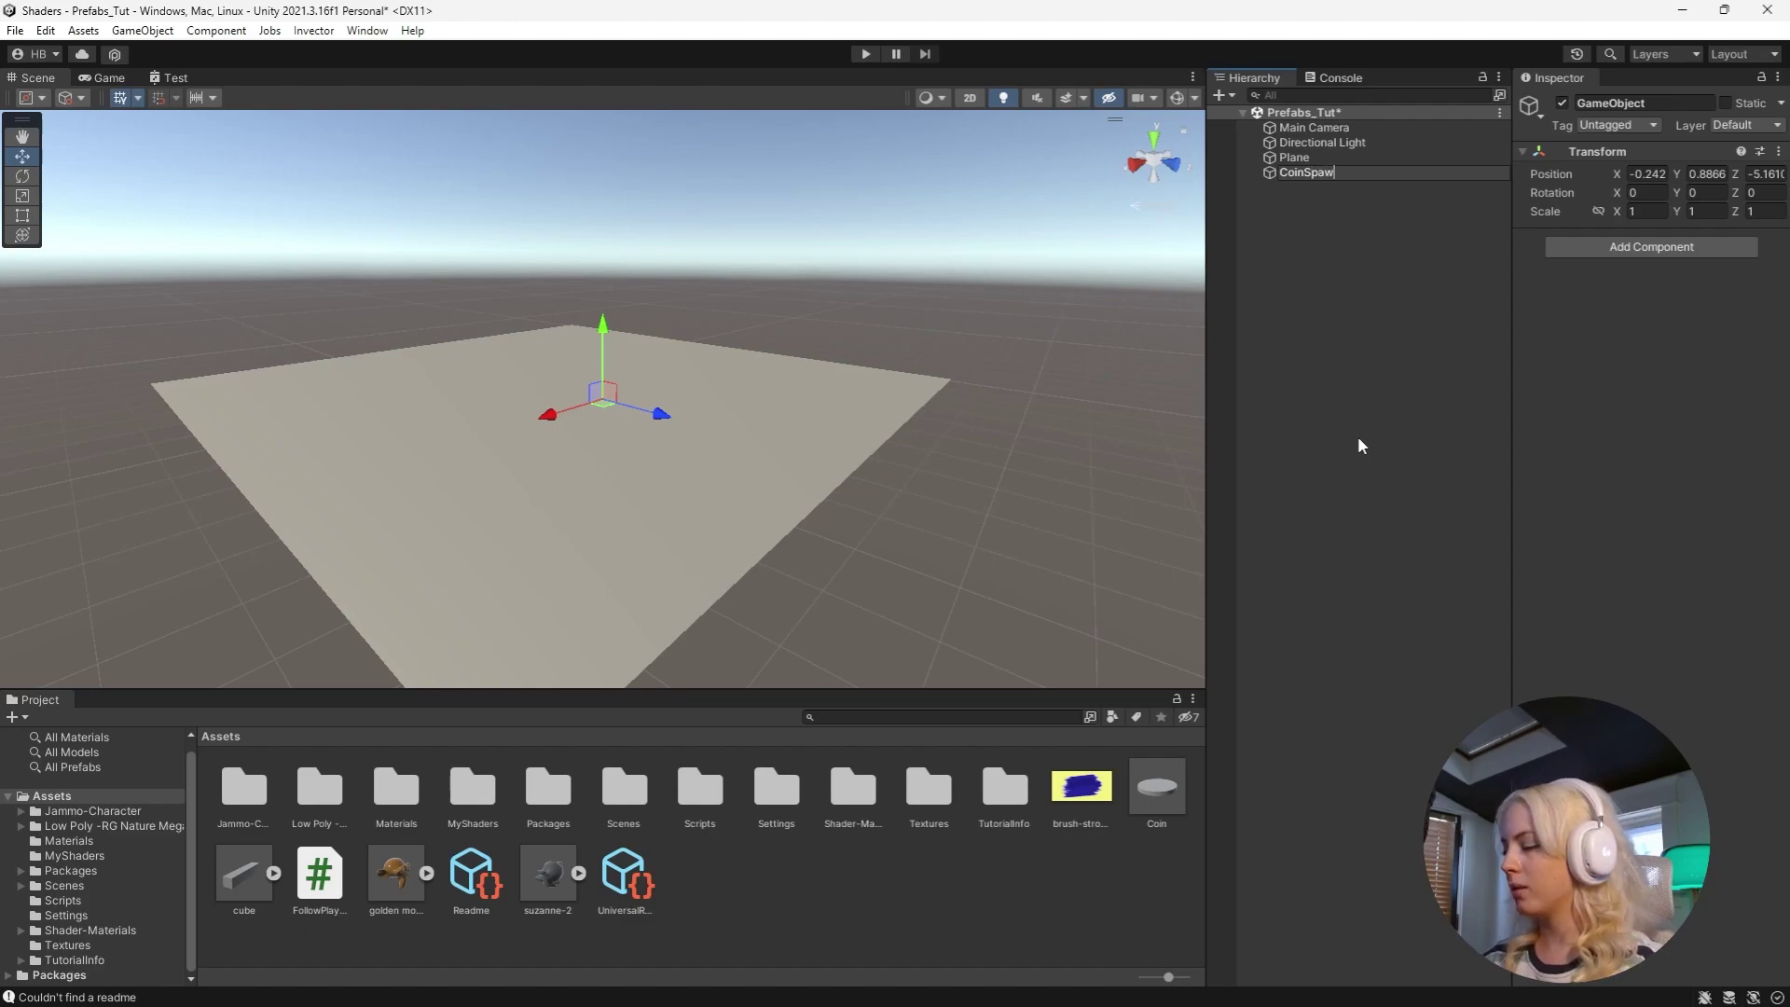
text(ner)
click(1370, 224)
click(1367, 168)
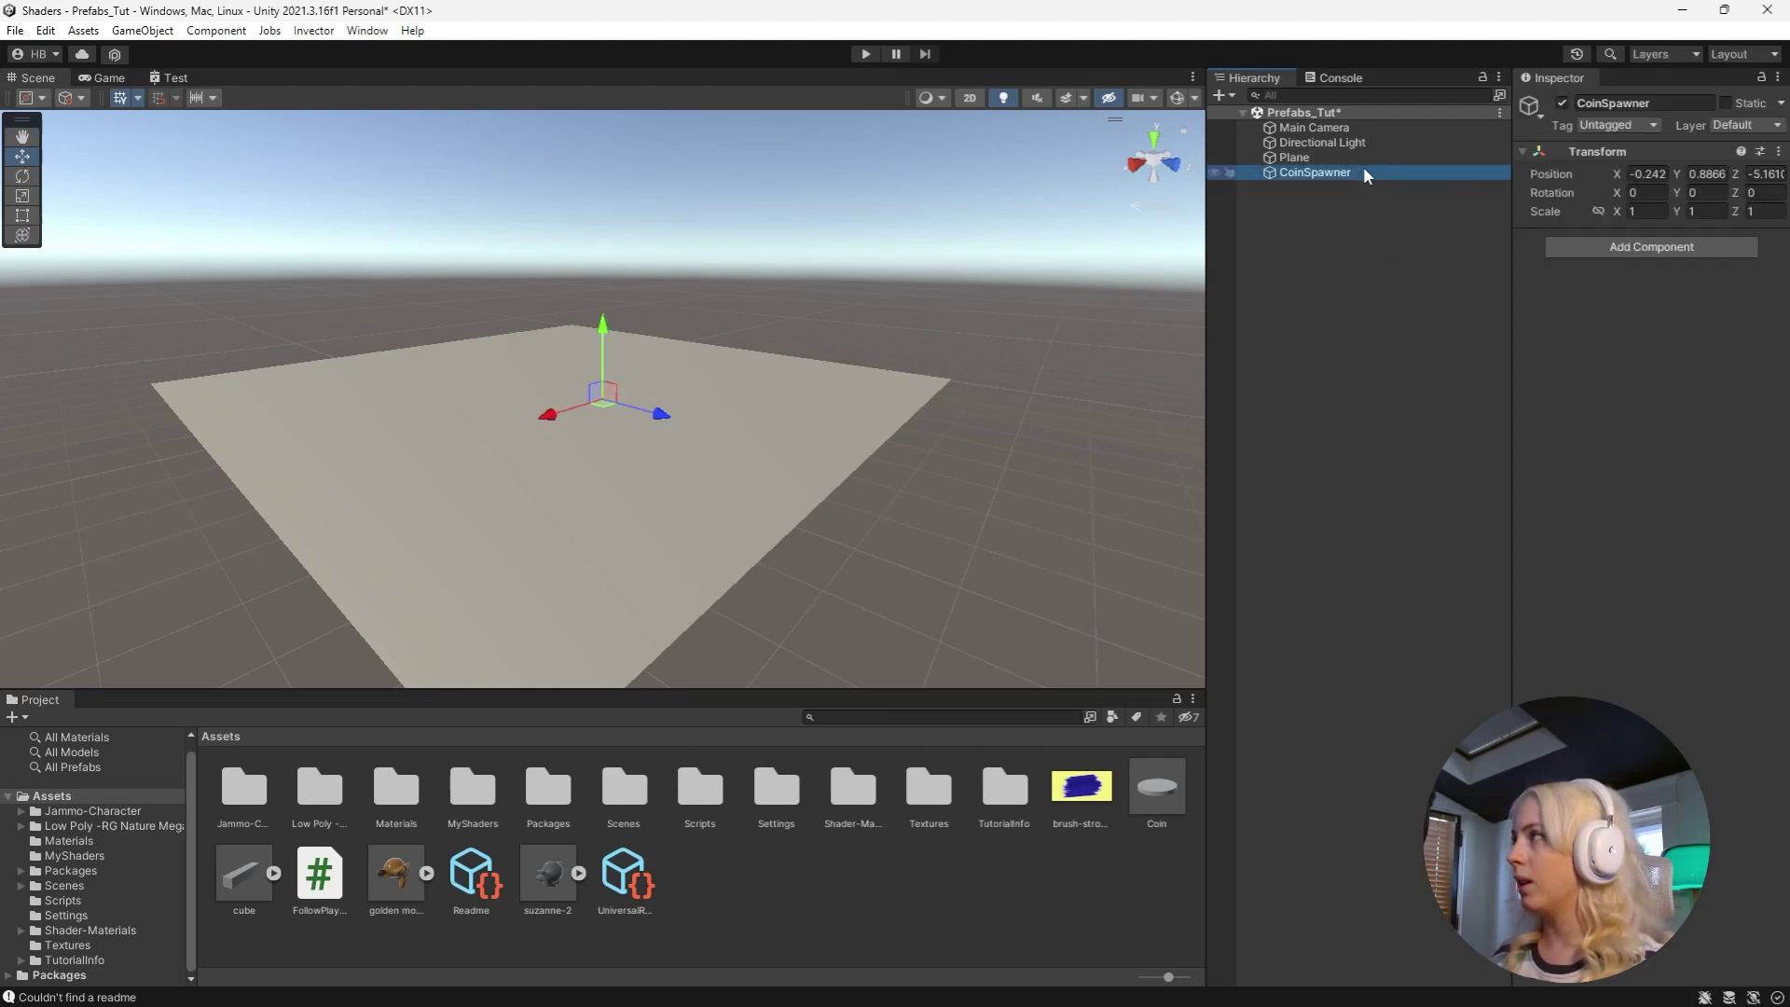
click(1625, 248)
text(rig)
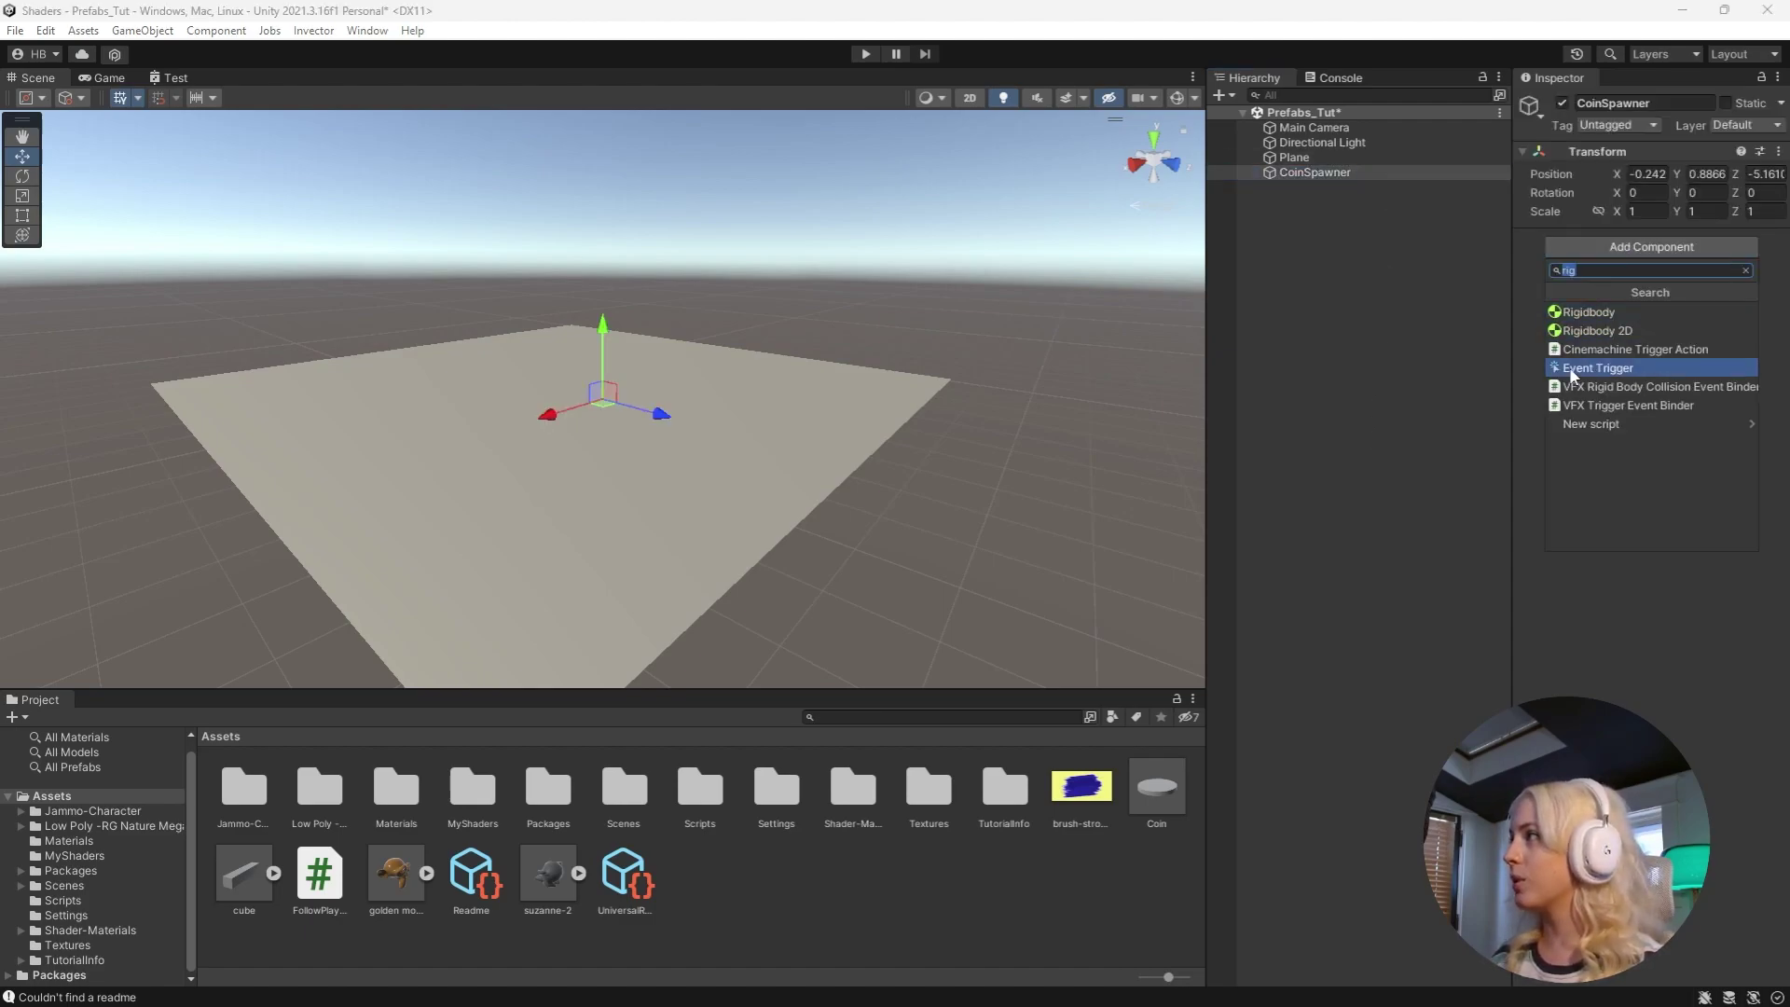
click(1591, 423)
text(Sp)
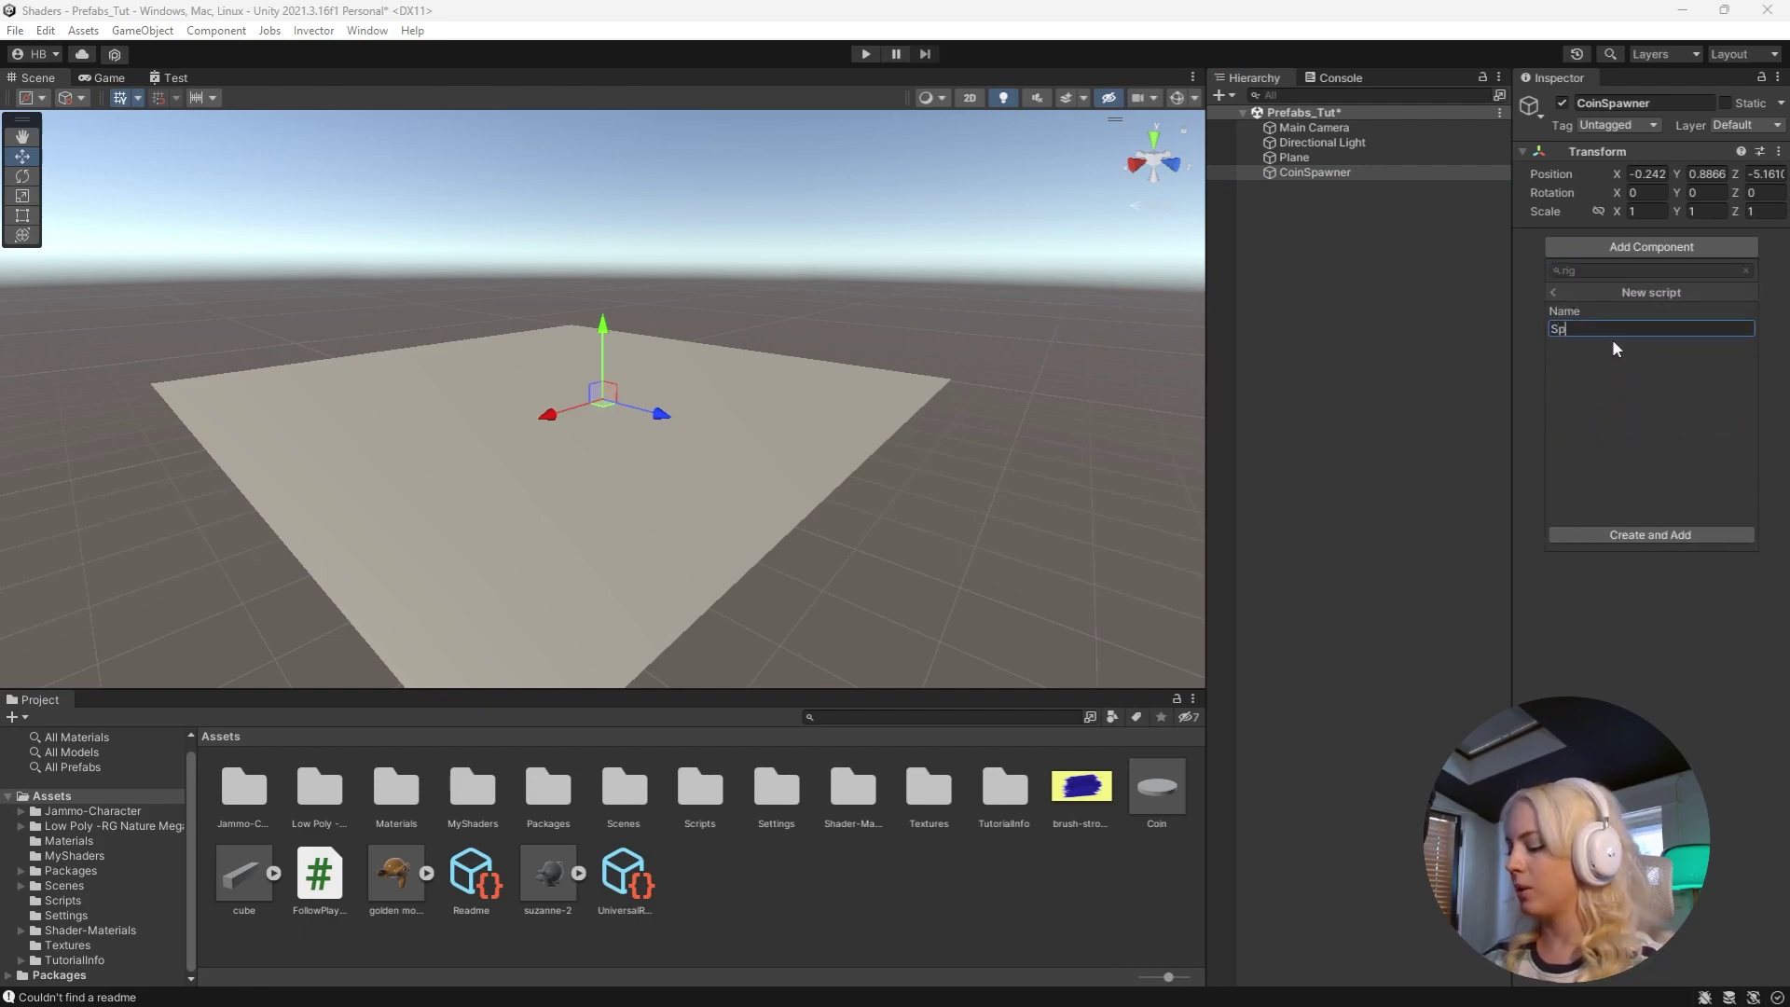
text(awnC)
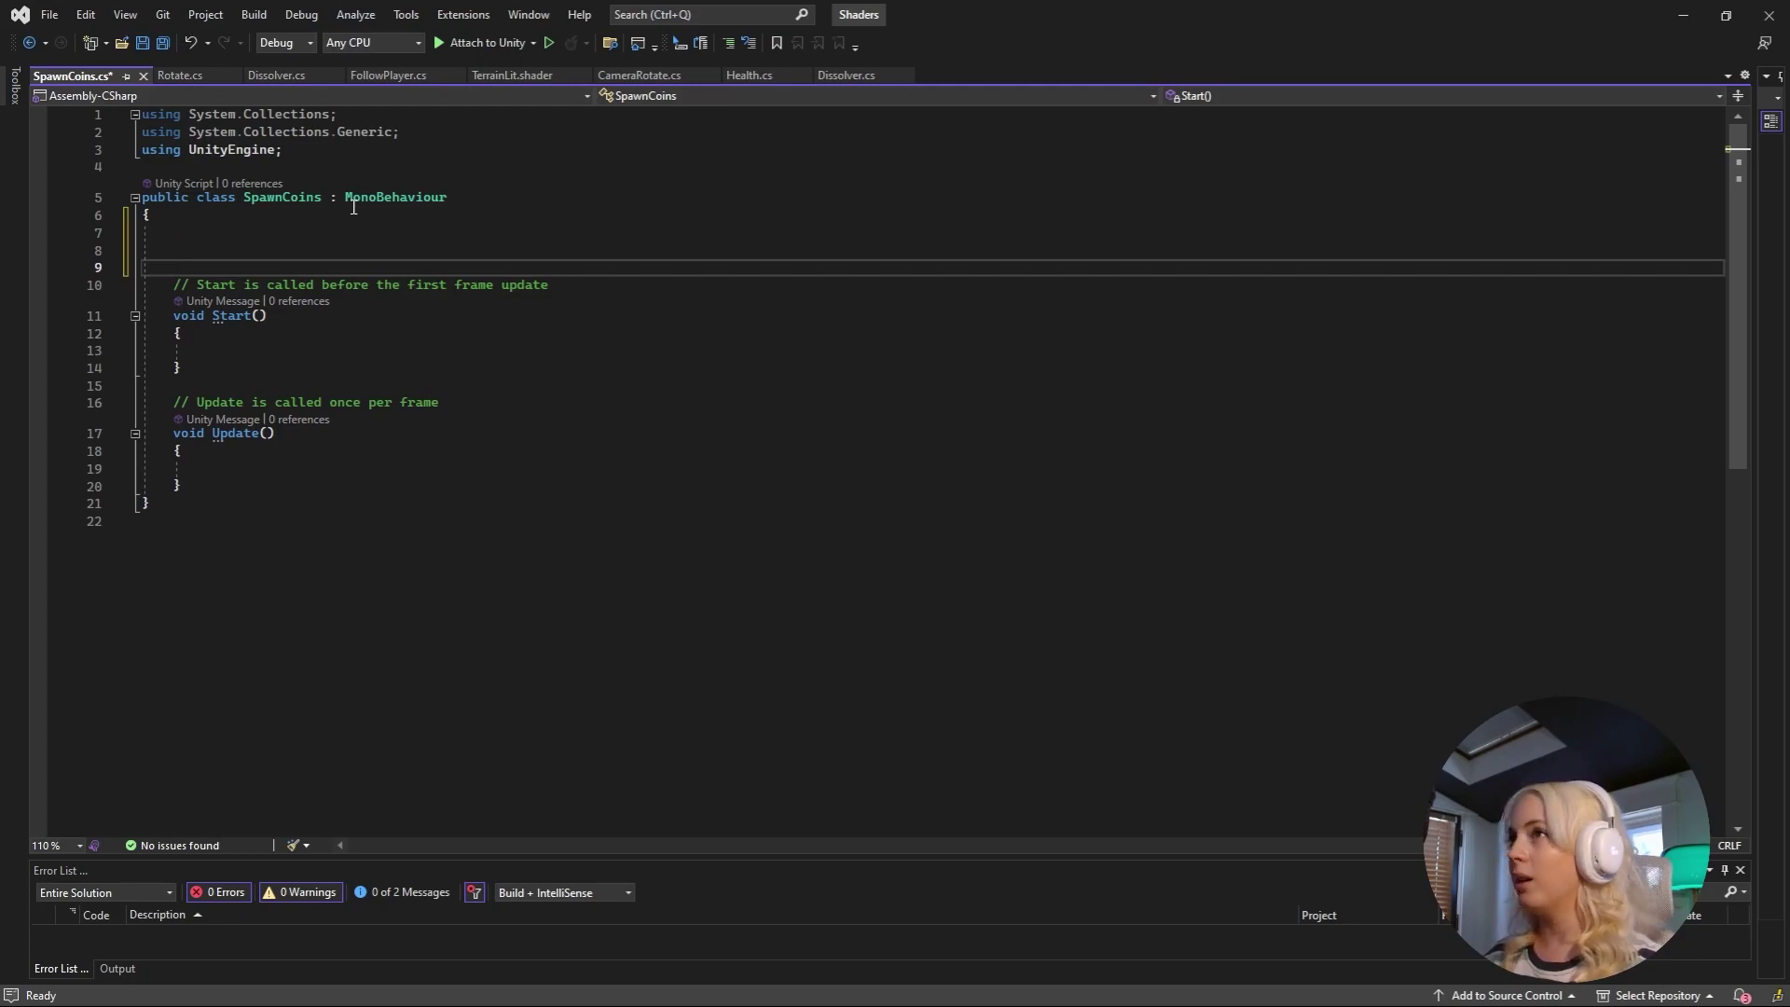
- Declare 'public GameObject myCoin;' inside the SpawnCoins class and save the script
key(Up)
key(Up)
text(publi)
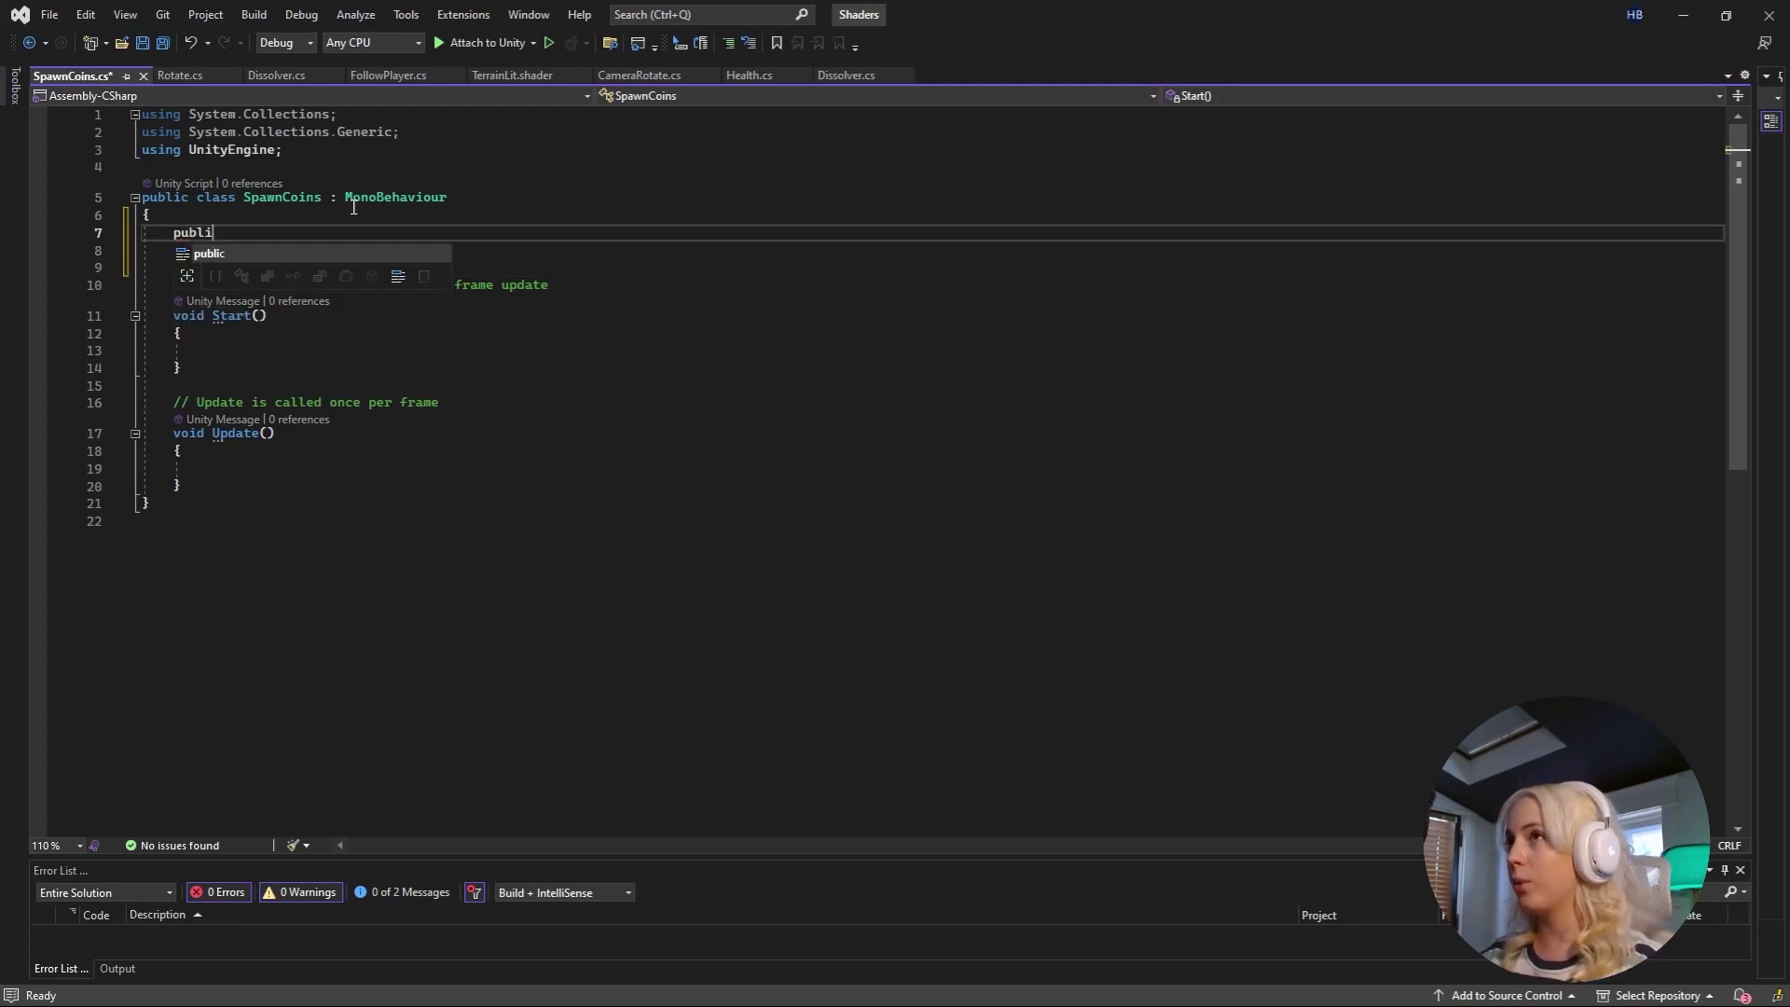
text(c Game)
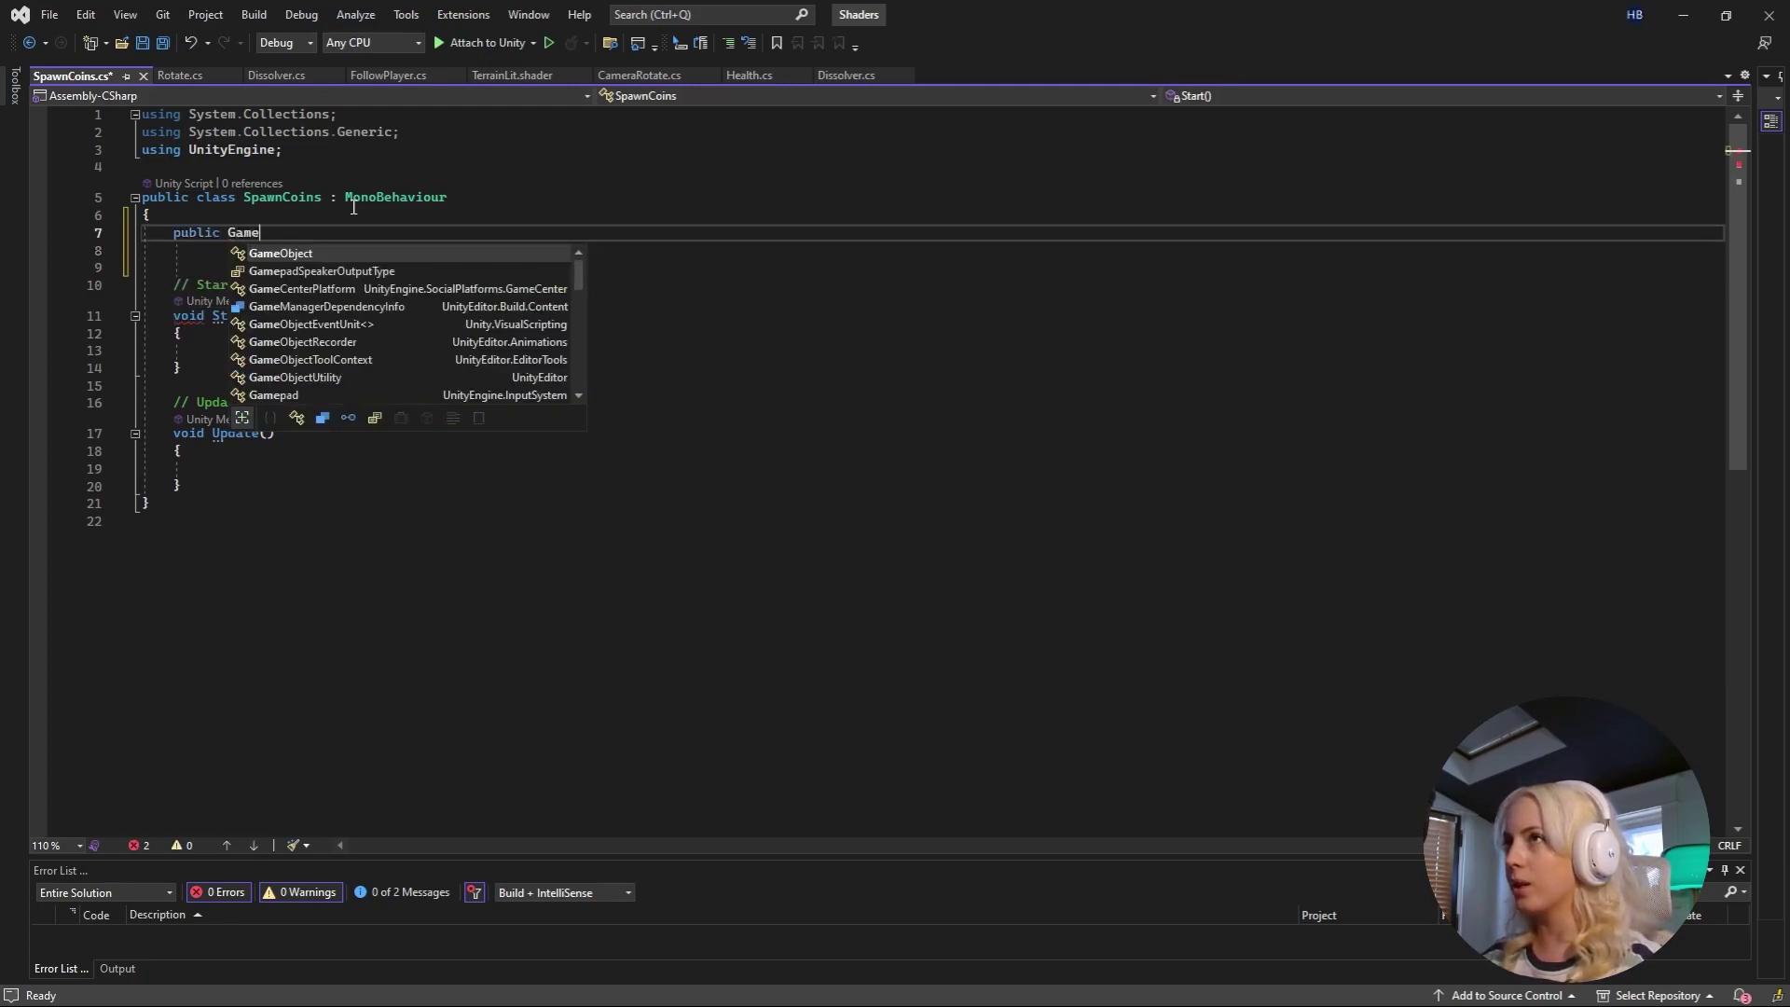
key(Tab)
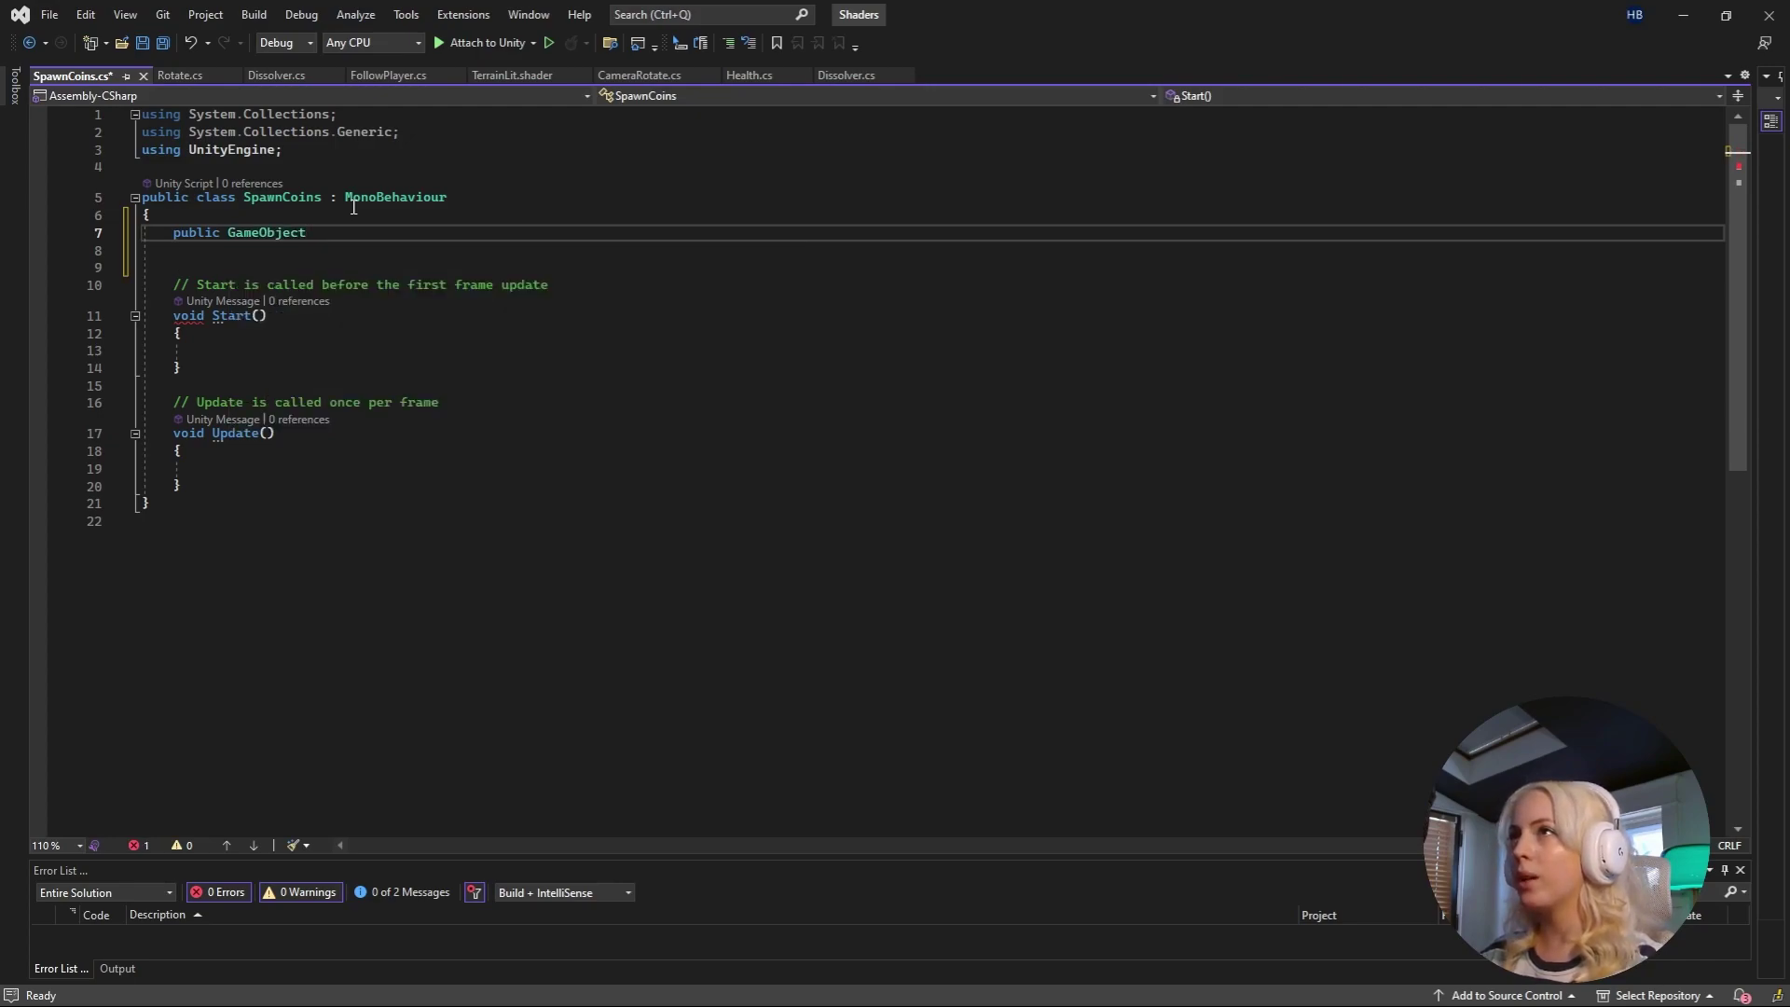
text(my)
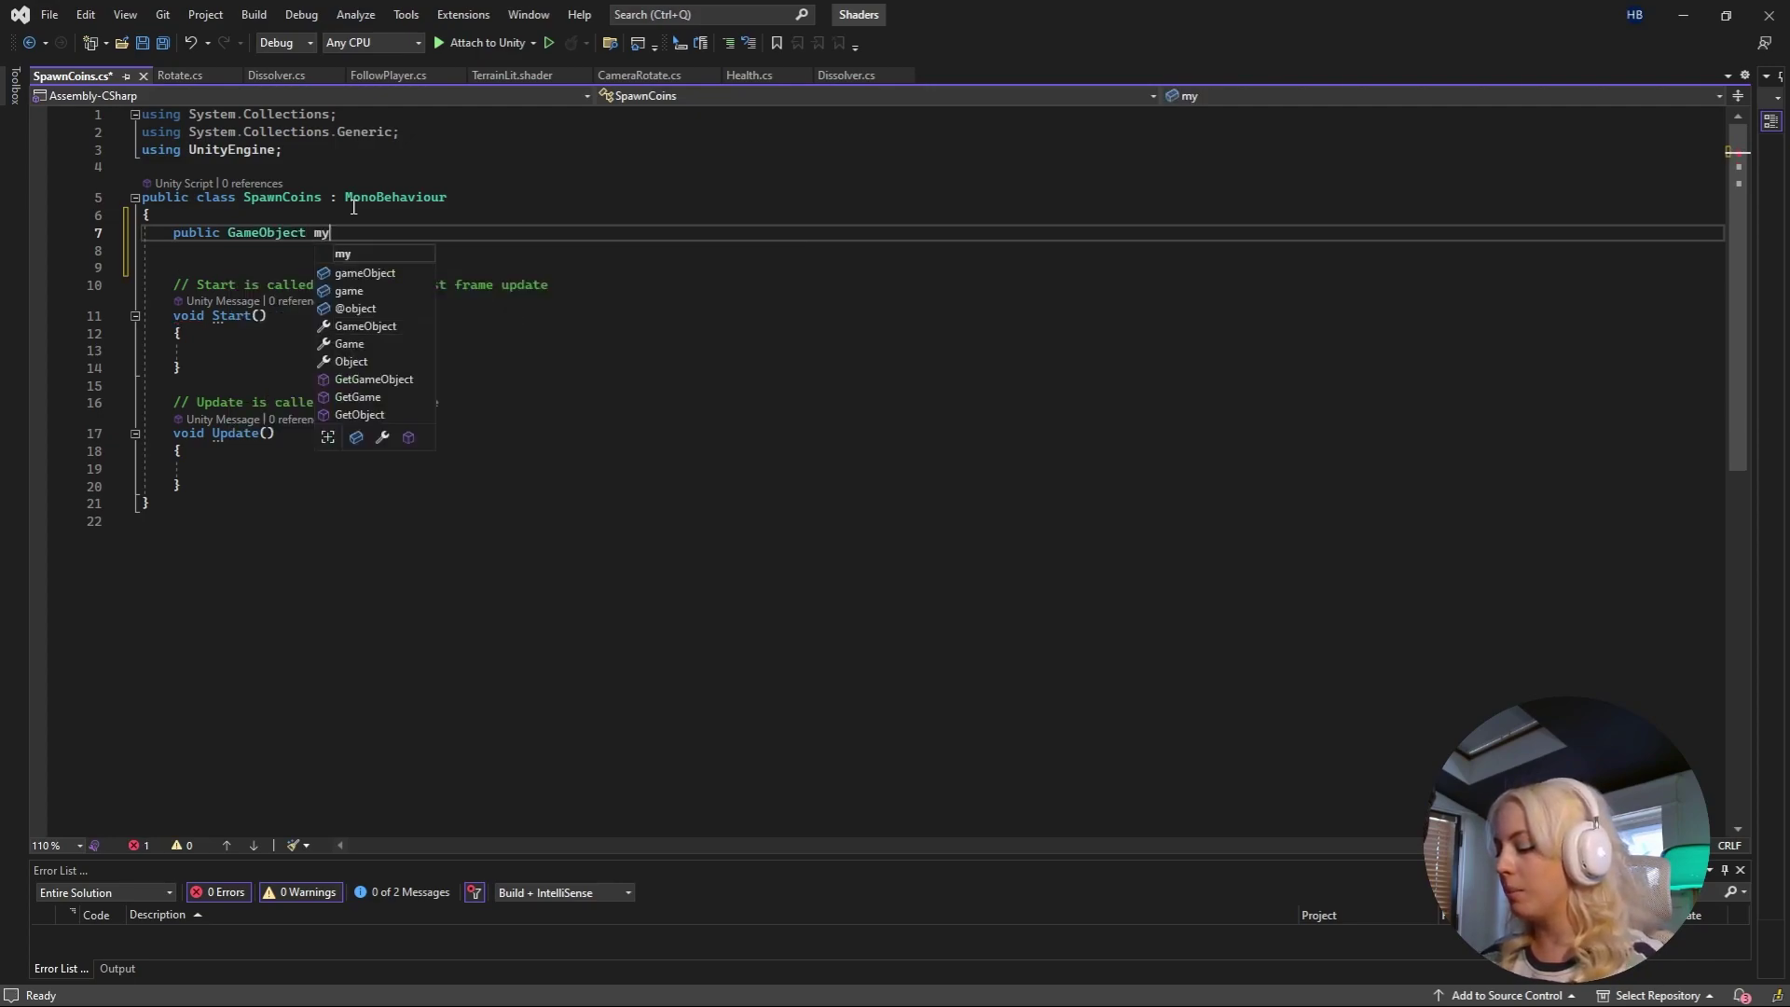
text(Coin;)
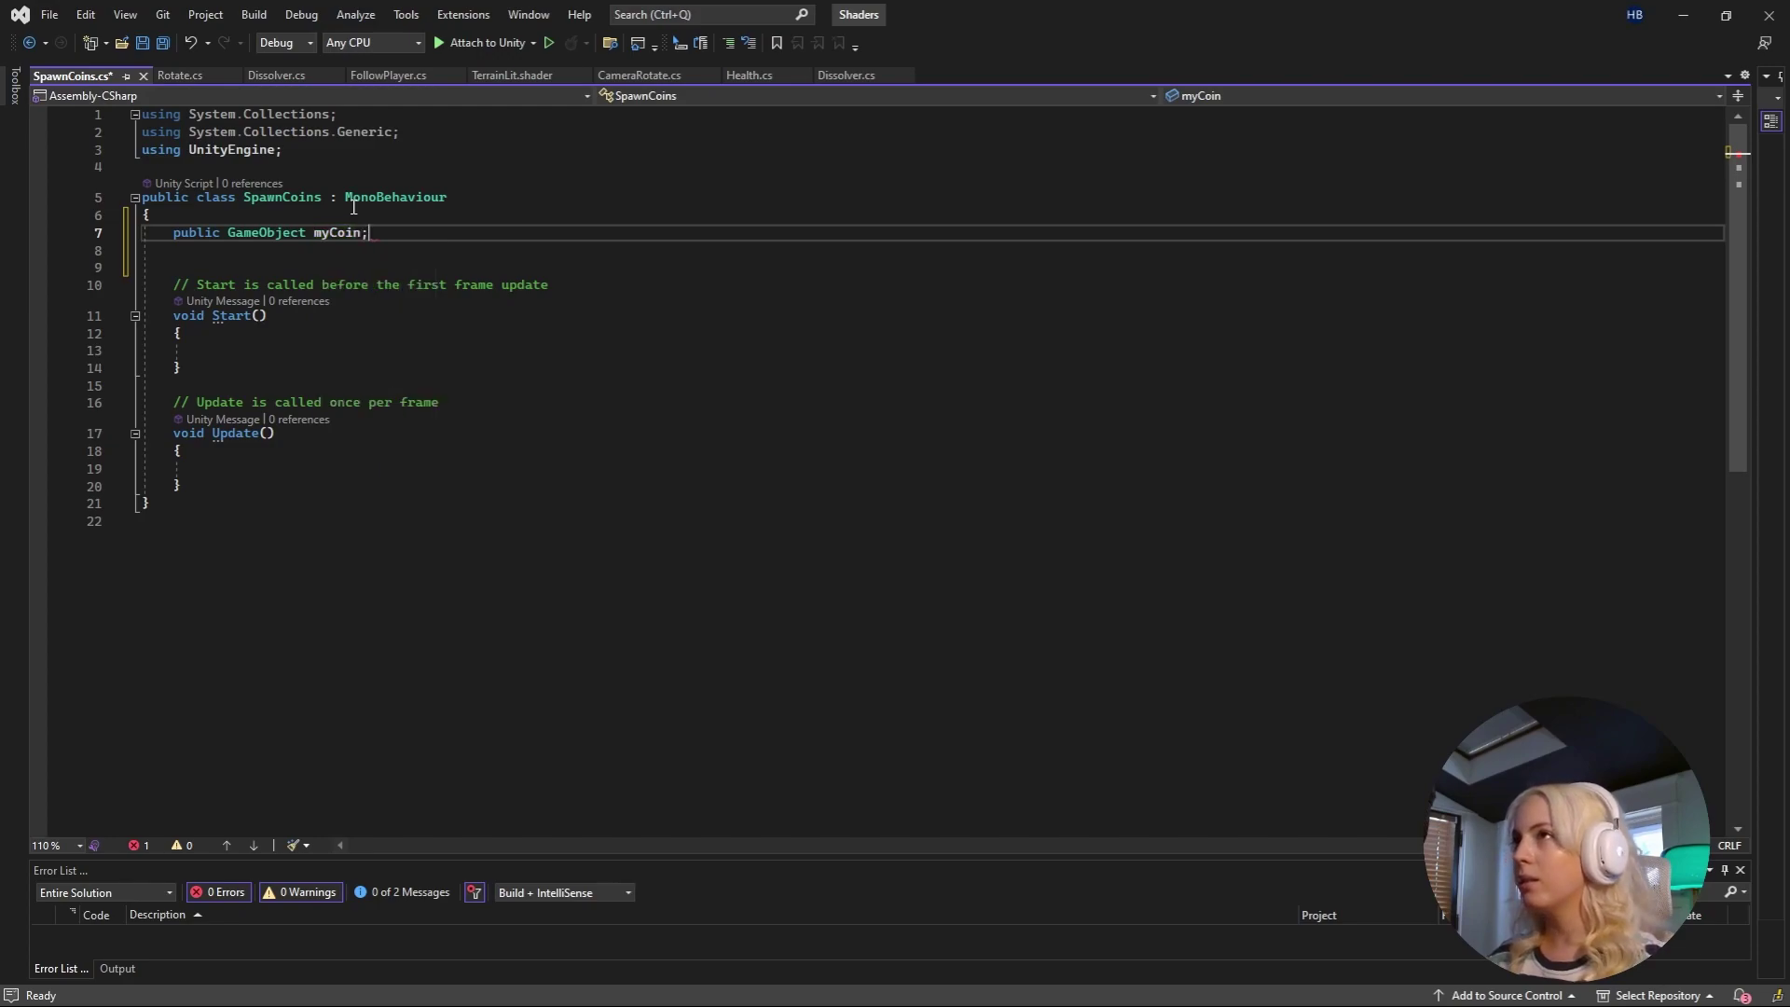
key(ctrl+s)
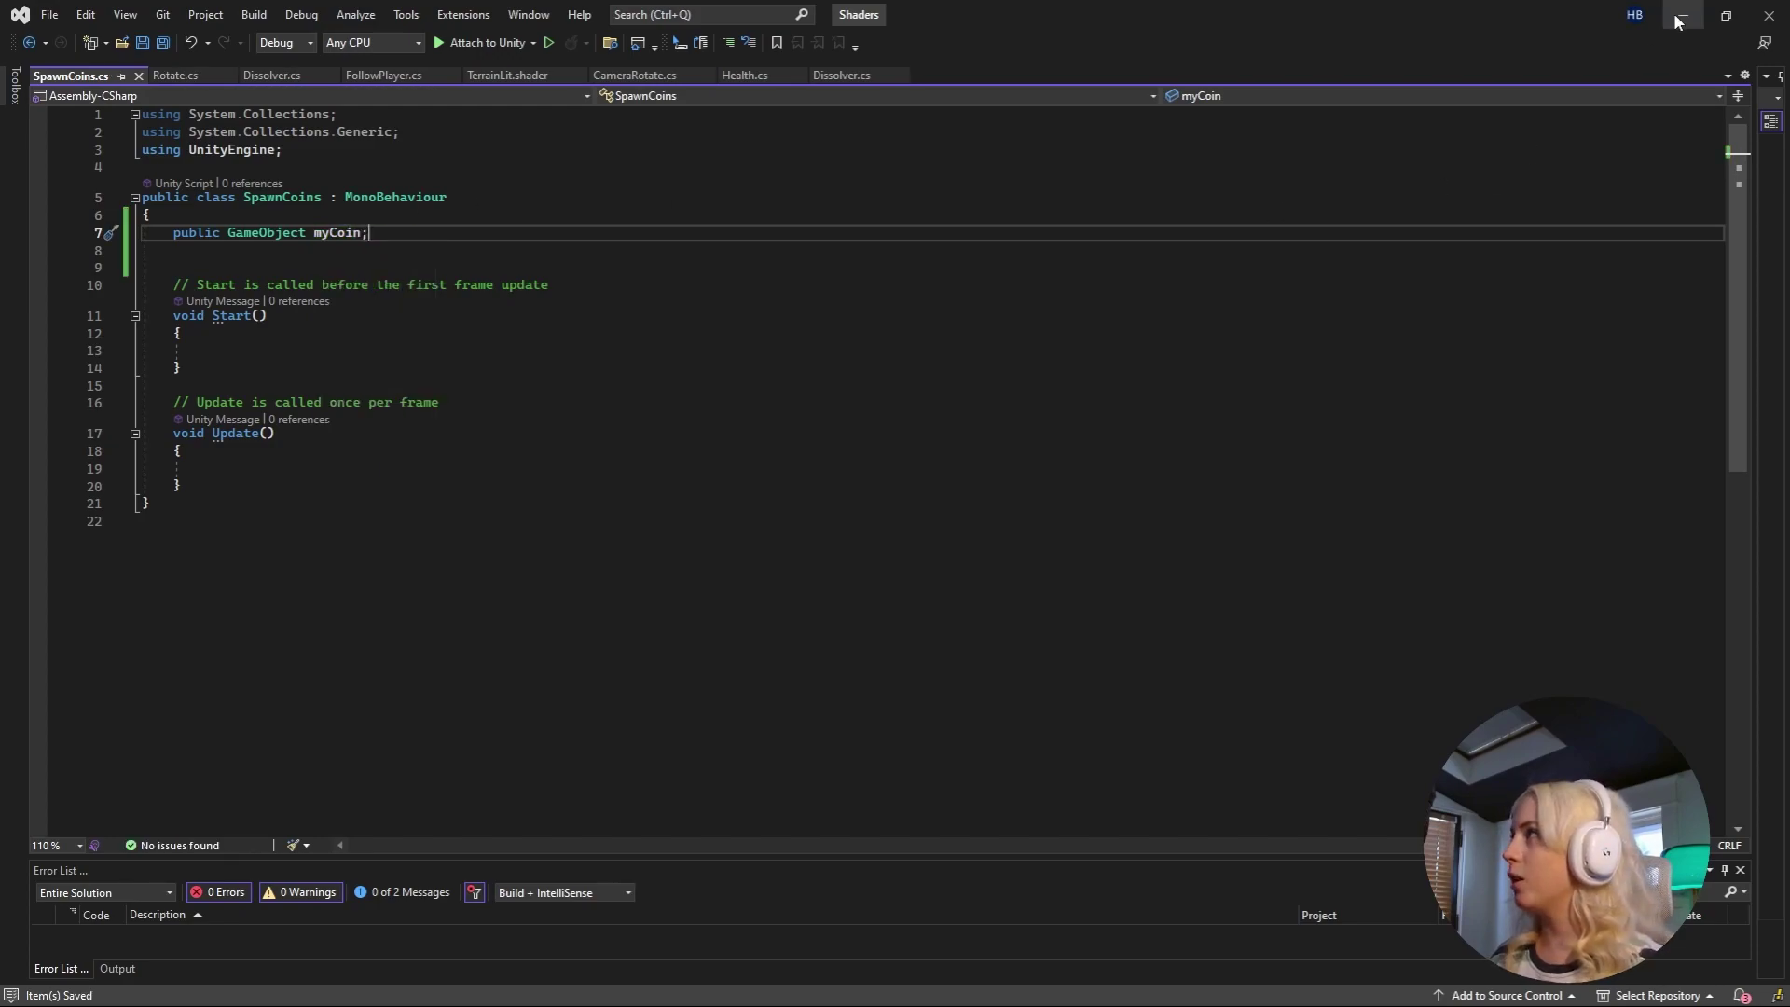
- Minimize Visual Studio and drop the Coin prefab into CoinSpawner's My Coin slot
click(1679, 14)
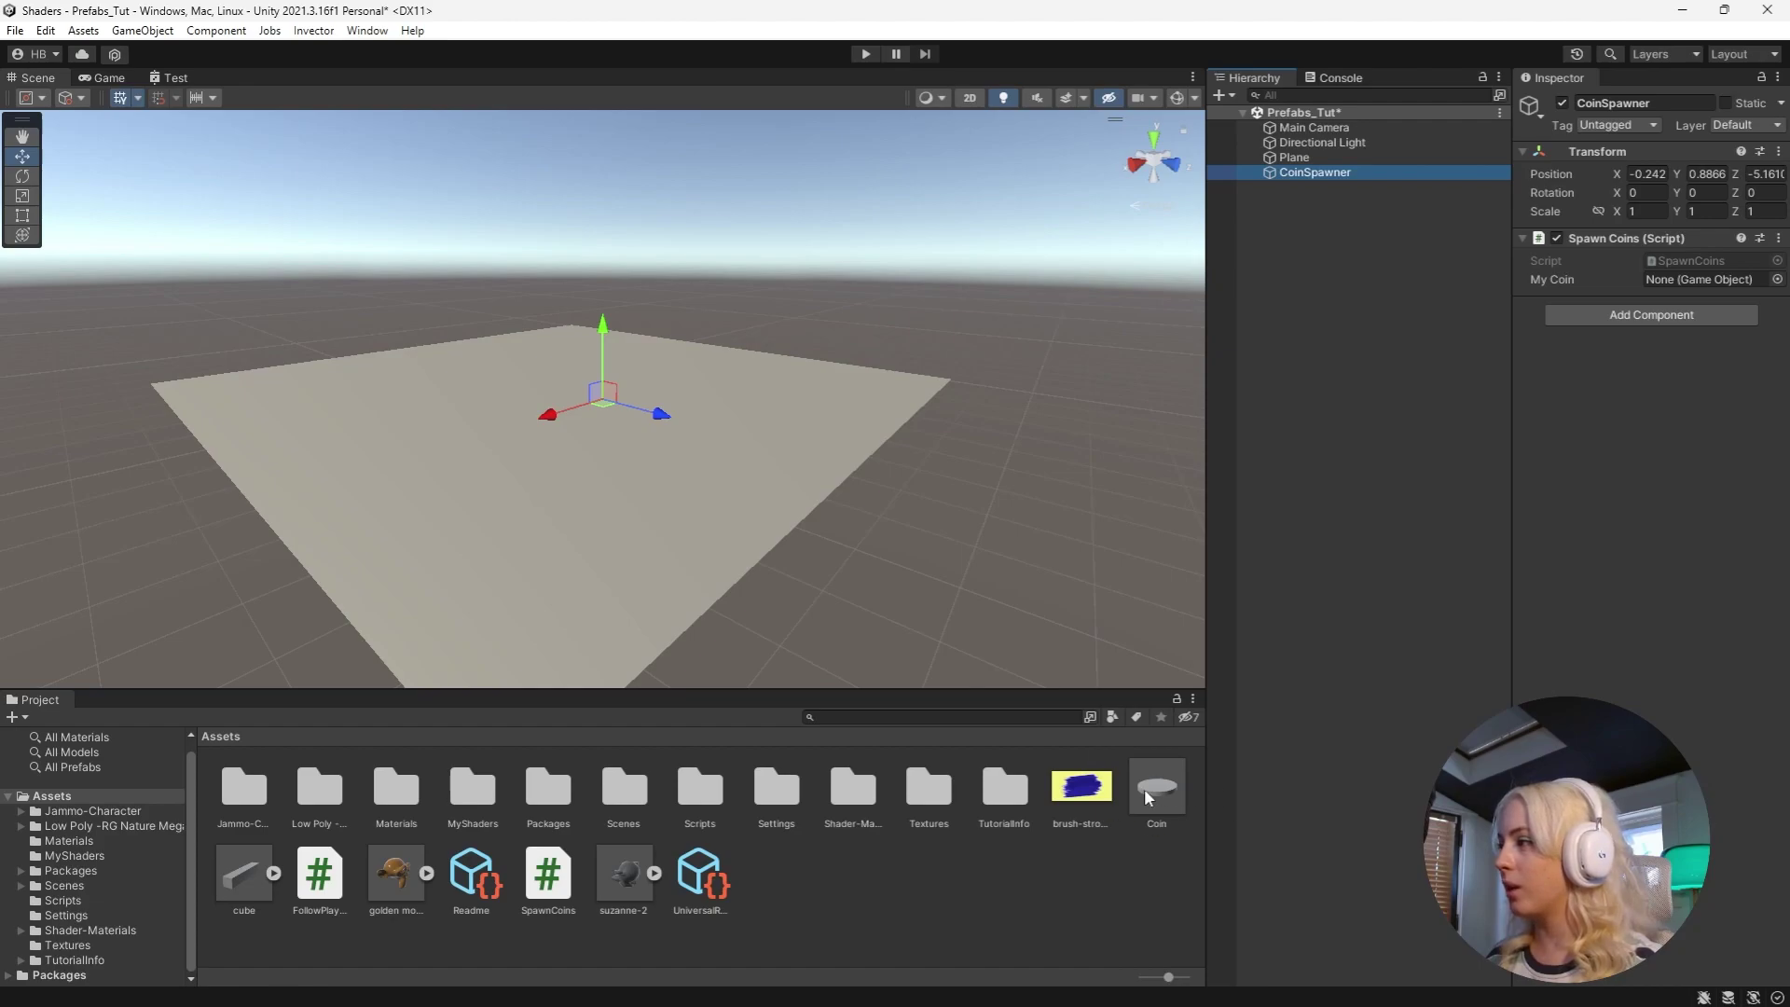
drag(1145, 788, 1688, 278)
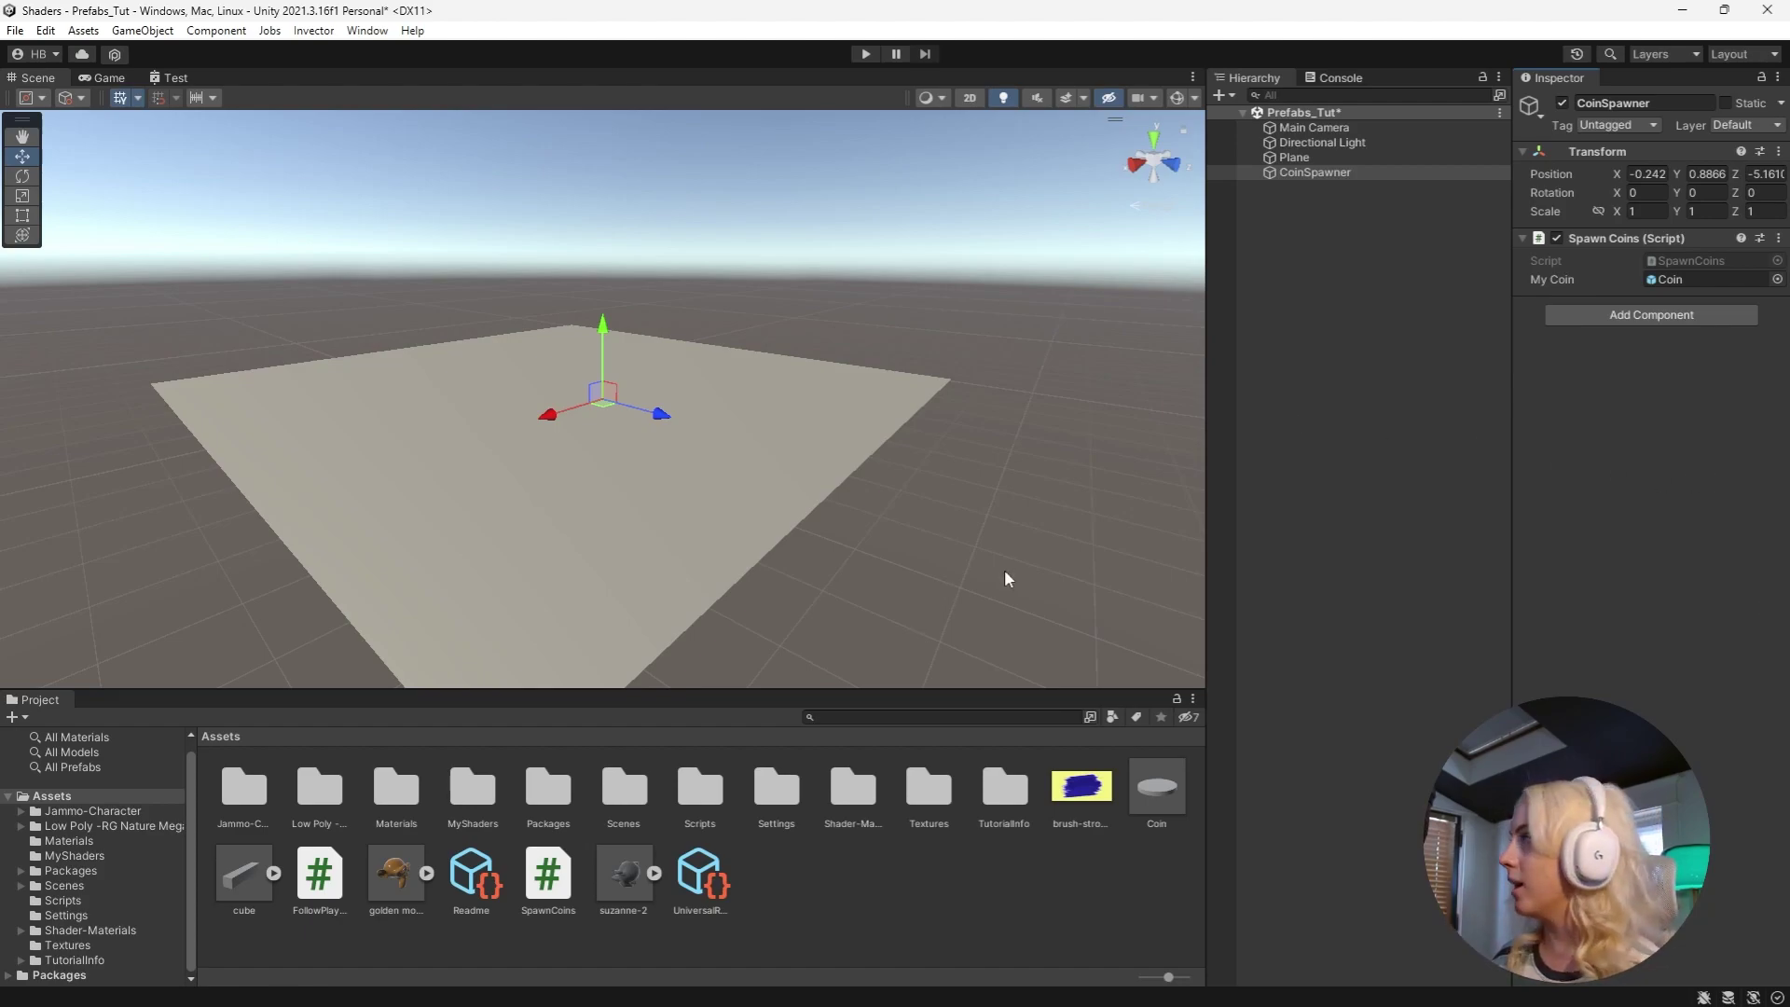
scroll(880, 603, down, 1)
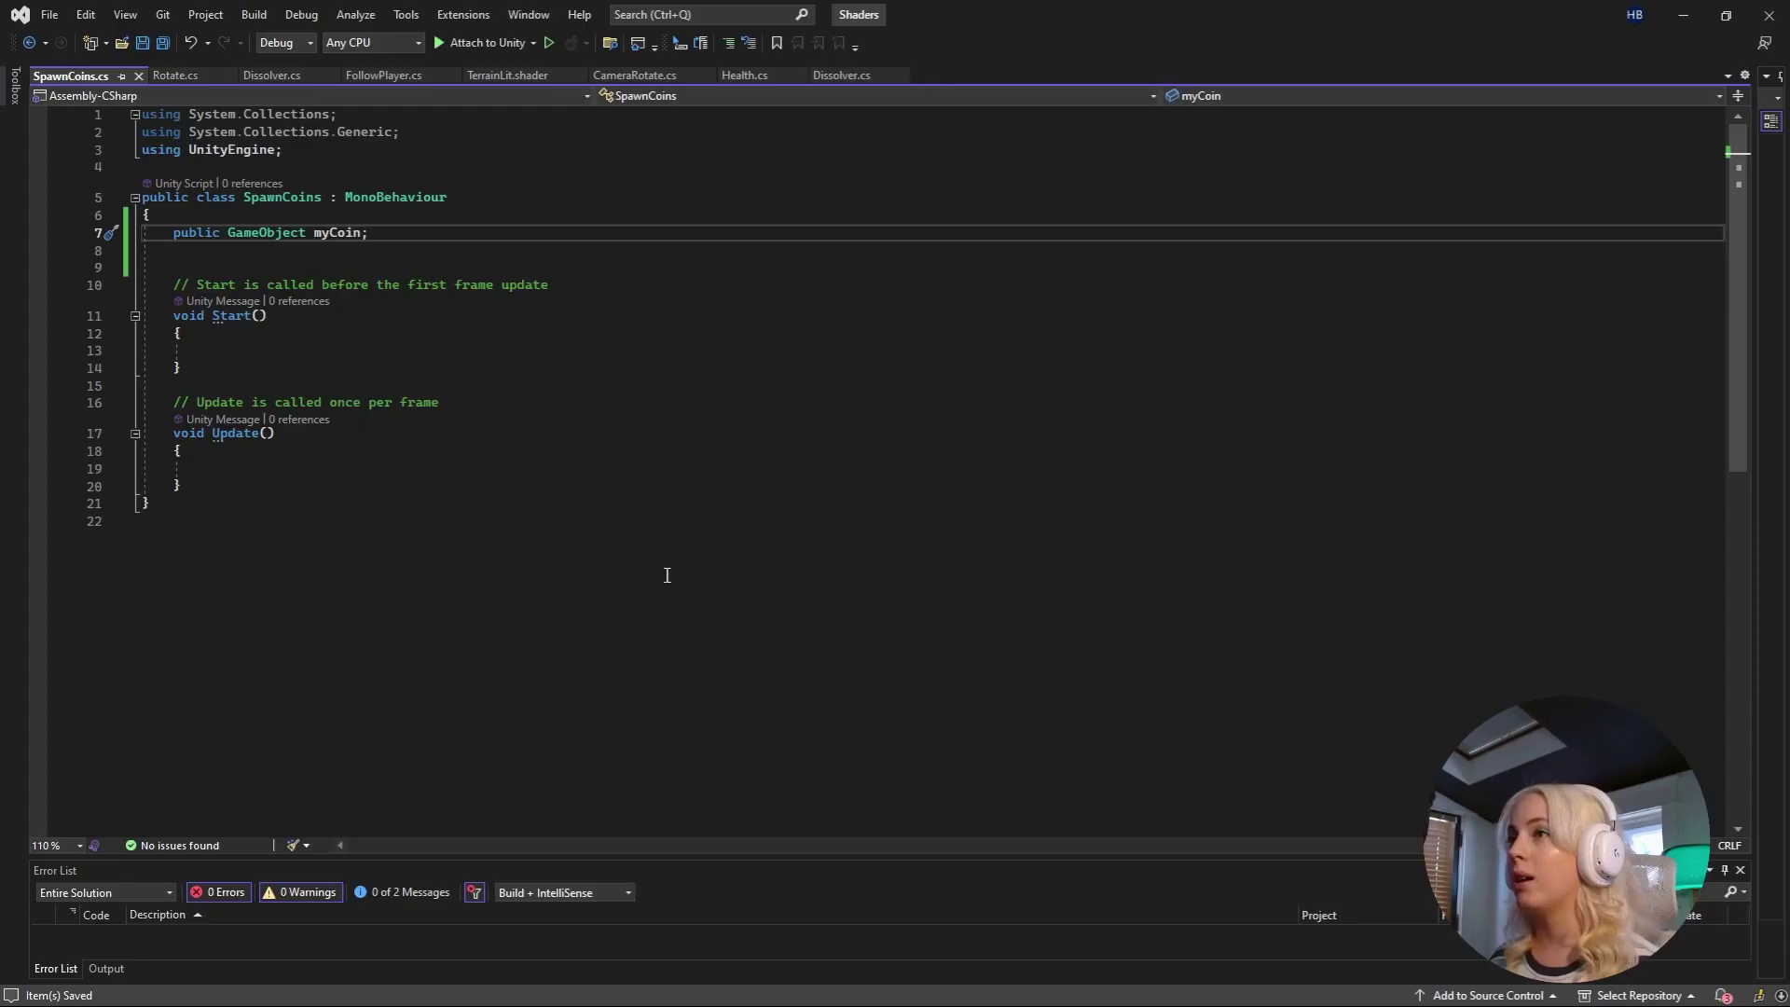
- Delete the unused Update method and its comment from SpawnCoins
click(181, 486)
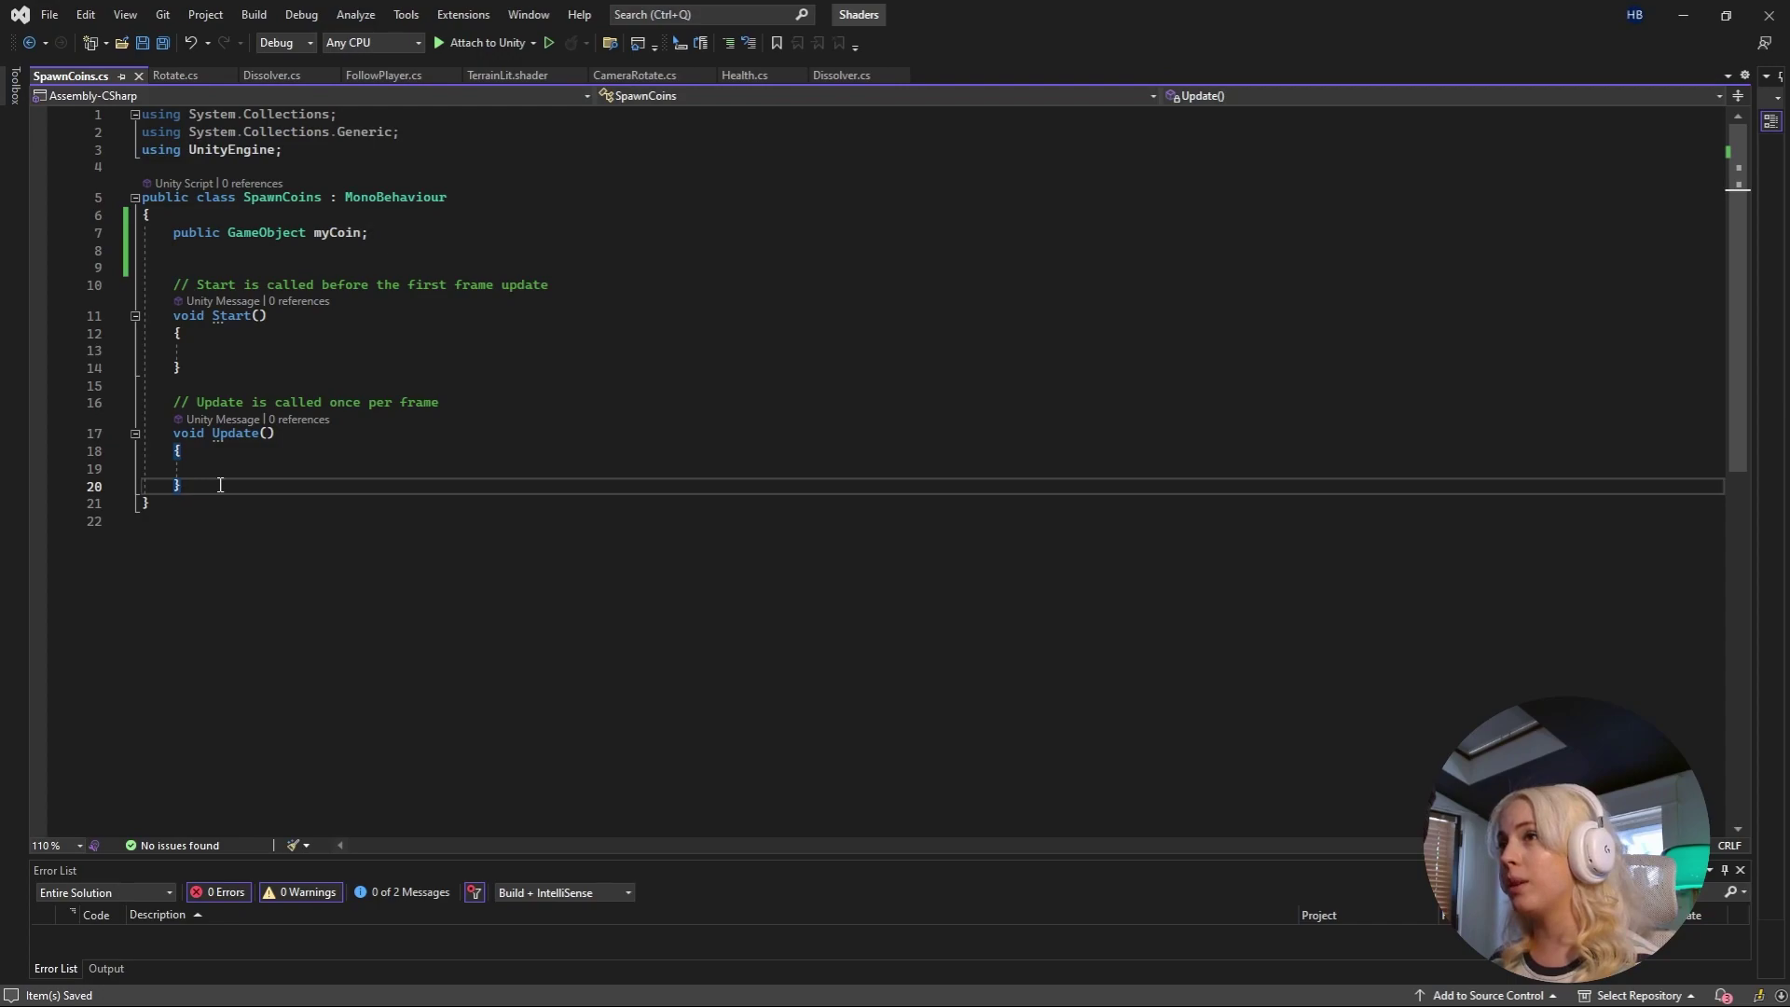
drag(183, 484, 184, 407)
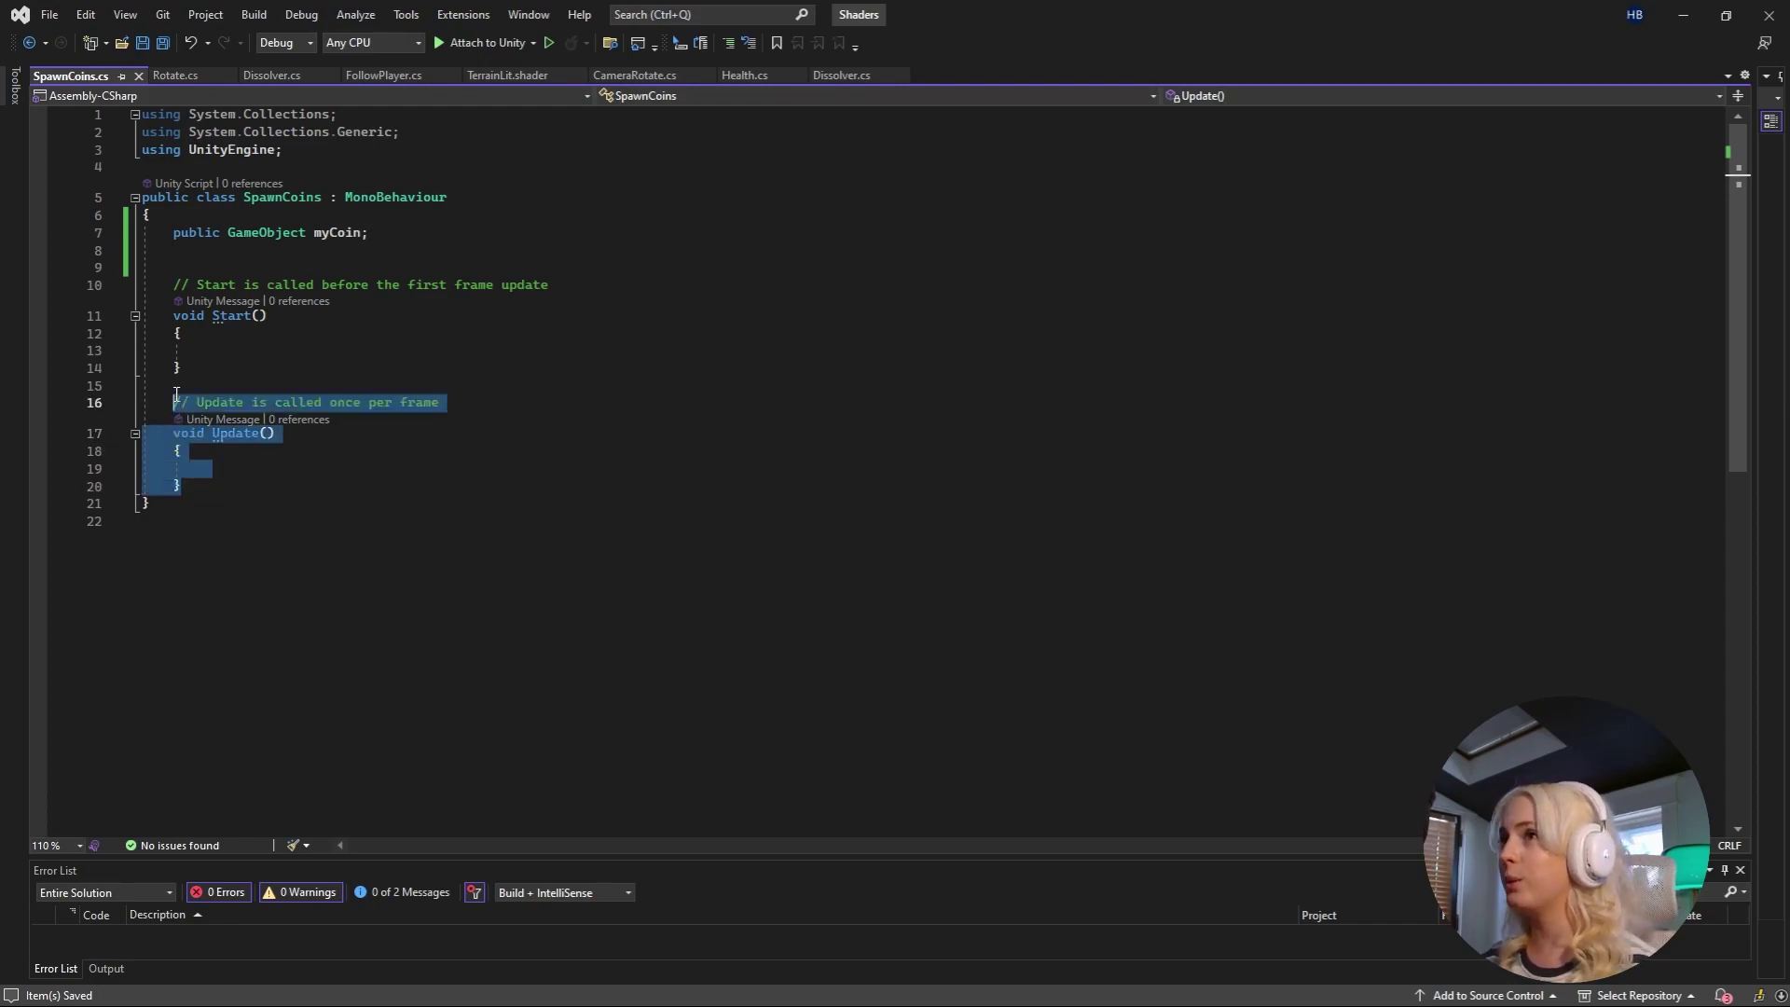
key(BackSpace)
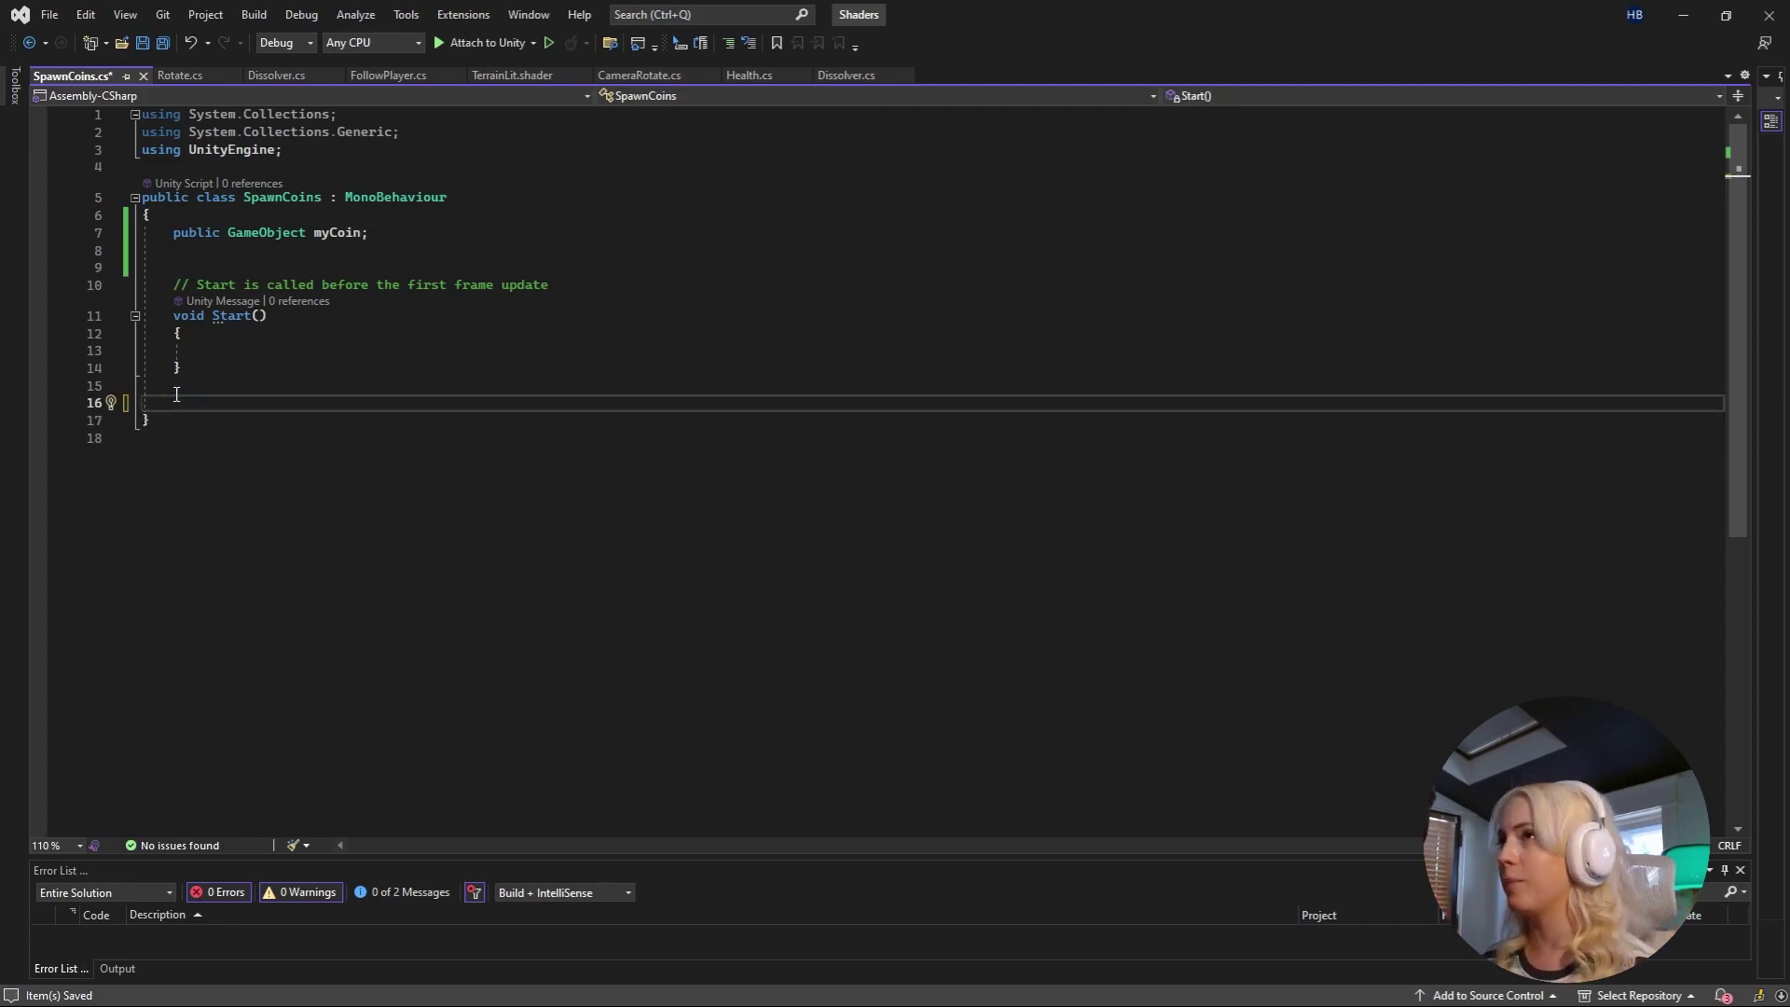
- Add Instantiate(myCoin); inside Start(), save, and return to Unity
click(209, 349)
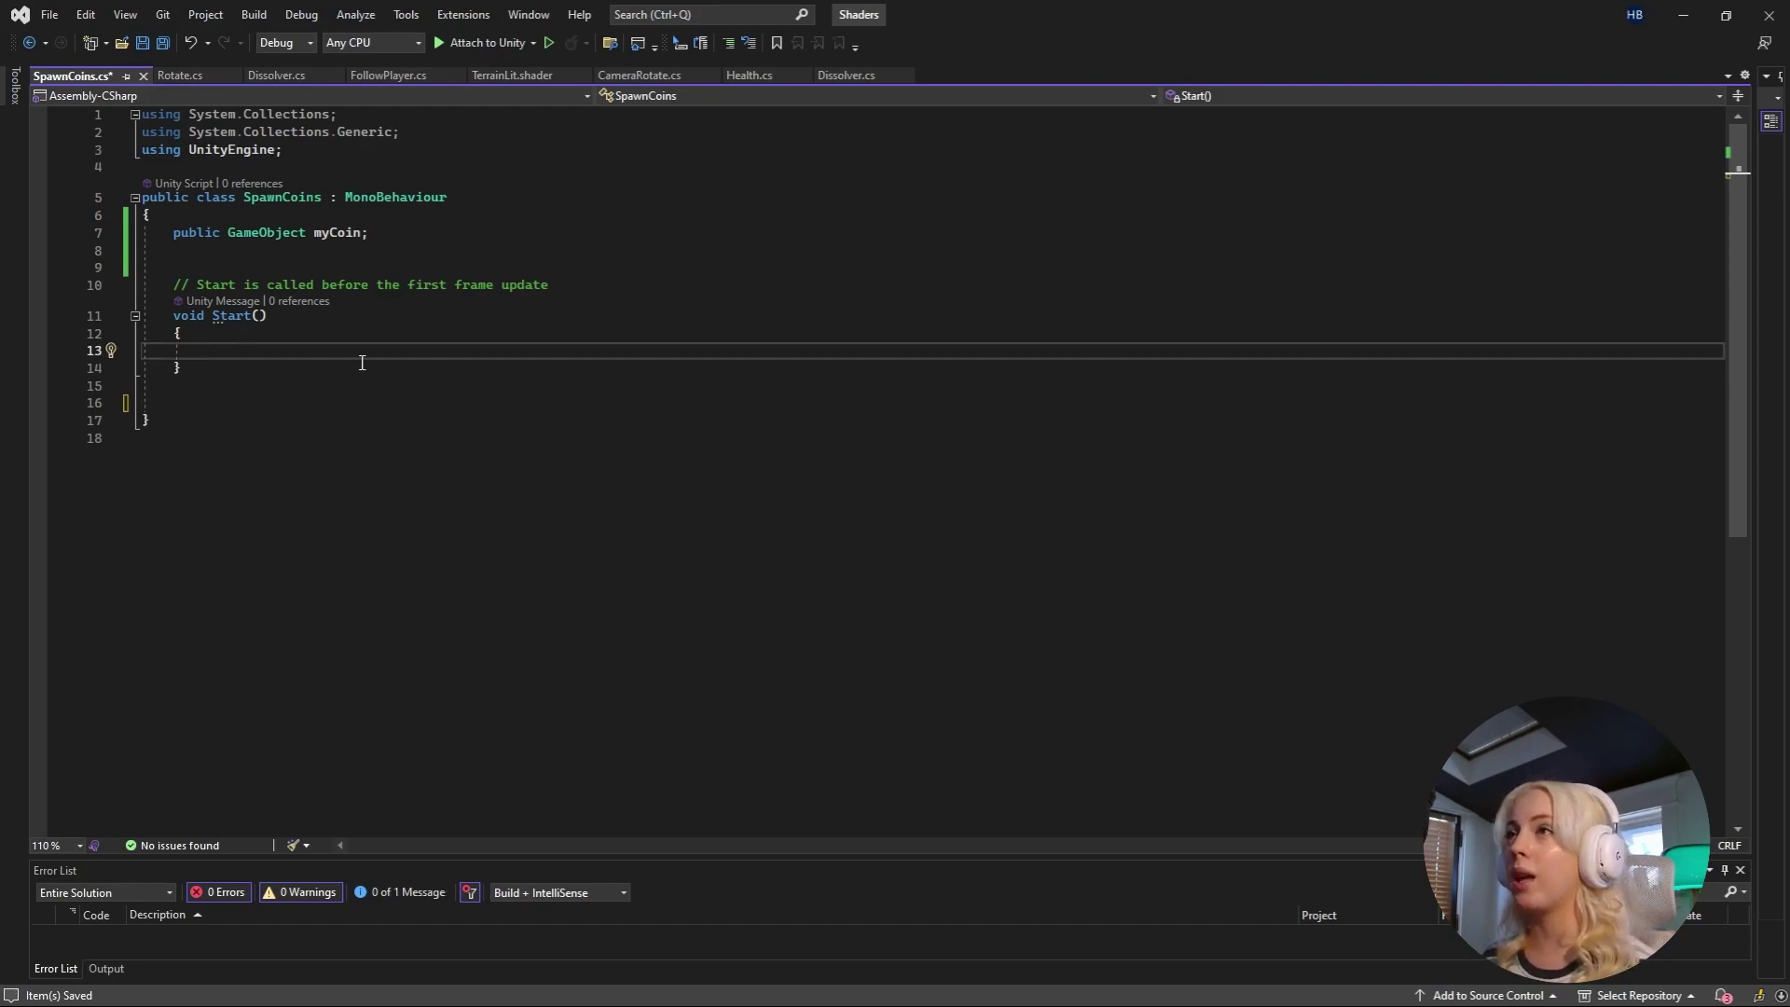
click(270, 316)
drag(268, 316, 167, 315)
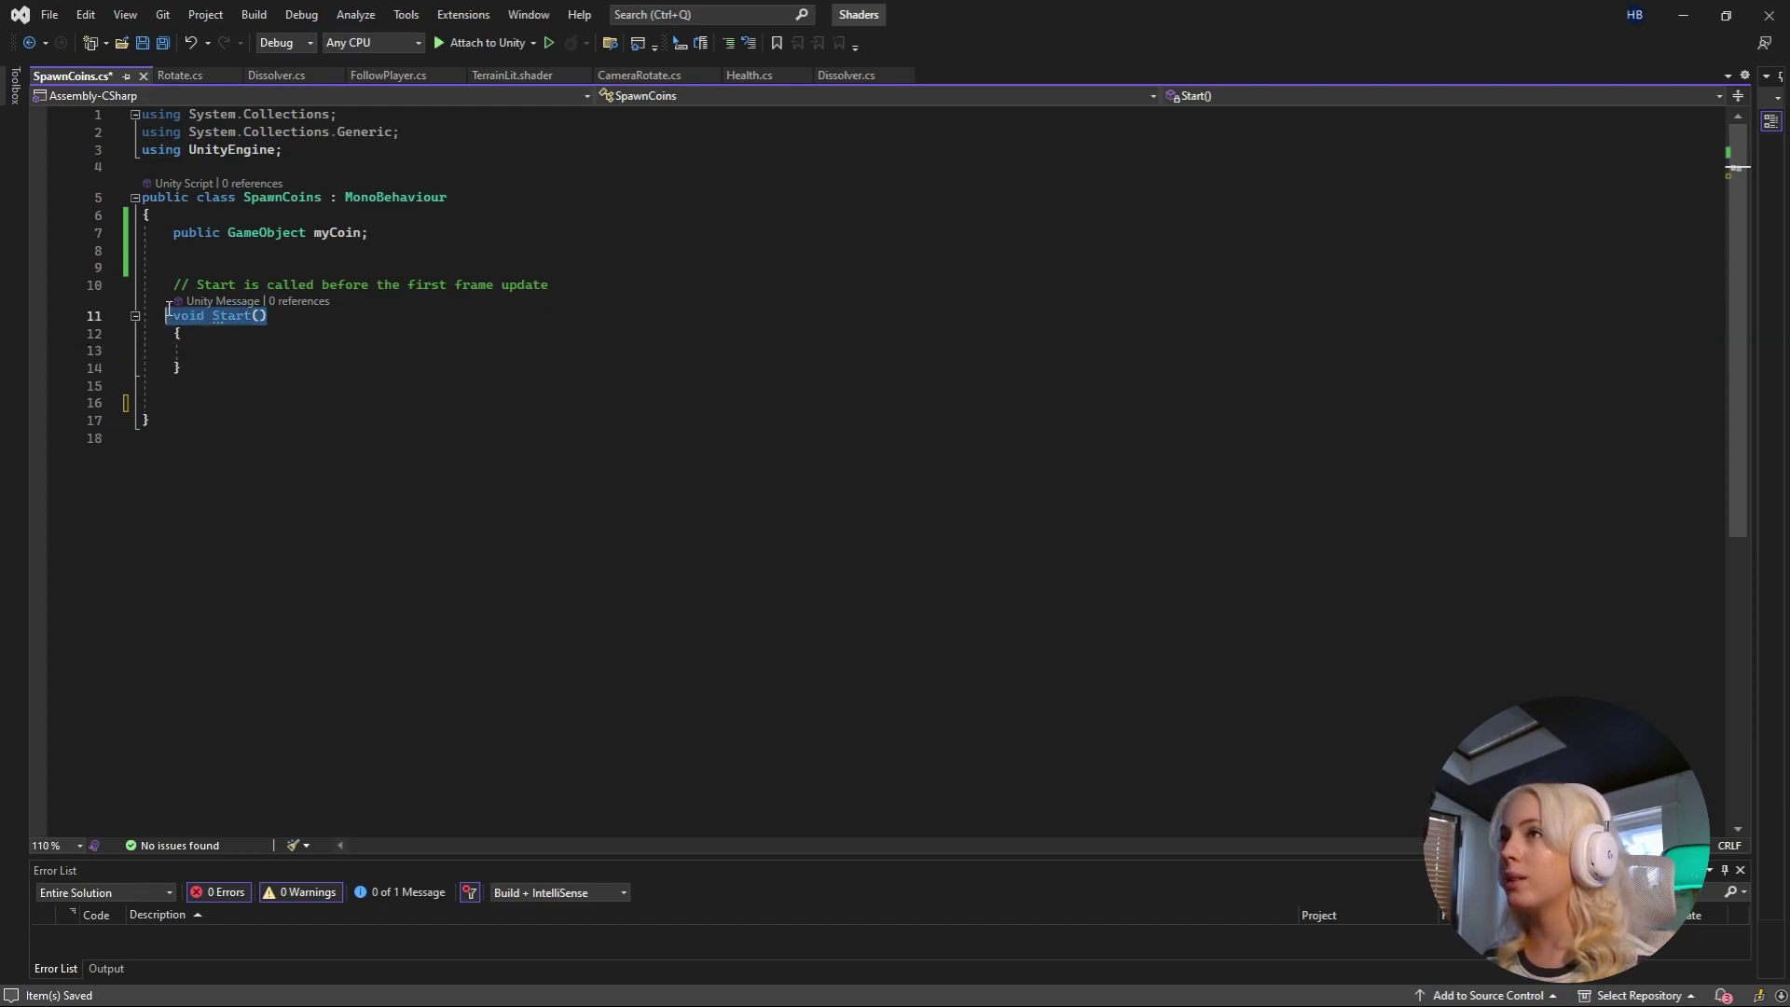
click(227, 350)
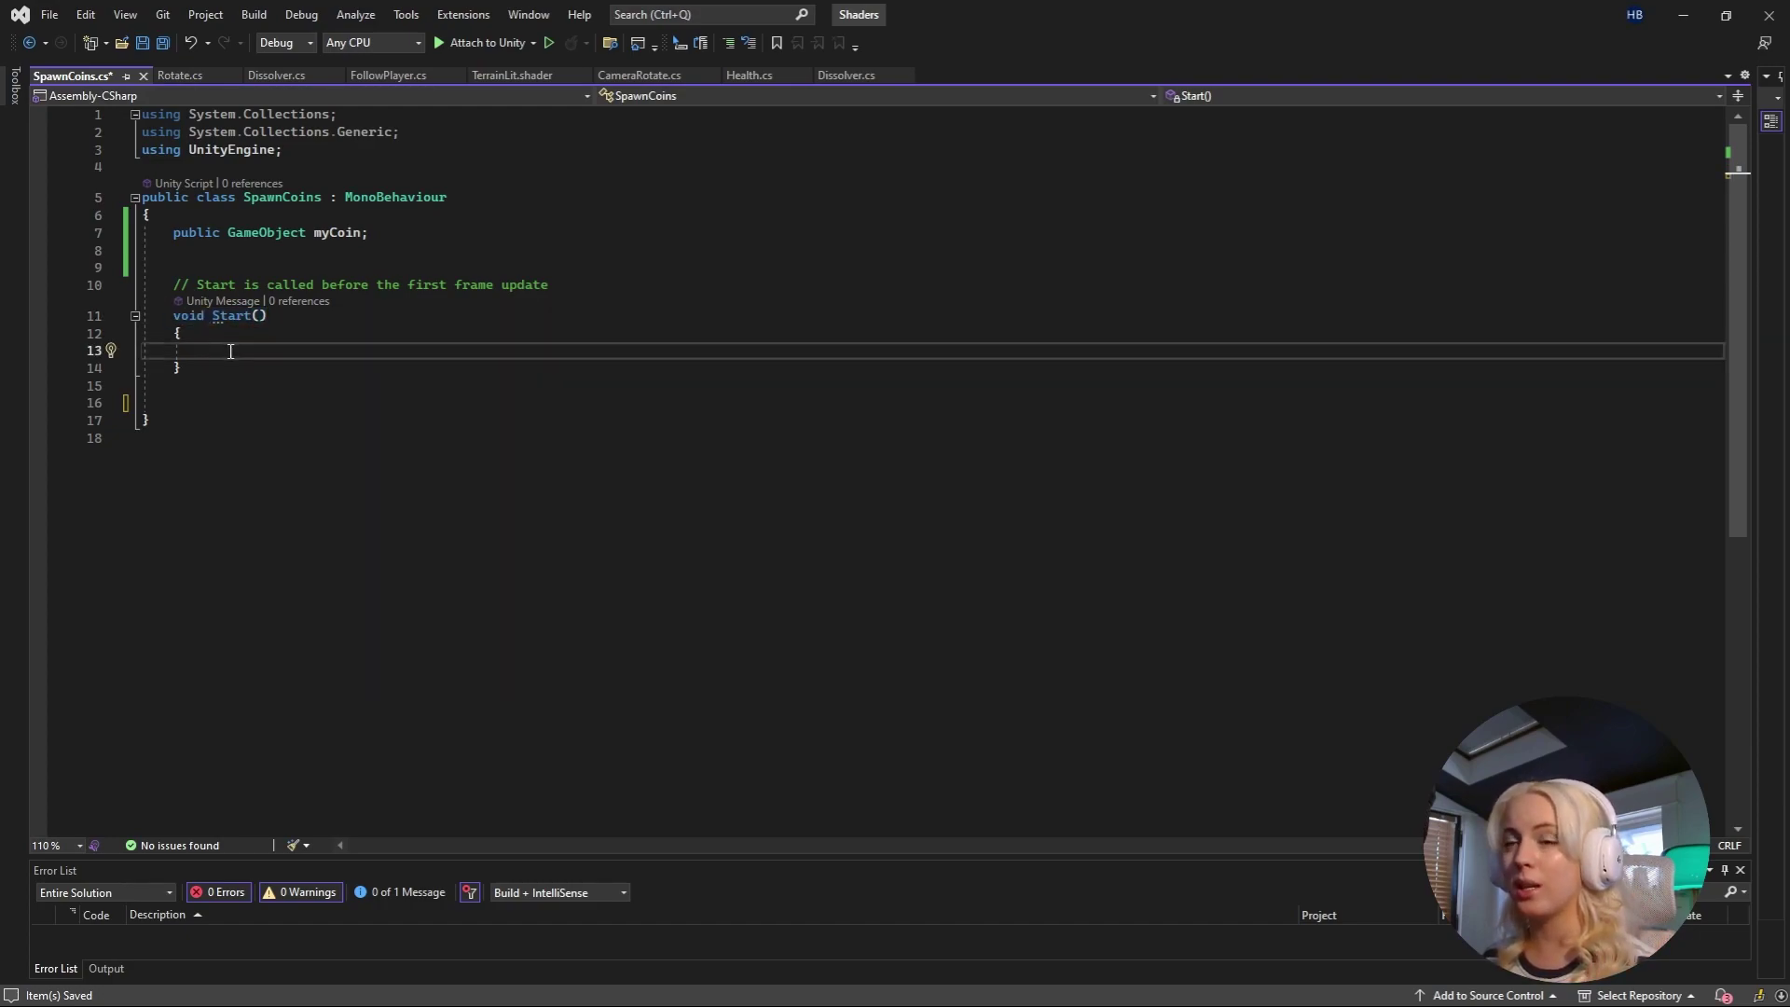
text(Instantiate(myCoin);)
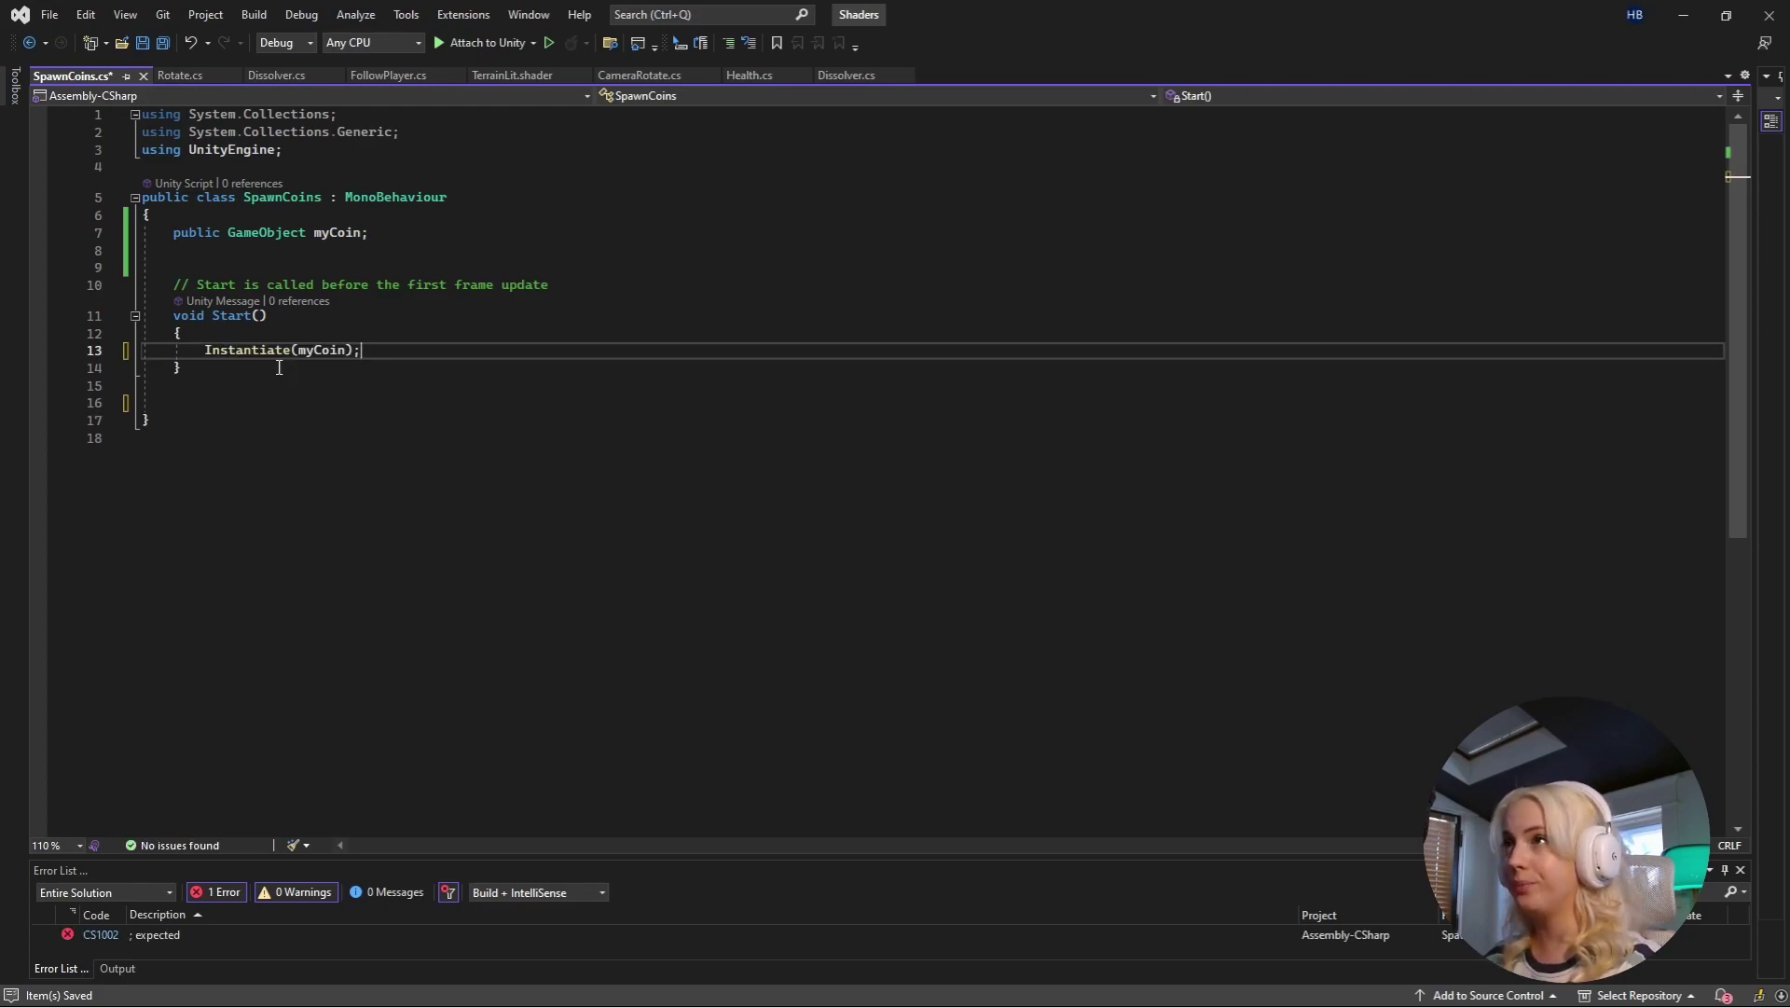
key(ctrl+s)
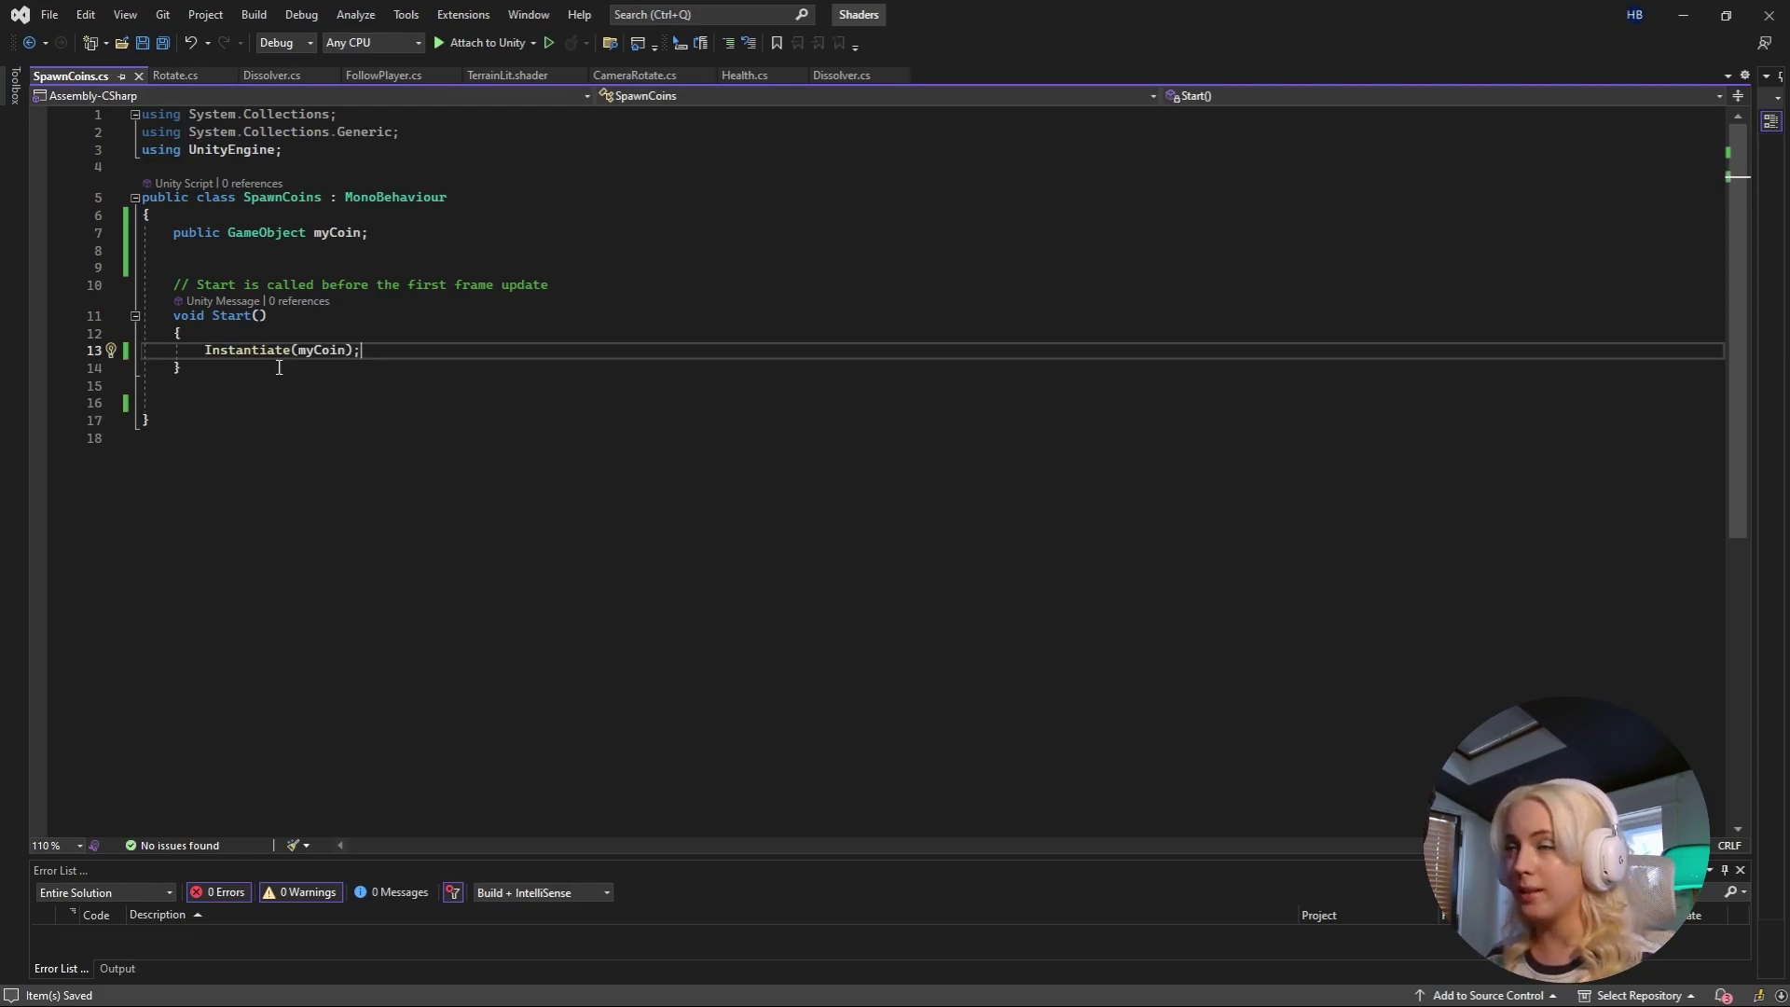
click(1696, 18)
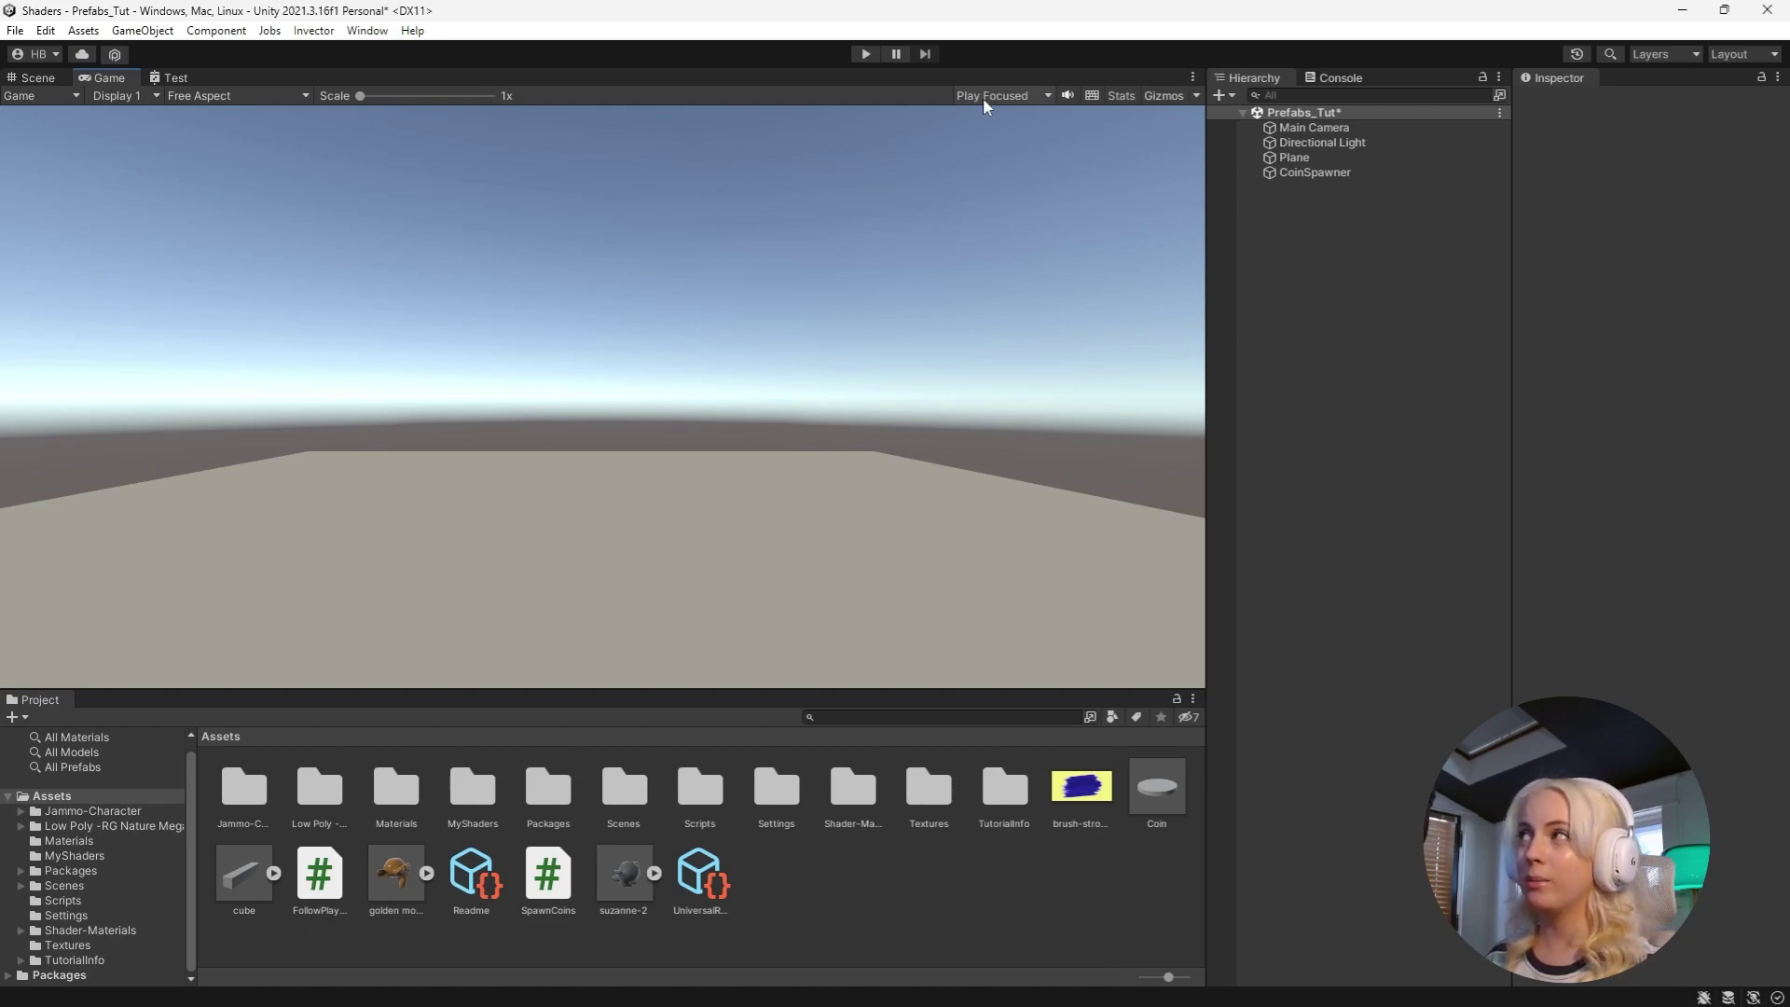
- Run Play mode briefly to watch the blue Coin(Clone) spawn, then stop
click(866, 53)
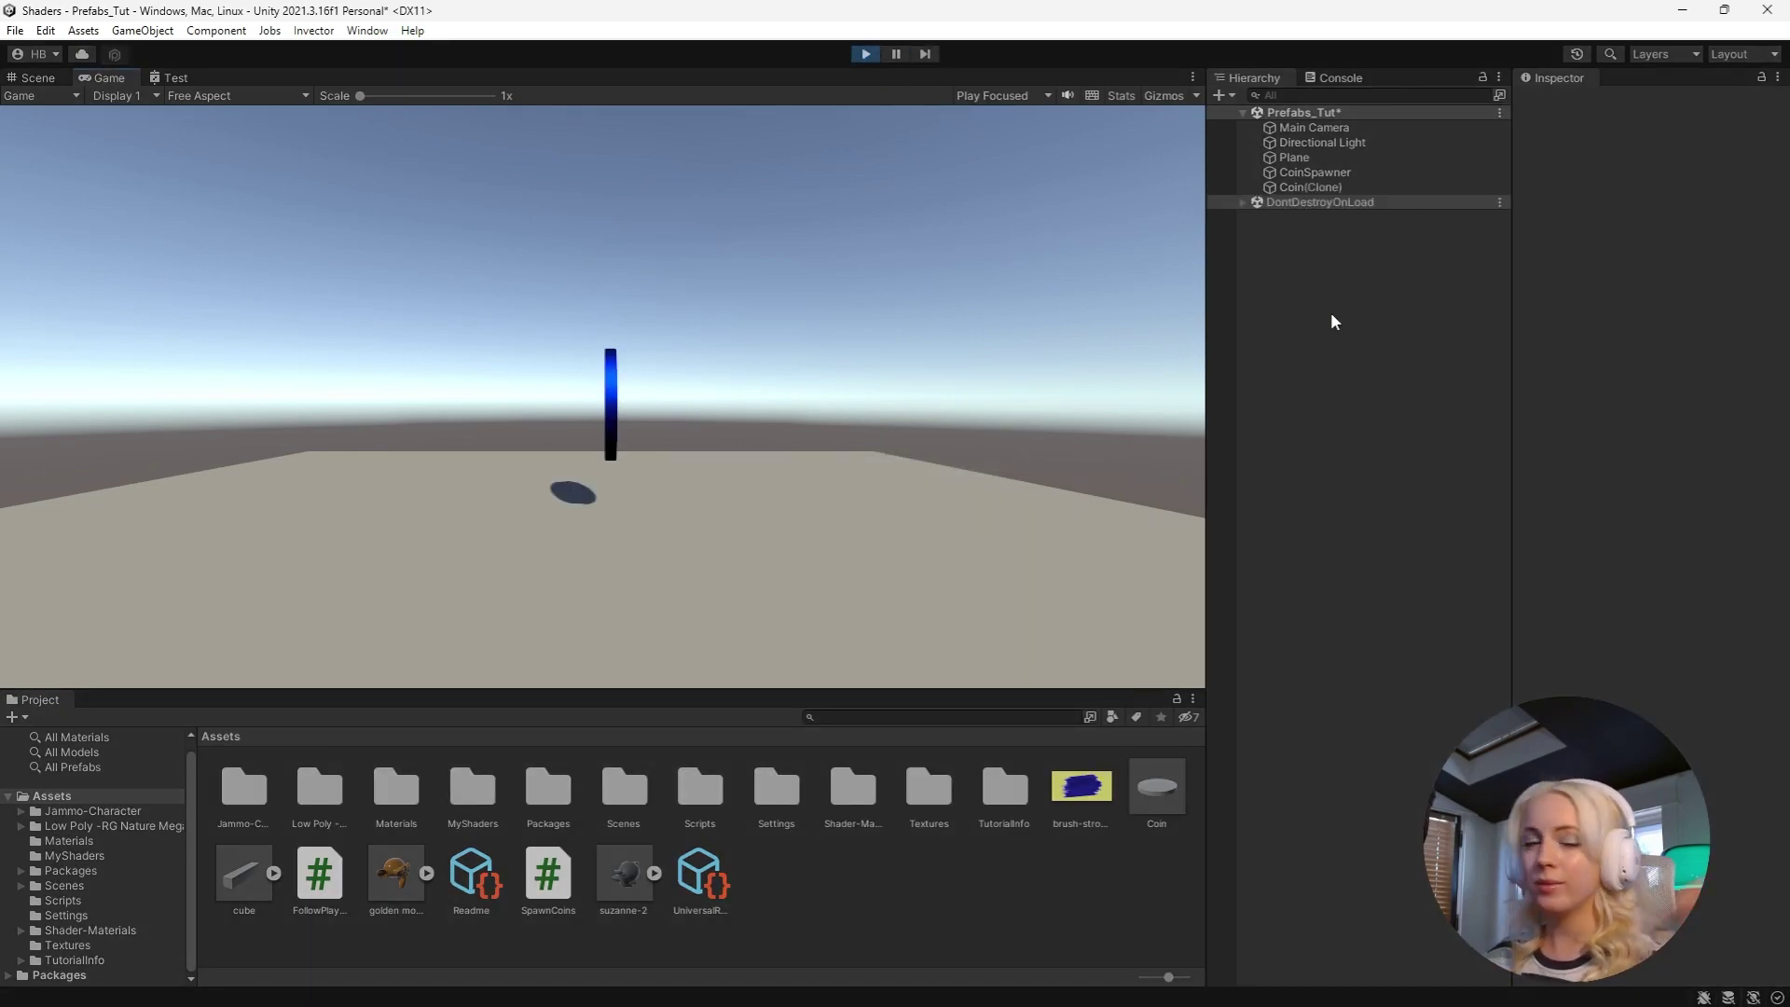
click(866, 54)
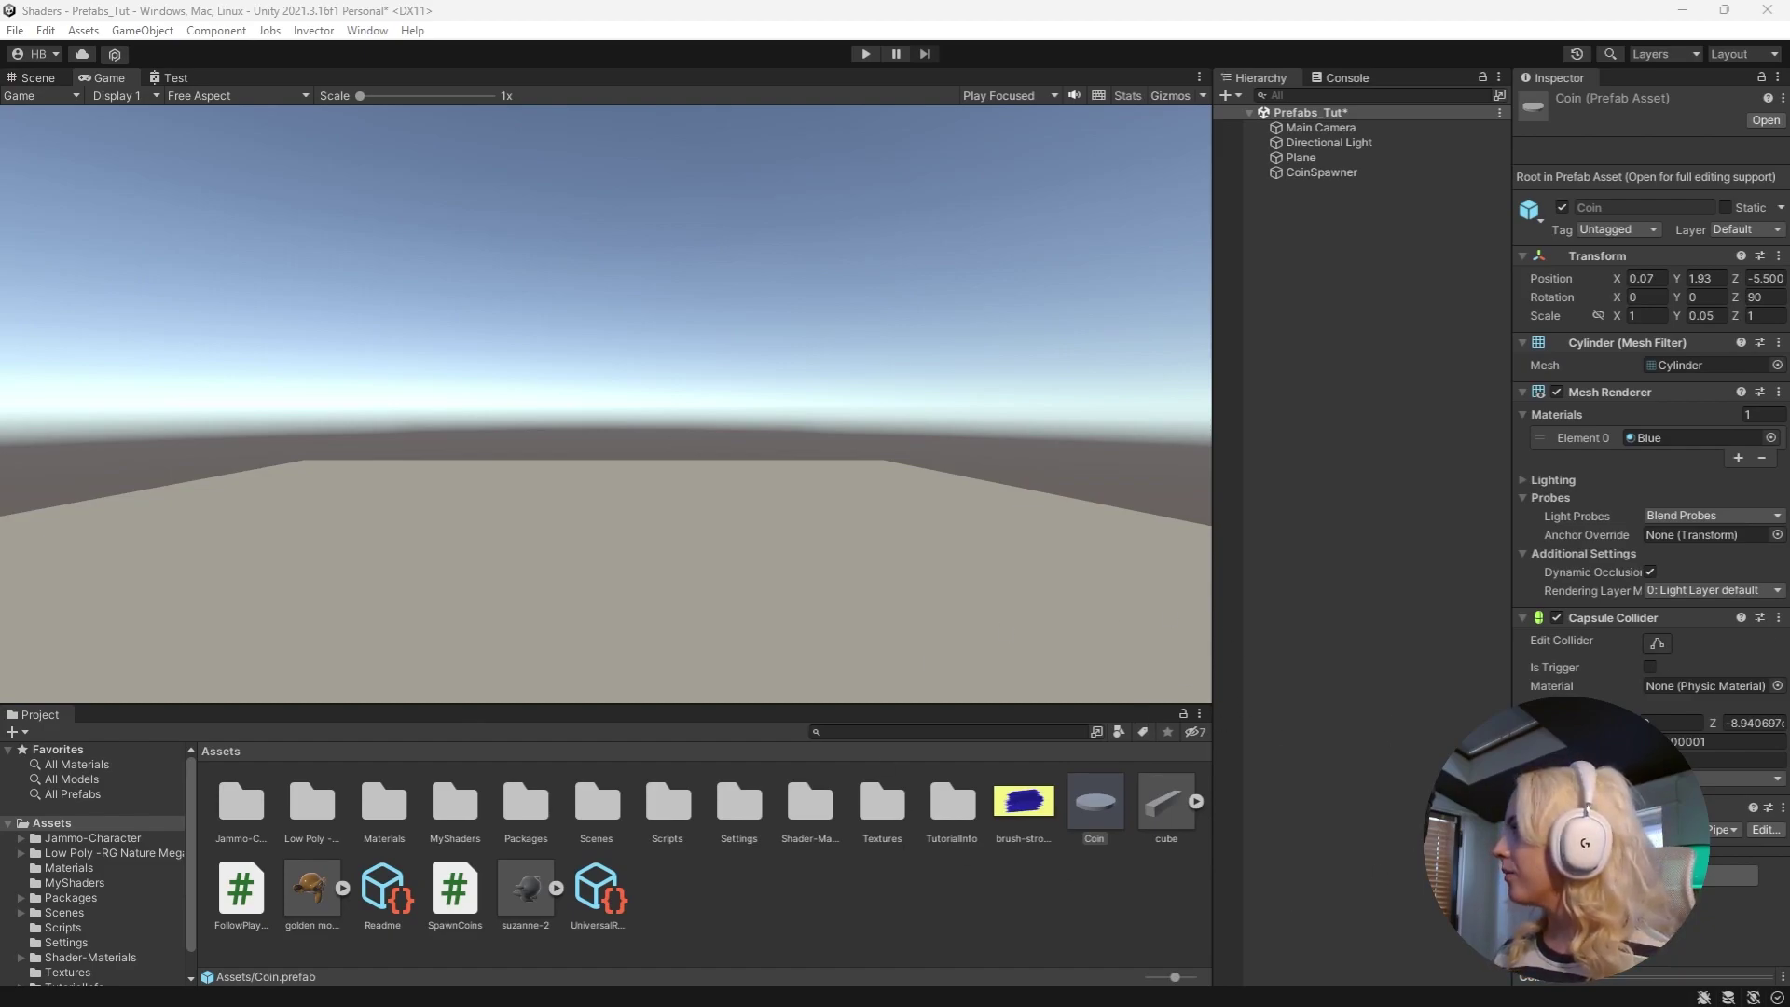
- Append .GetComponent<Renderer>().material.color = new Color(0, 0, 0) to Instantiate(myCoin) and save
key(alt+Tab)
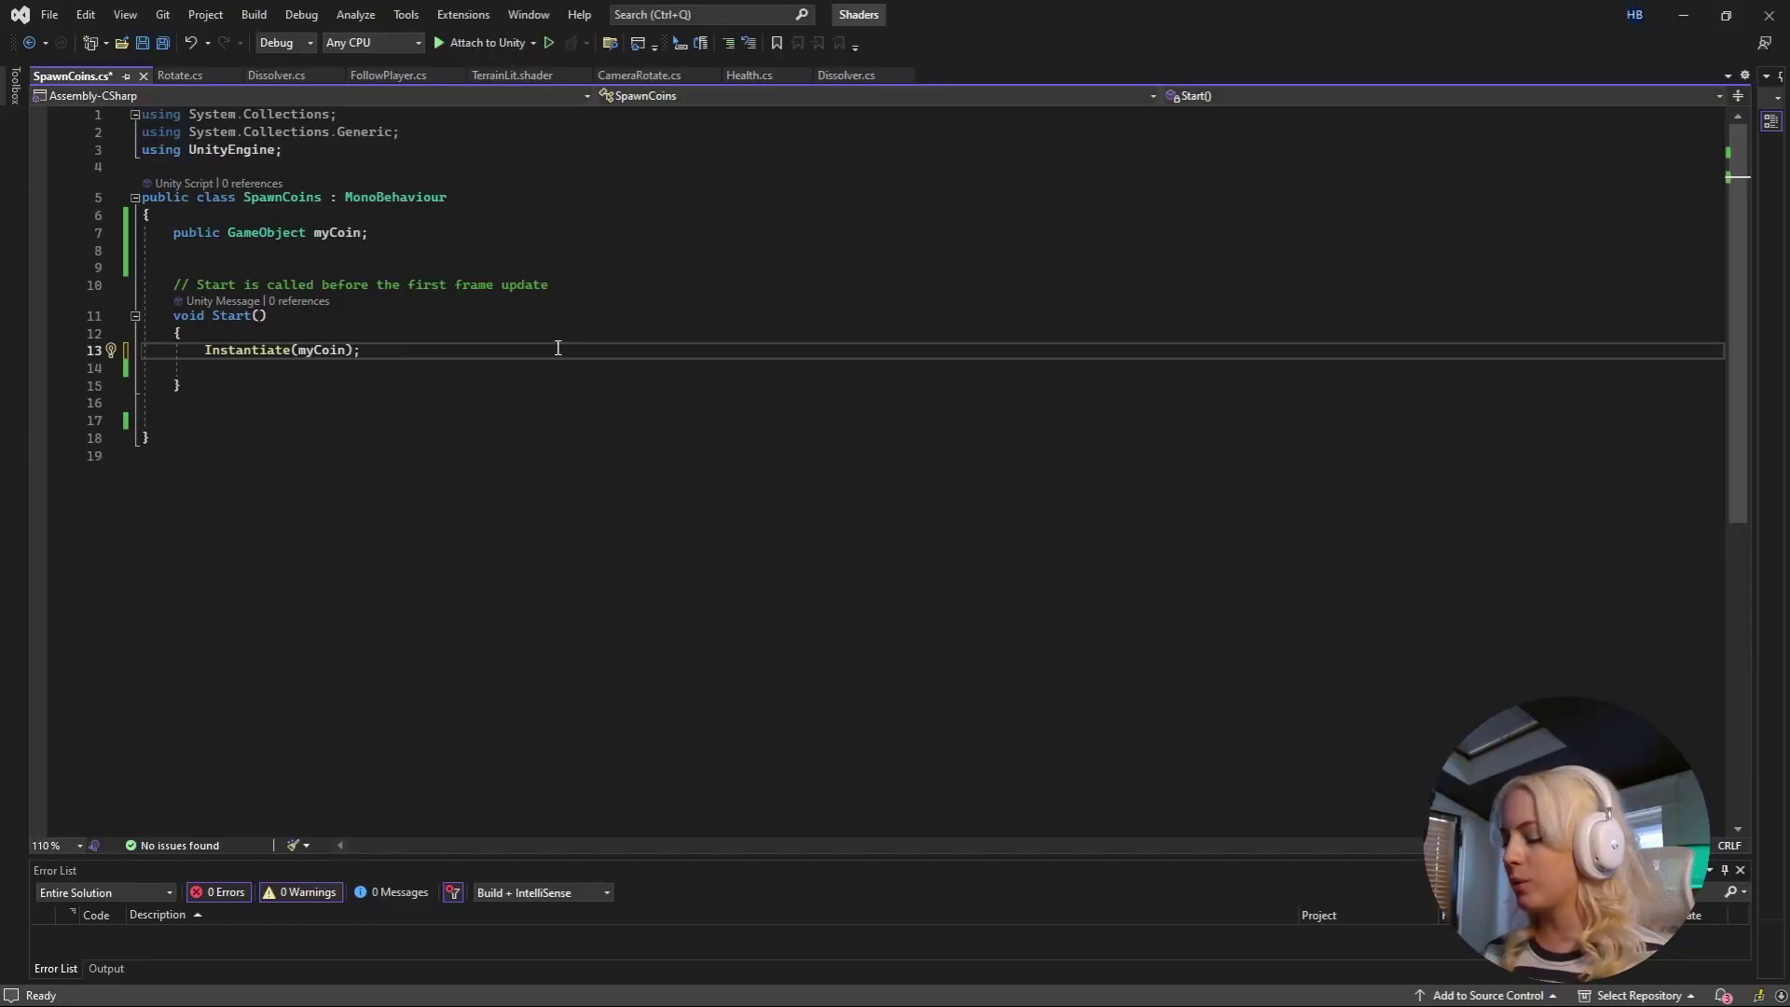
key(BackSpace)
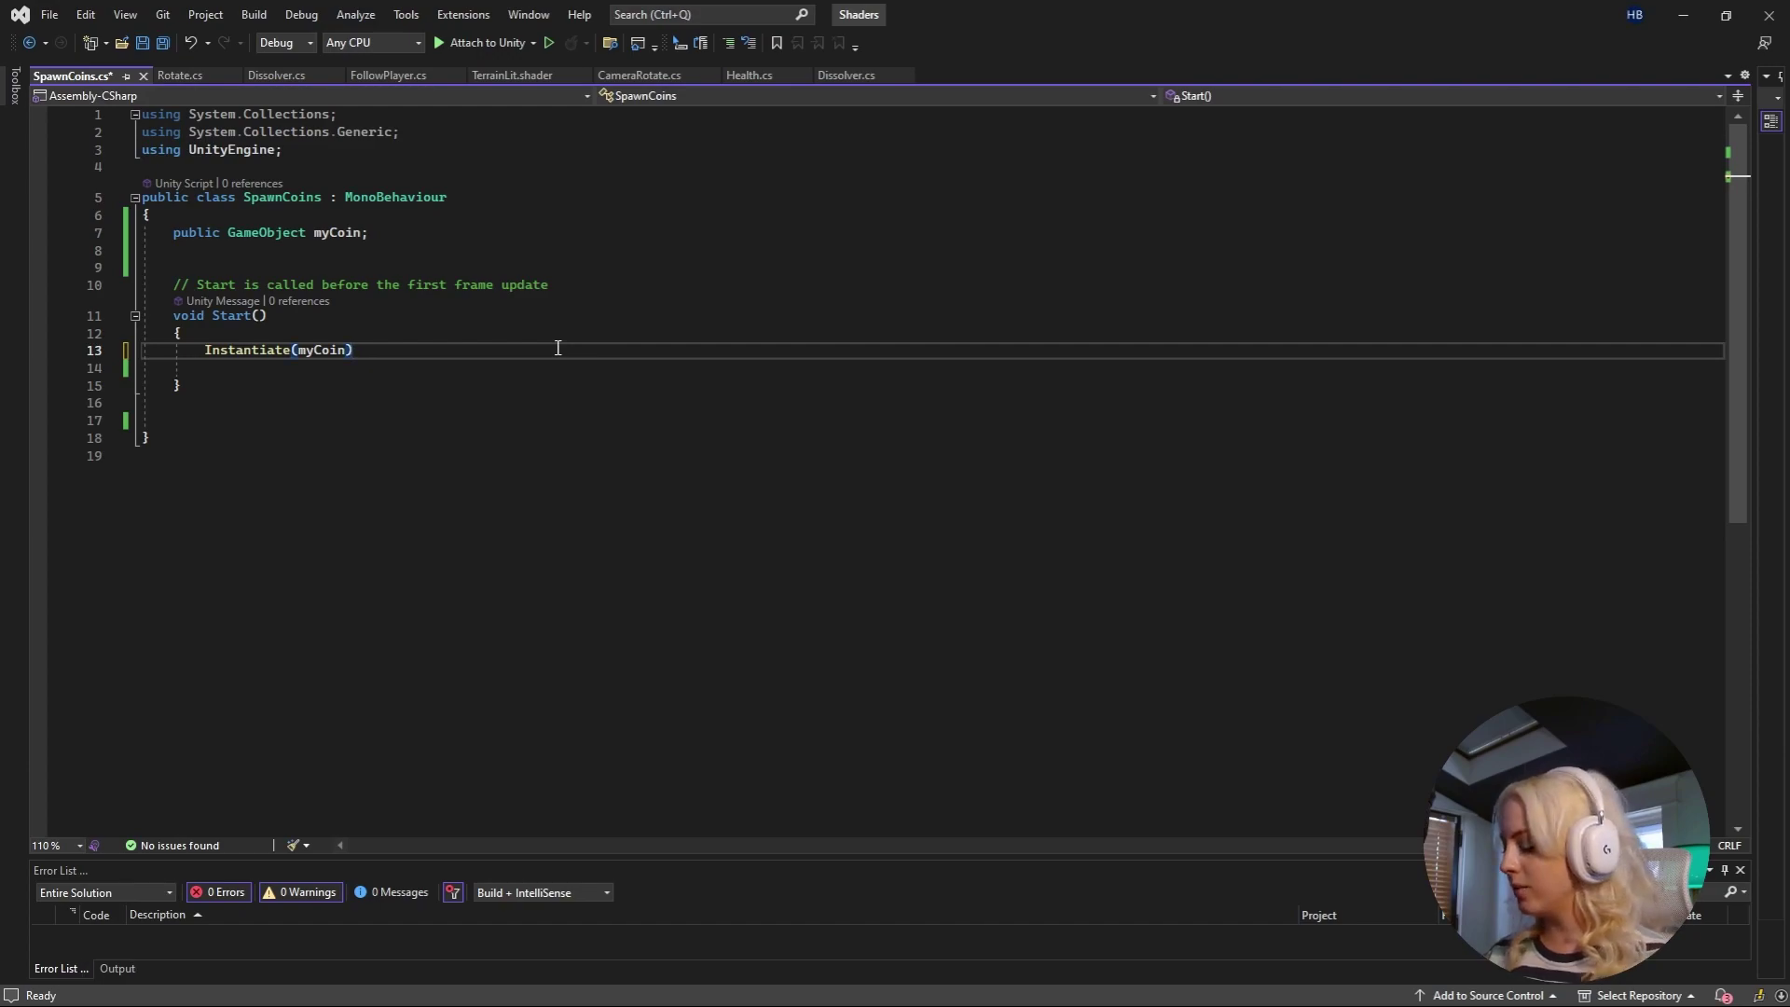
text(.Get)
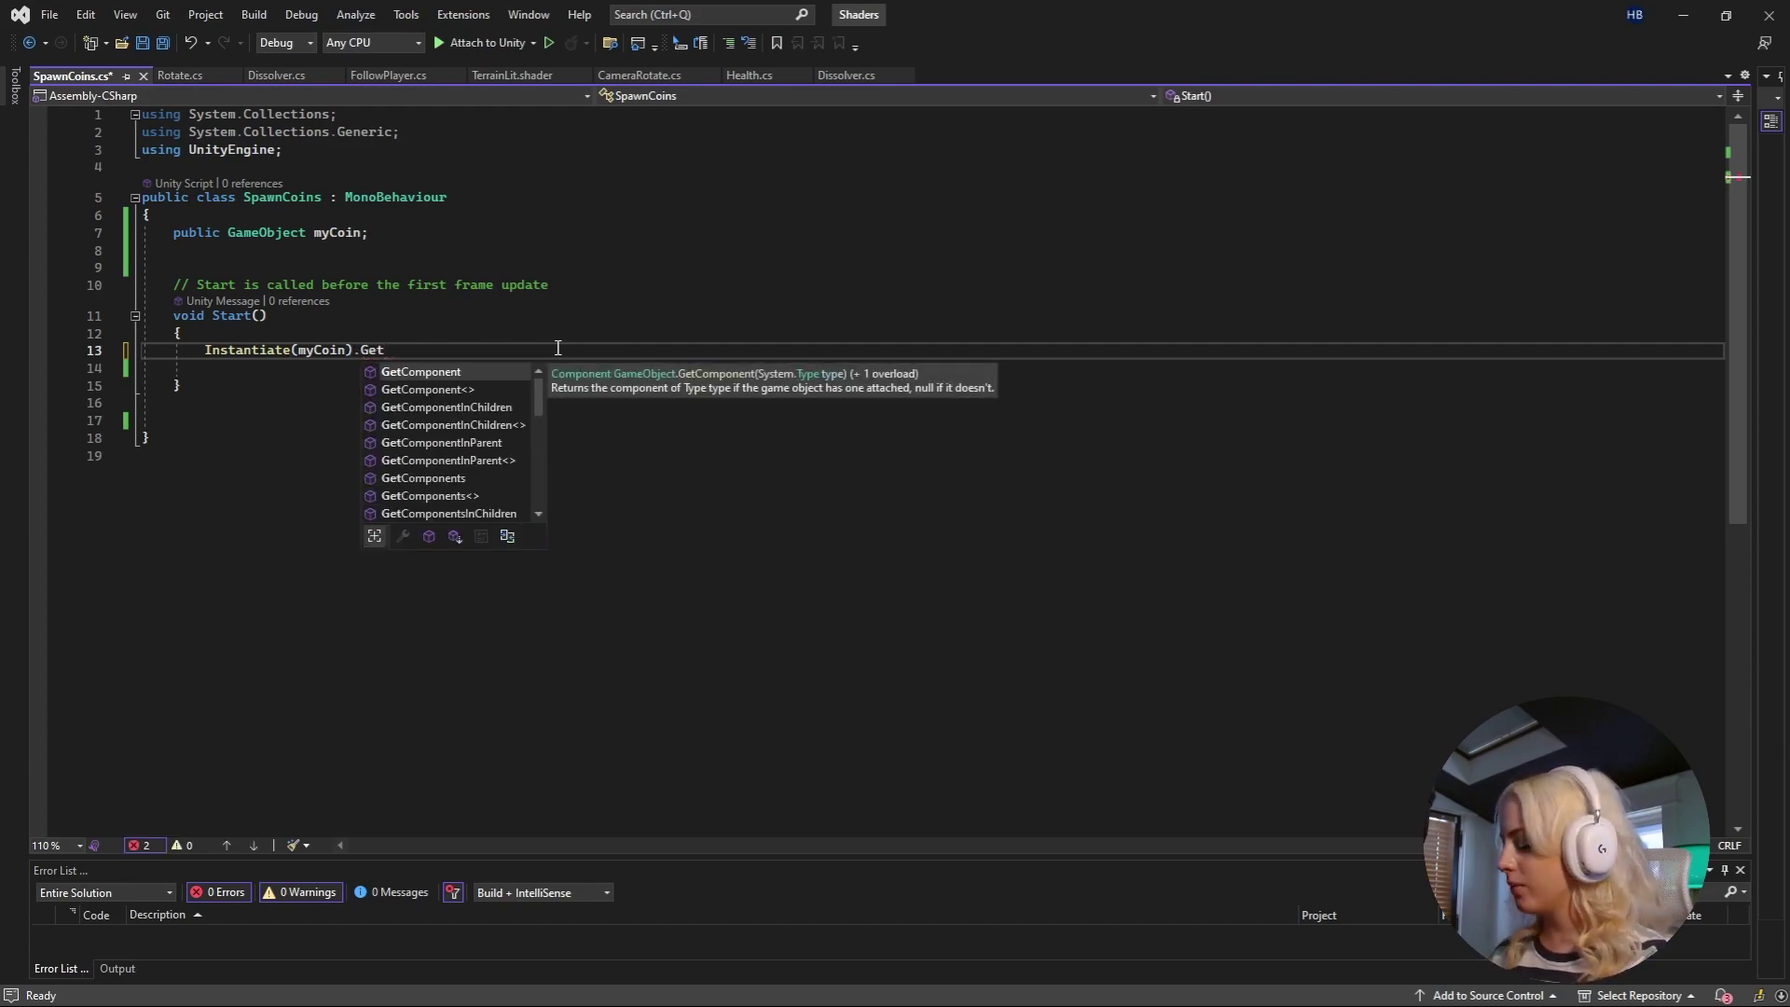
key(Tab)
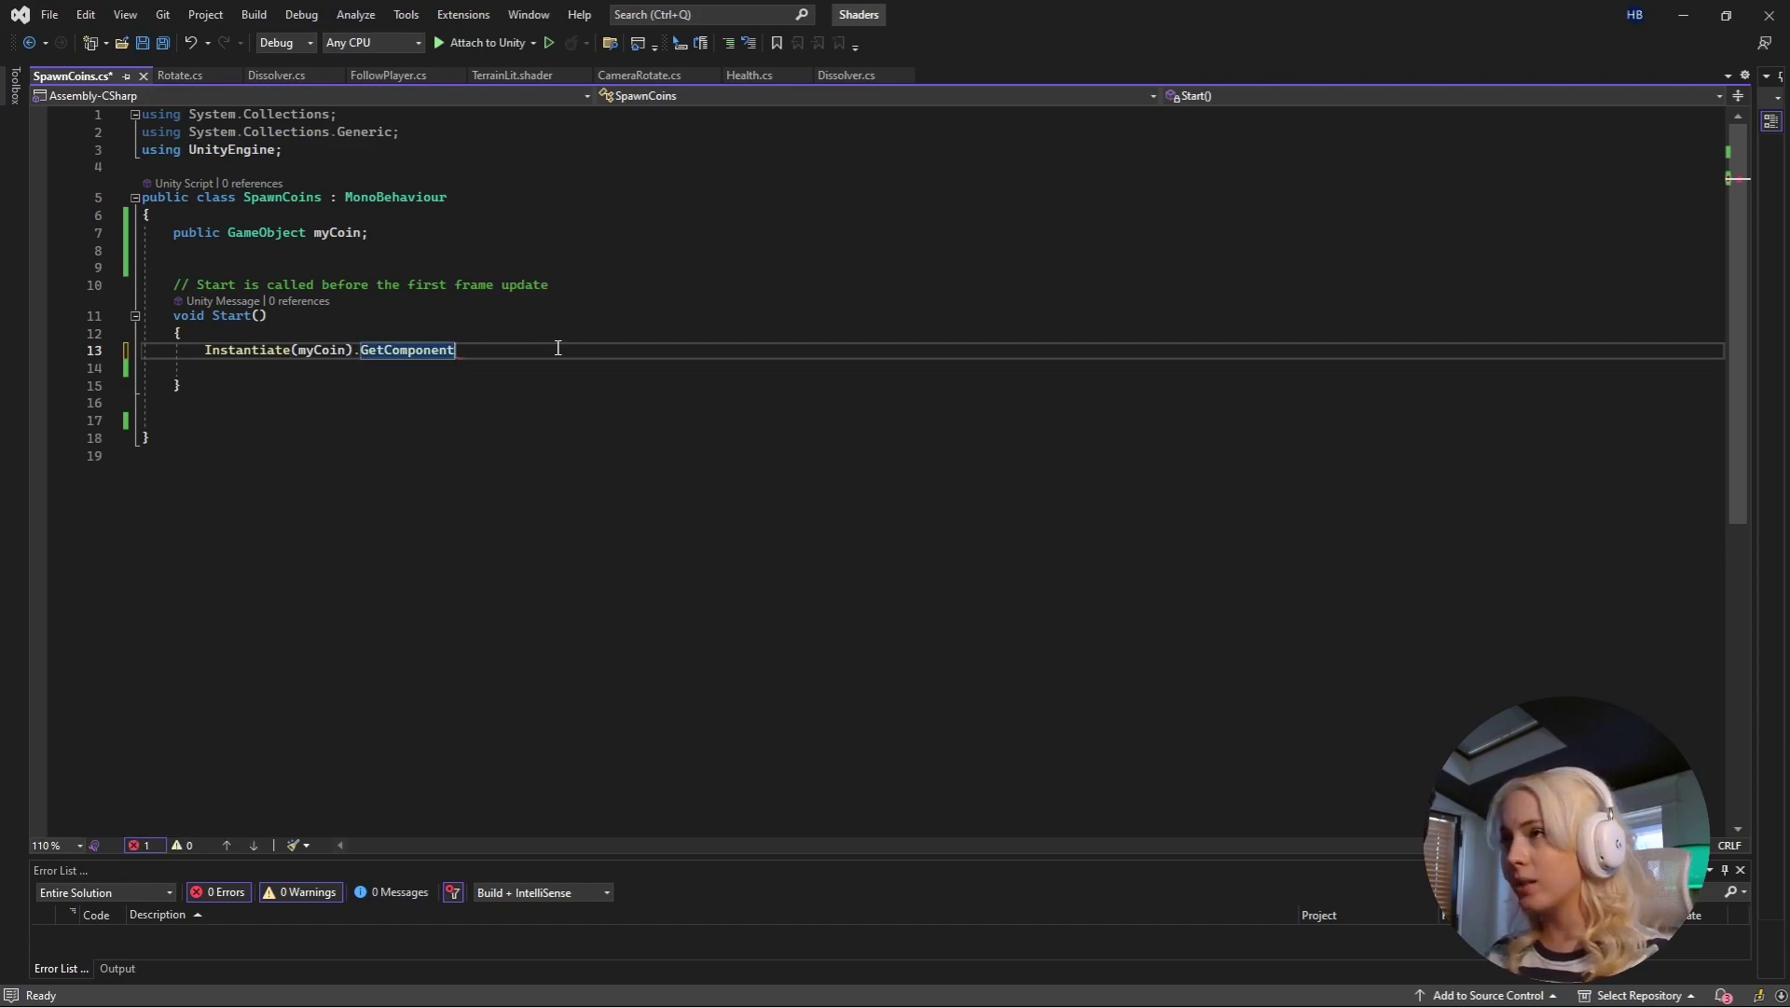
text(<R)
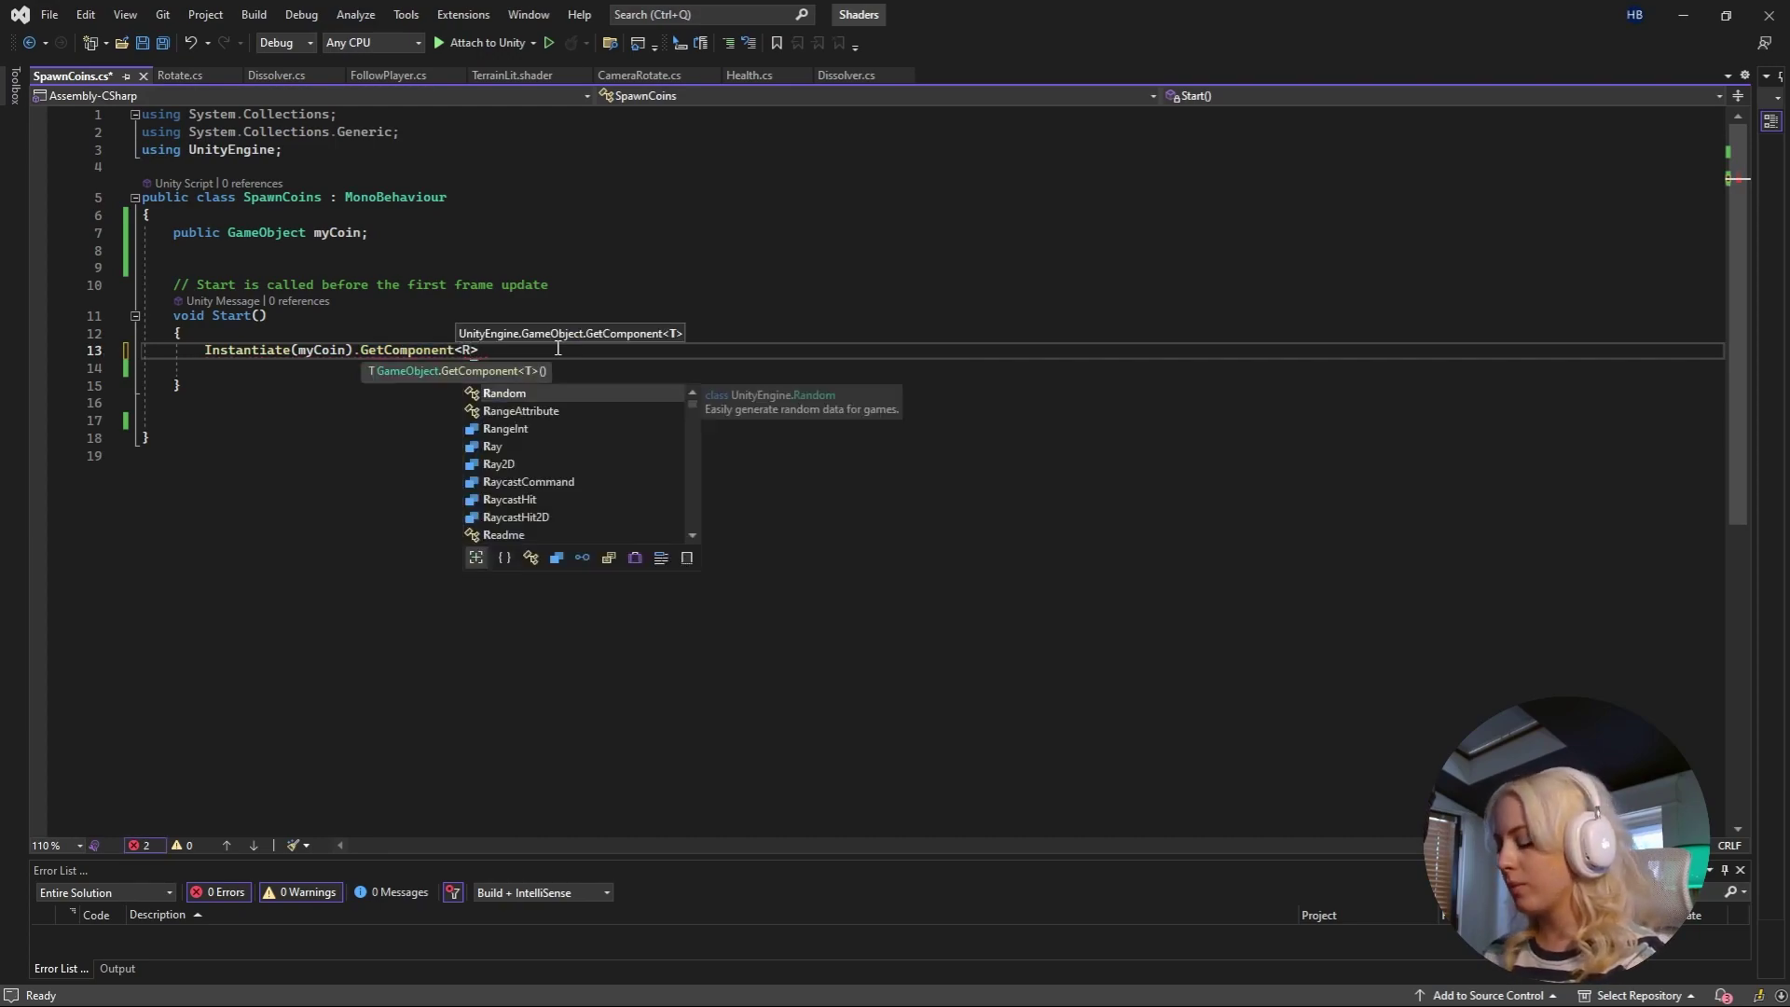
text(enderer)
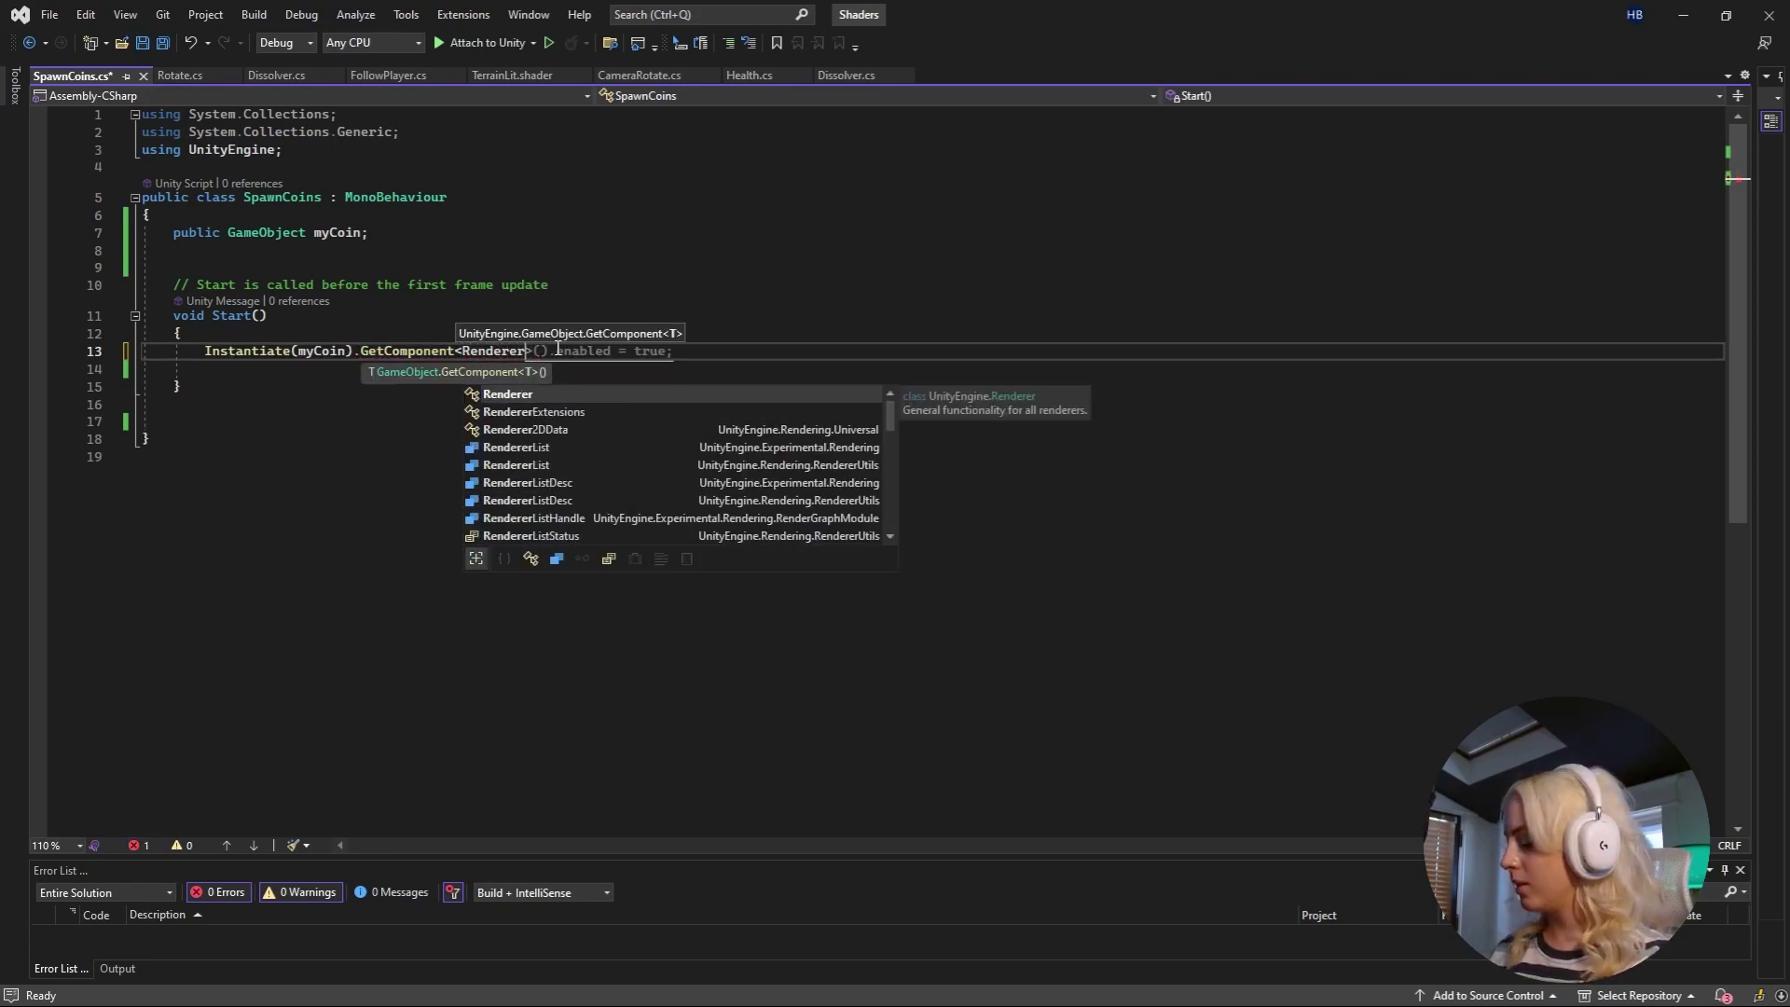
text(>())
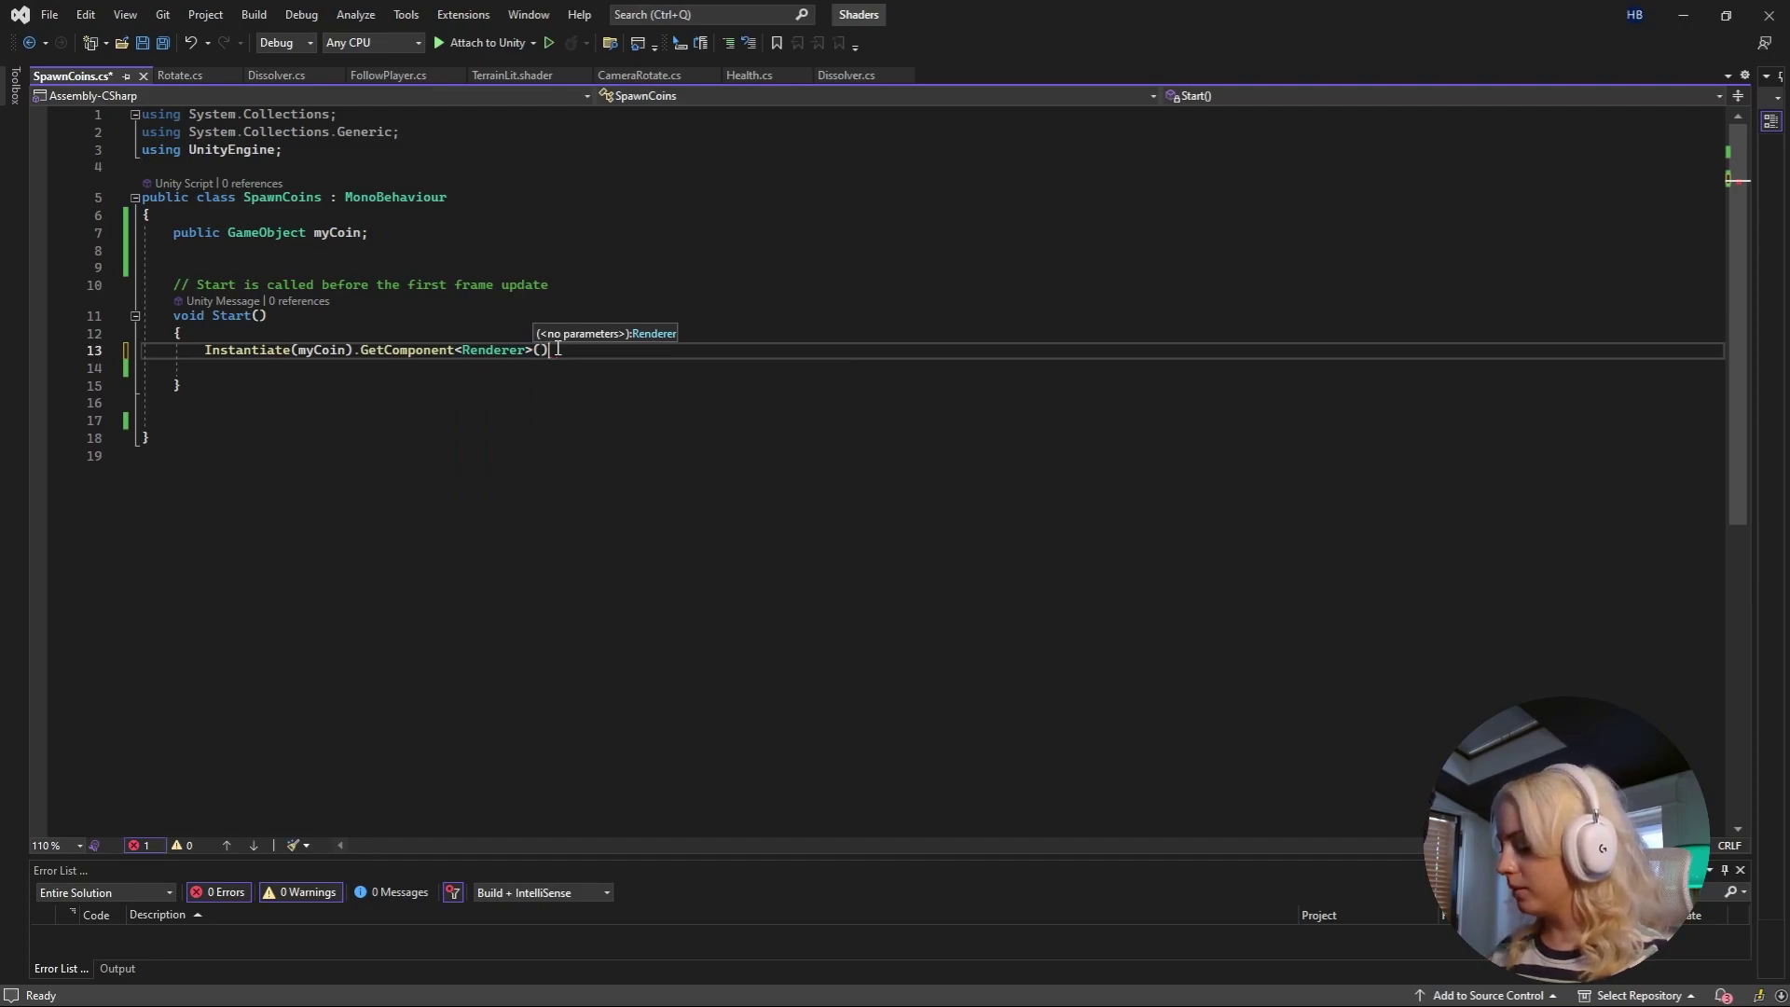
text(.)
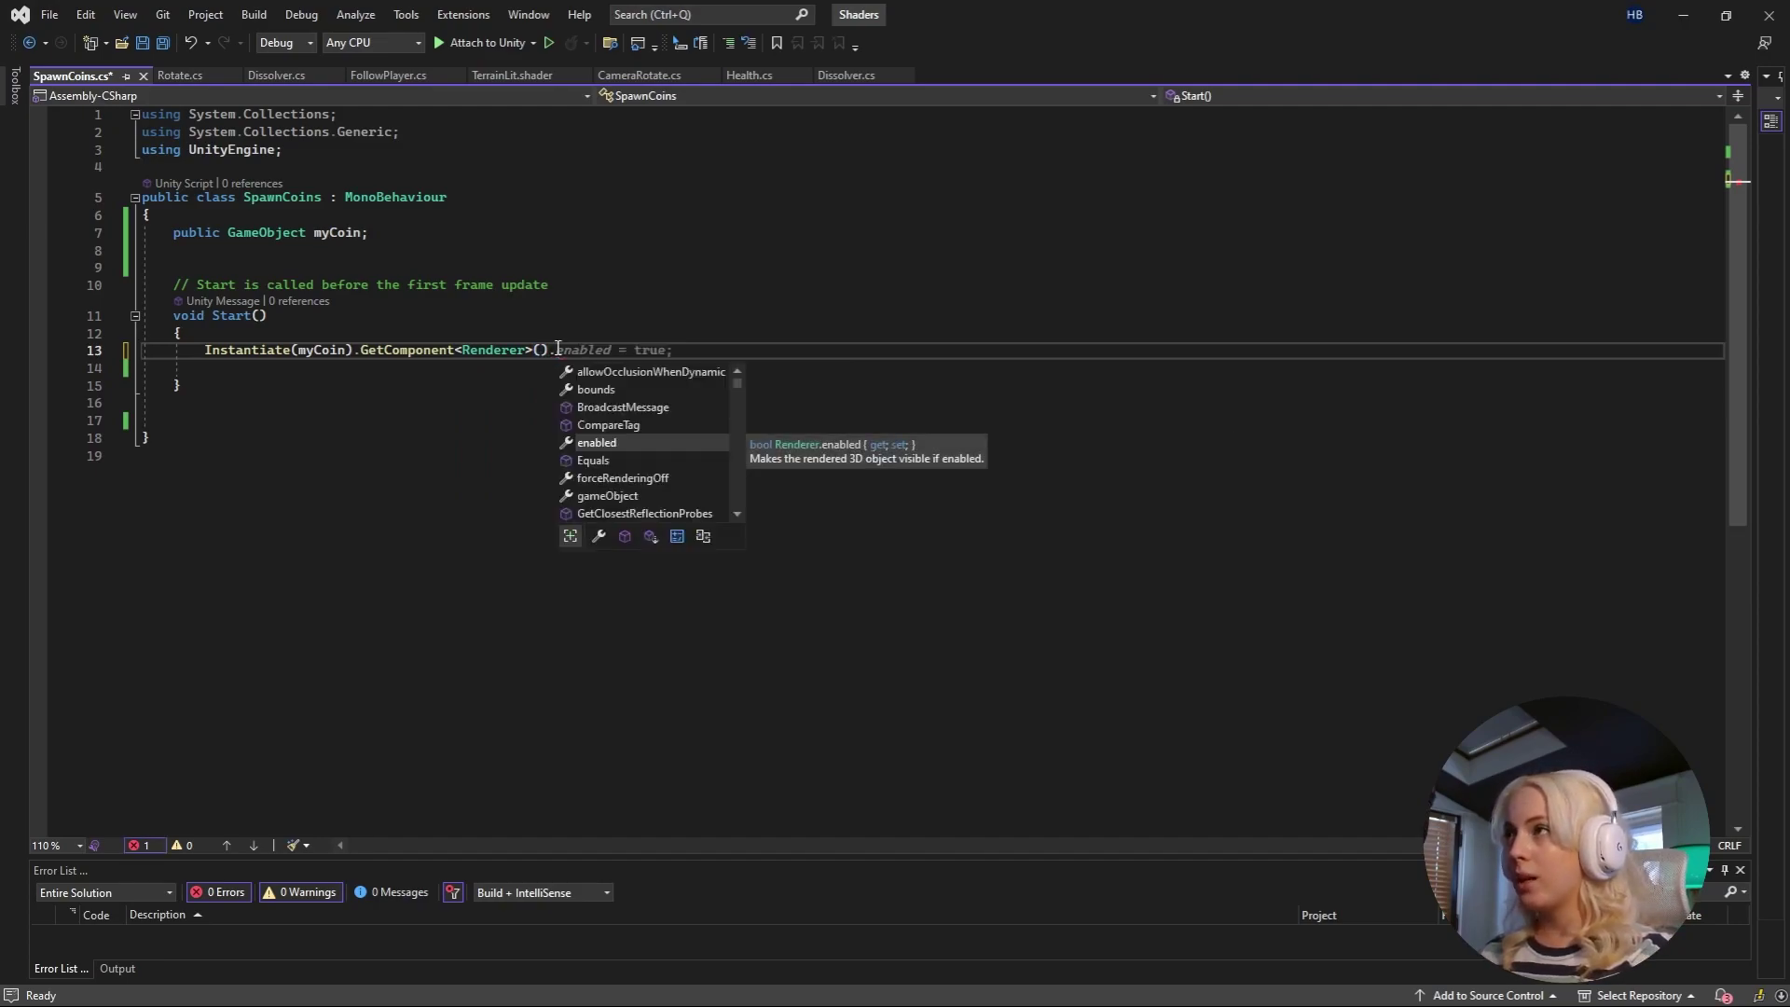
text(materi)
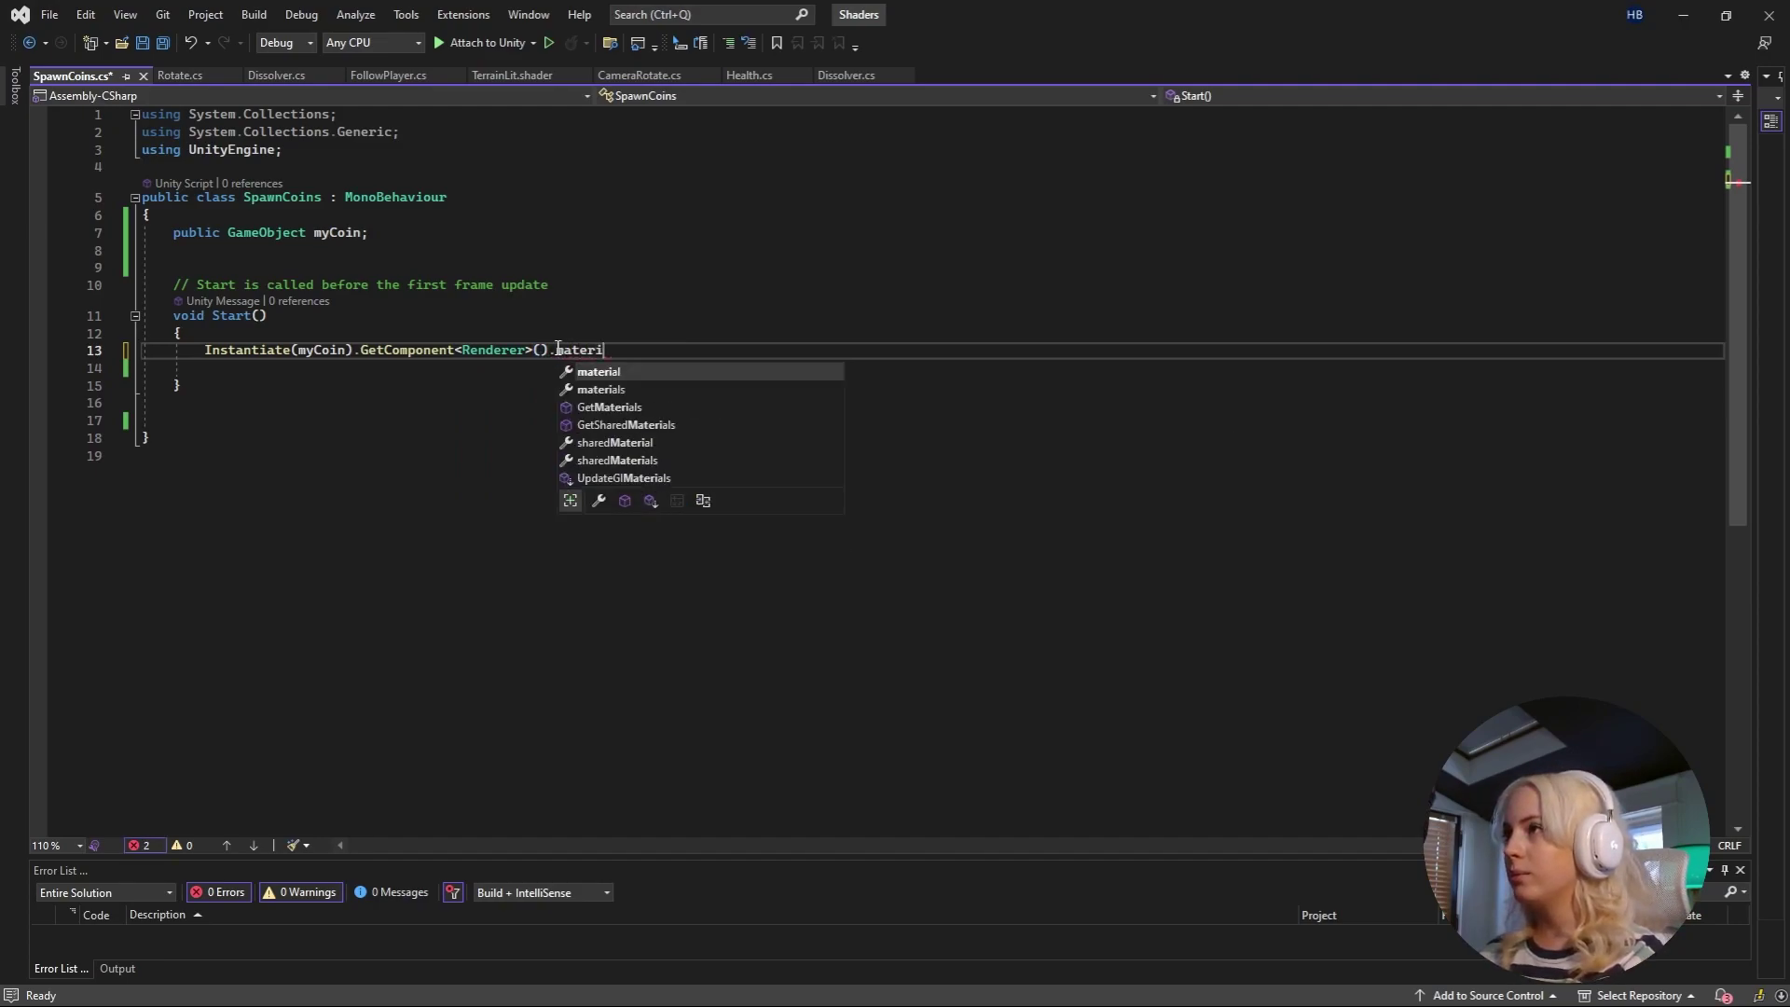
text(al.color)
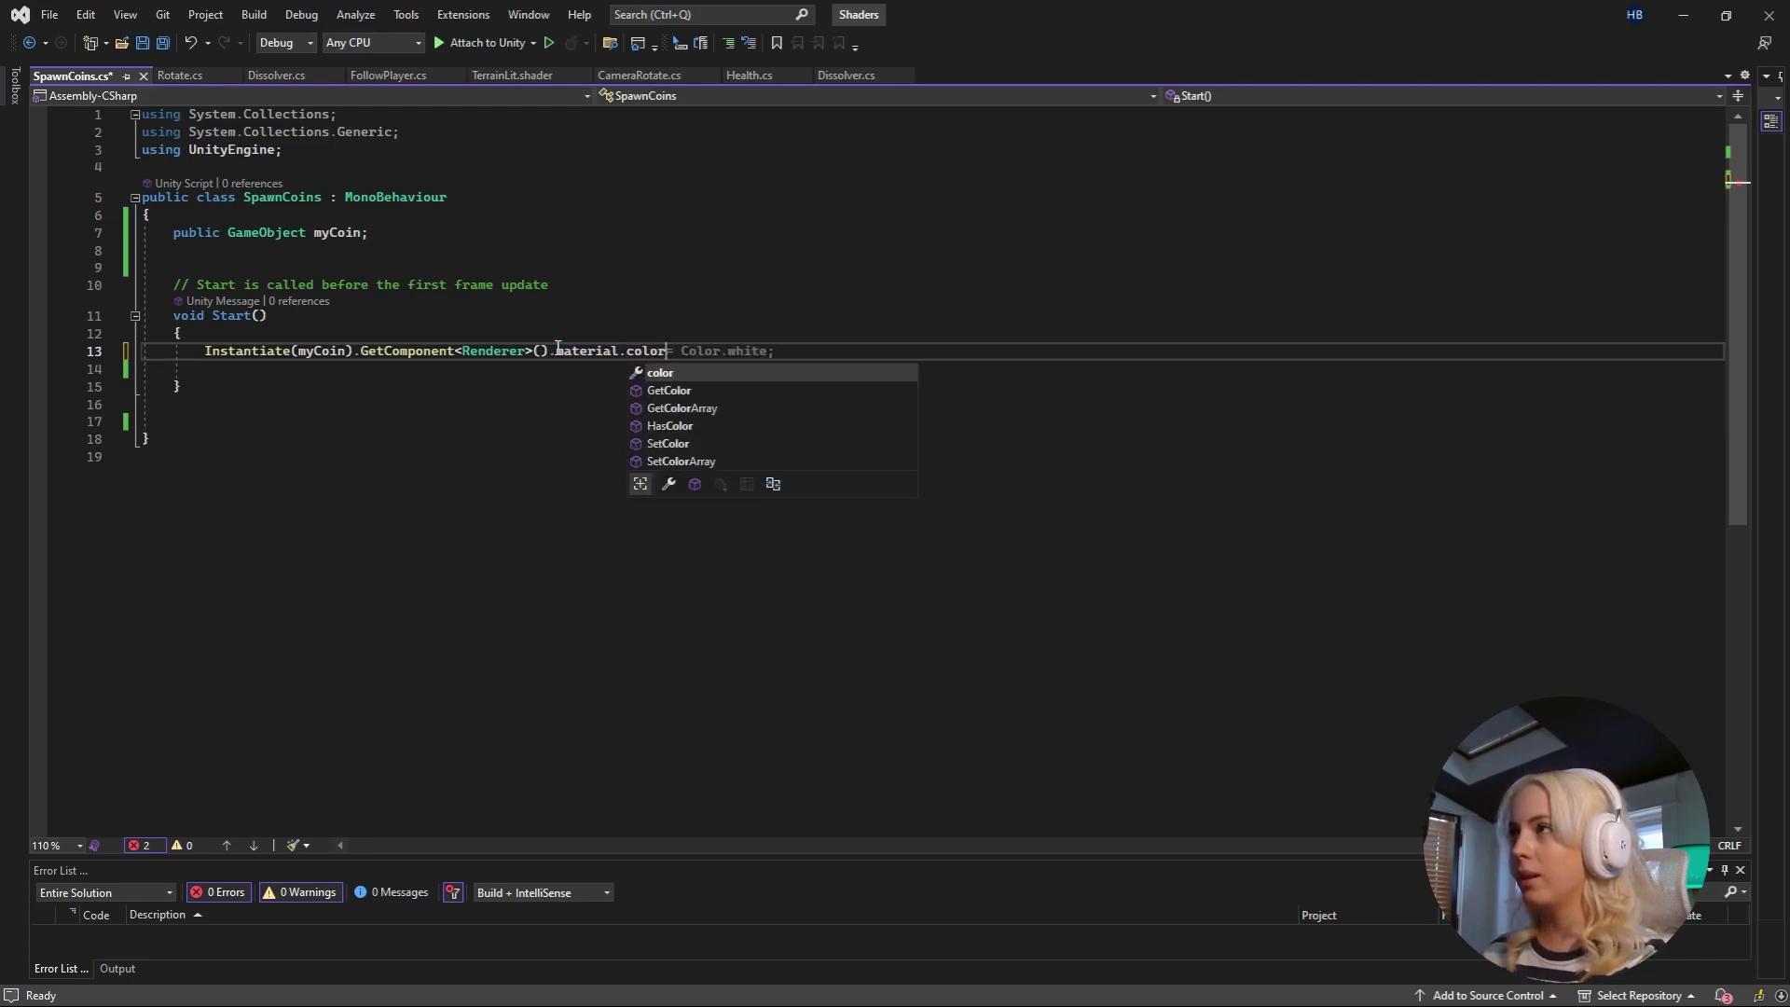
text( = new Color)
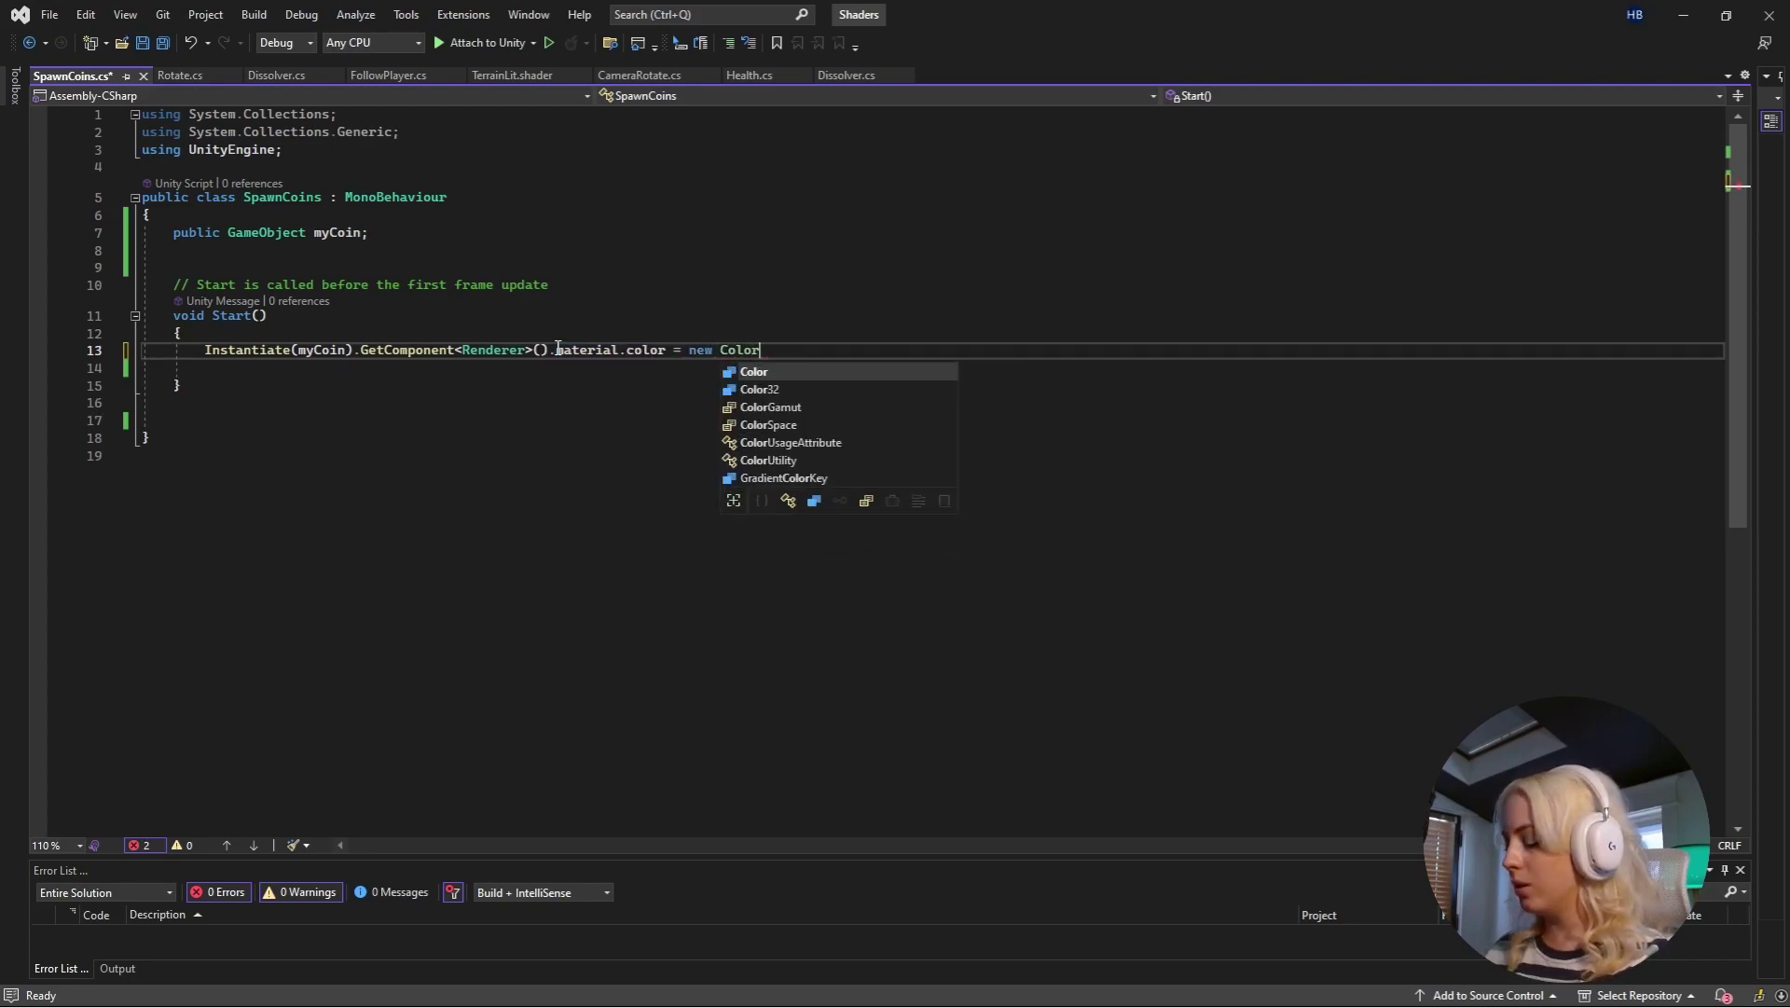
text(()
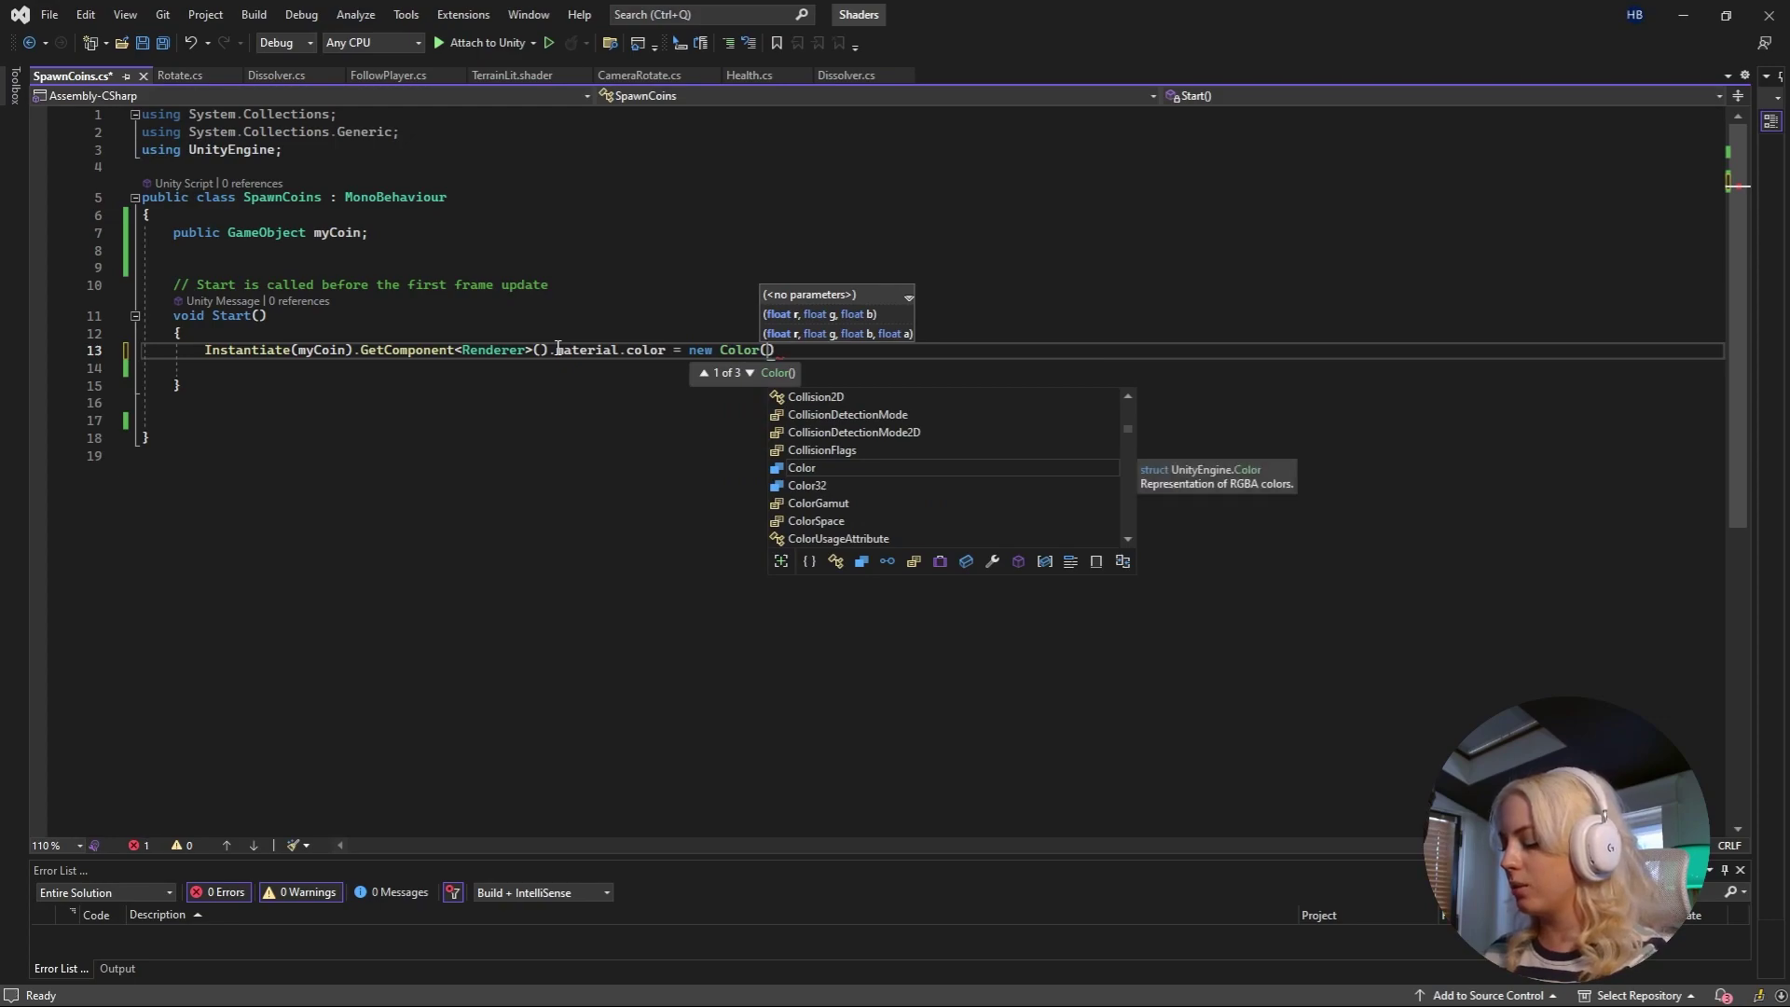
text(0,0,0)
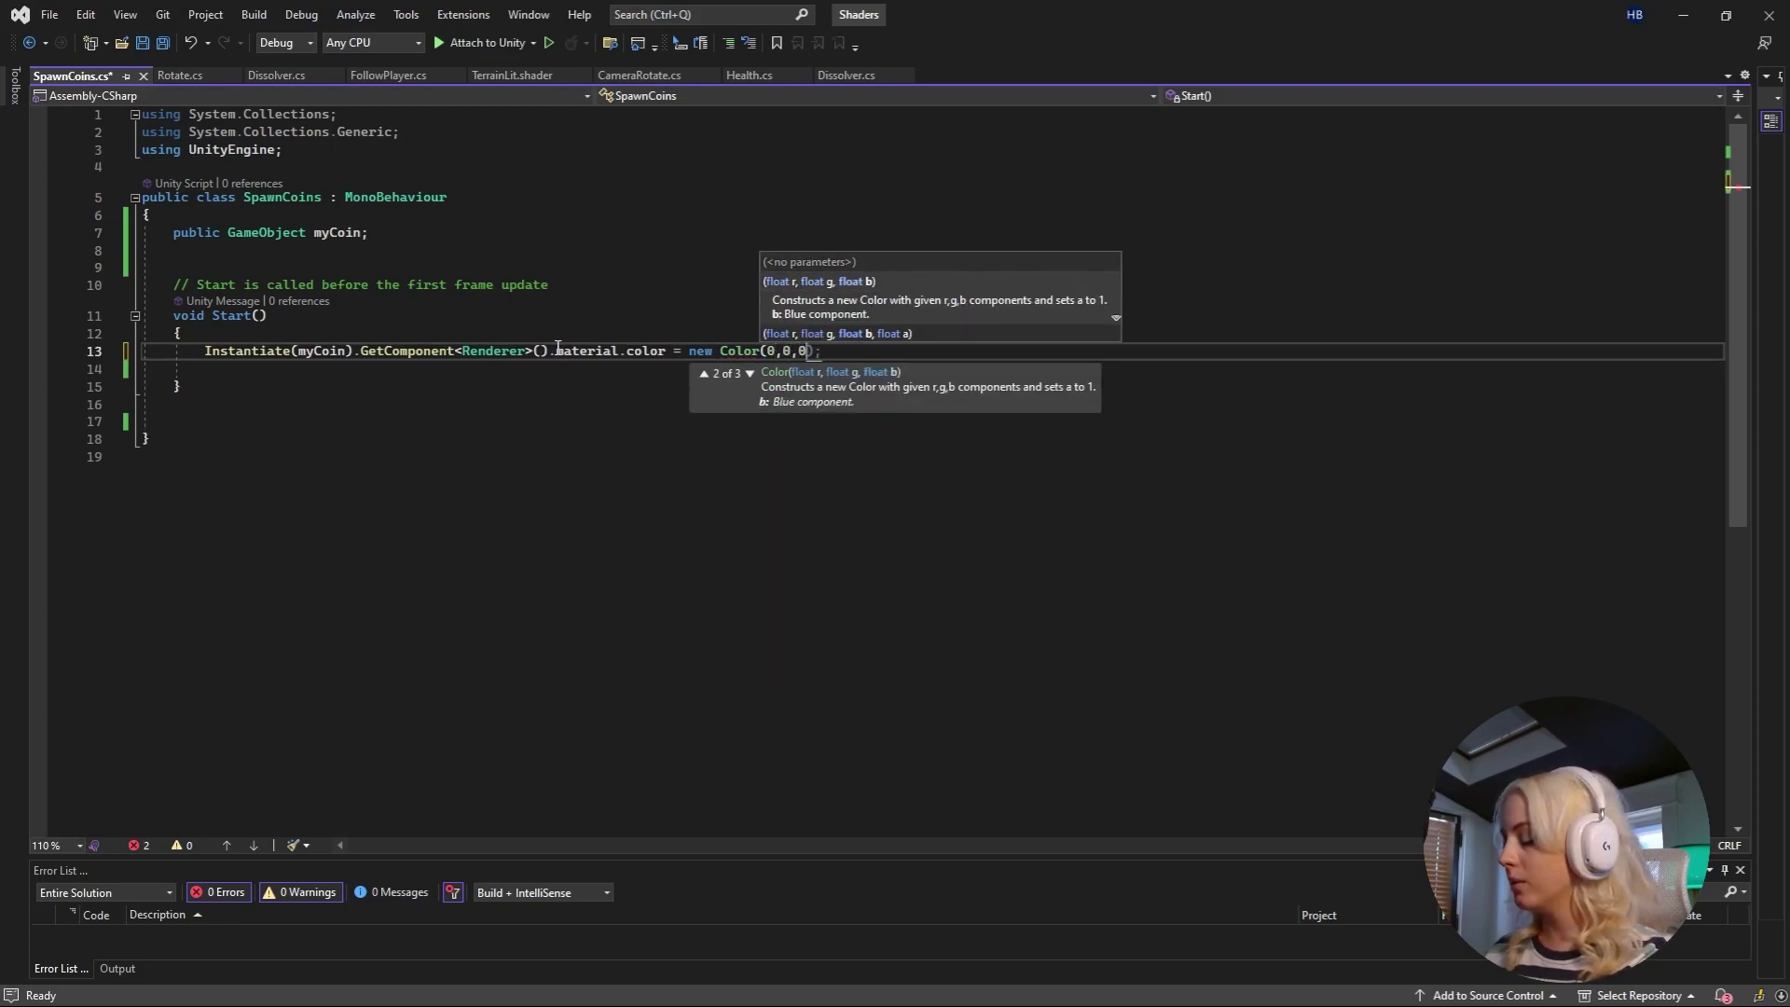
text())
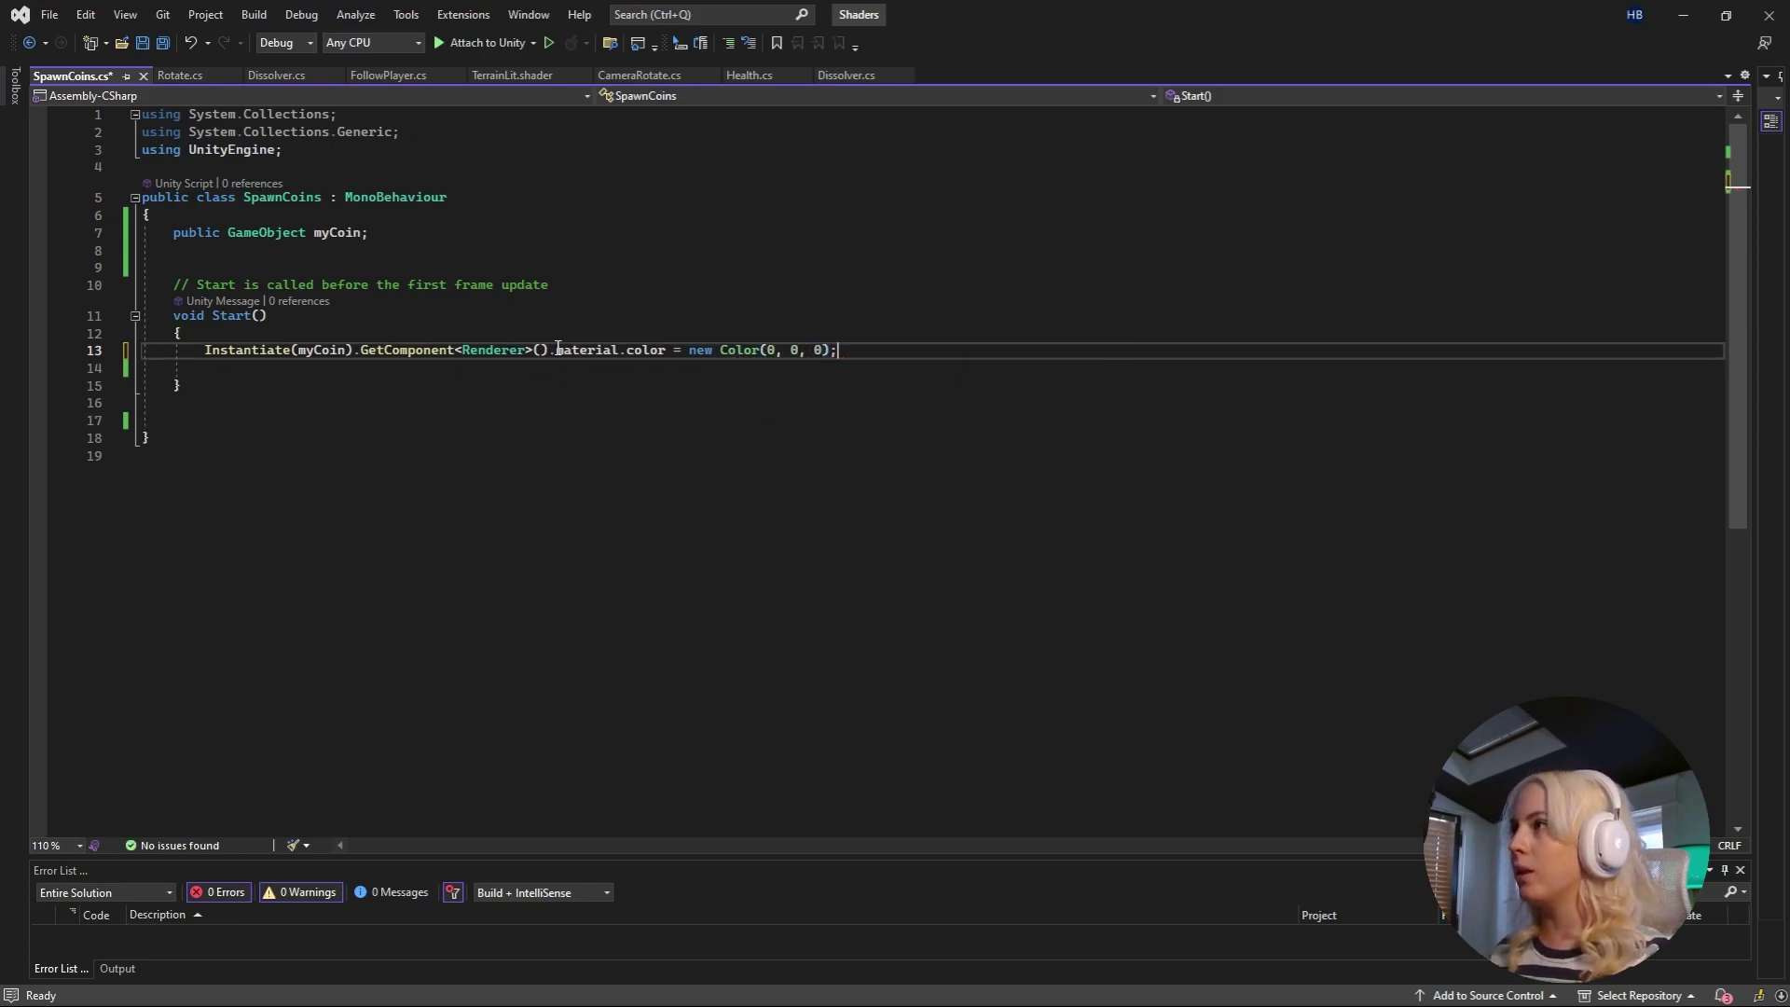
click(636, 452)
key(ctrl+s)
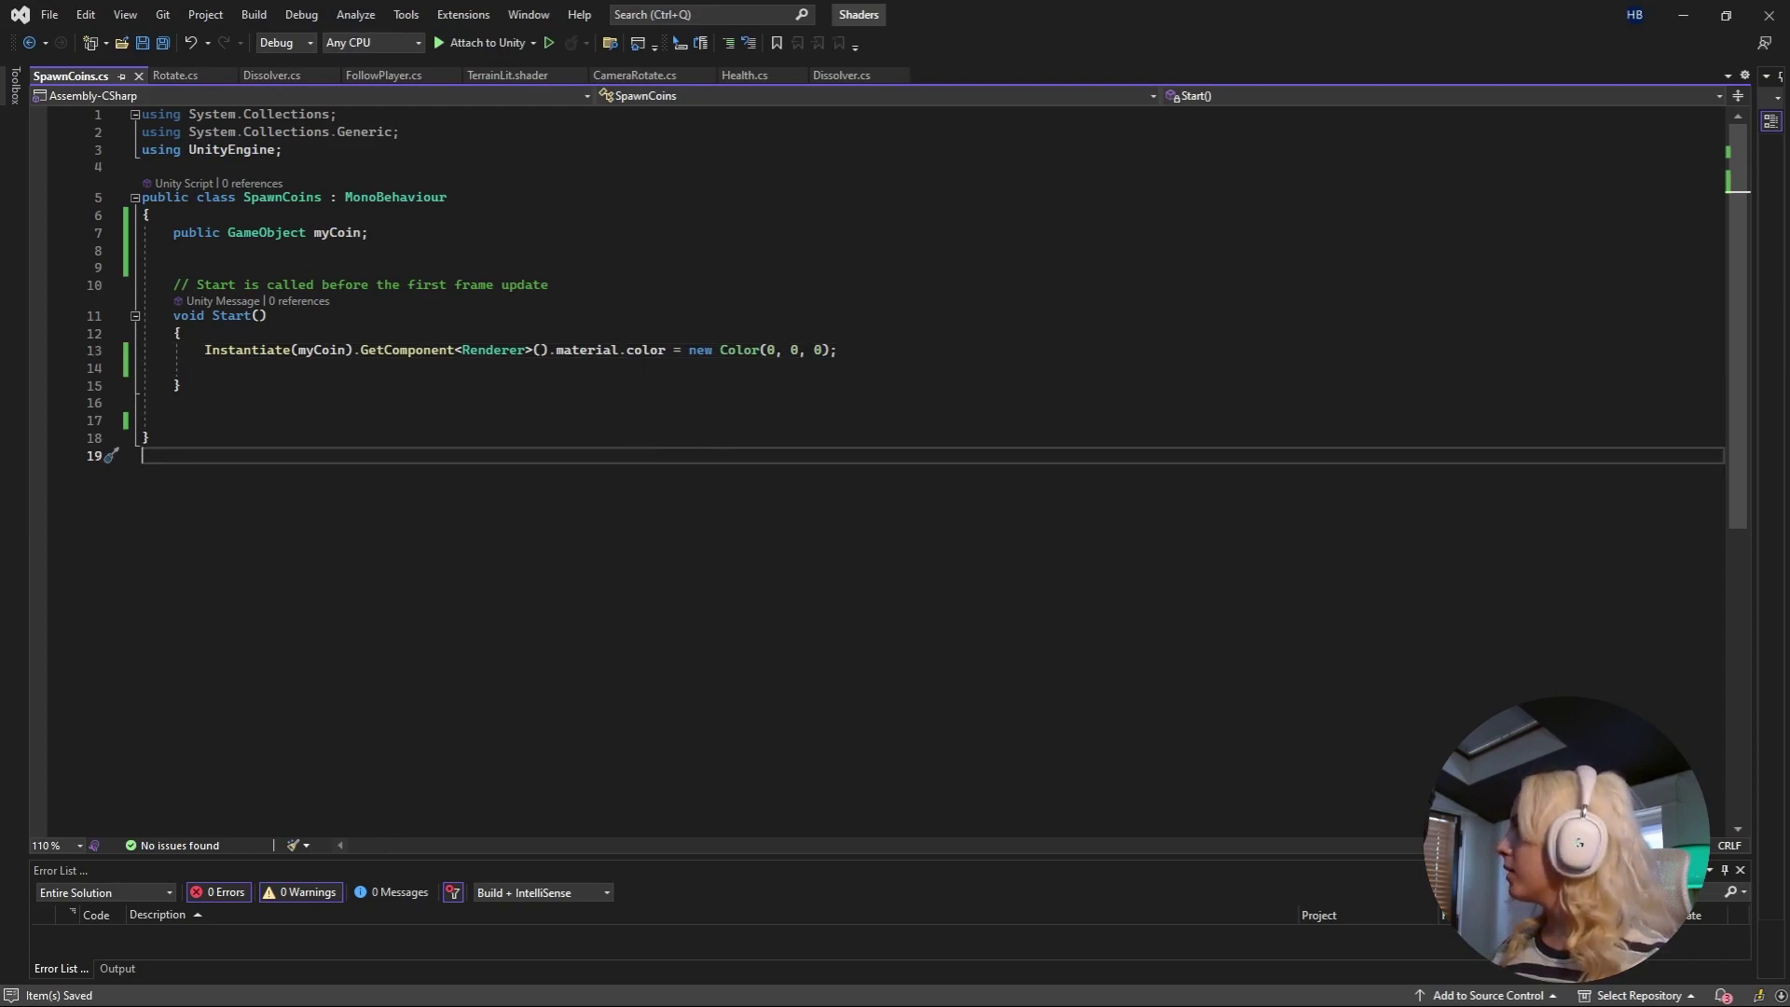
- Play the scene and orbit the Scene view around the black spawned coin
key(alt+Tab)
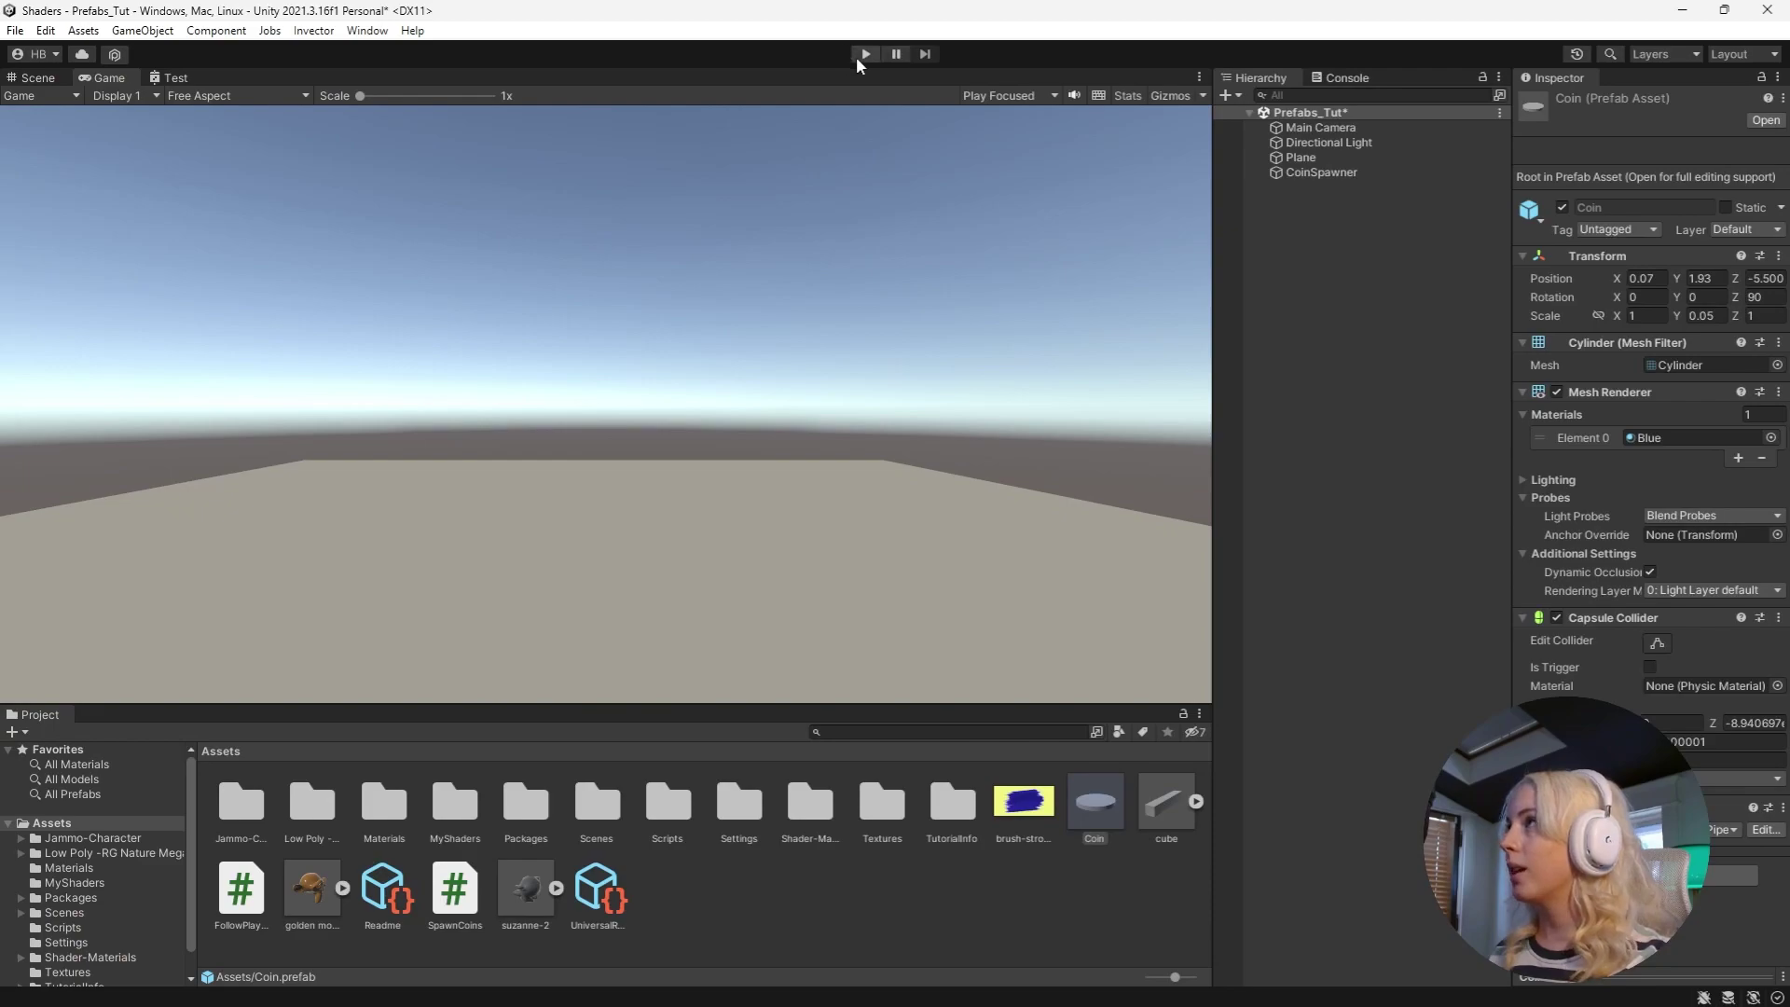
click(863, 55)
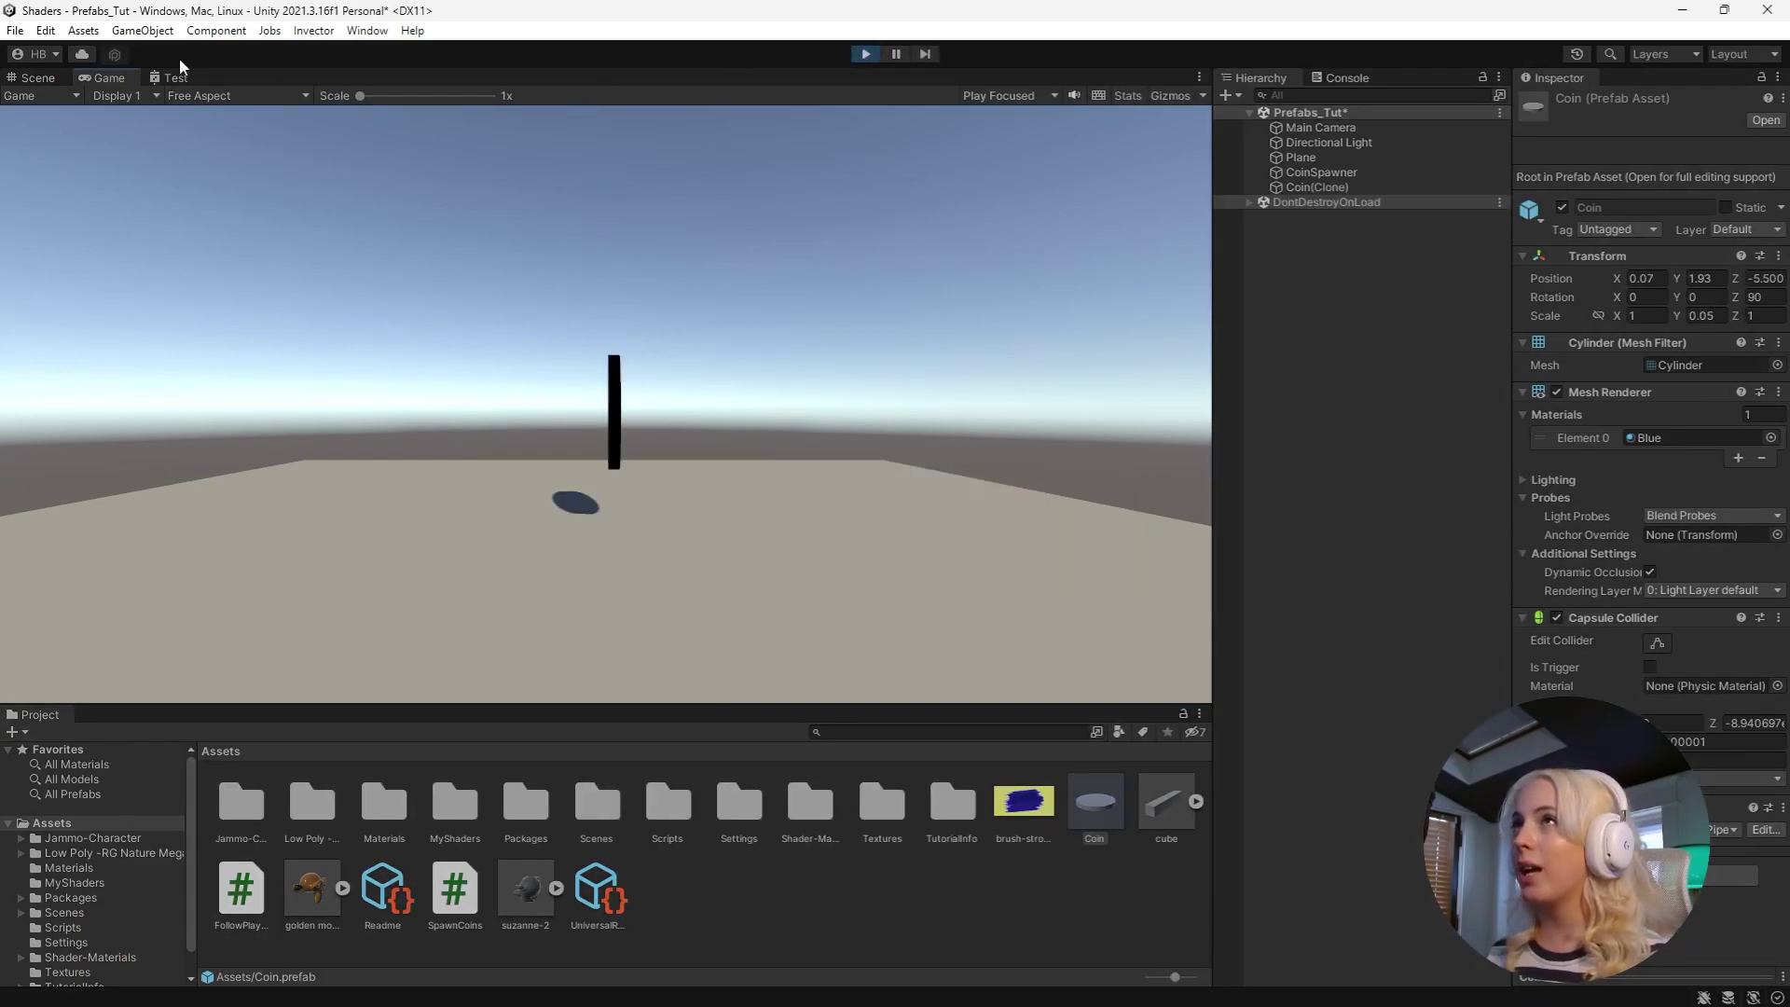
click(28, 79)
right_drag(668, 469, 458, 411)
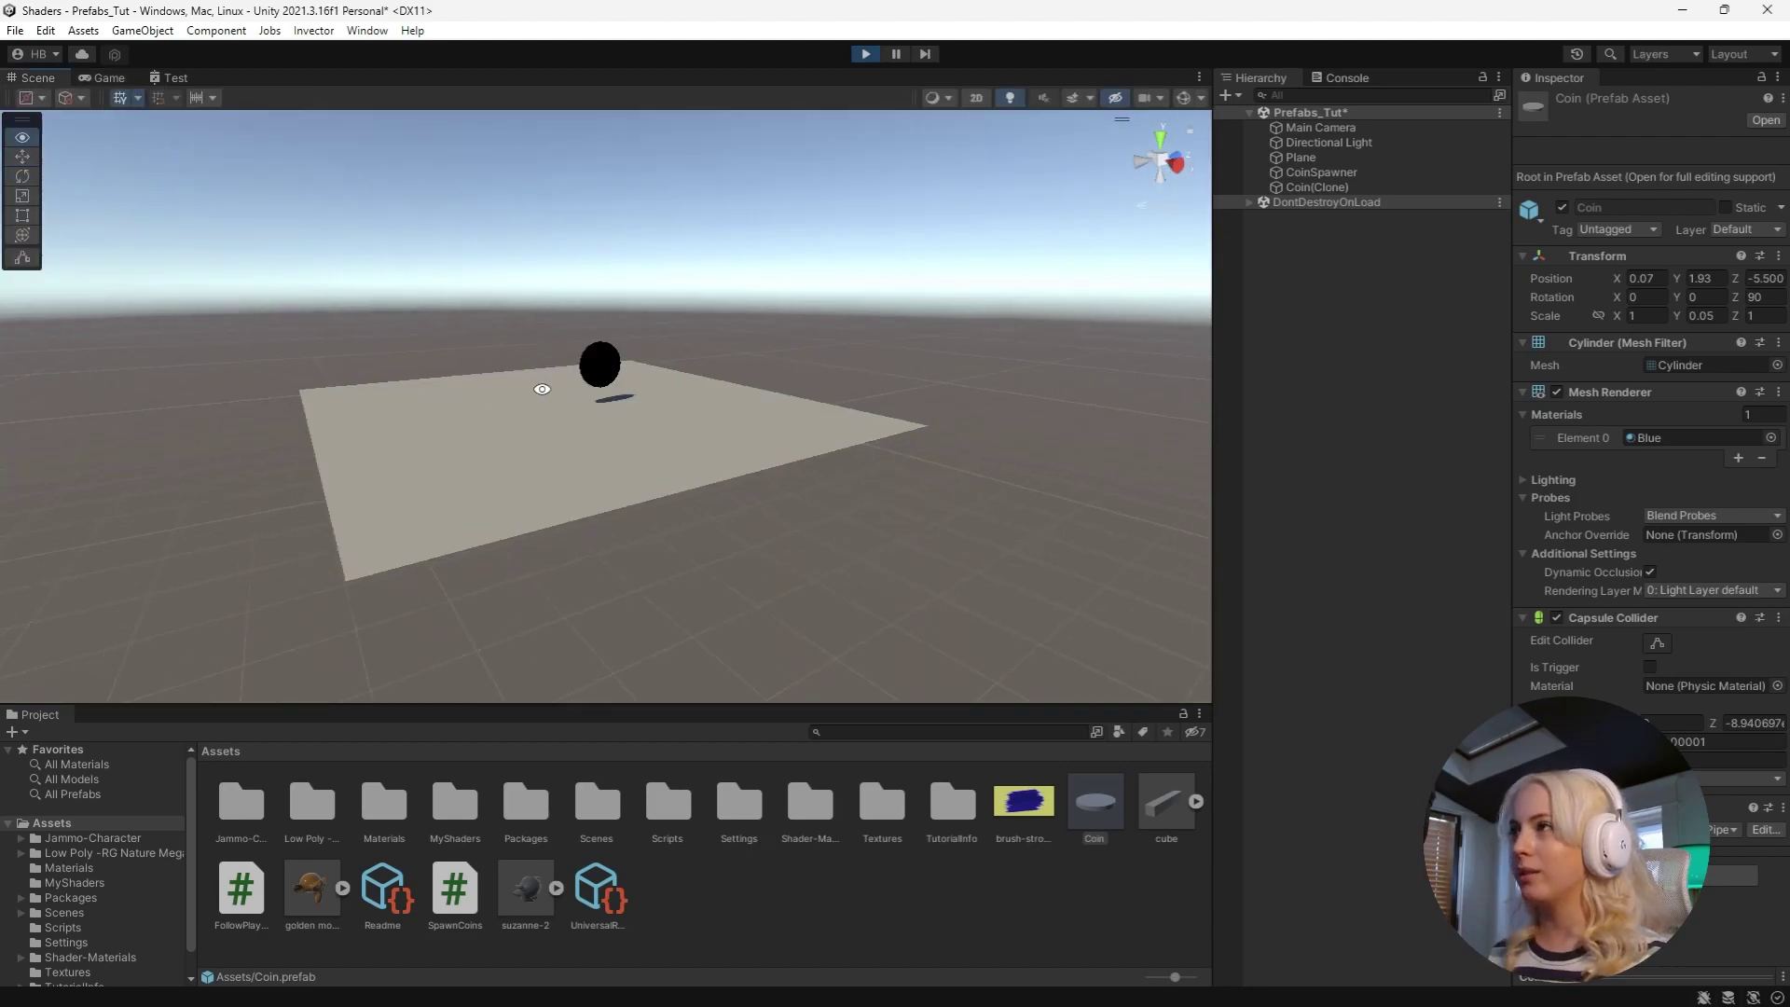
key(ctrl+p)
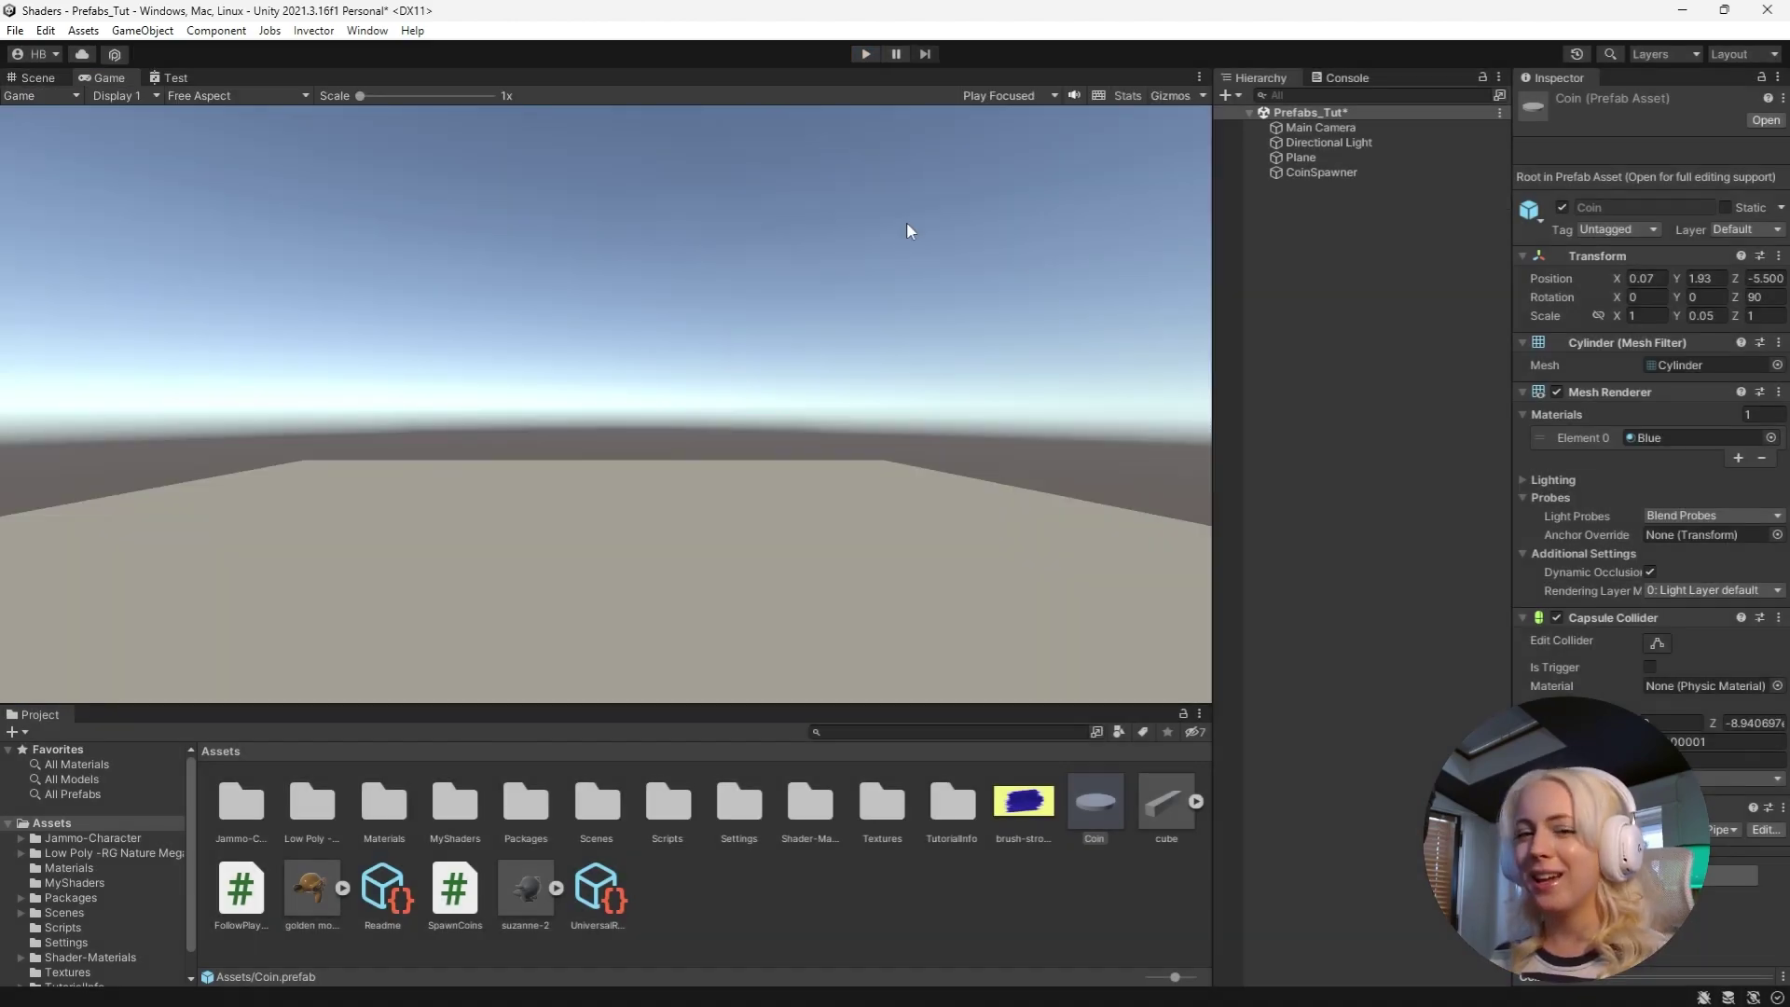